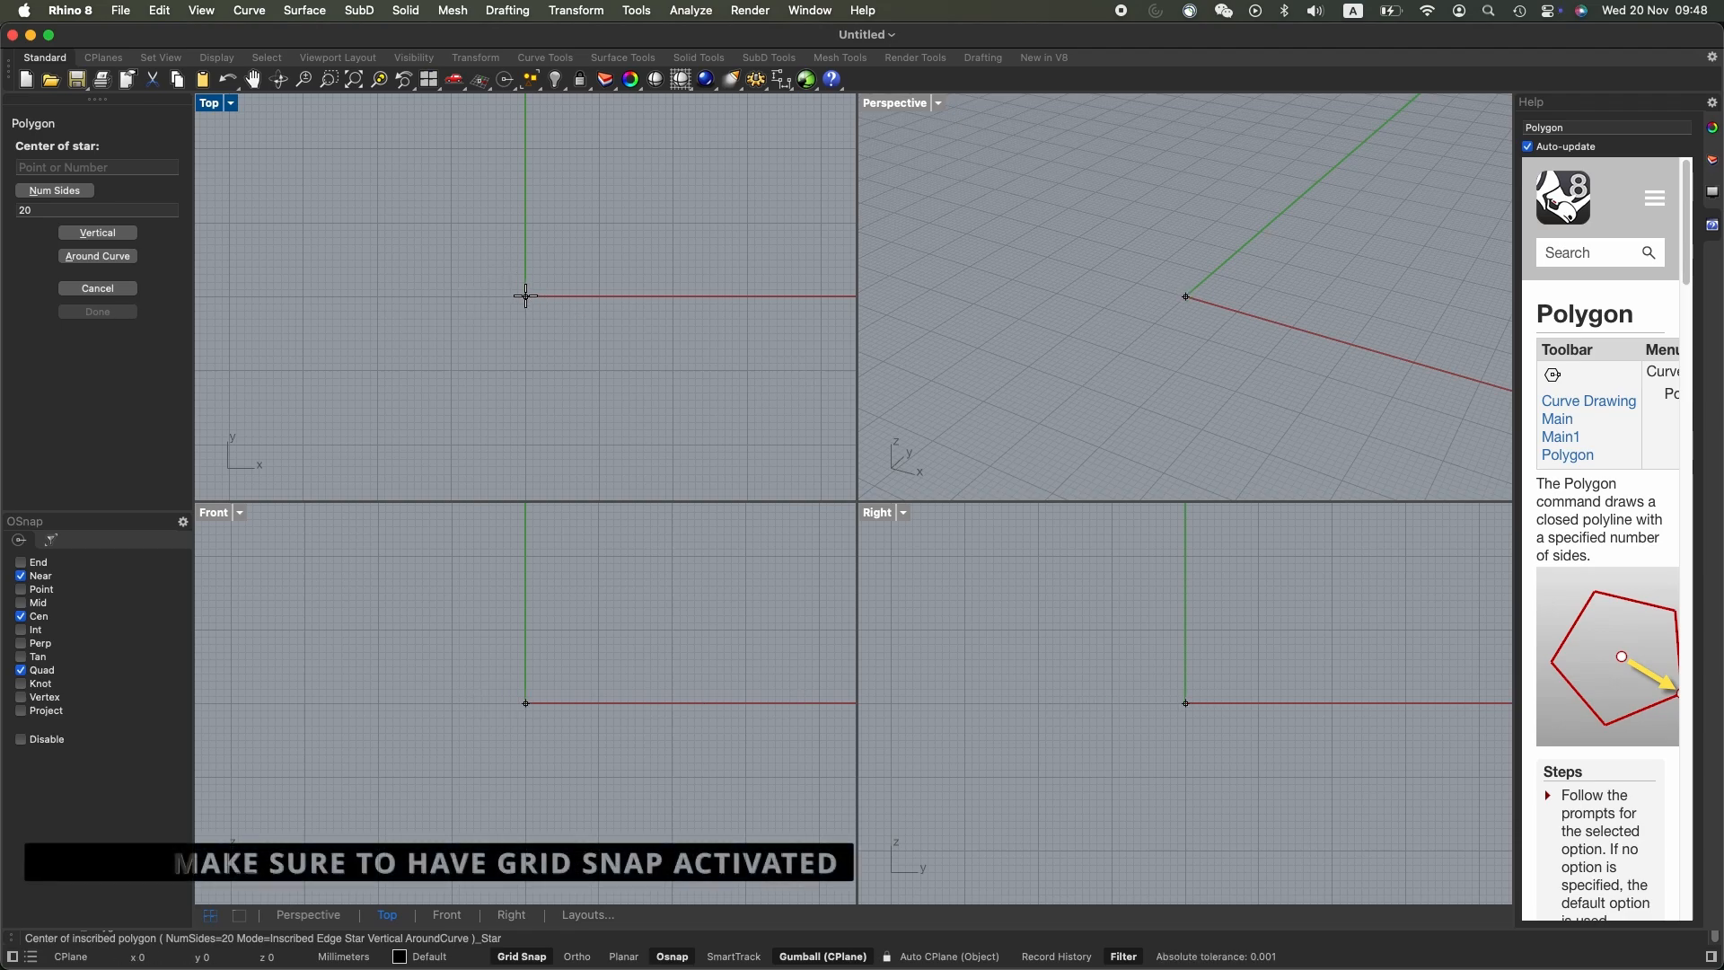
Draw a 10-sided star centred on the origin in the Top viewport, with a 30 mm first radius and about 20 mm second radius
scroll(525, 296, up, 6)
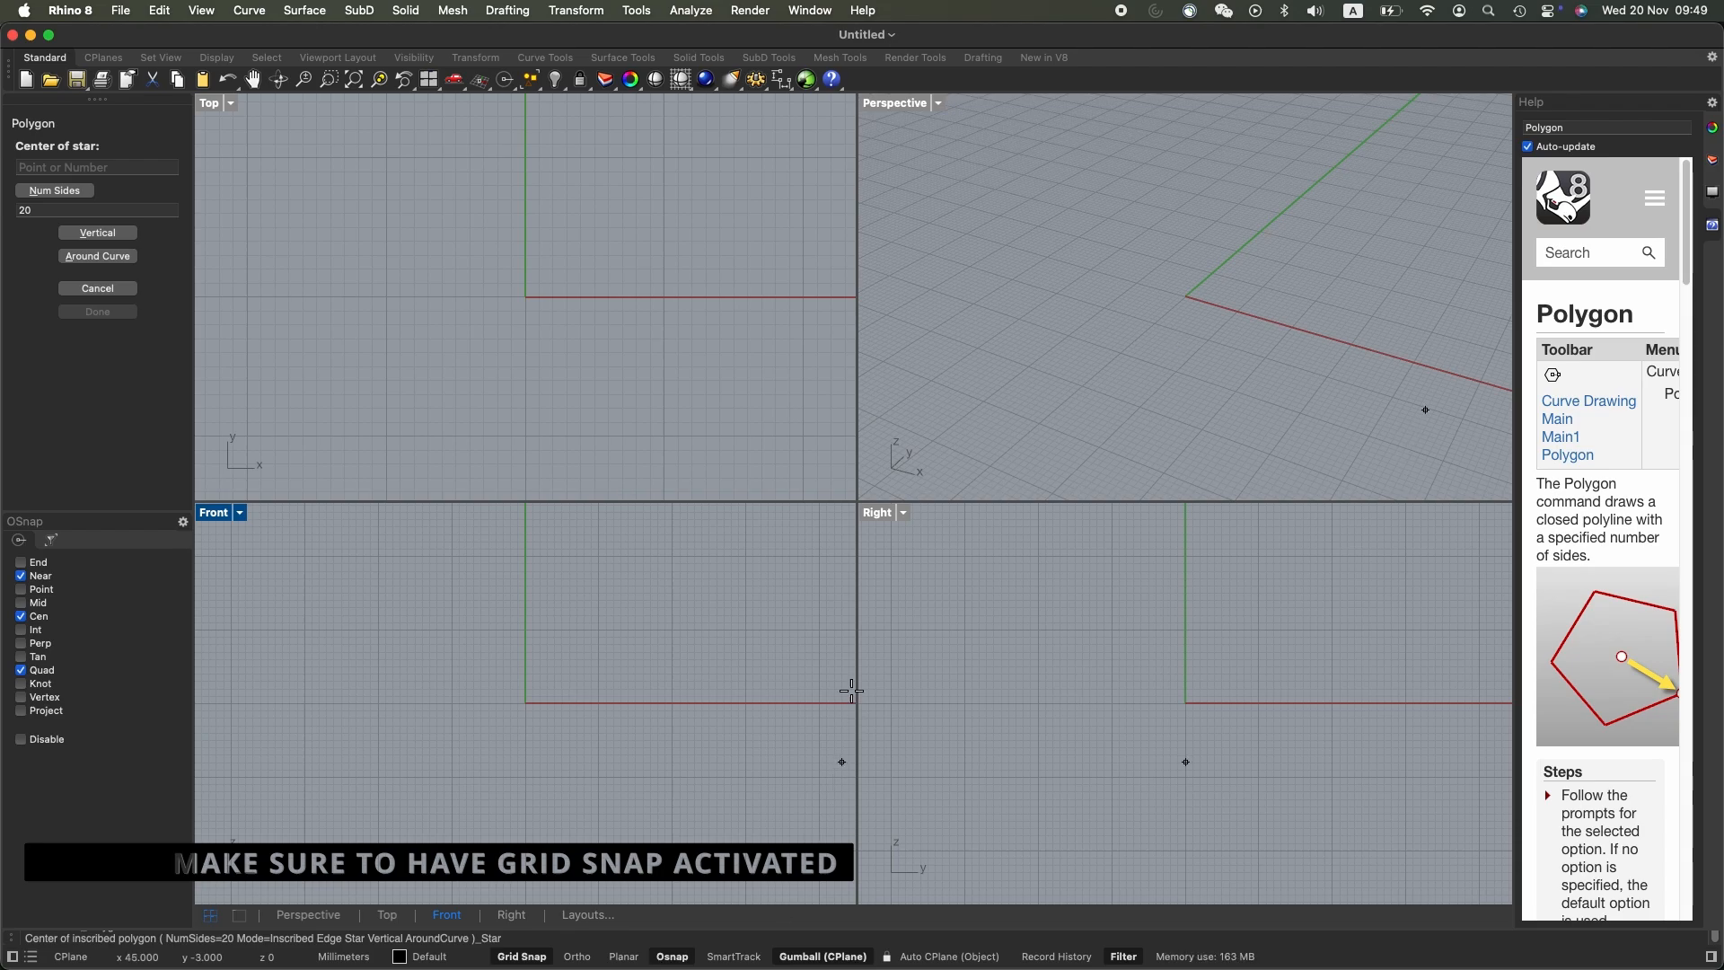
click(528, 955)
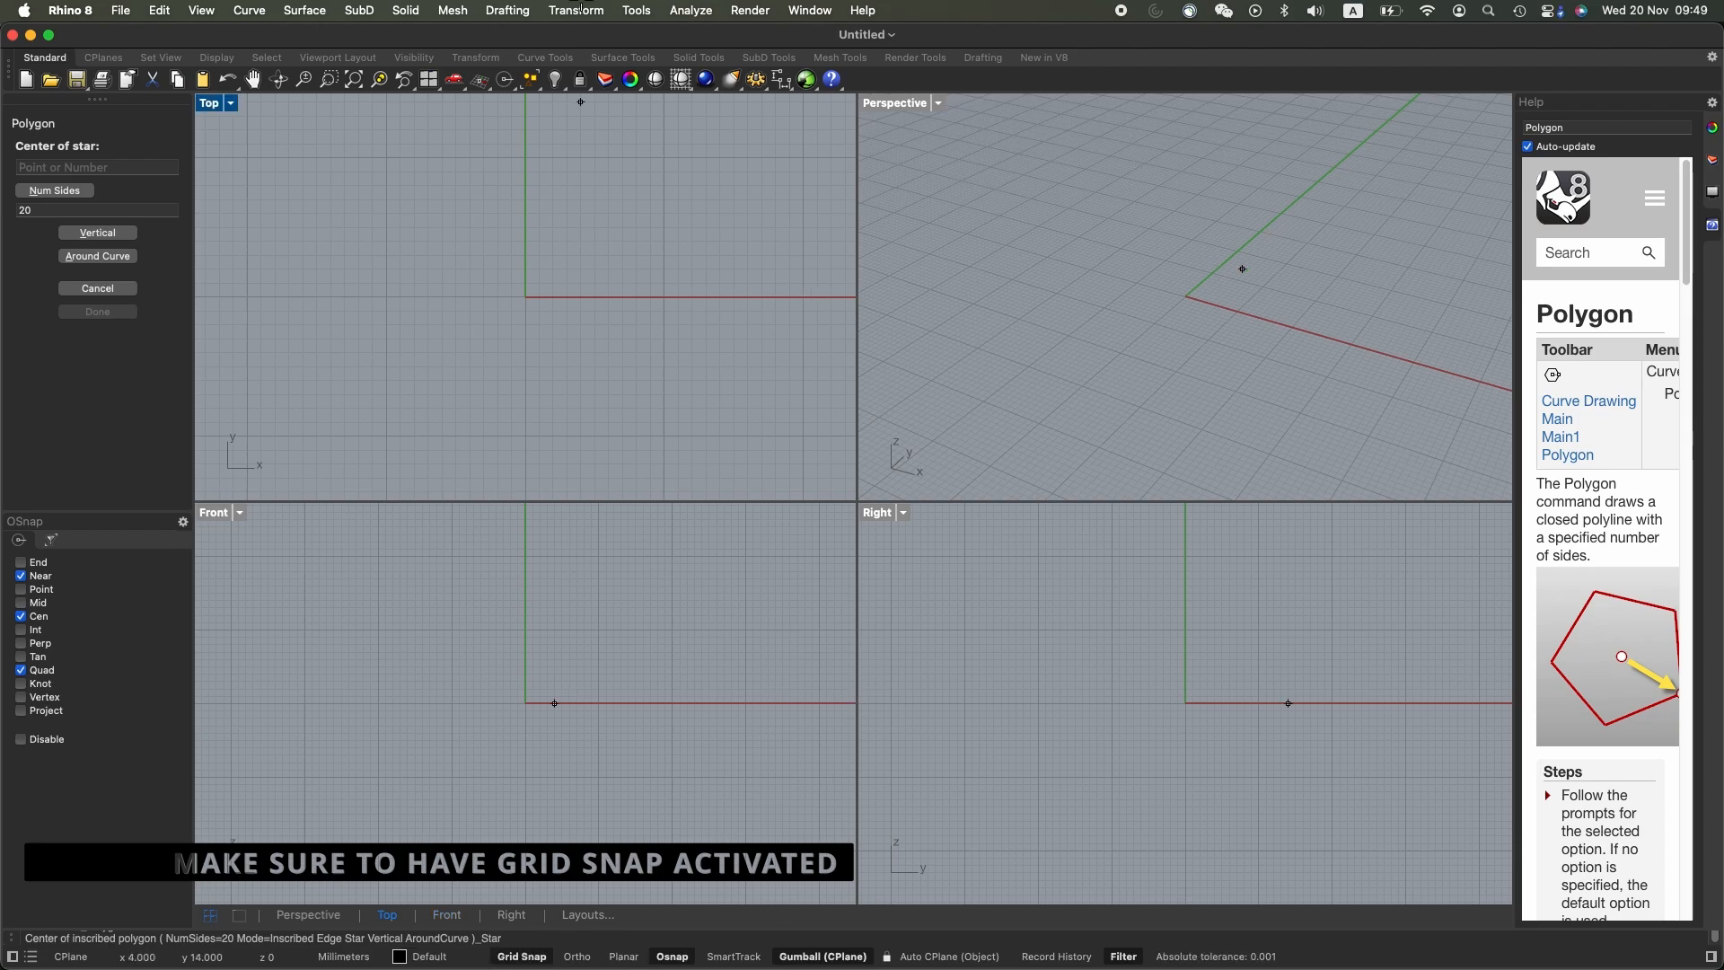
click(526, 296)
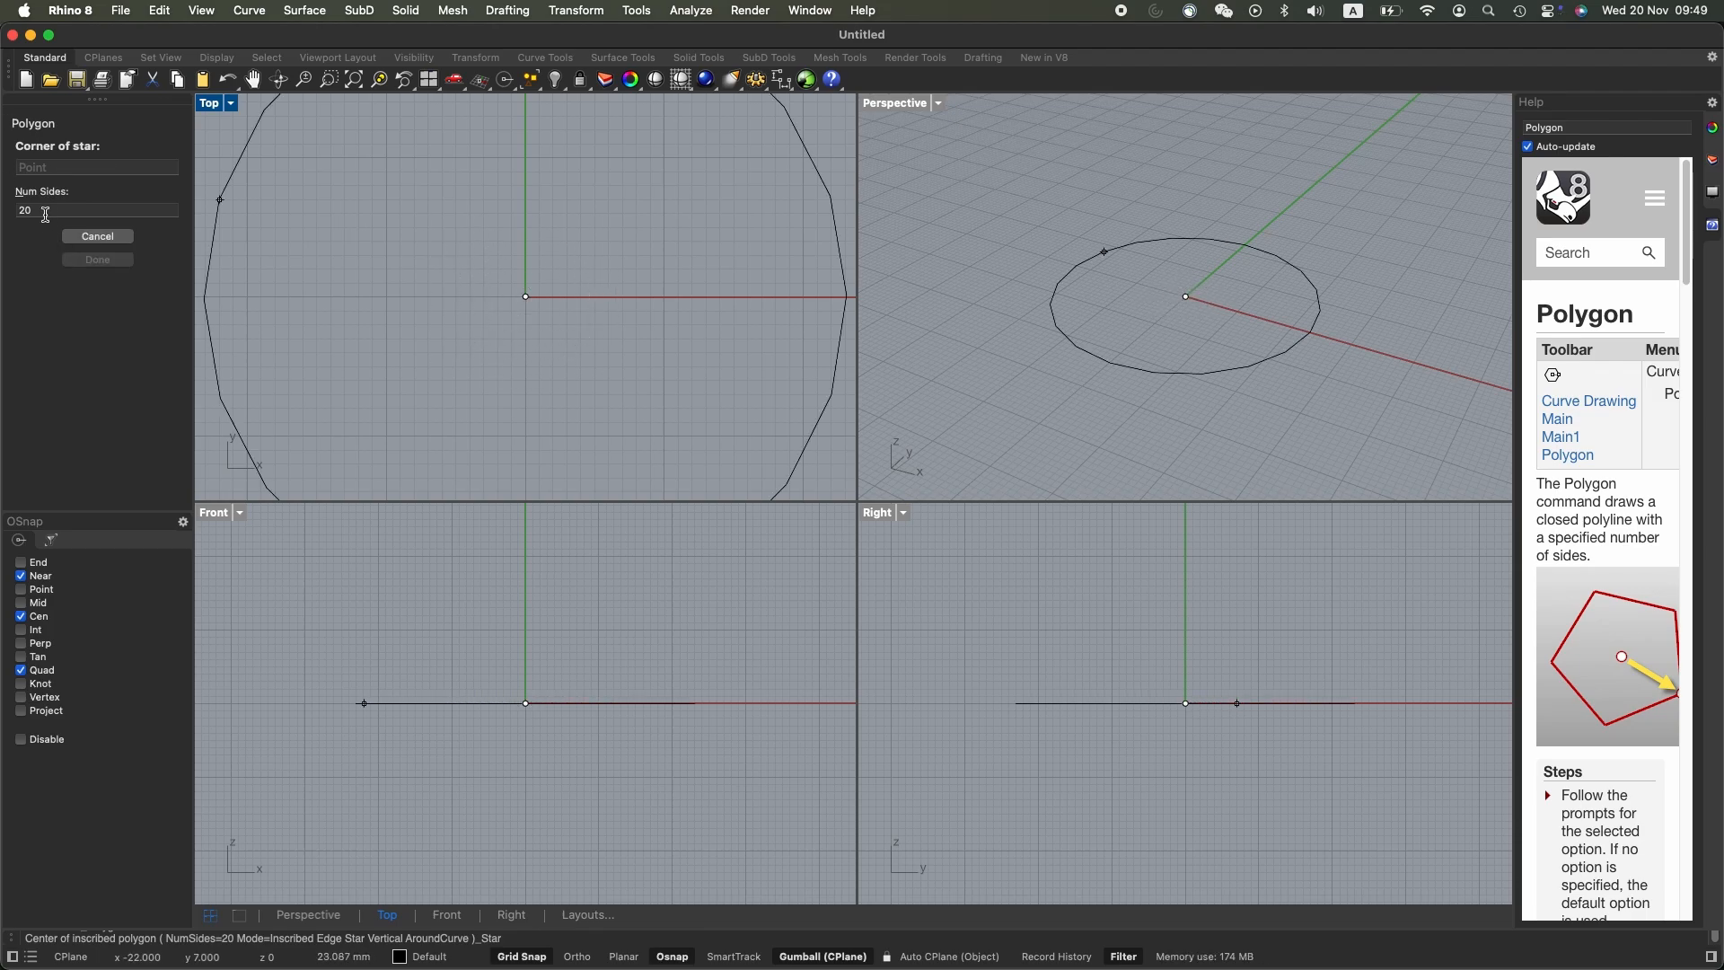
drag(45, 210, 2, 213)
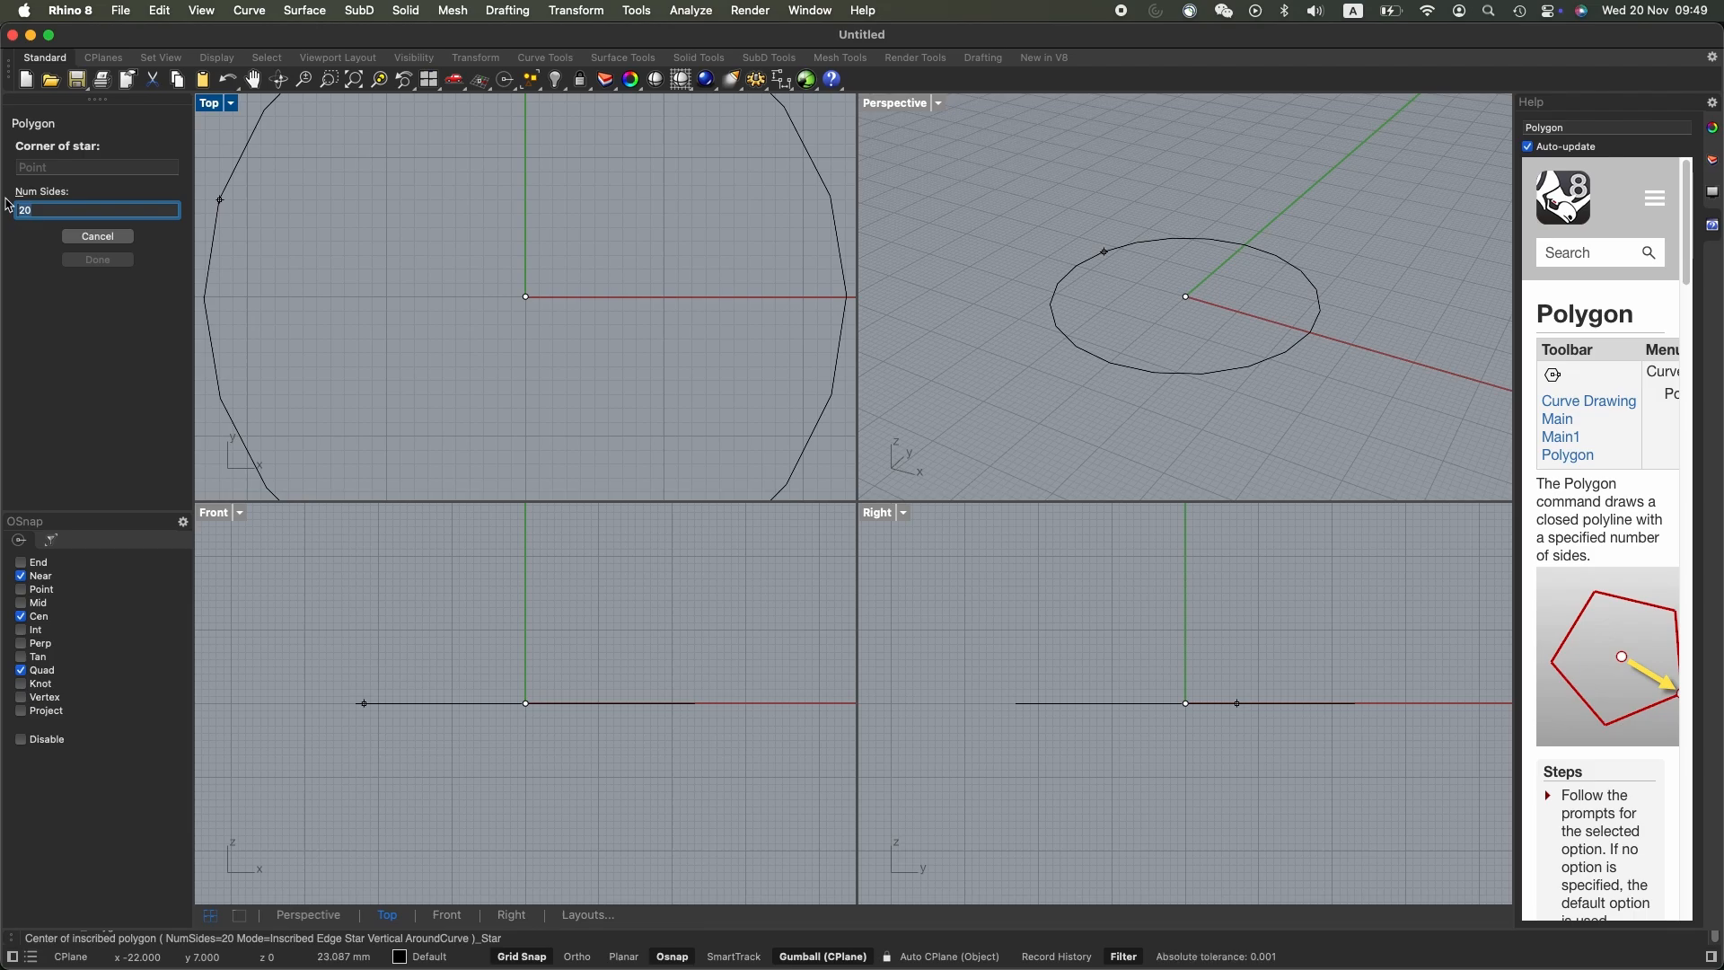
text(10)
key(Return)
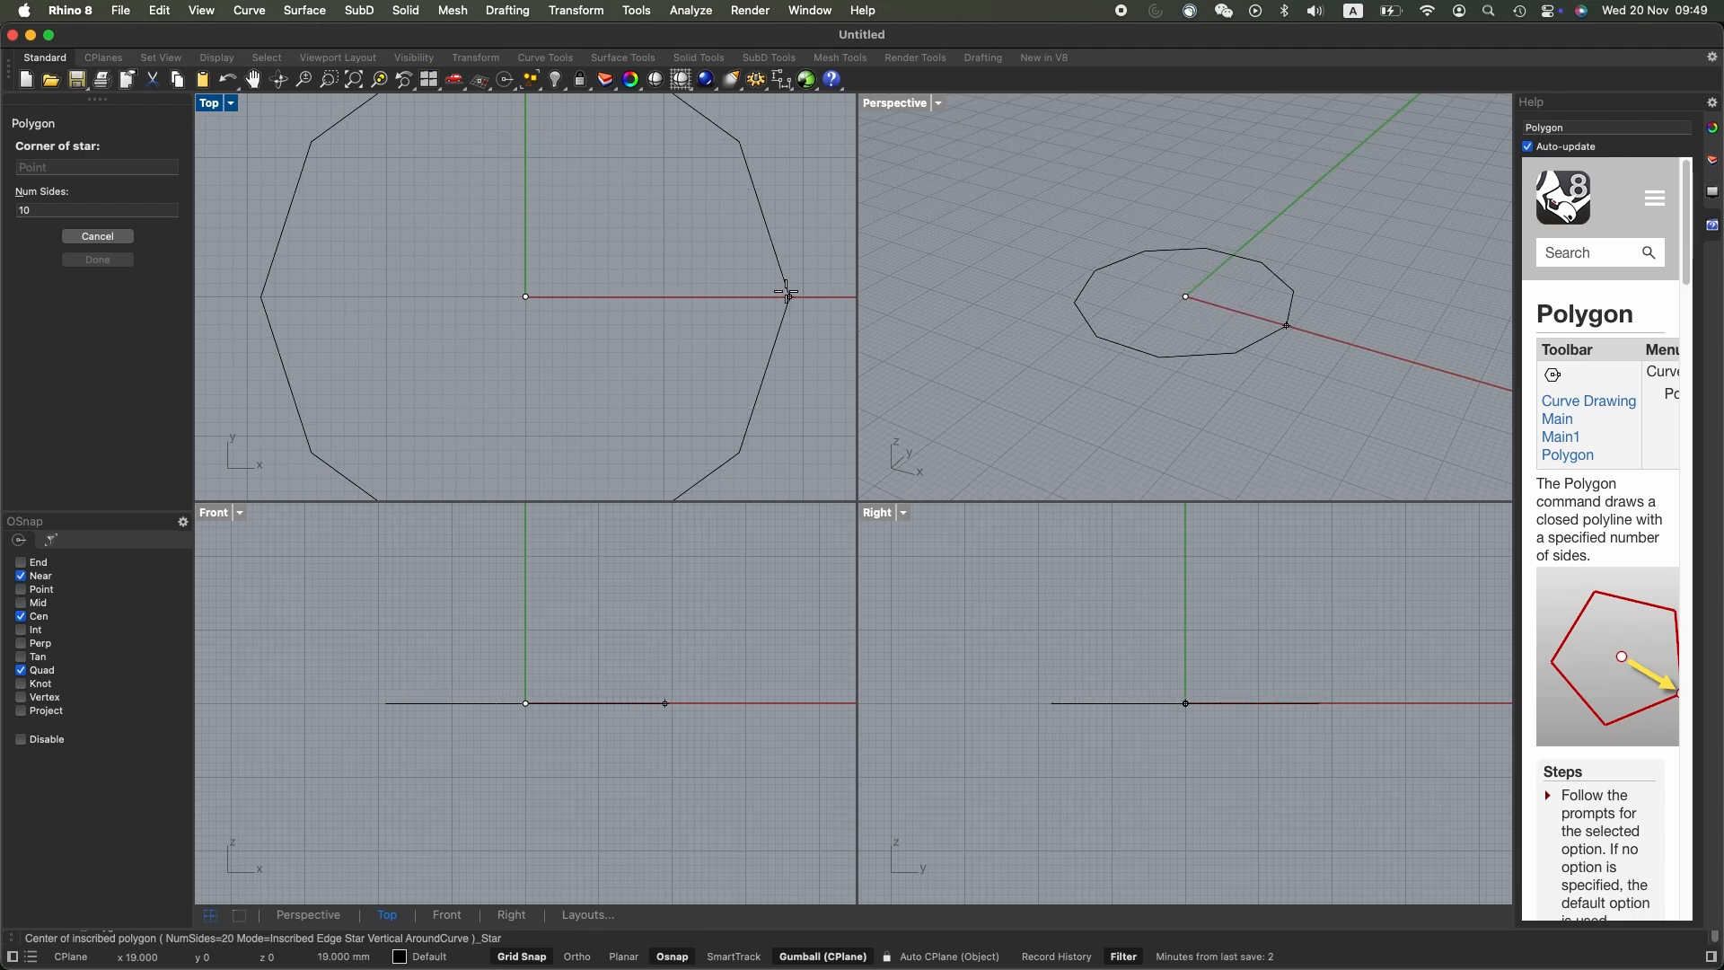
scroll(346, 303, down, 4)
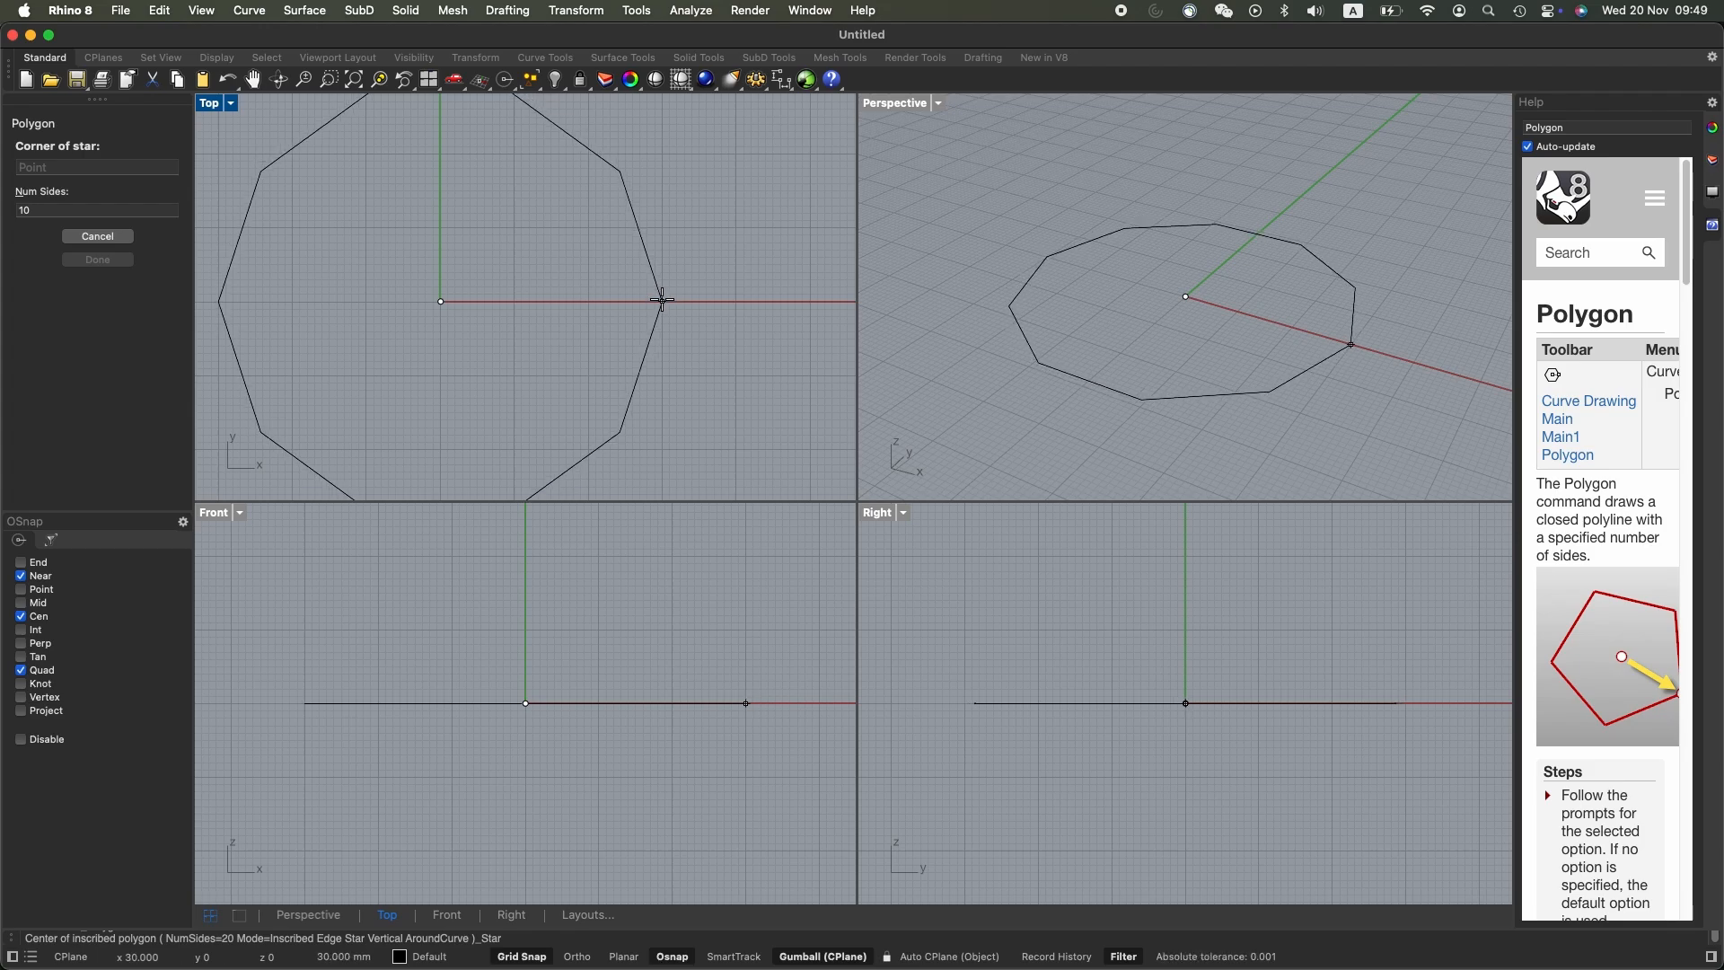
click(662, 300)
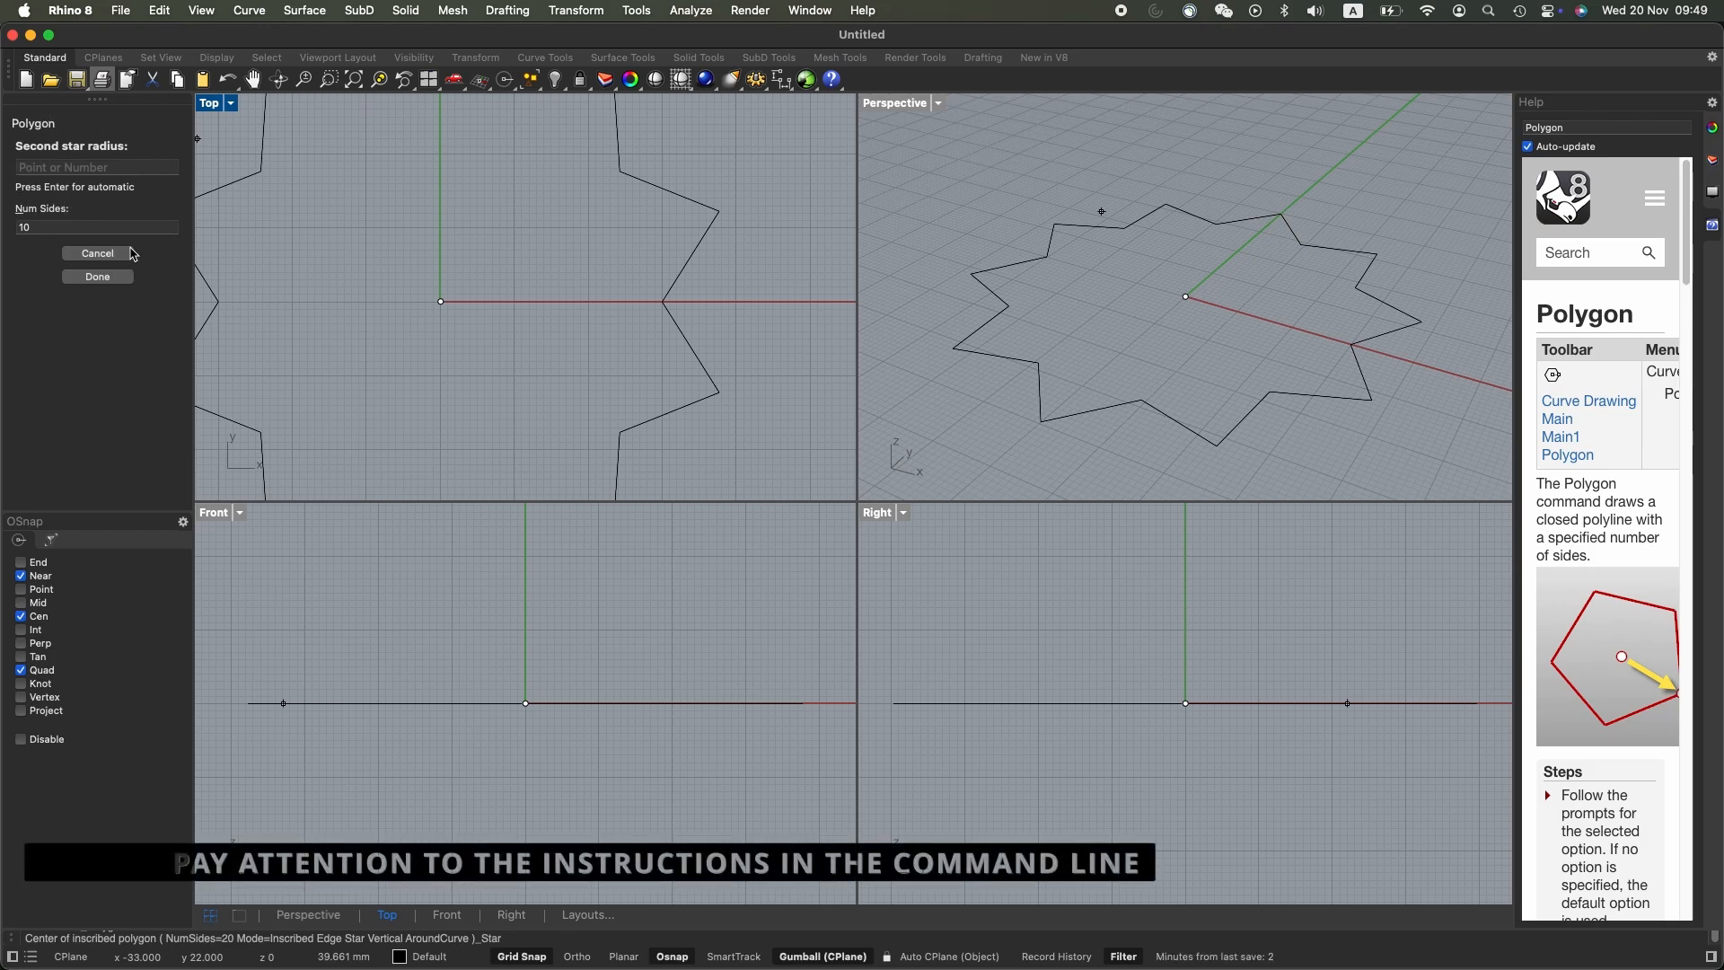
click(588, 301)
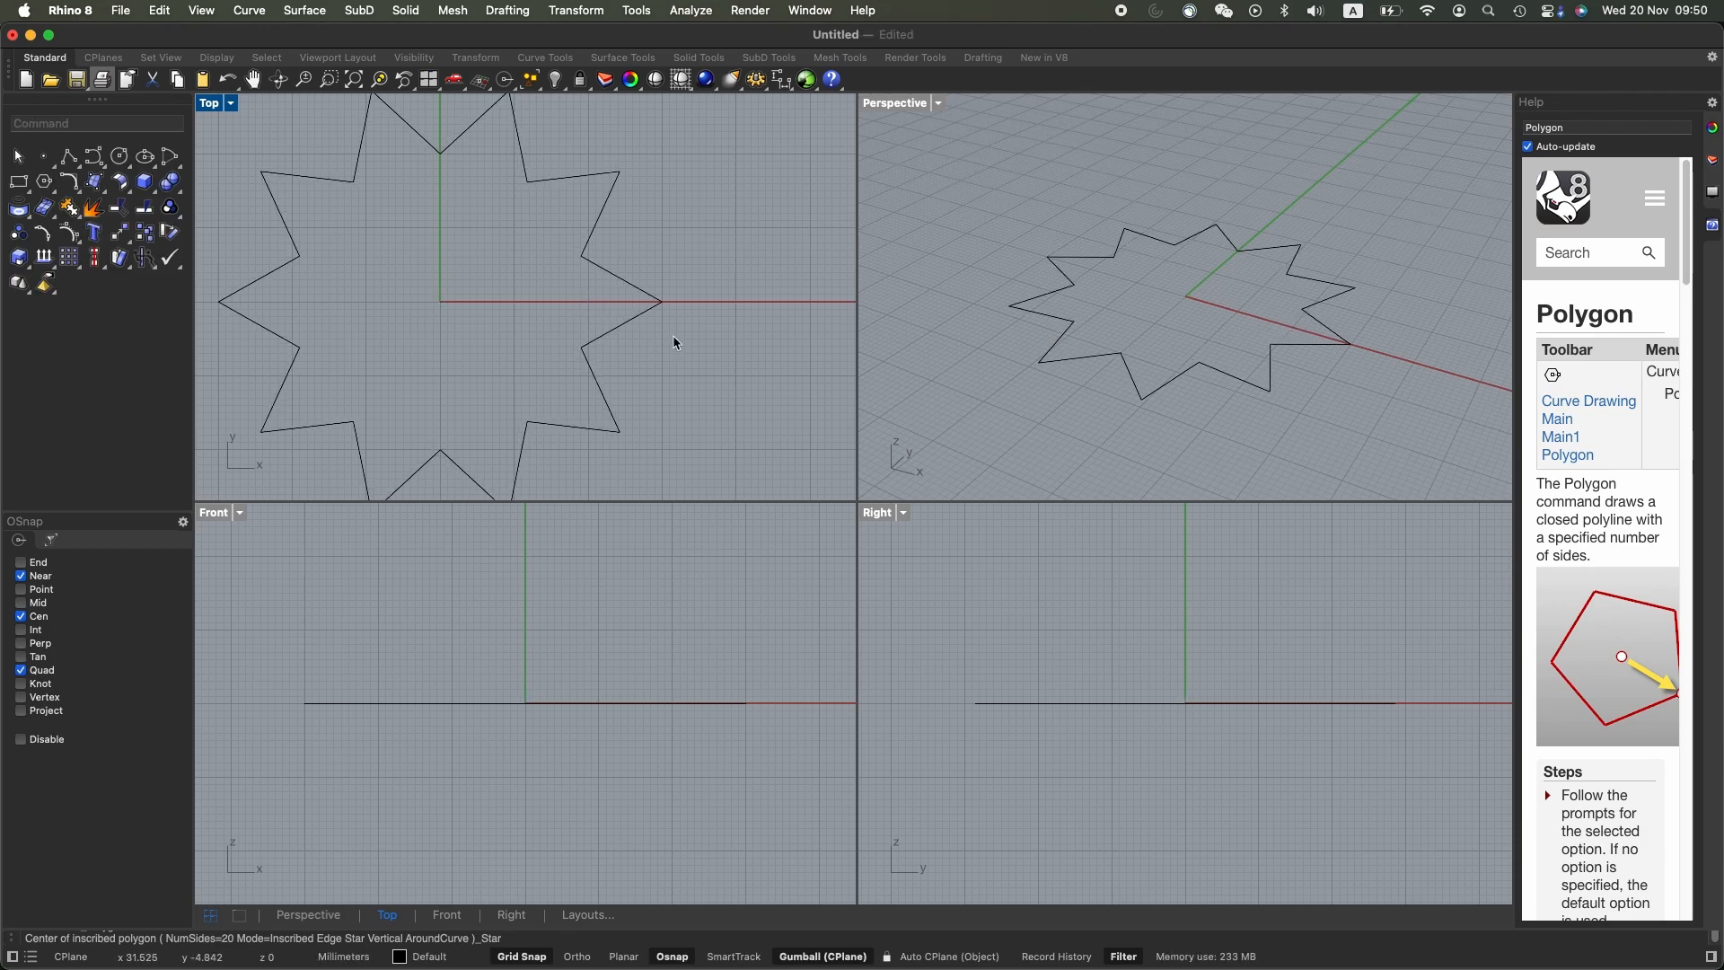
Round all corners of the 10-sided star with Fillet Corners at a radius of 5 mm
scroll(673, 338, down, 3)
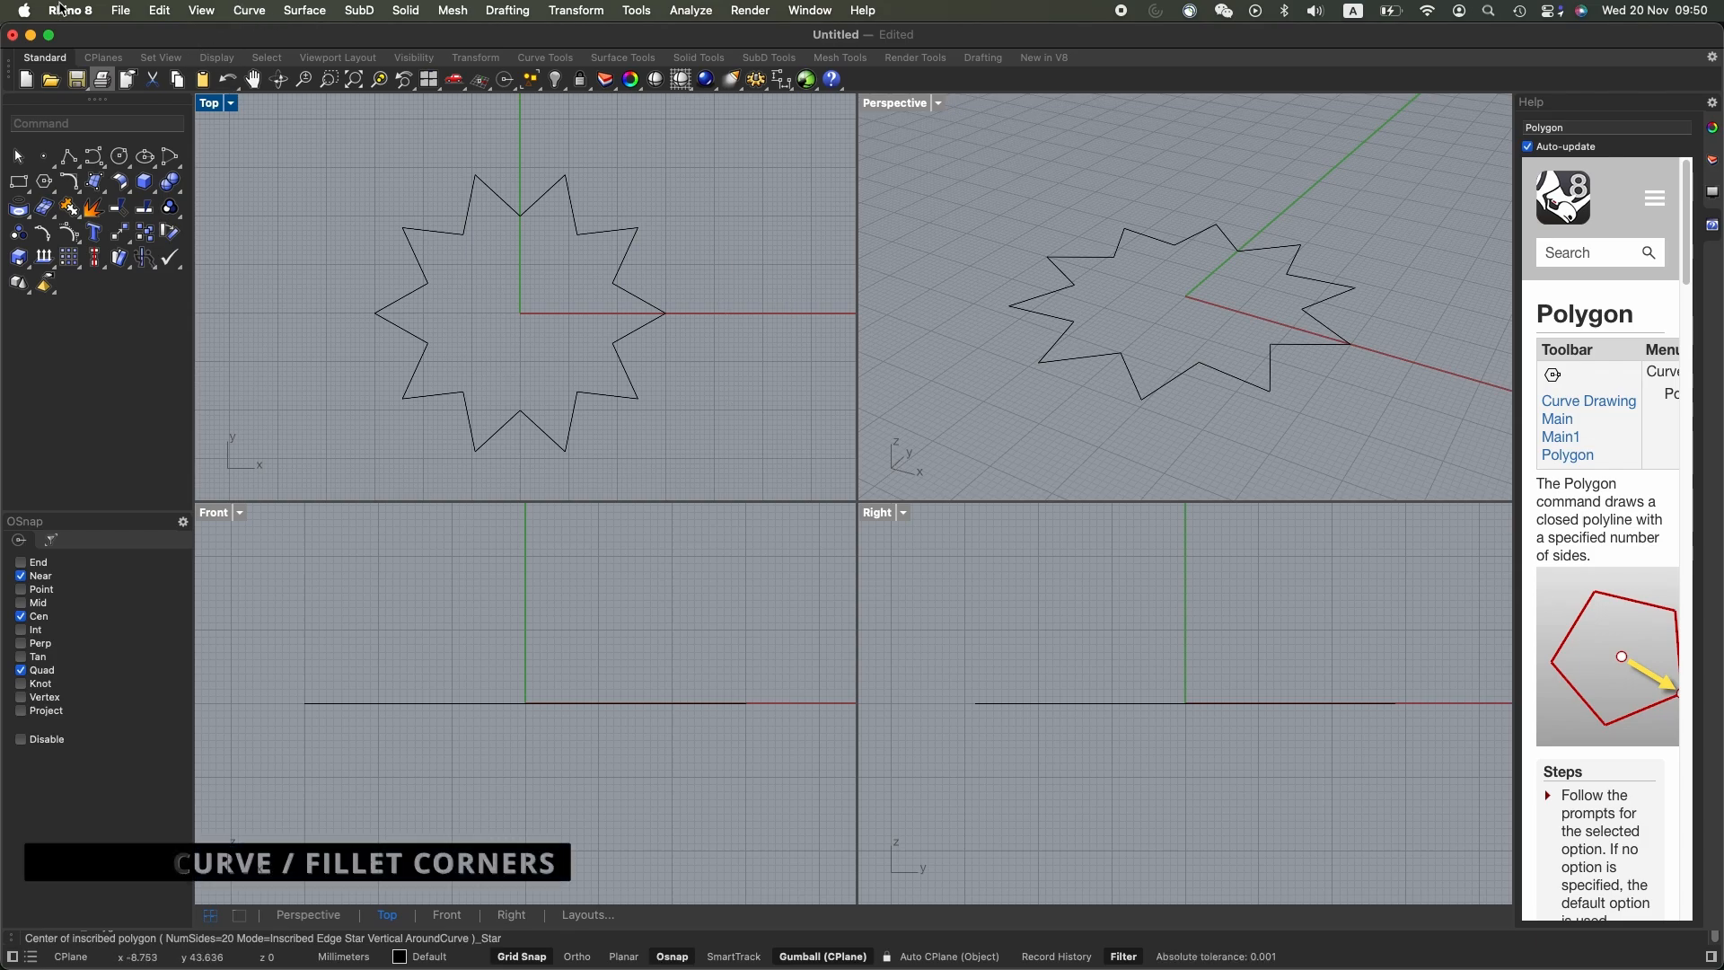
click(260, 13)
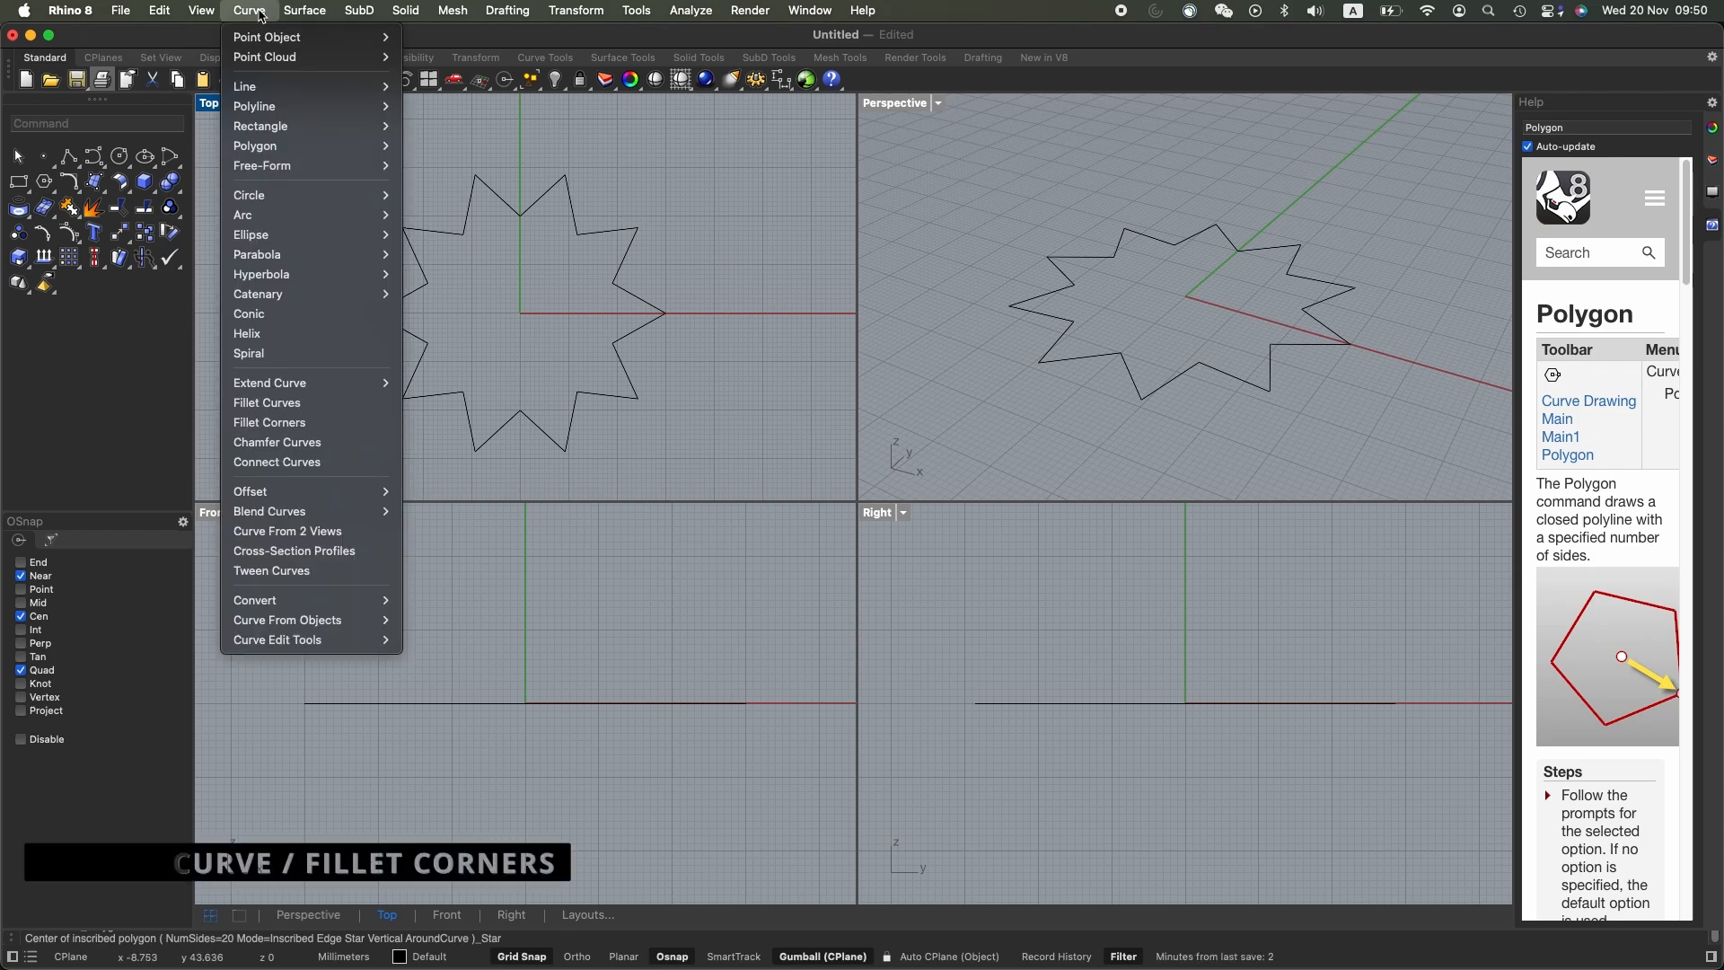
click(356, 429)
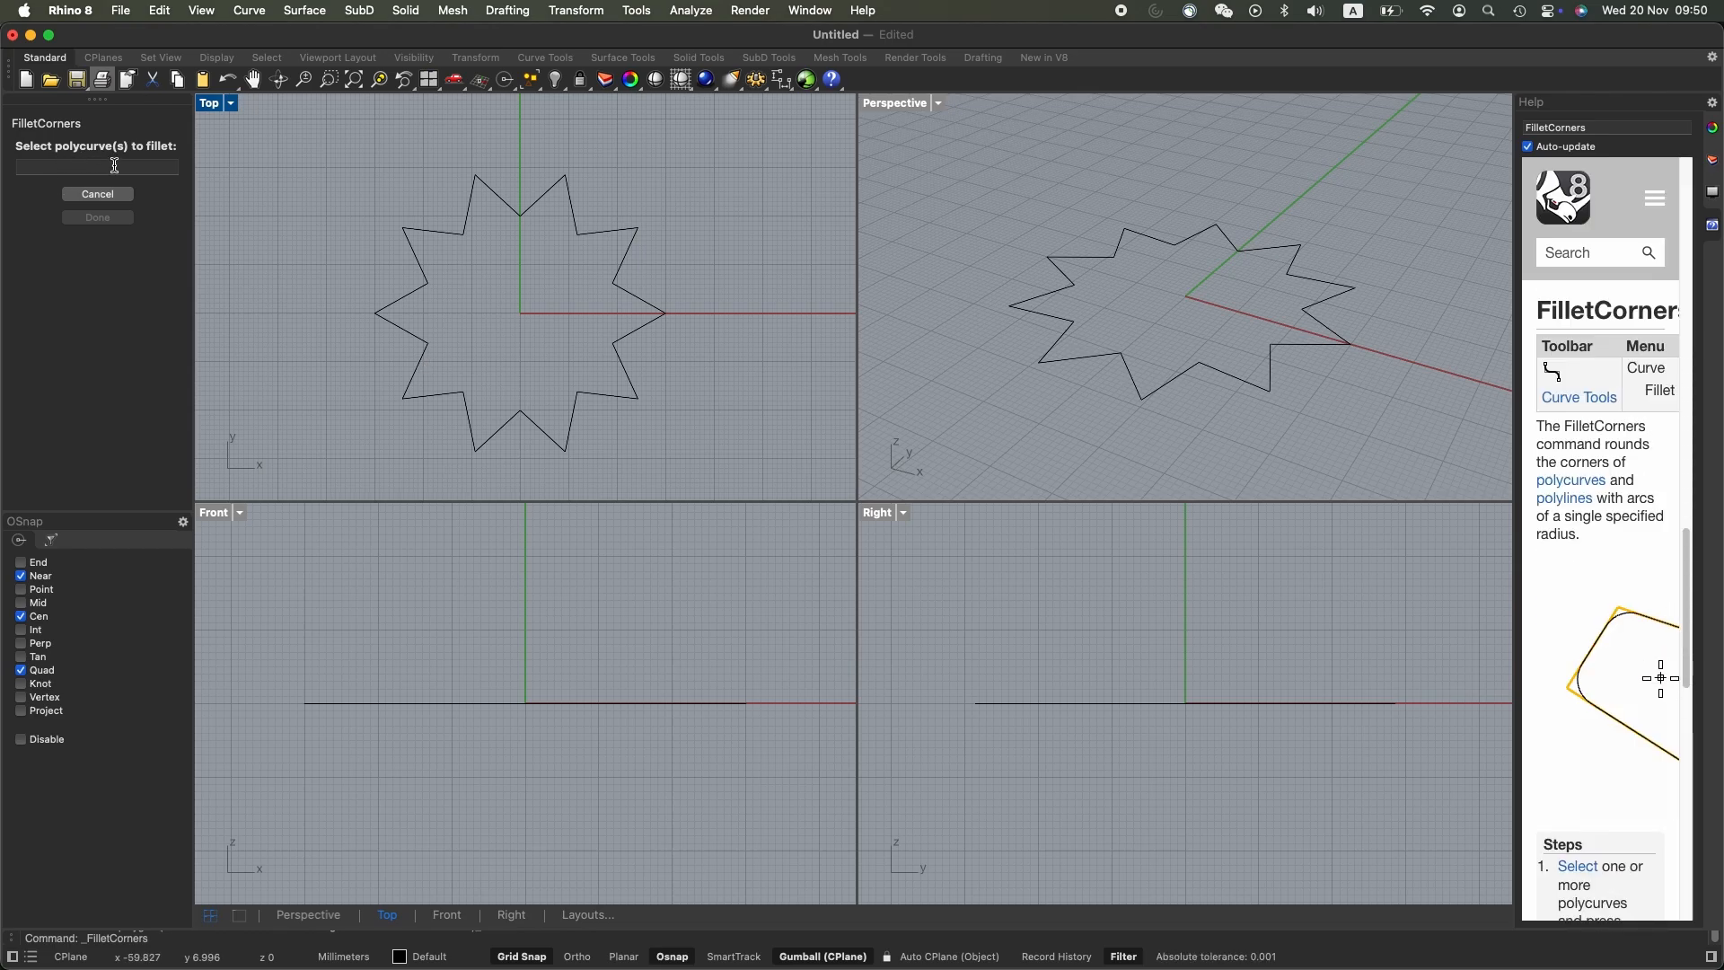
click(418, 371)
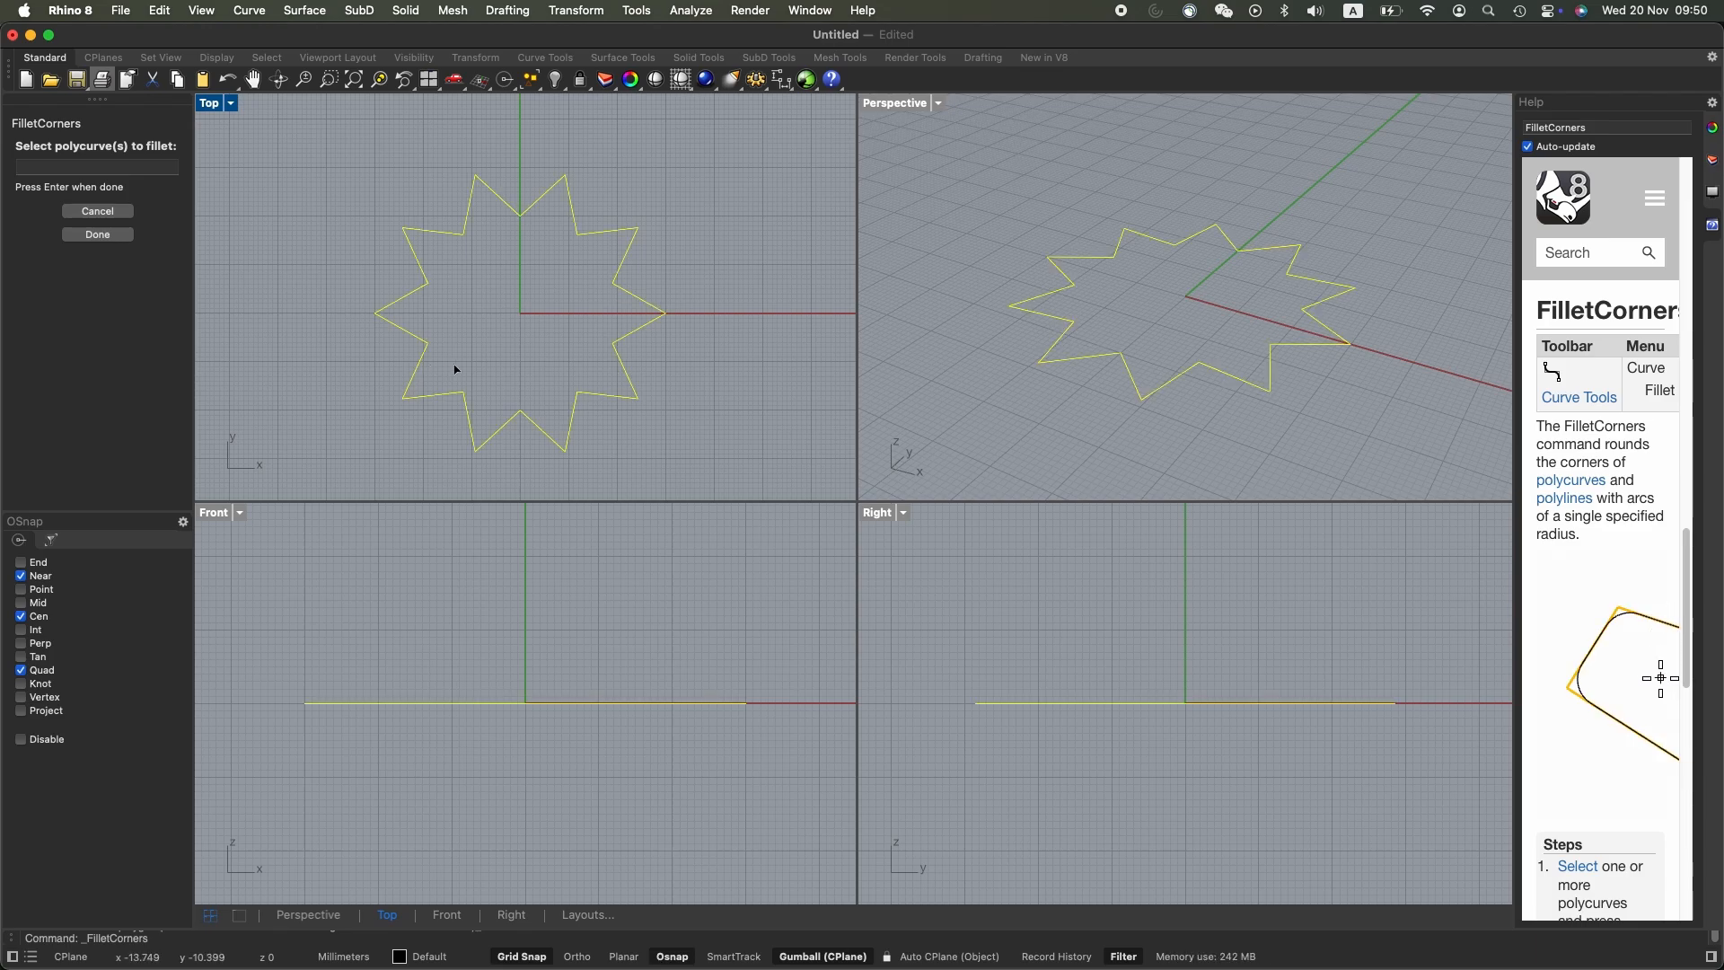
key(Return)
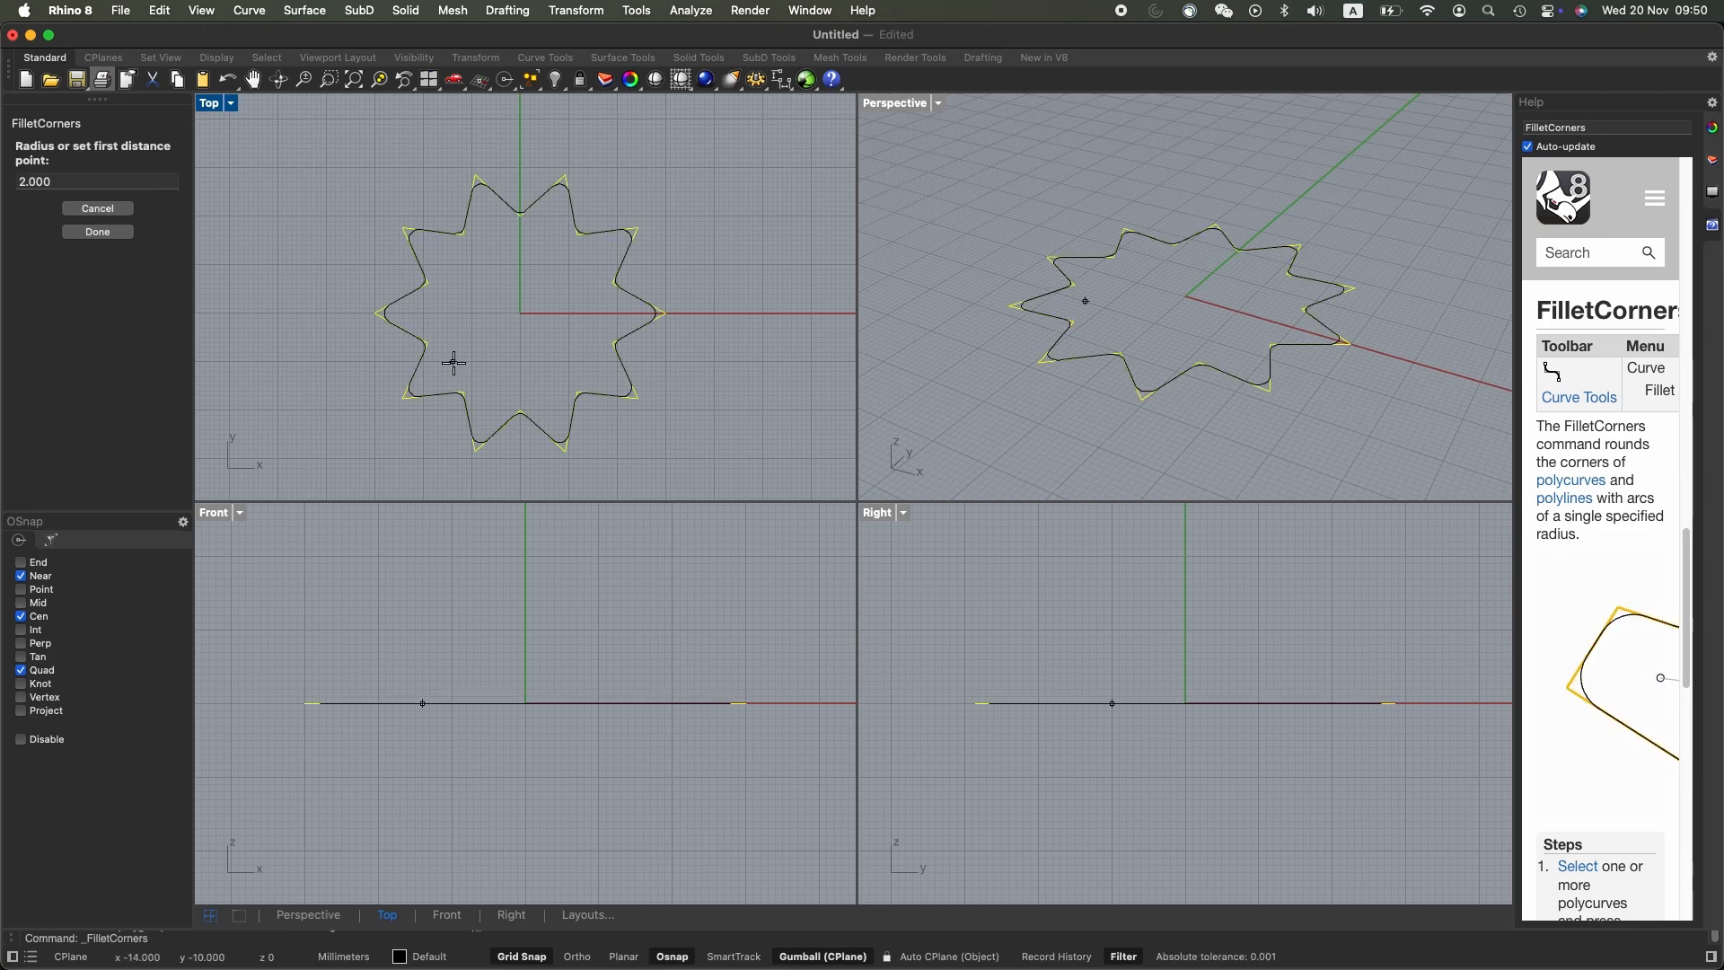
click(70, 180)
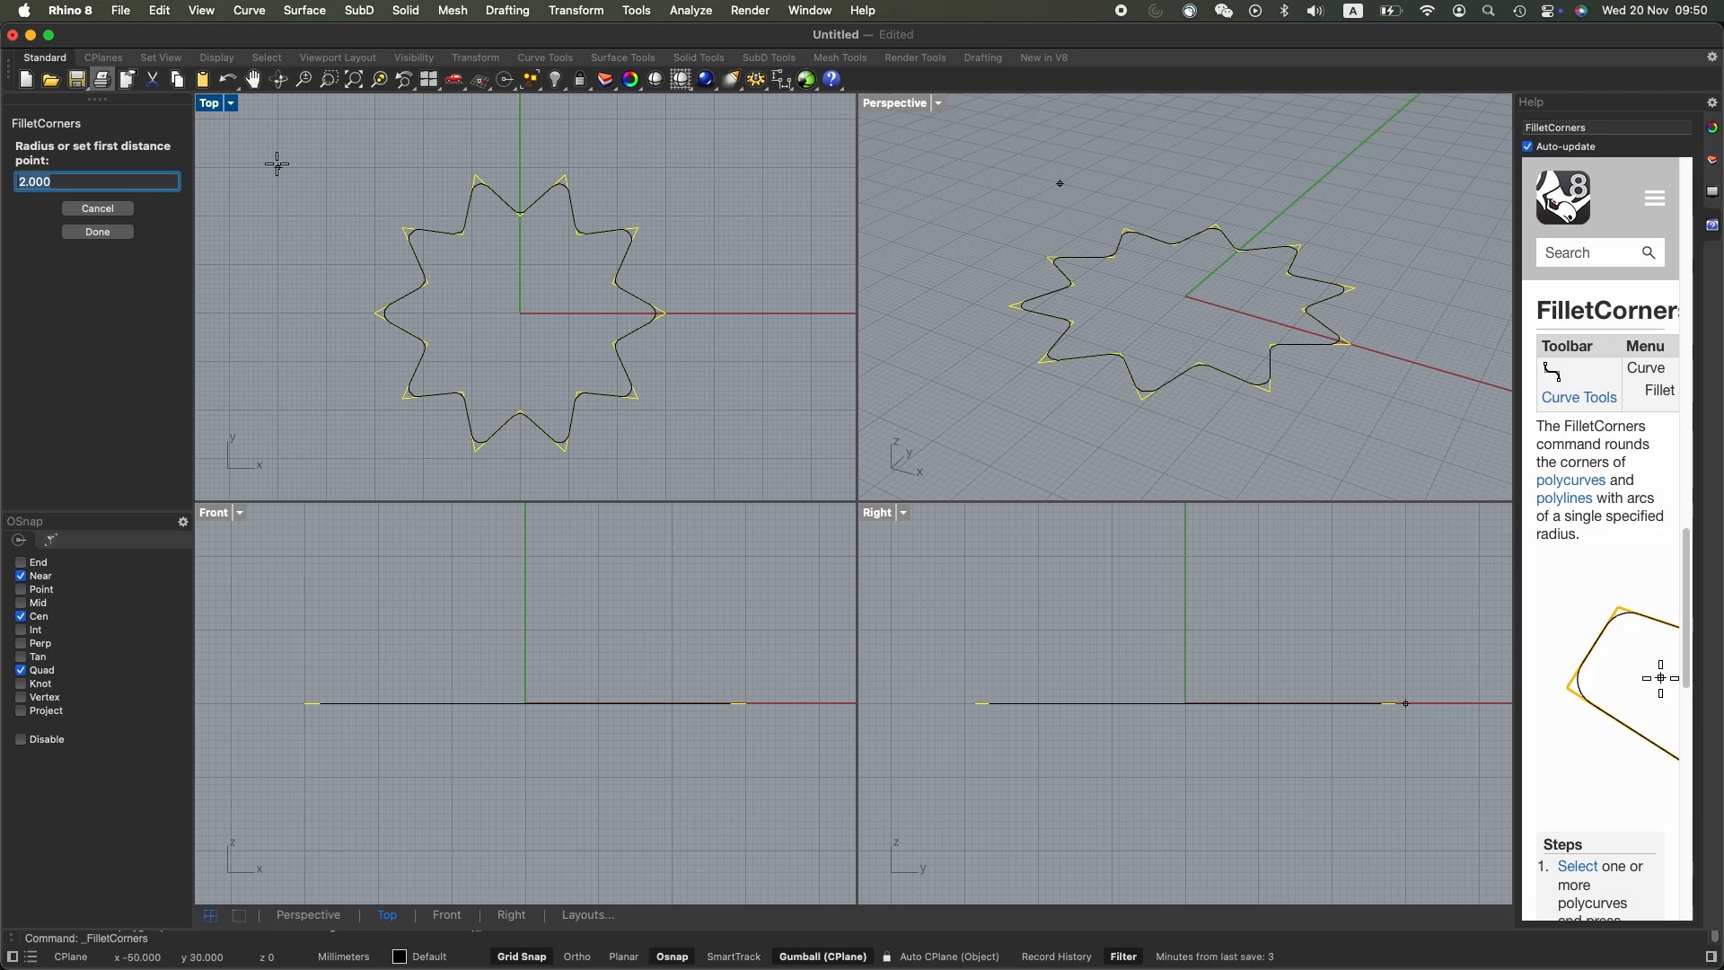
text(5)
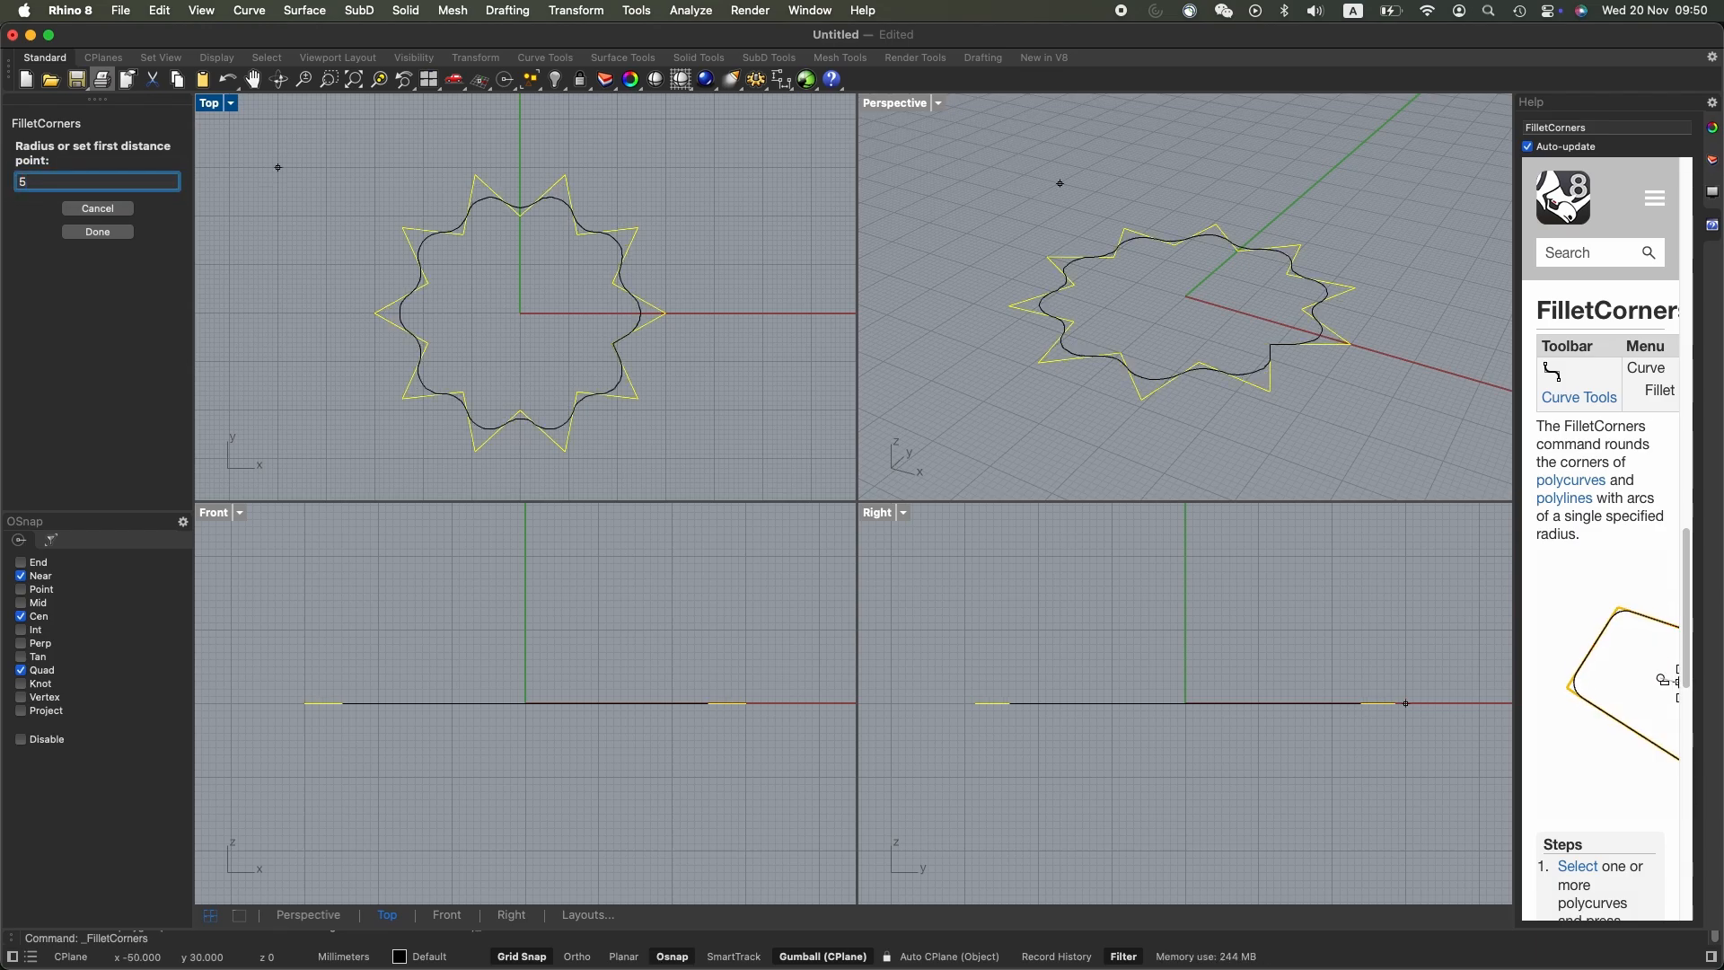
key(Return)
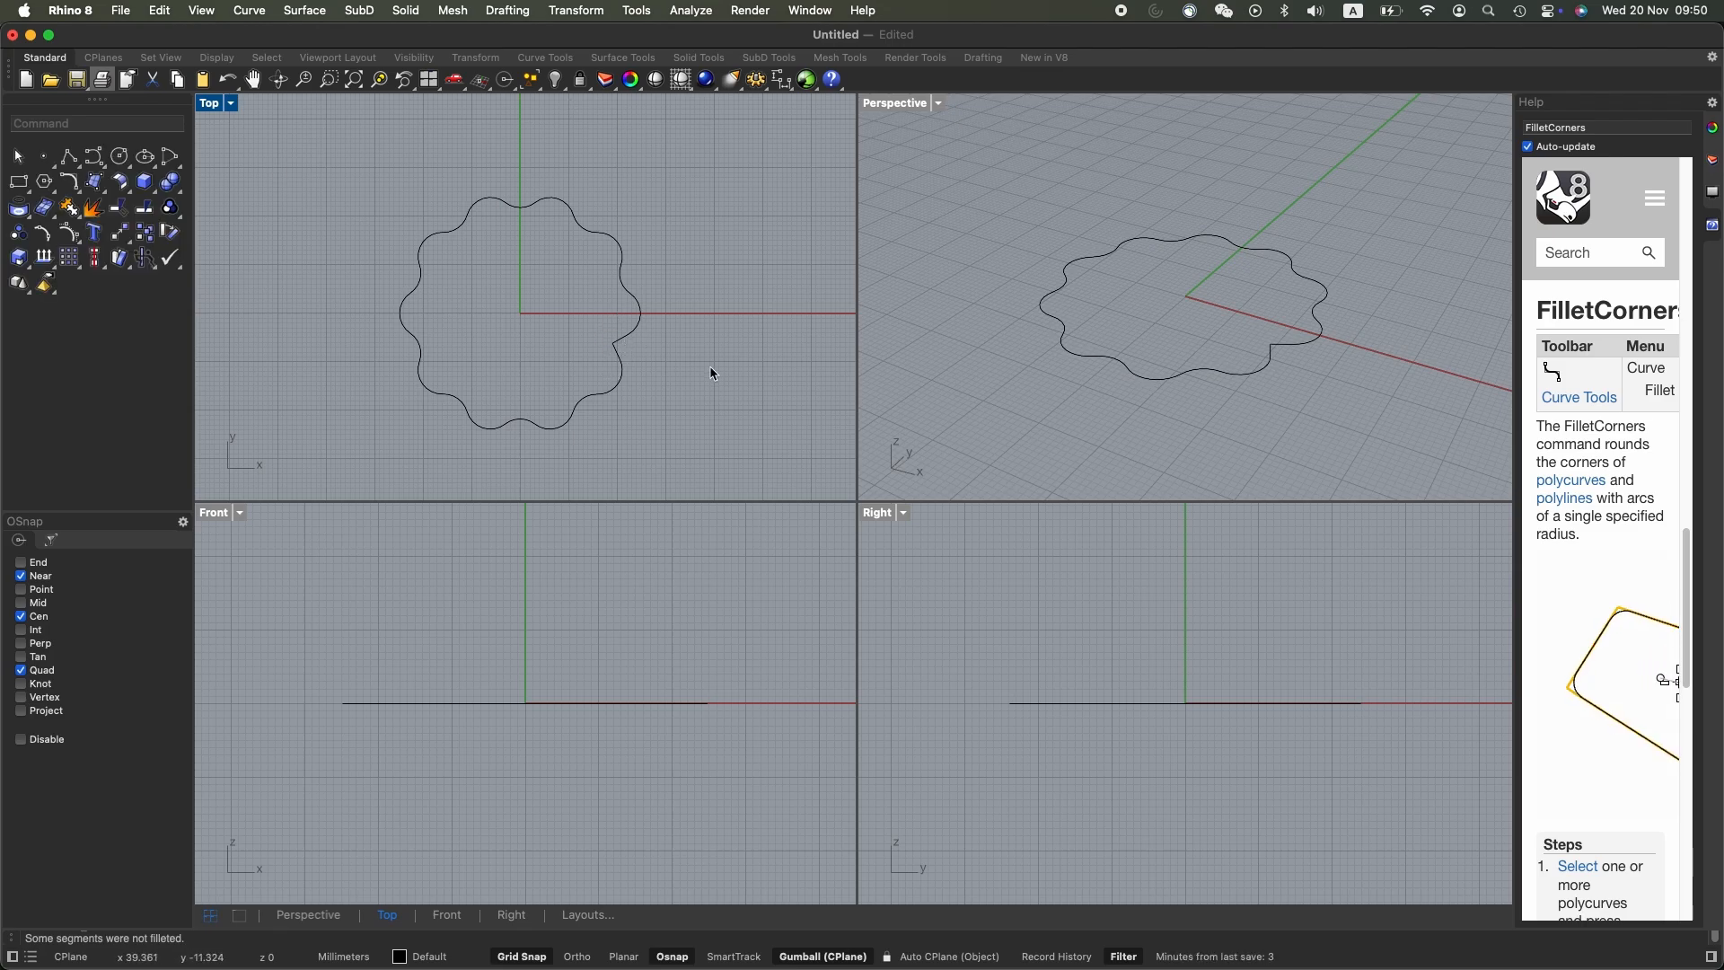
Undo the corner fillet and repeat it on the star with a radius of 4 mm
key(super+z)
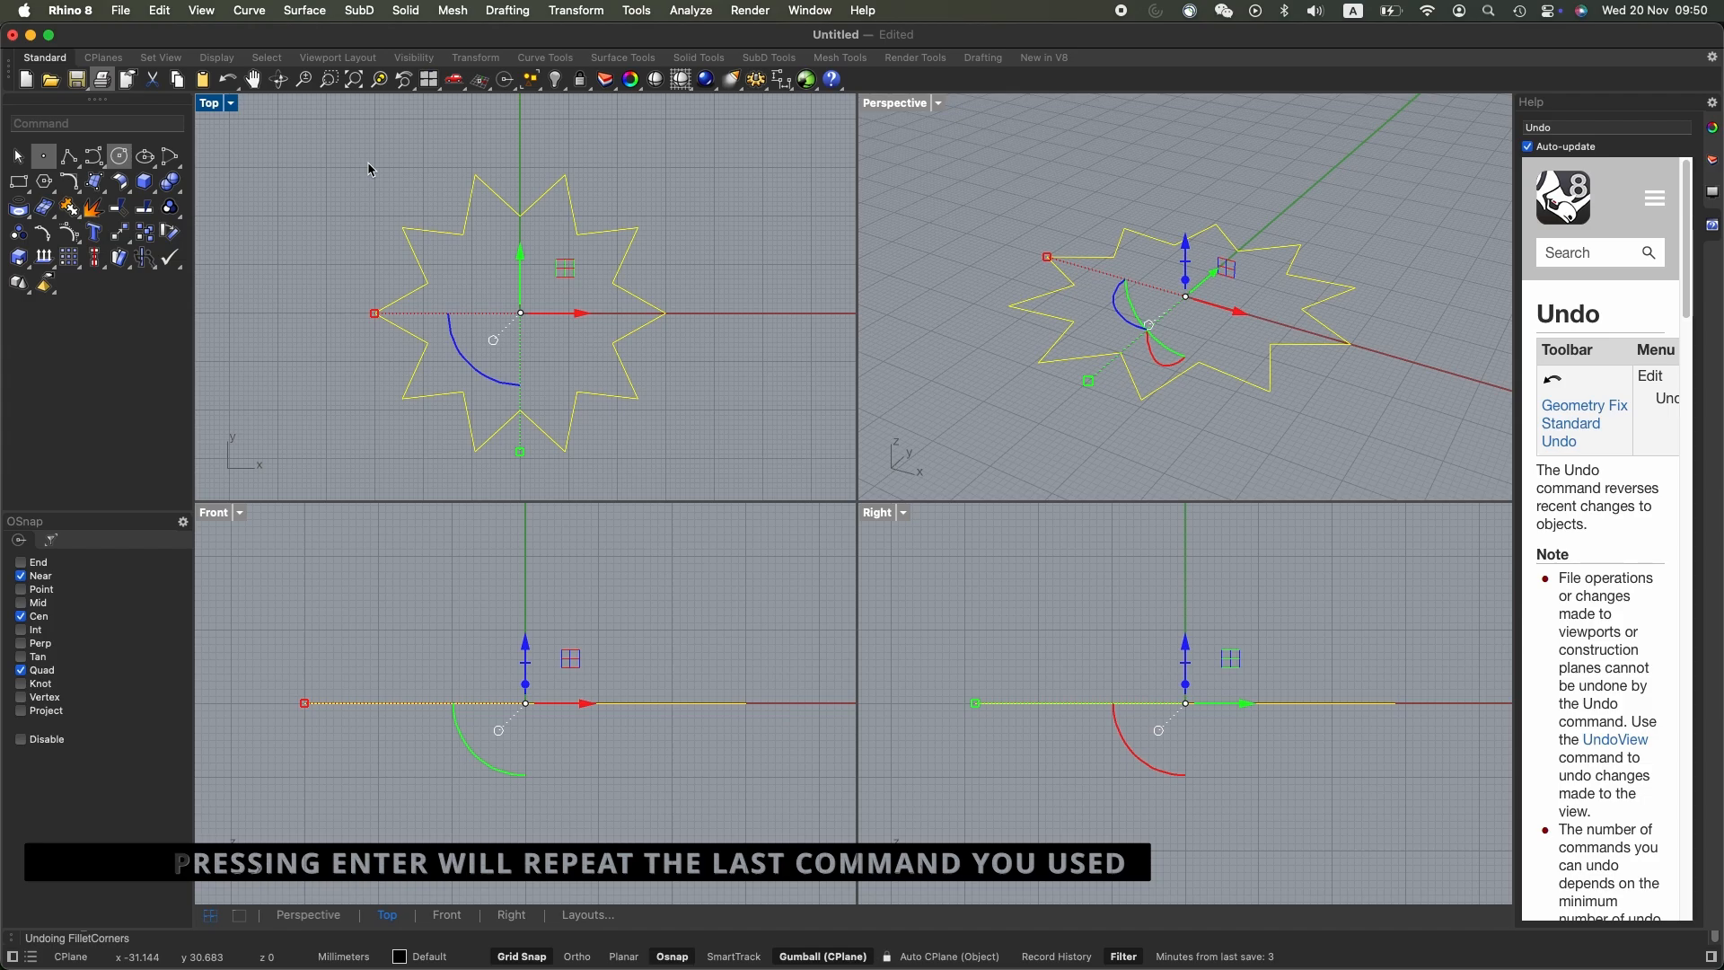
key(Return)
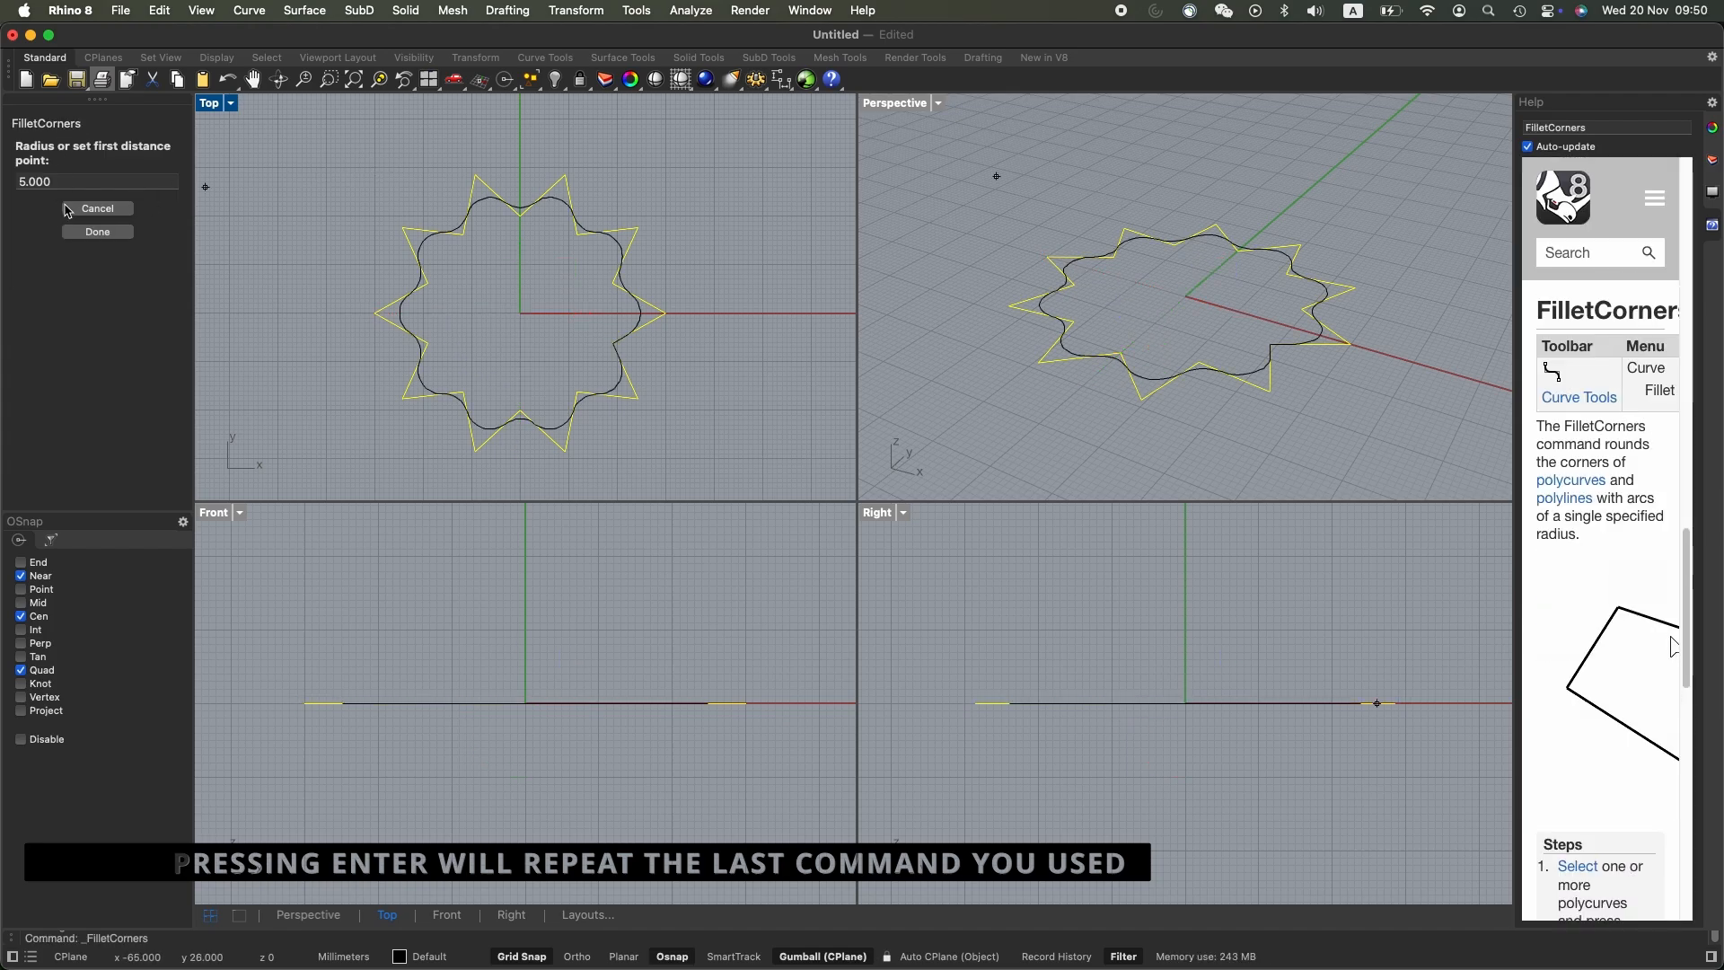
click(13, 180)
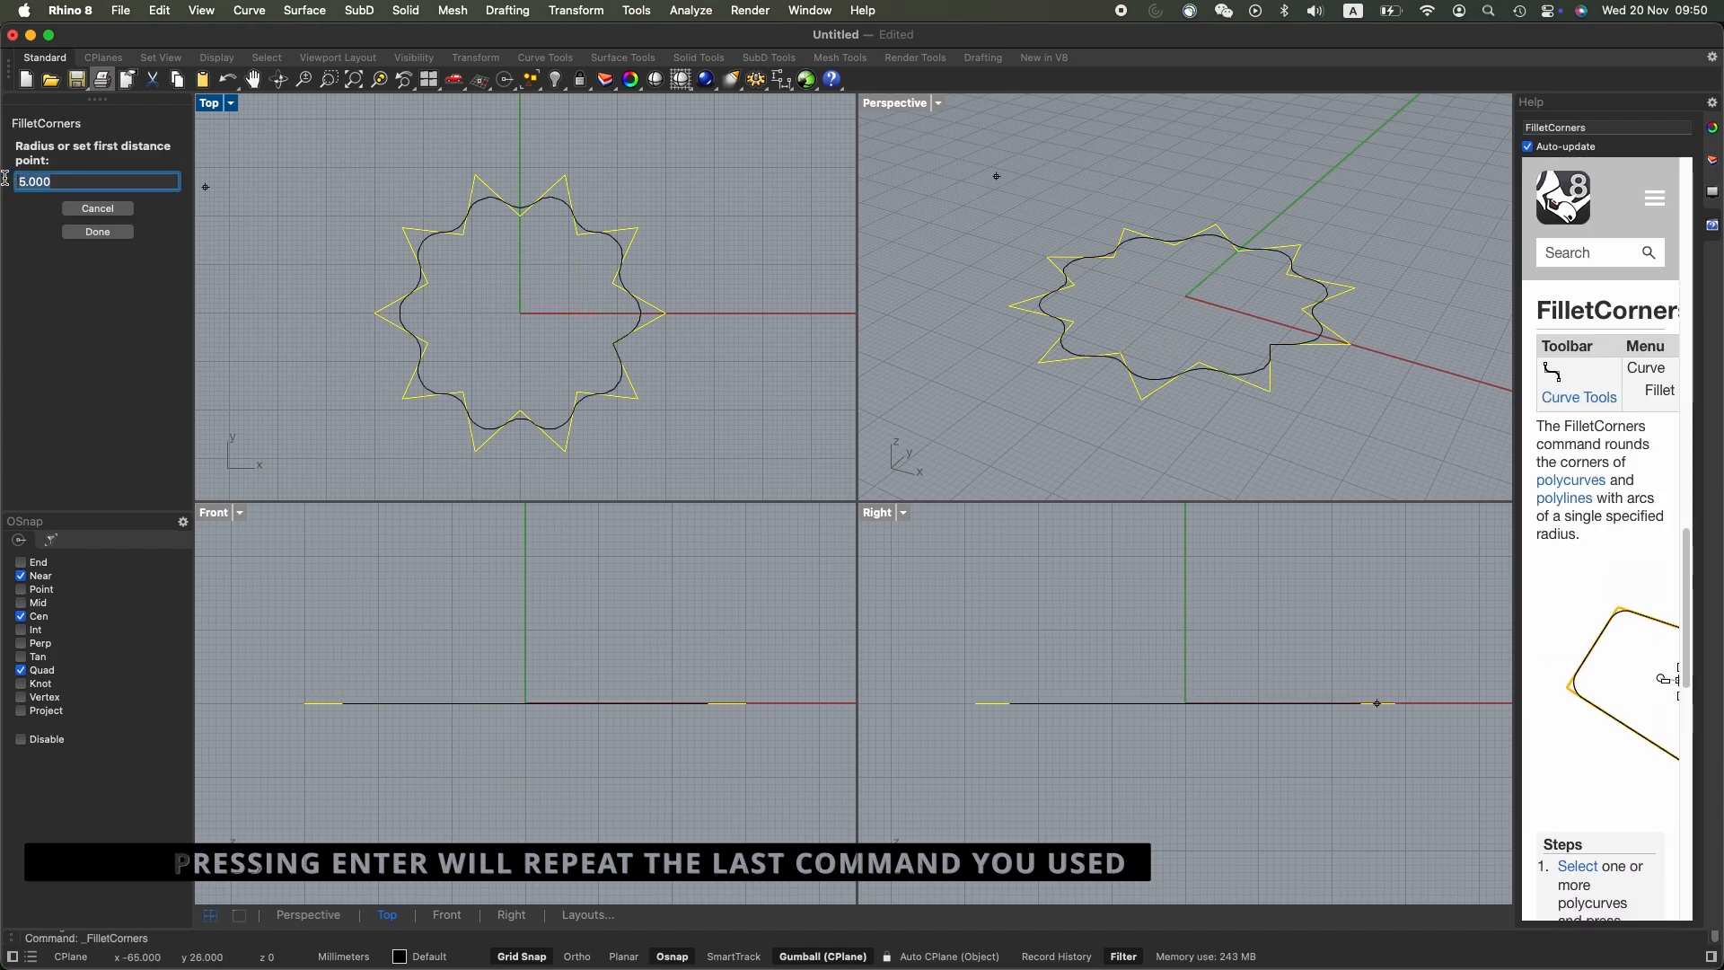
text(4)
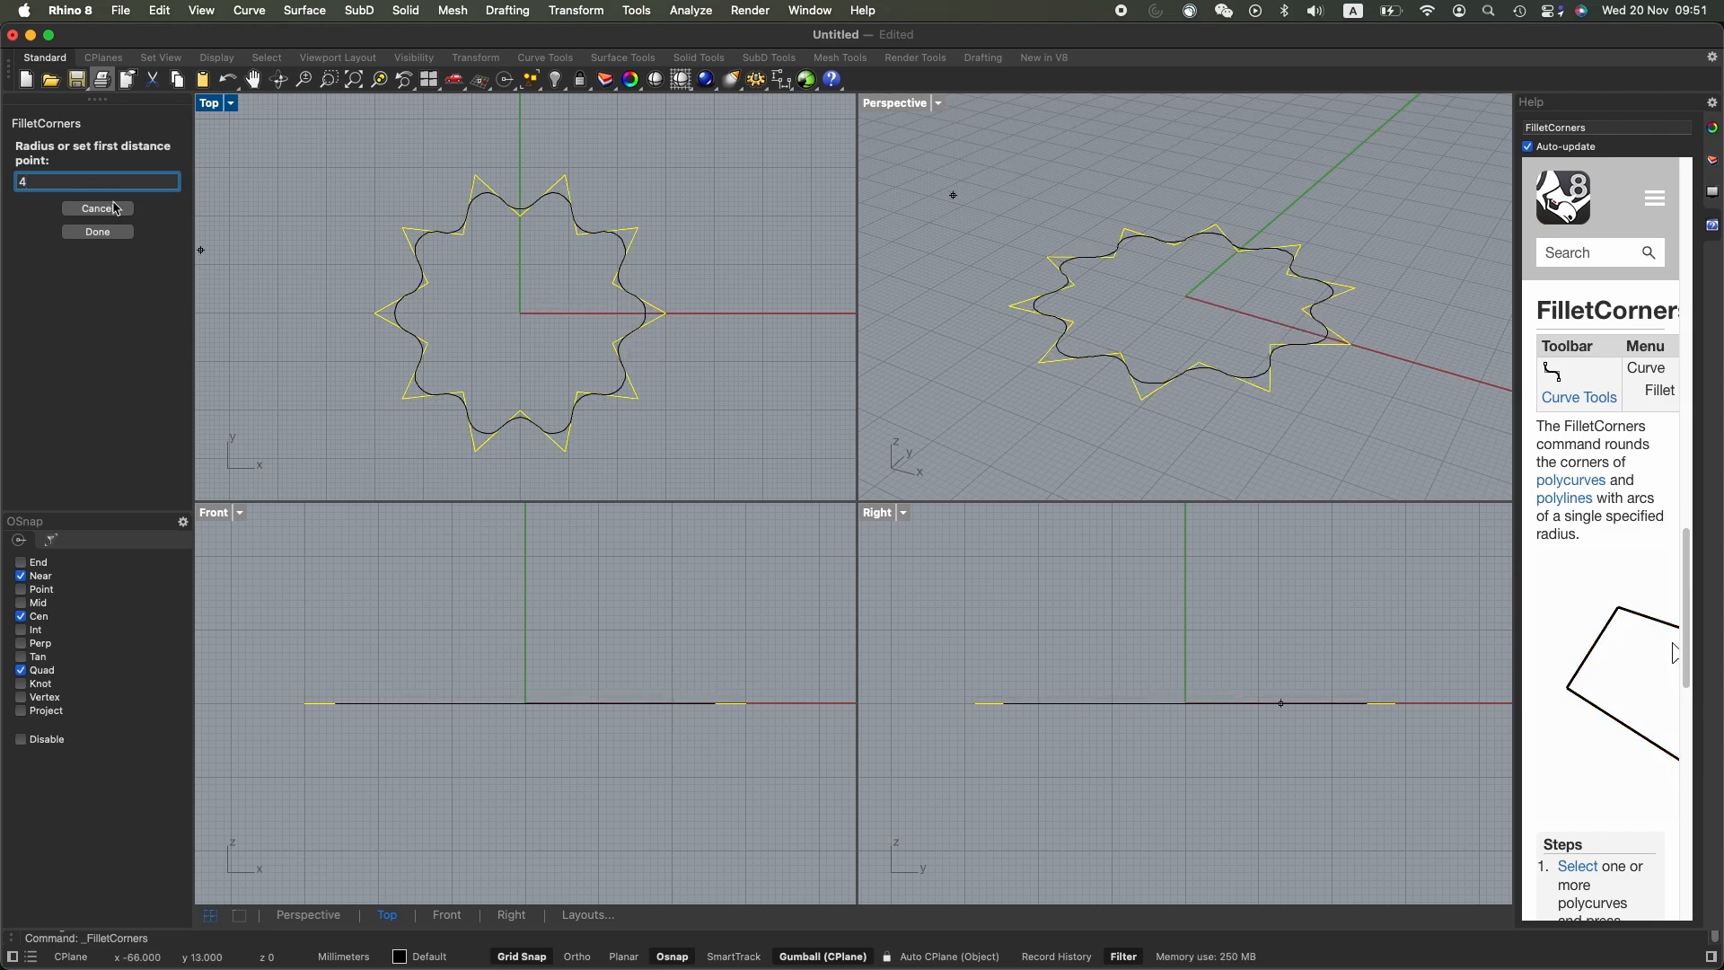
key(Return)
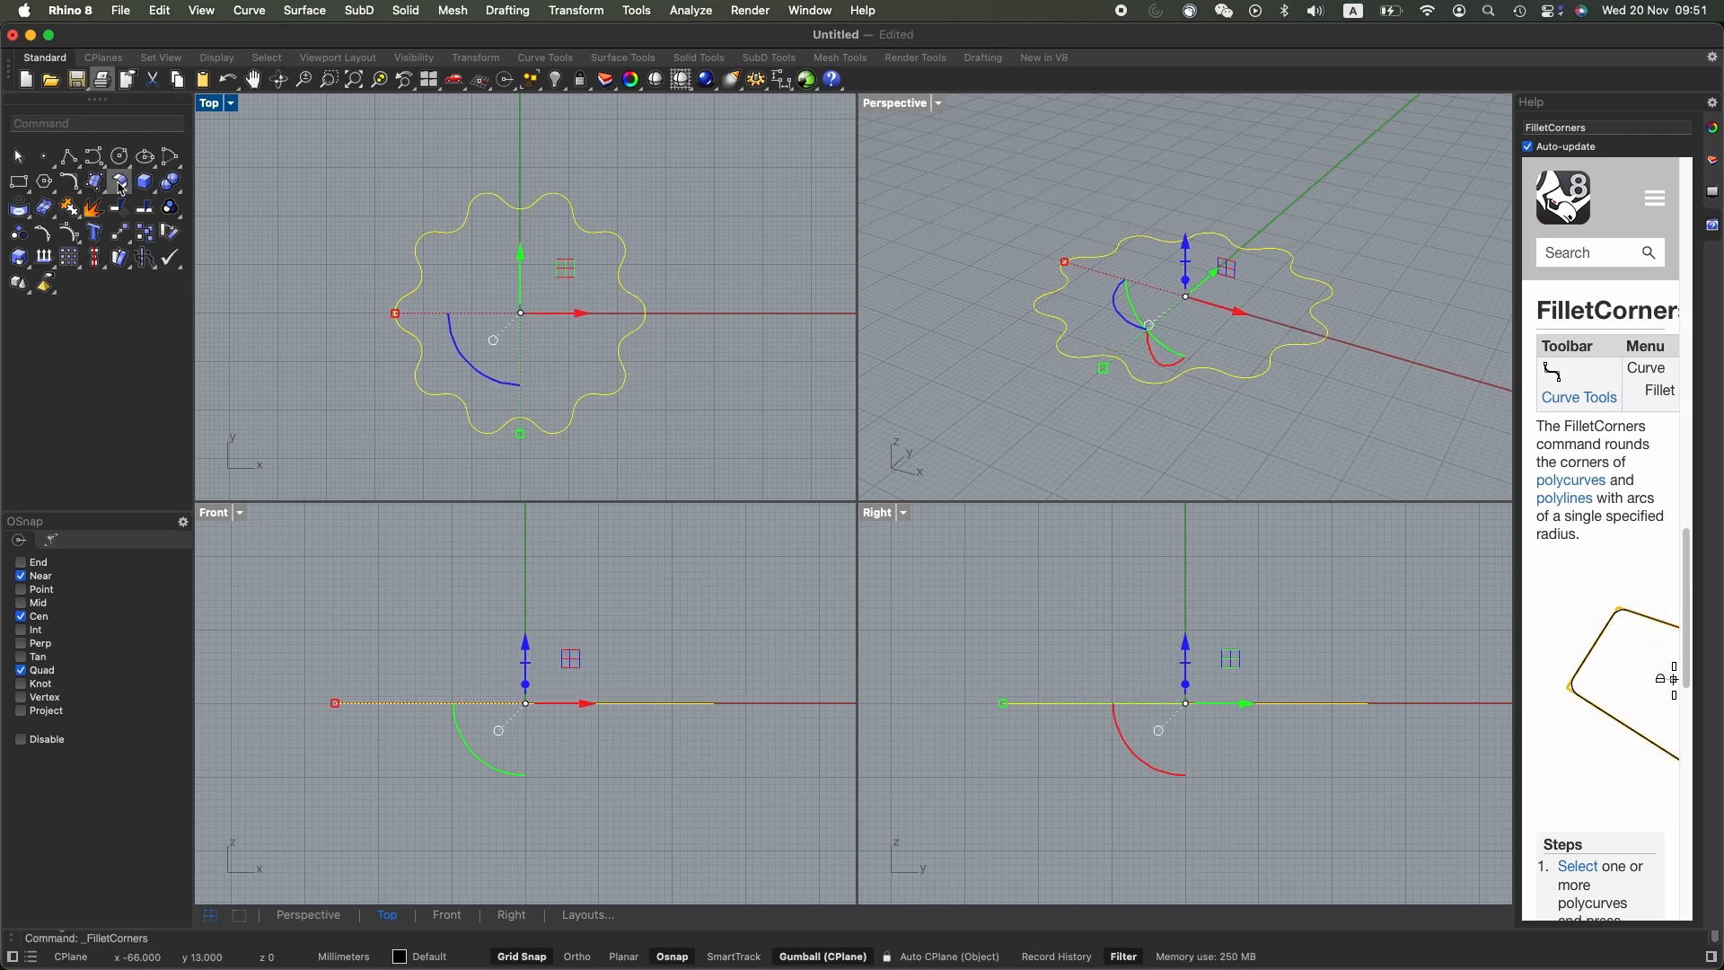
key(Escape)
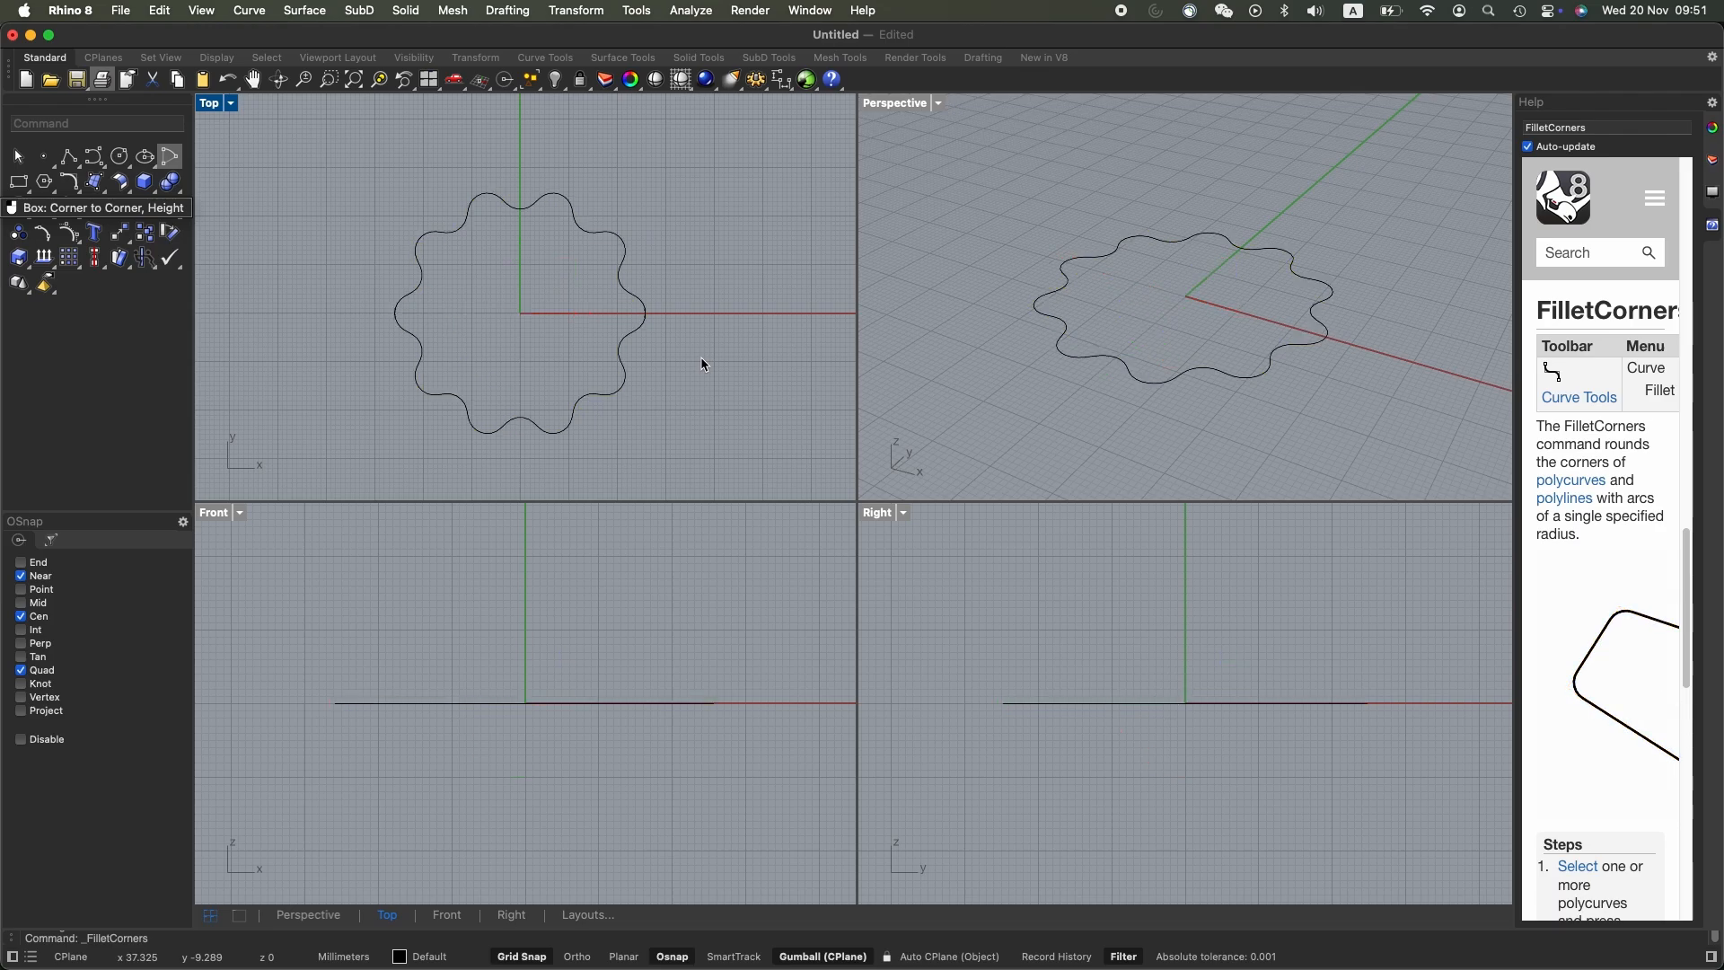
Undo the 4 mm corner fillet and delete the 10-sided star
text(Z)
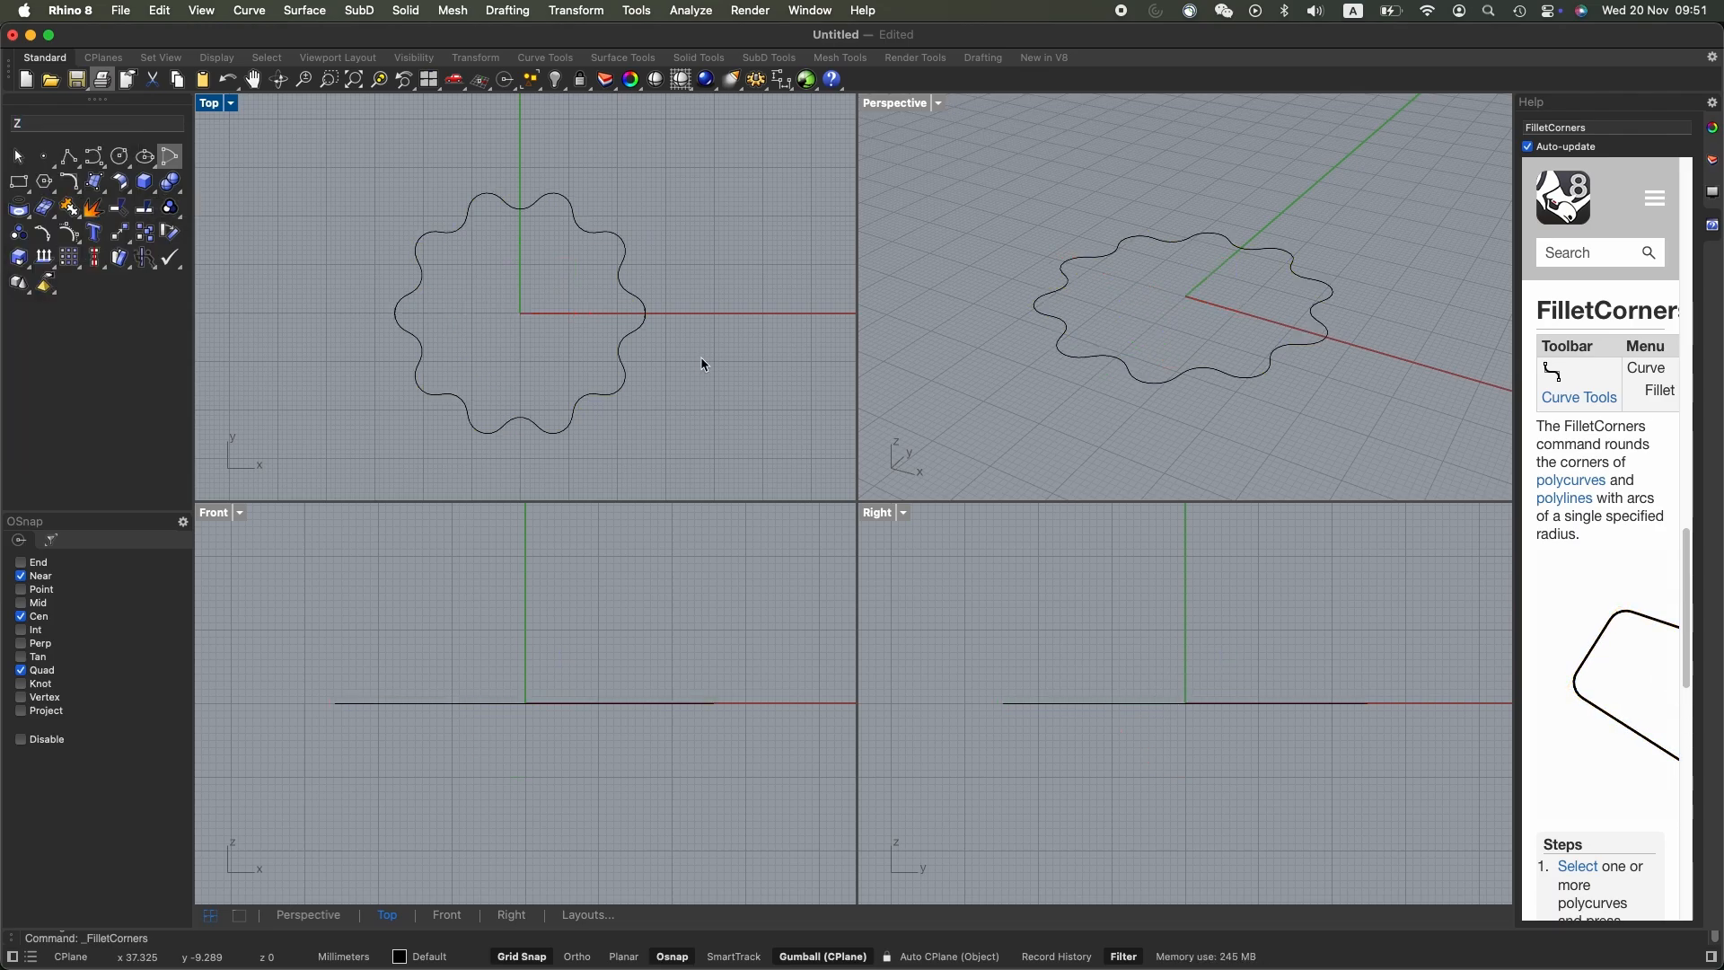
key(super+z)
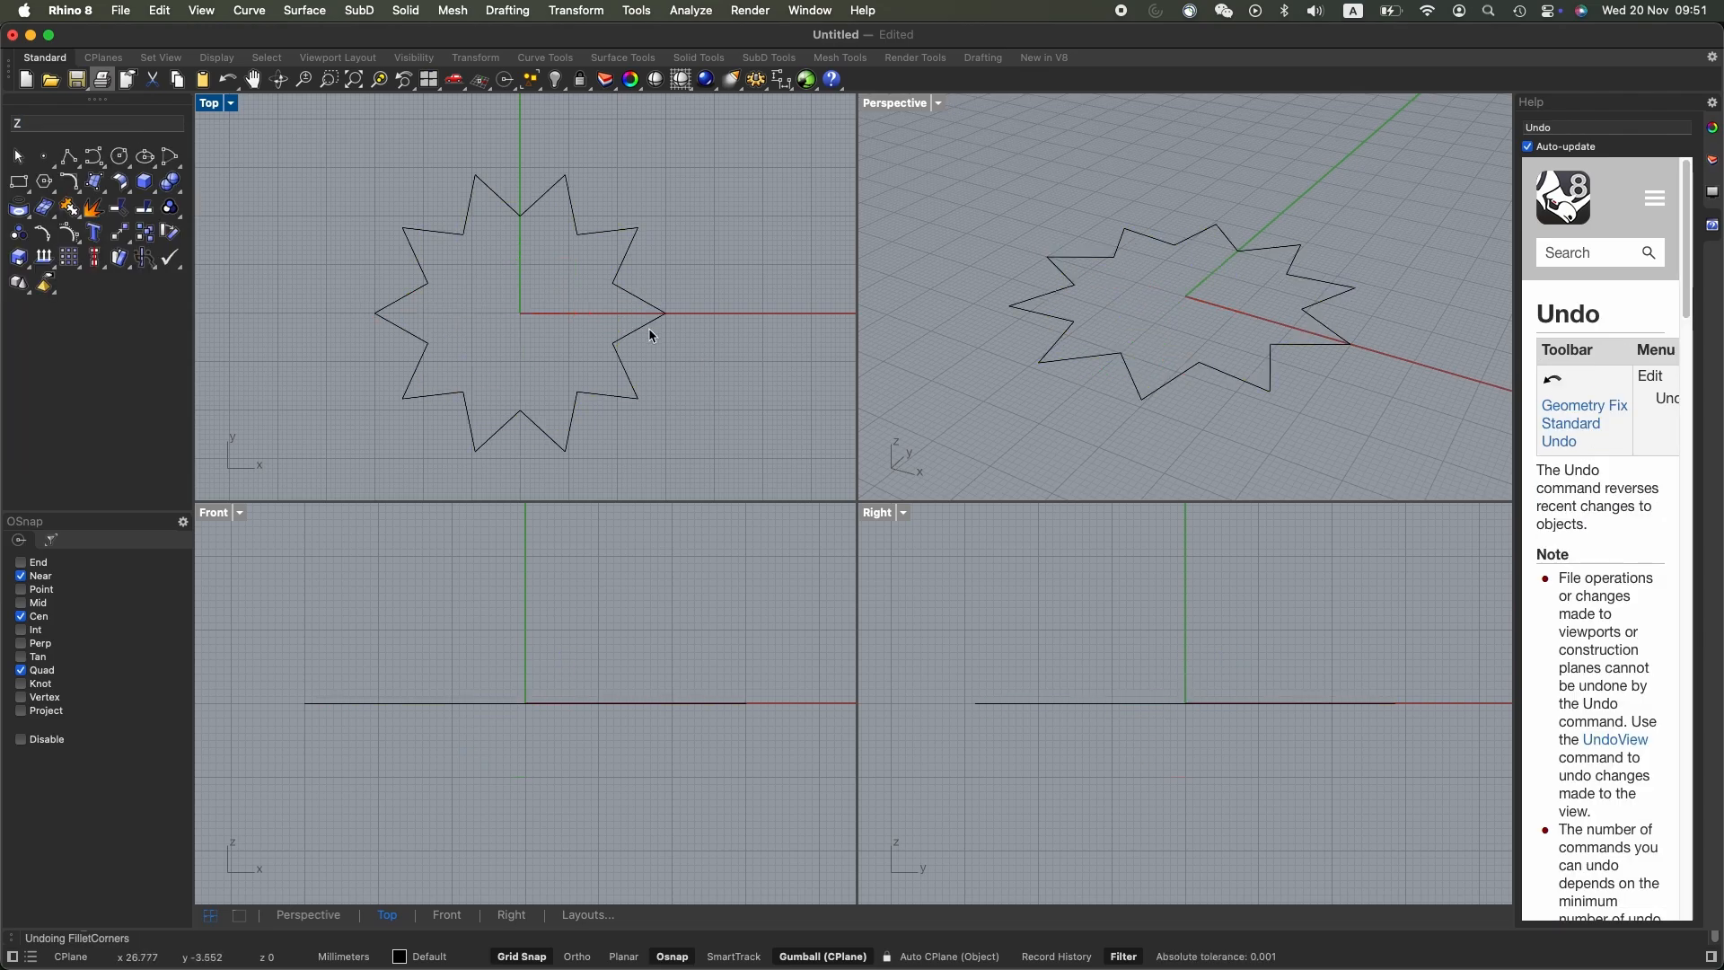
click(470, 170)
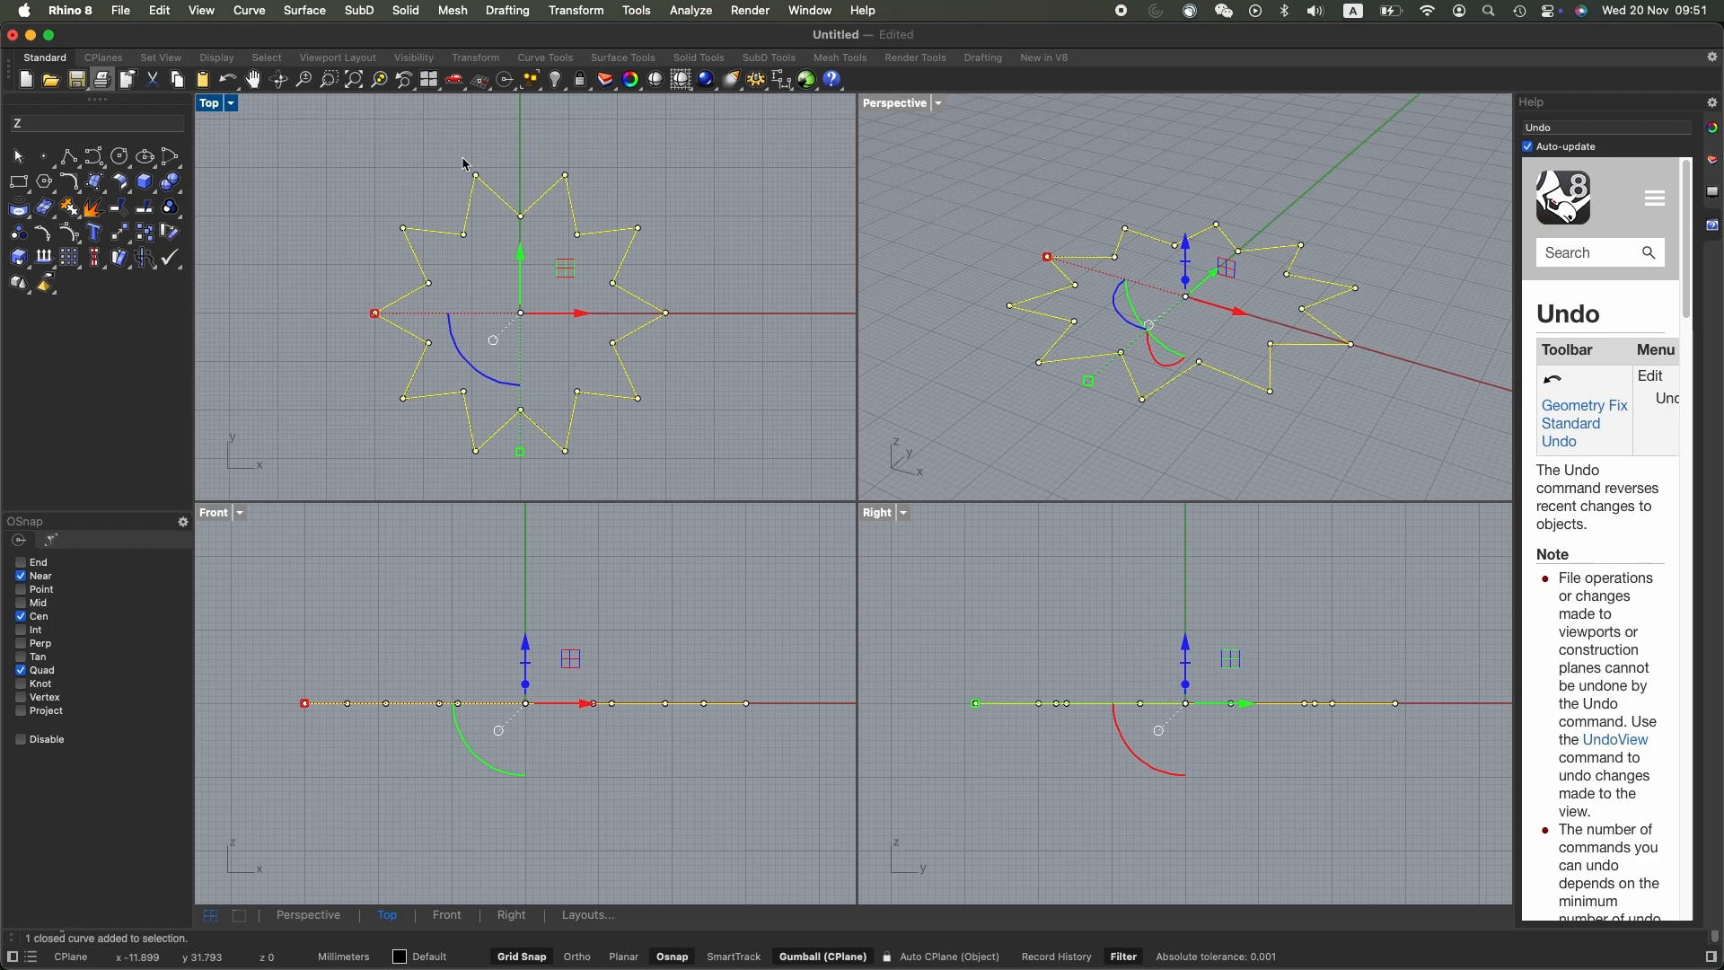
key(Delete)
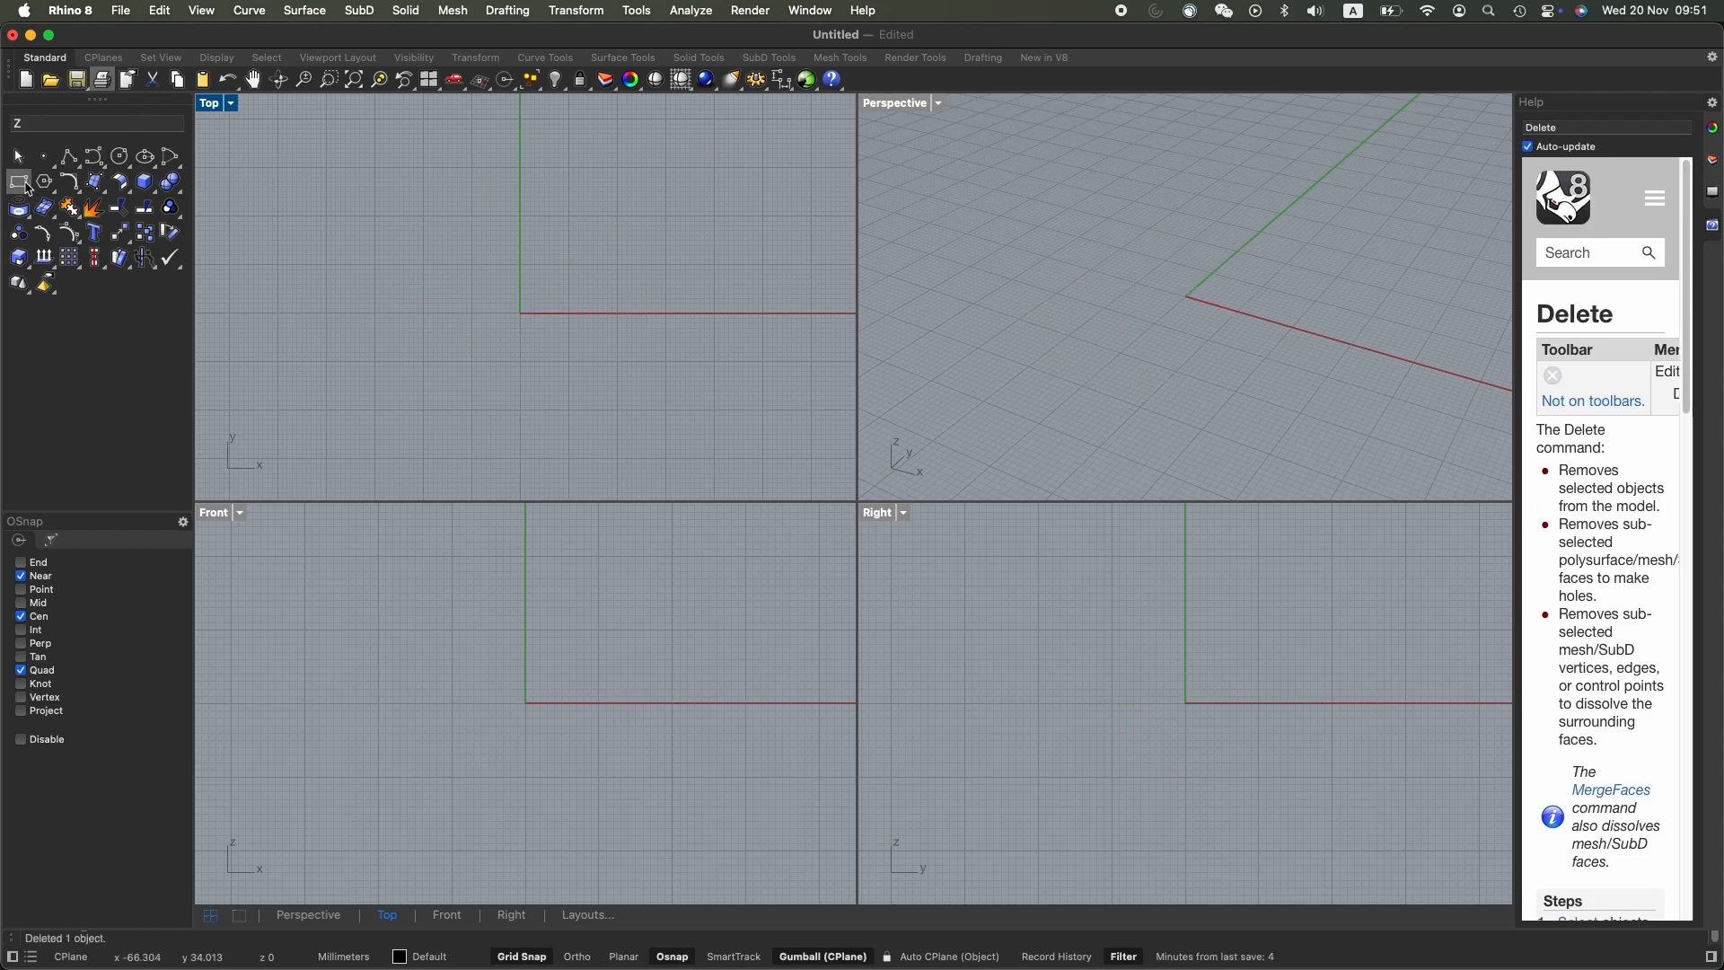
Draw a 20-sided star centred on the origin in the Top viewport, with an outer radius of about 40 mm and a 30 mm second radius
click(44, 181)
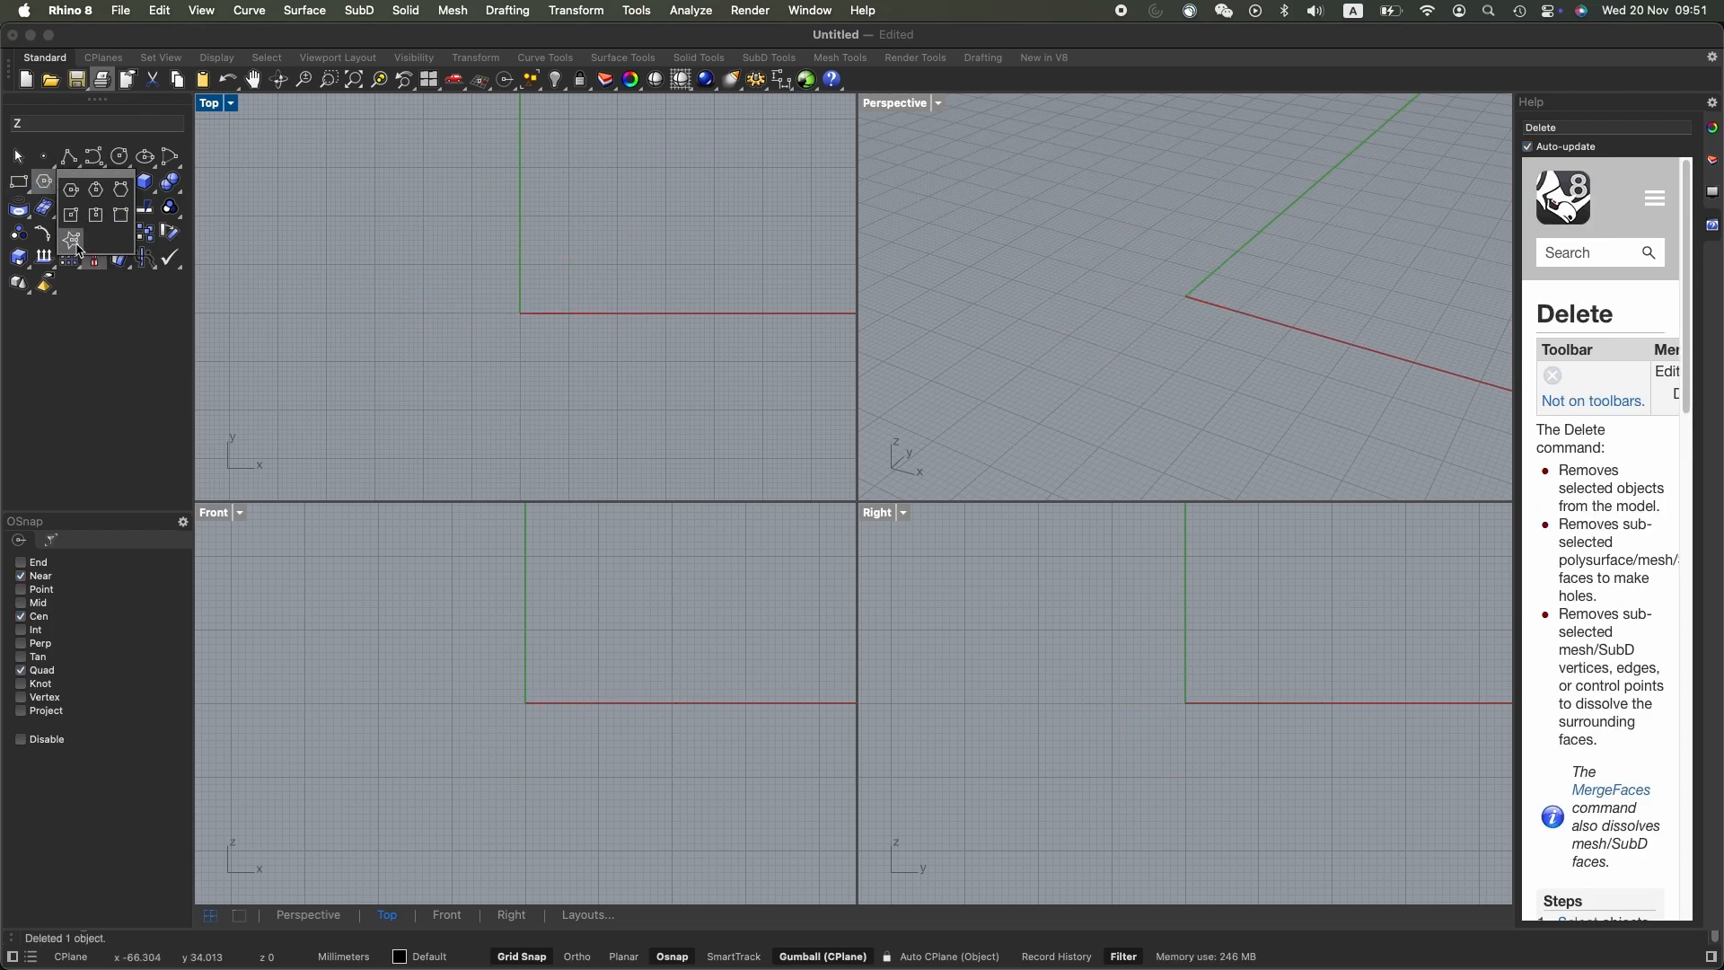
click(73, 241)
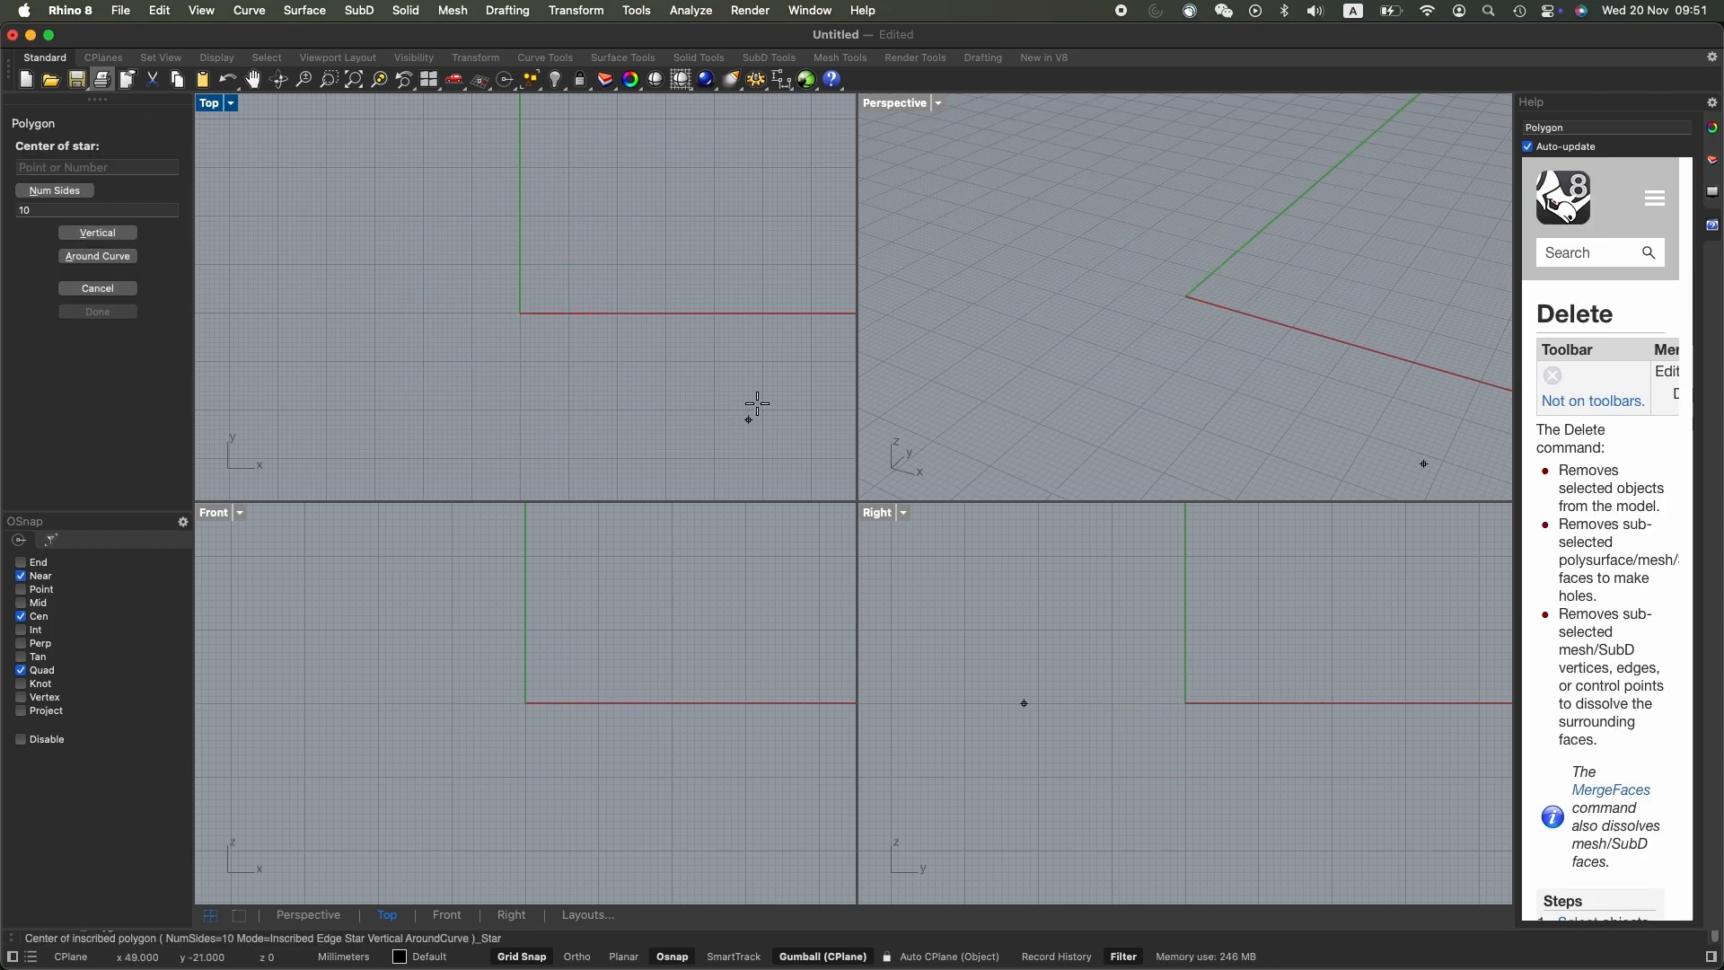
click(520, 312)
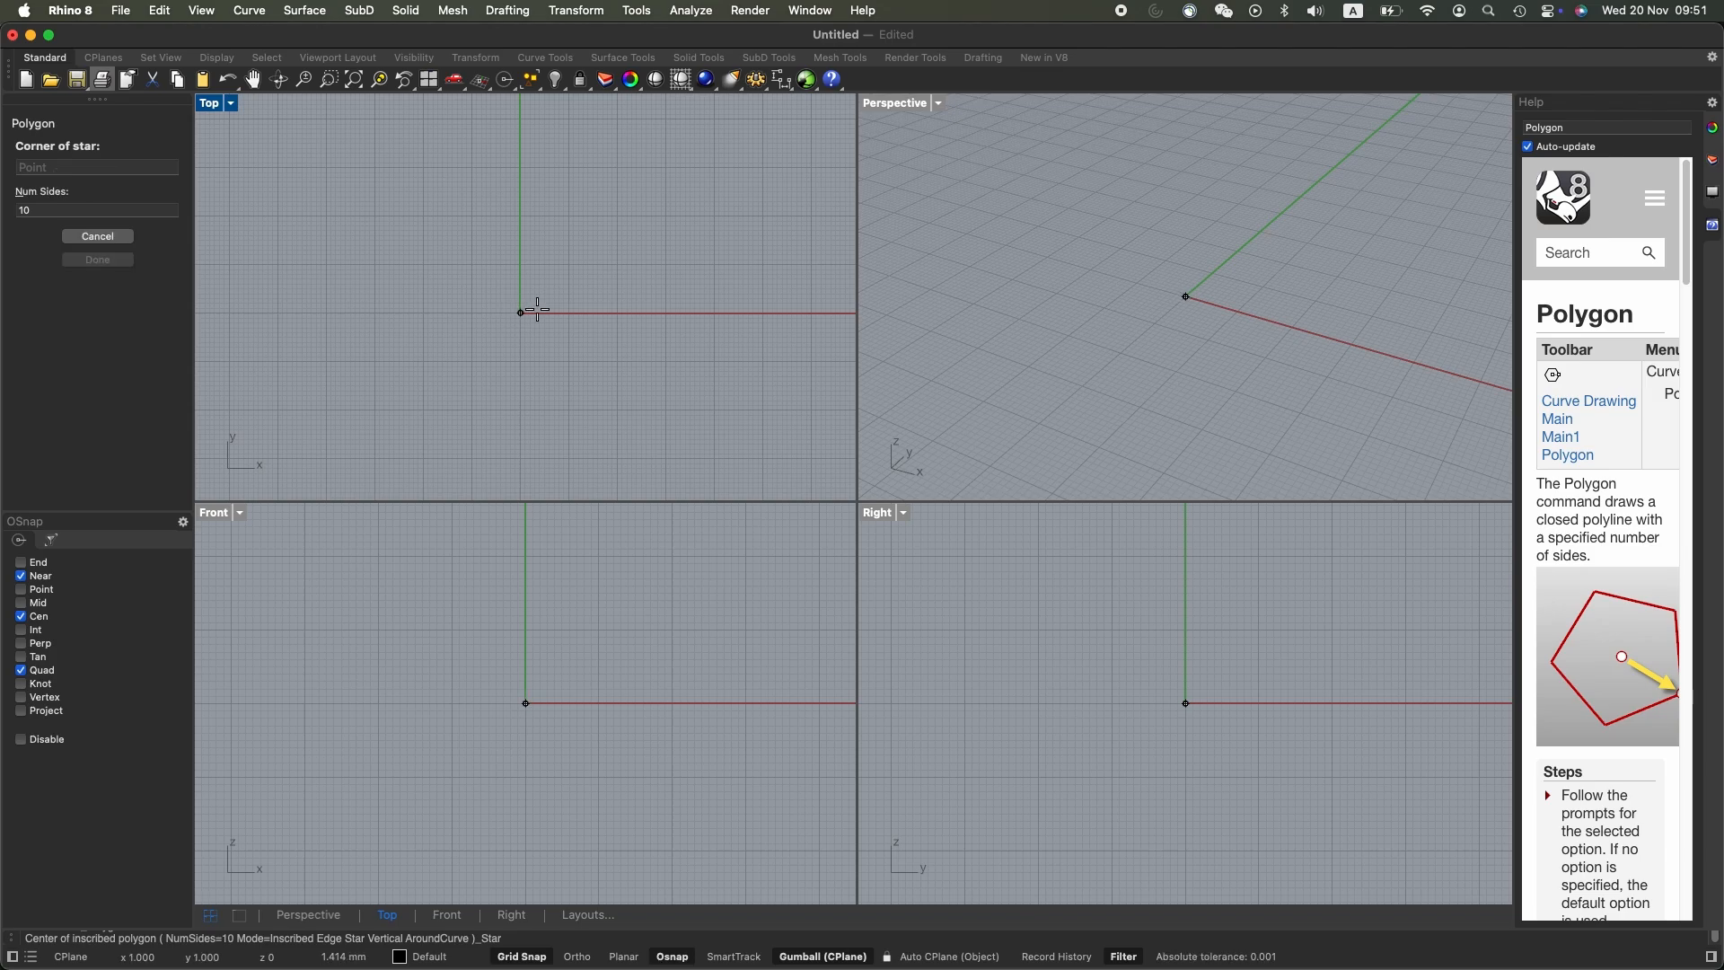
click(712, 312)
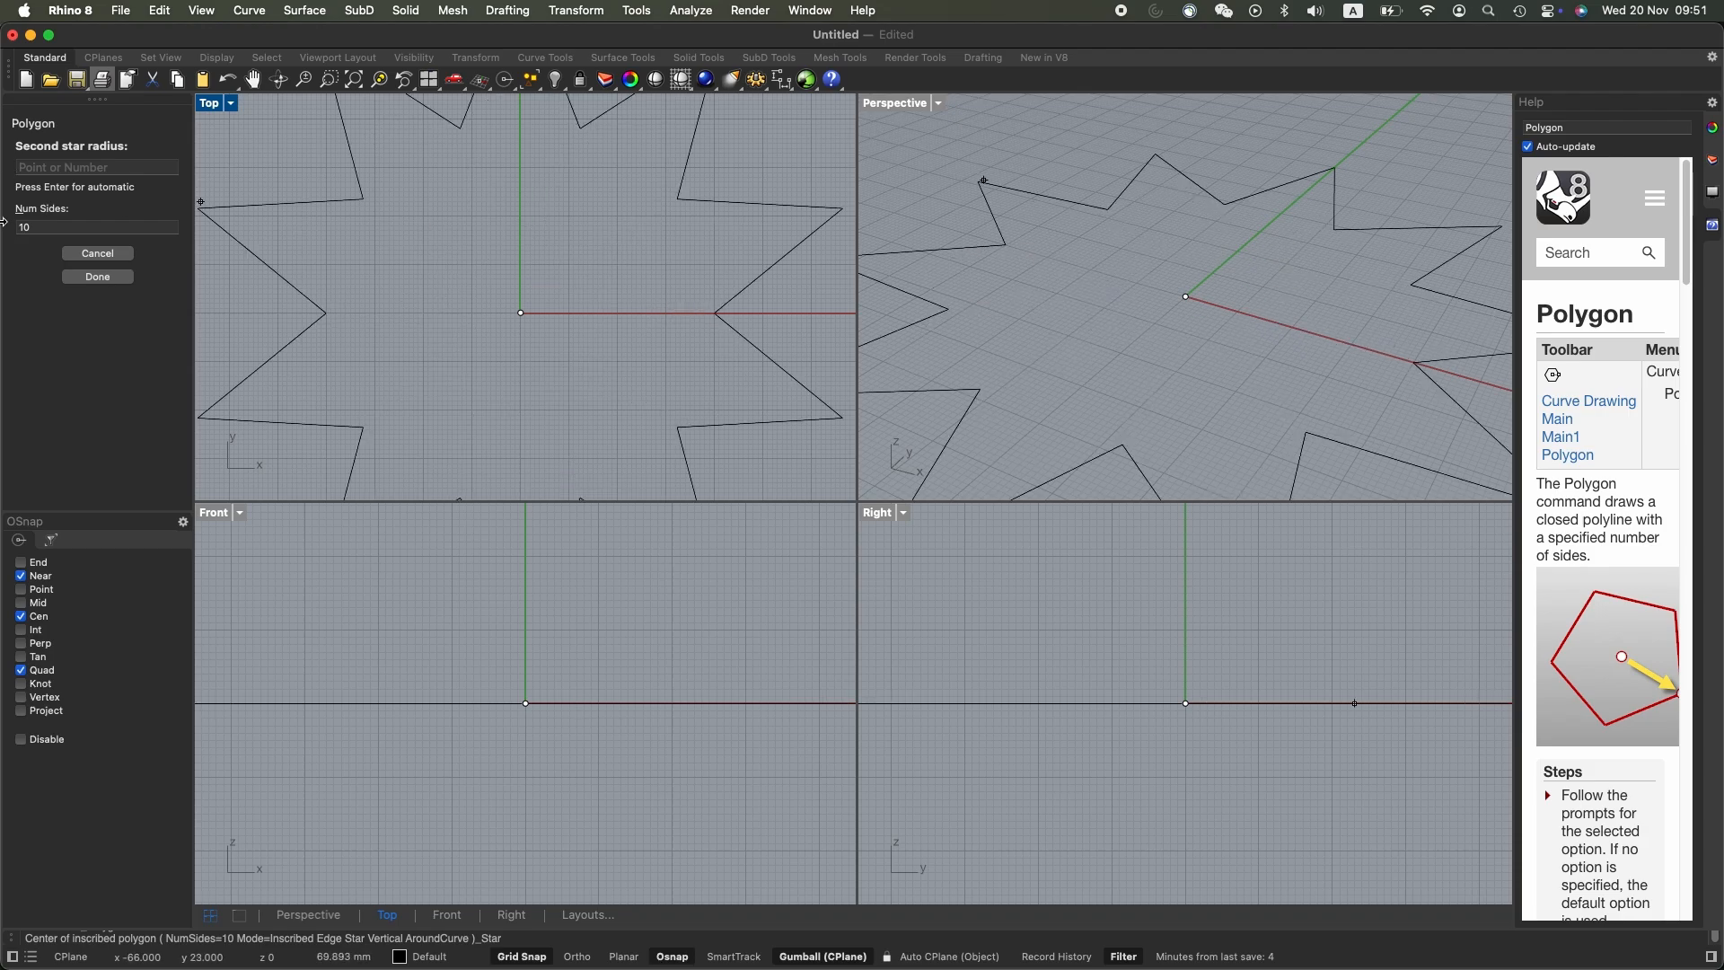
click(80, 226)
text(2)
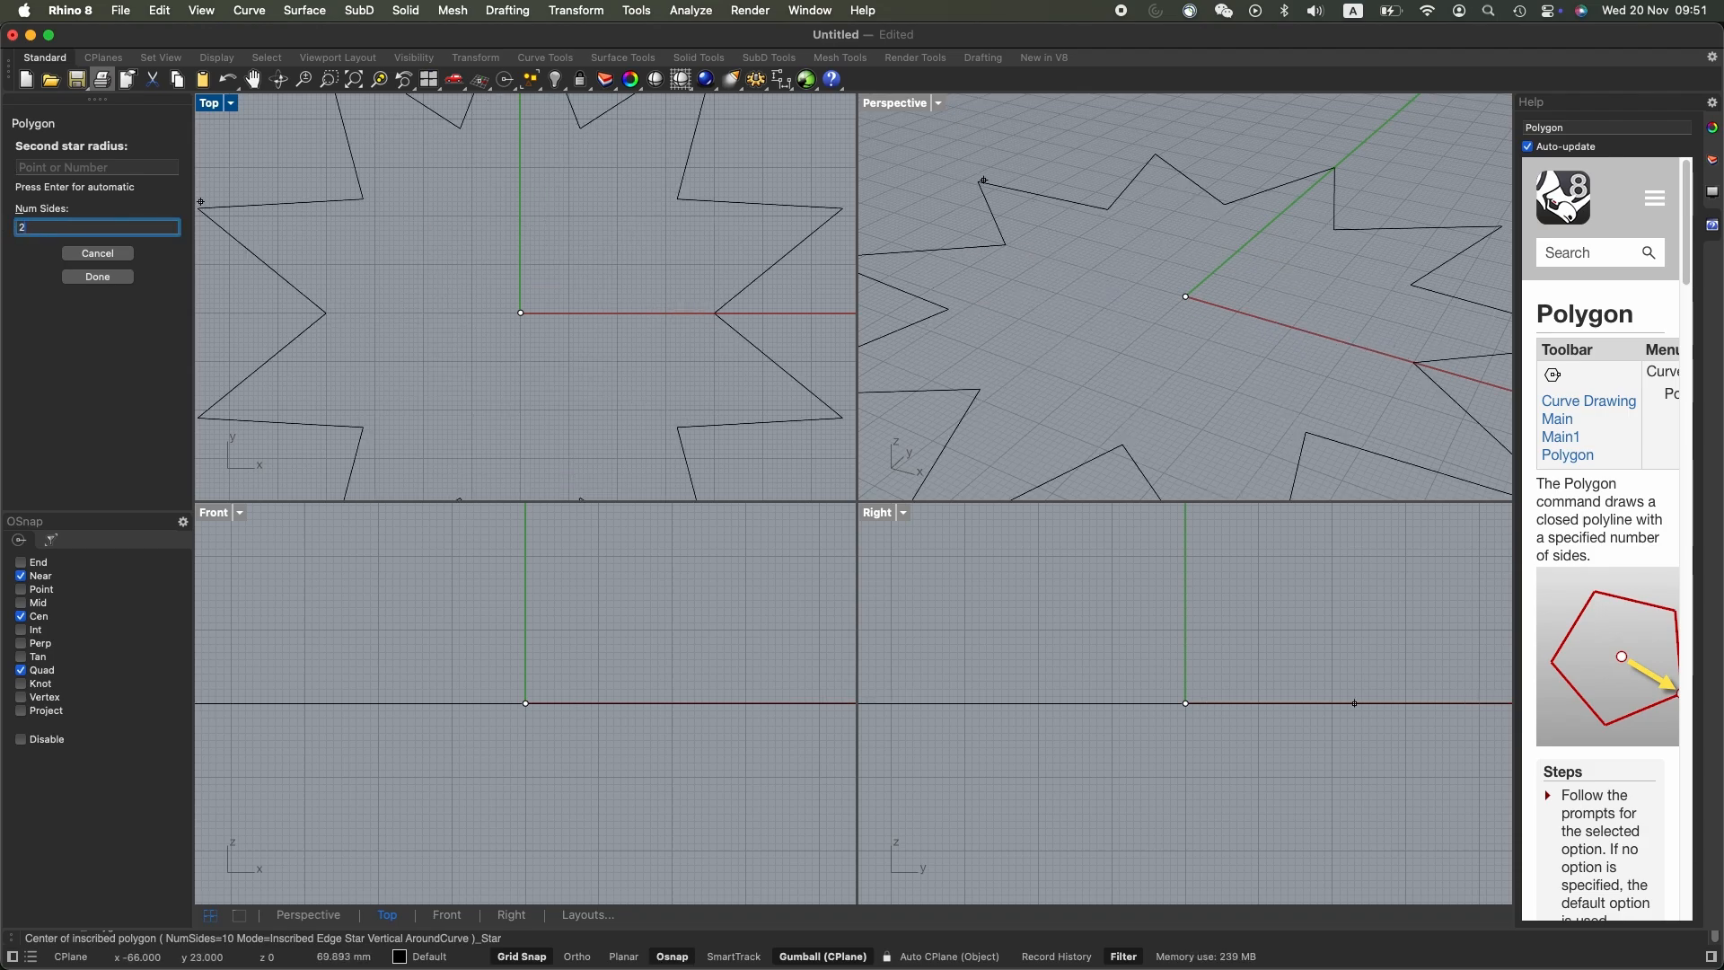
text(0)
key(Return)
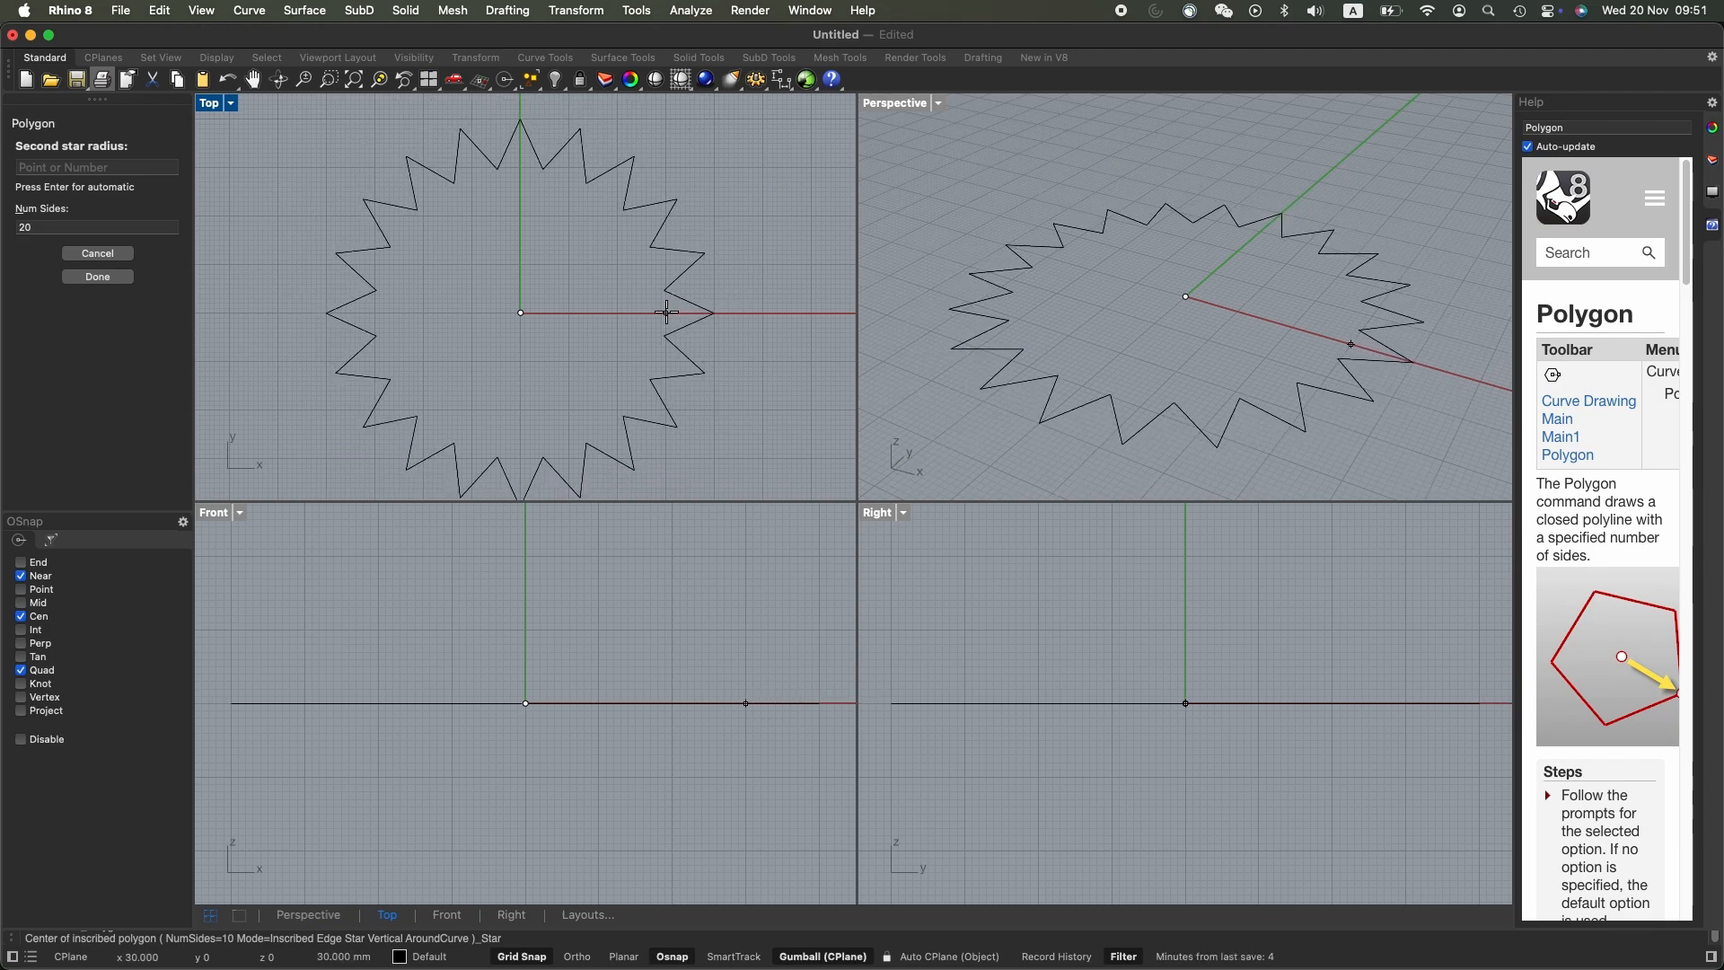
click(666, 313)
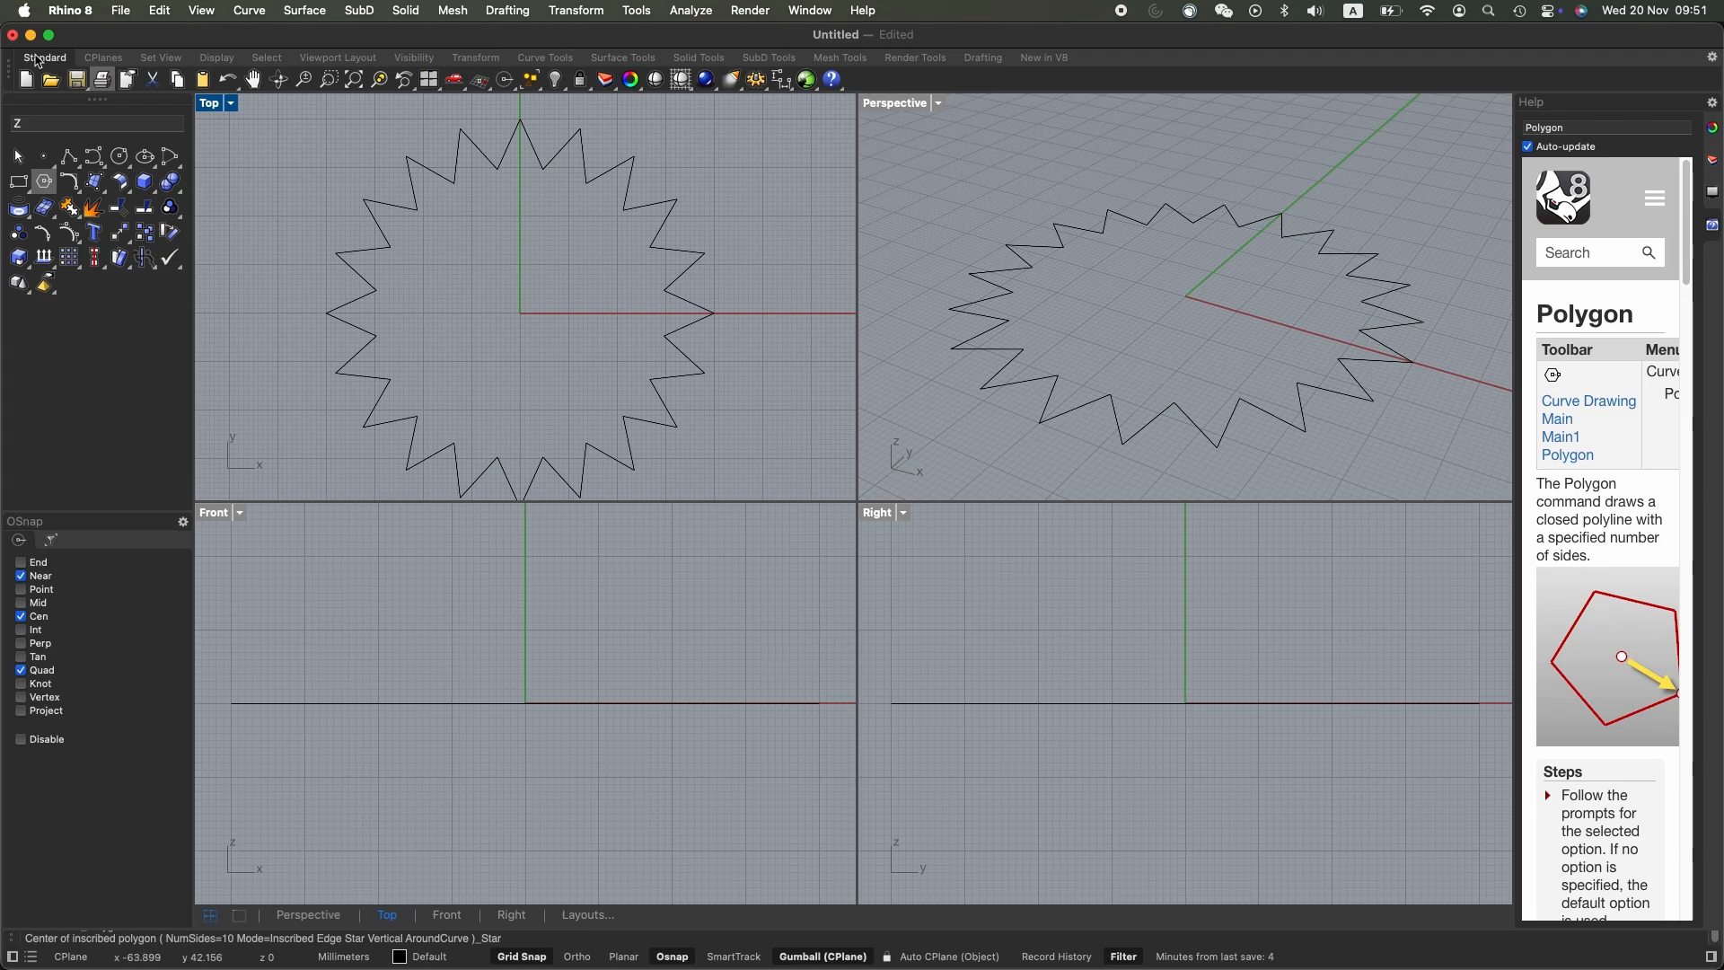
Round all corners of the 20-sided star with Fillet Corners at a radius of 3 mm
click(238, 13)
click(350, 422)
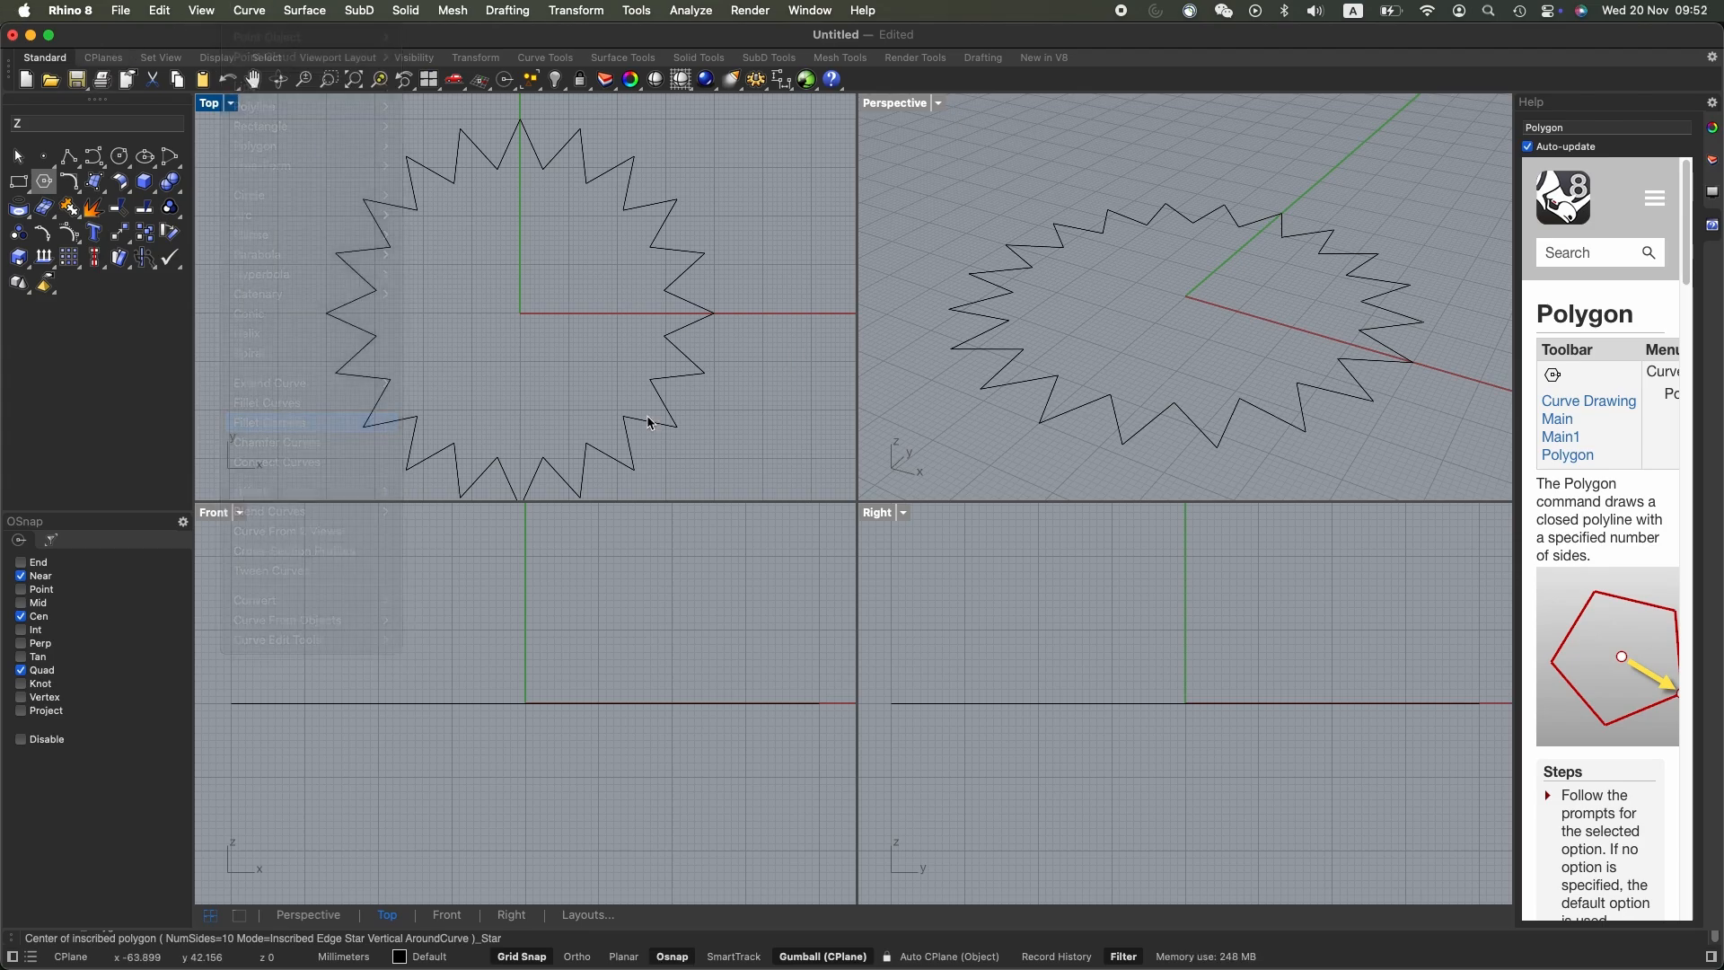
click(406, 213)
key(Return)
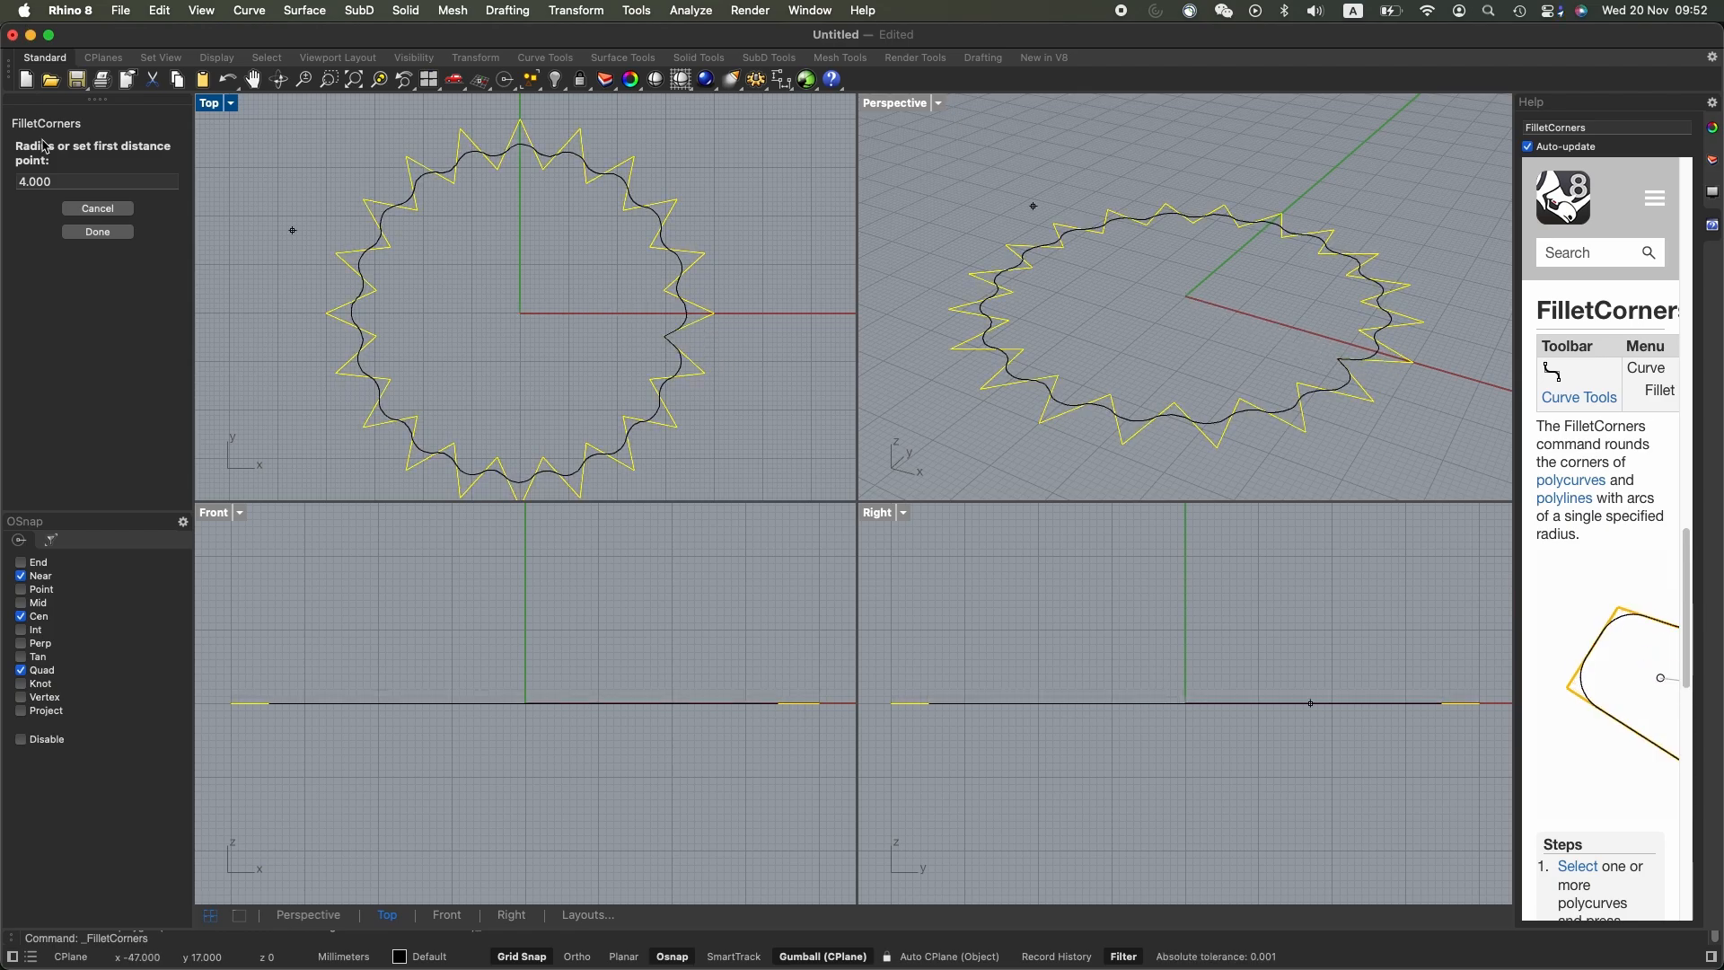
drag(57, 183, 5, 157)
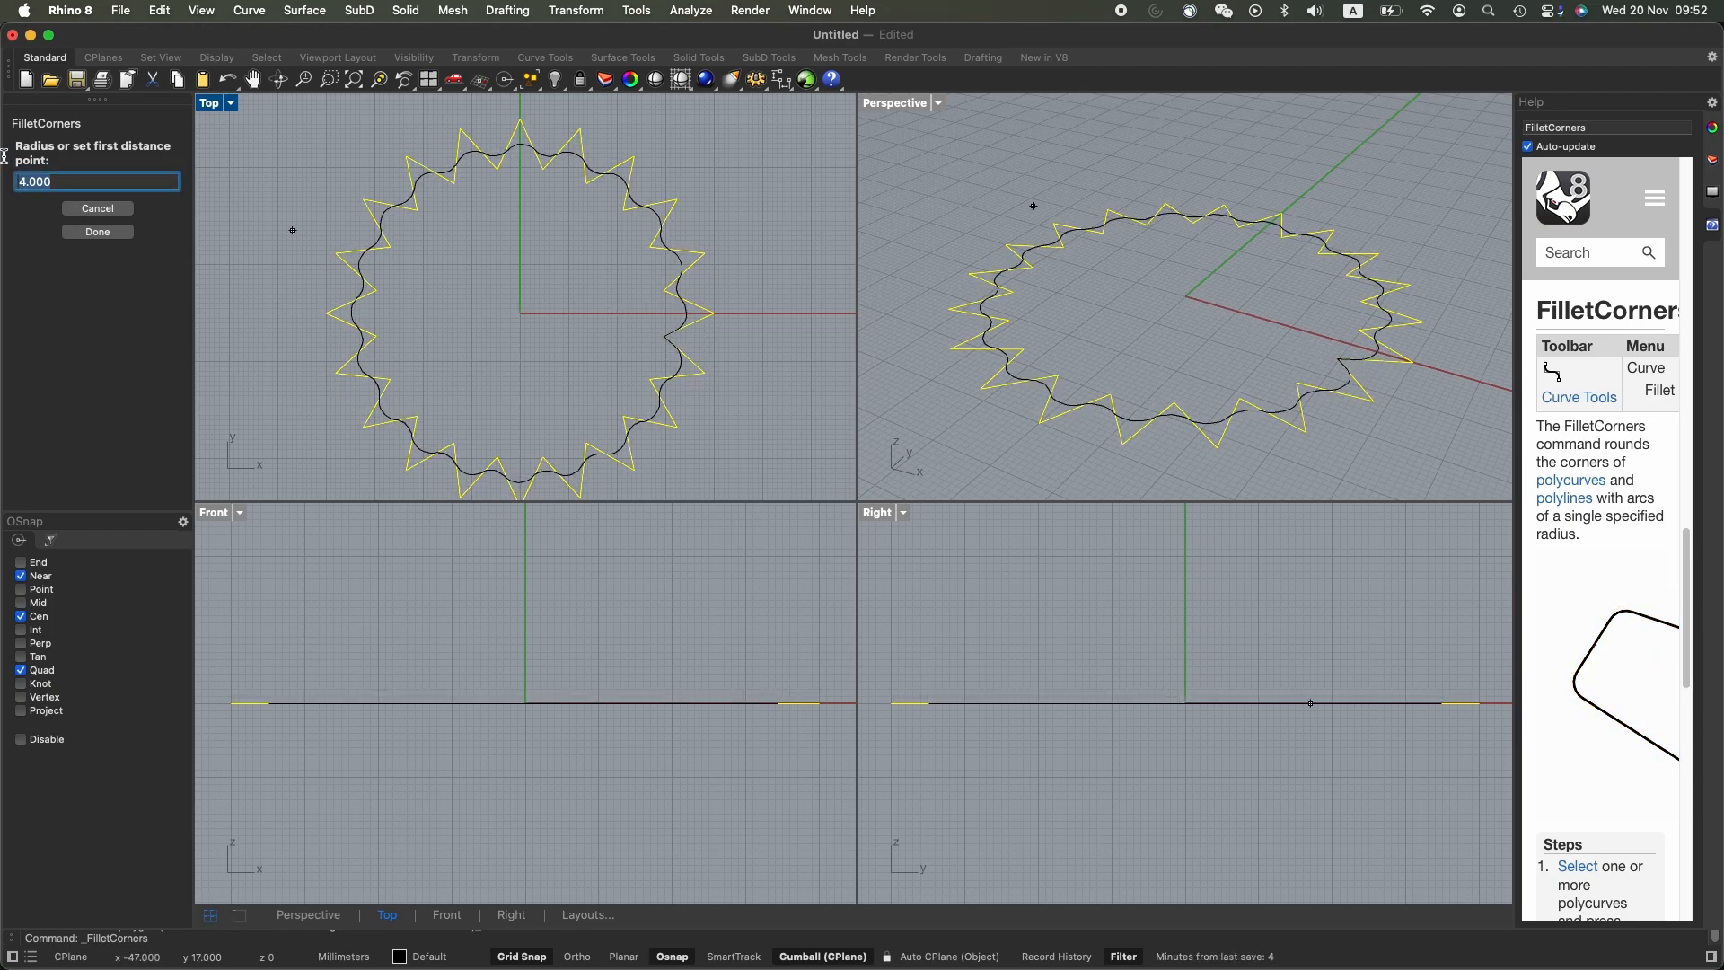
text(3)
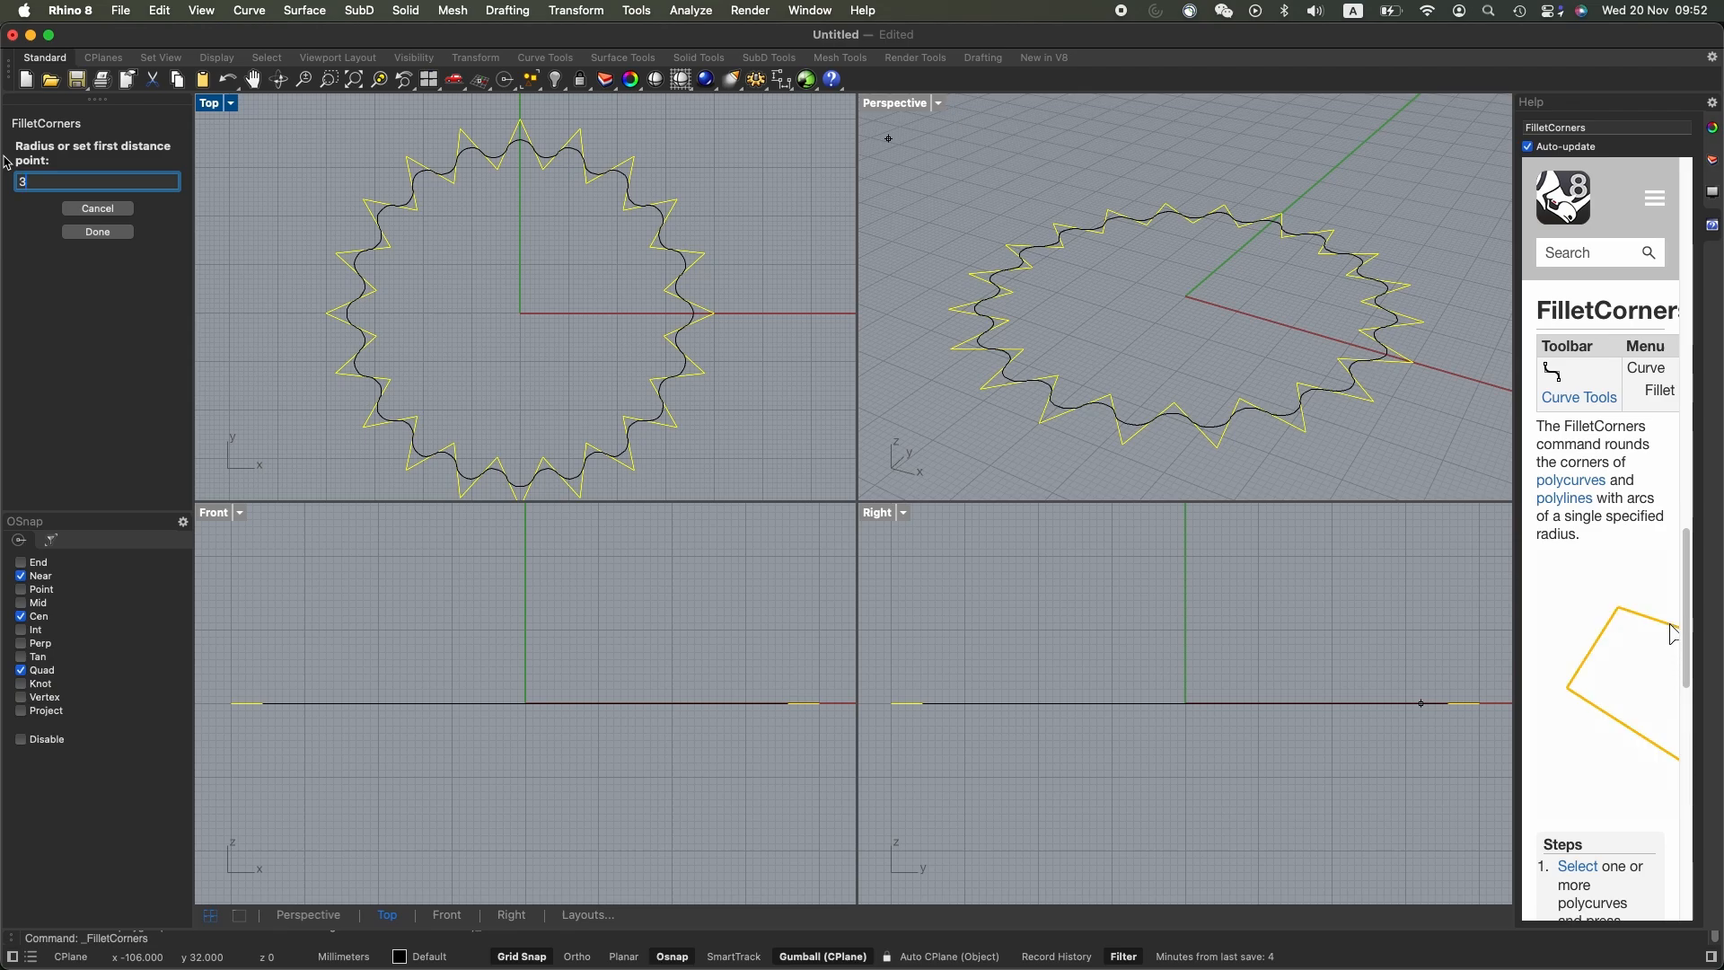
key(Return)
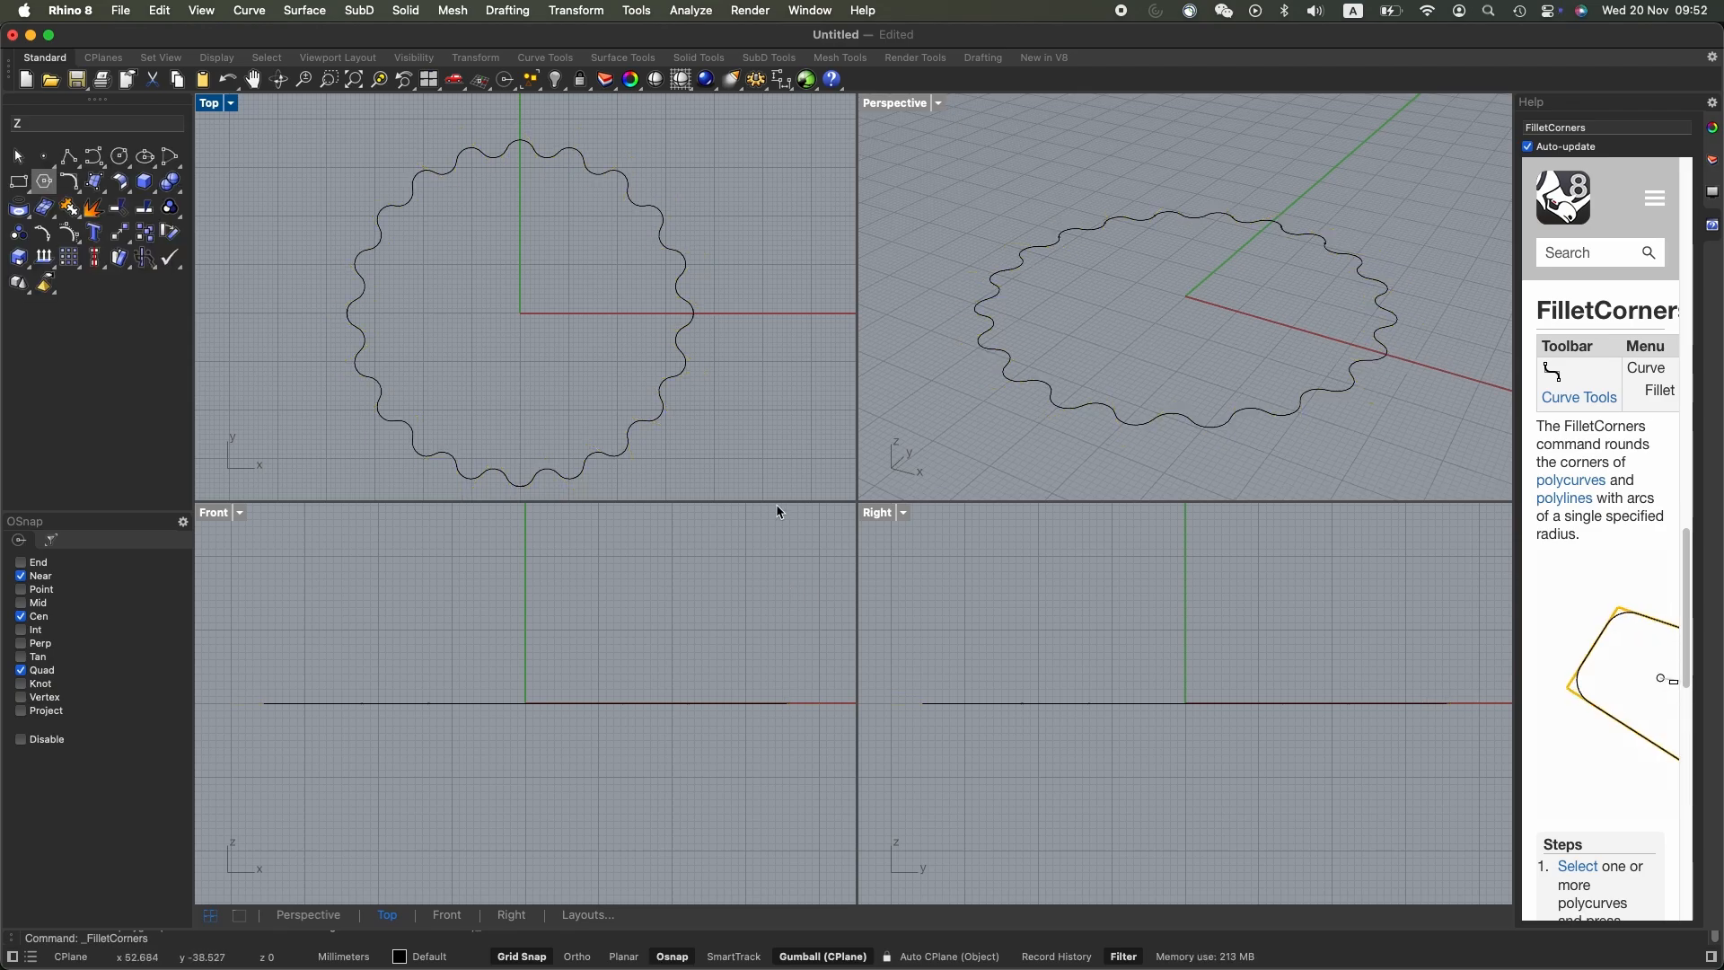
Copy and paste the wavy closed curve in place, and raise the copy vertically above the original
scroll(723, 377, down, 2)
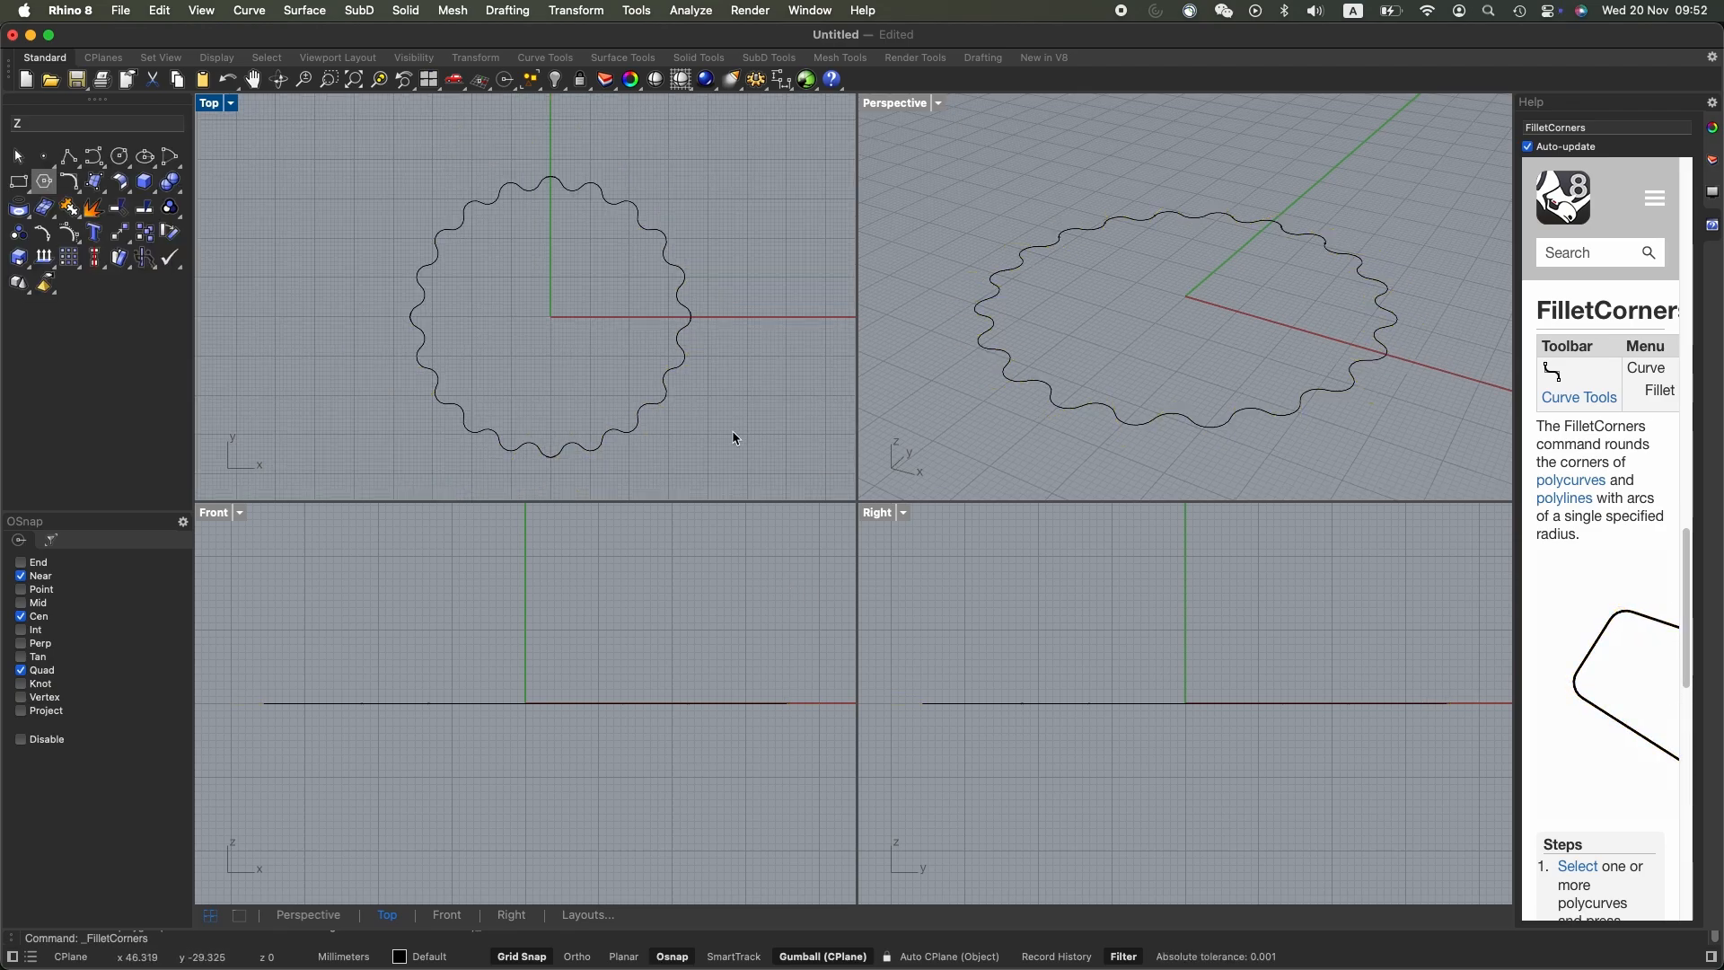
right_drag(730, 434, 734, 368)
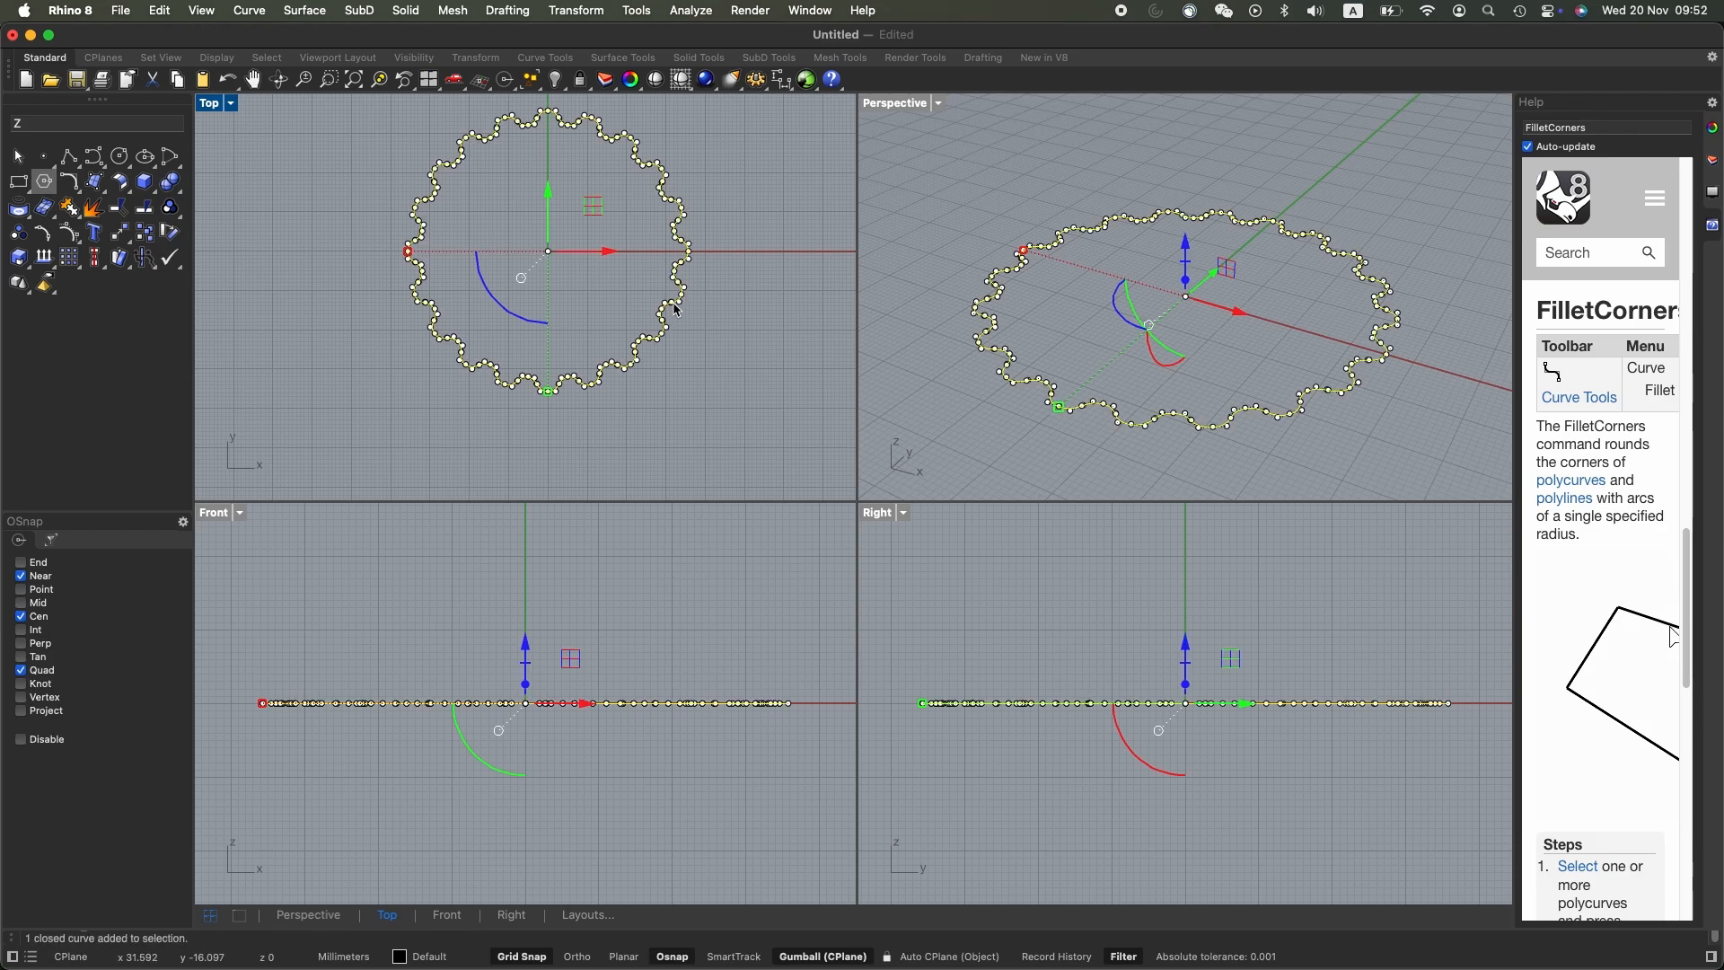
click(679, 310)
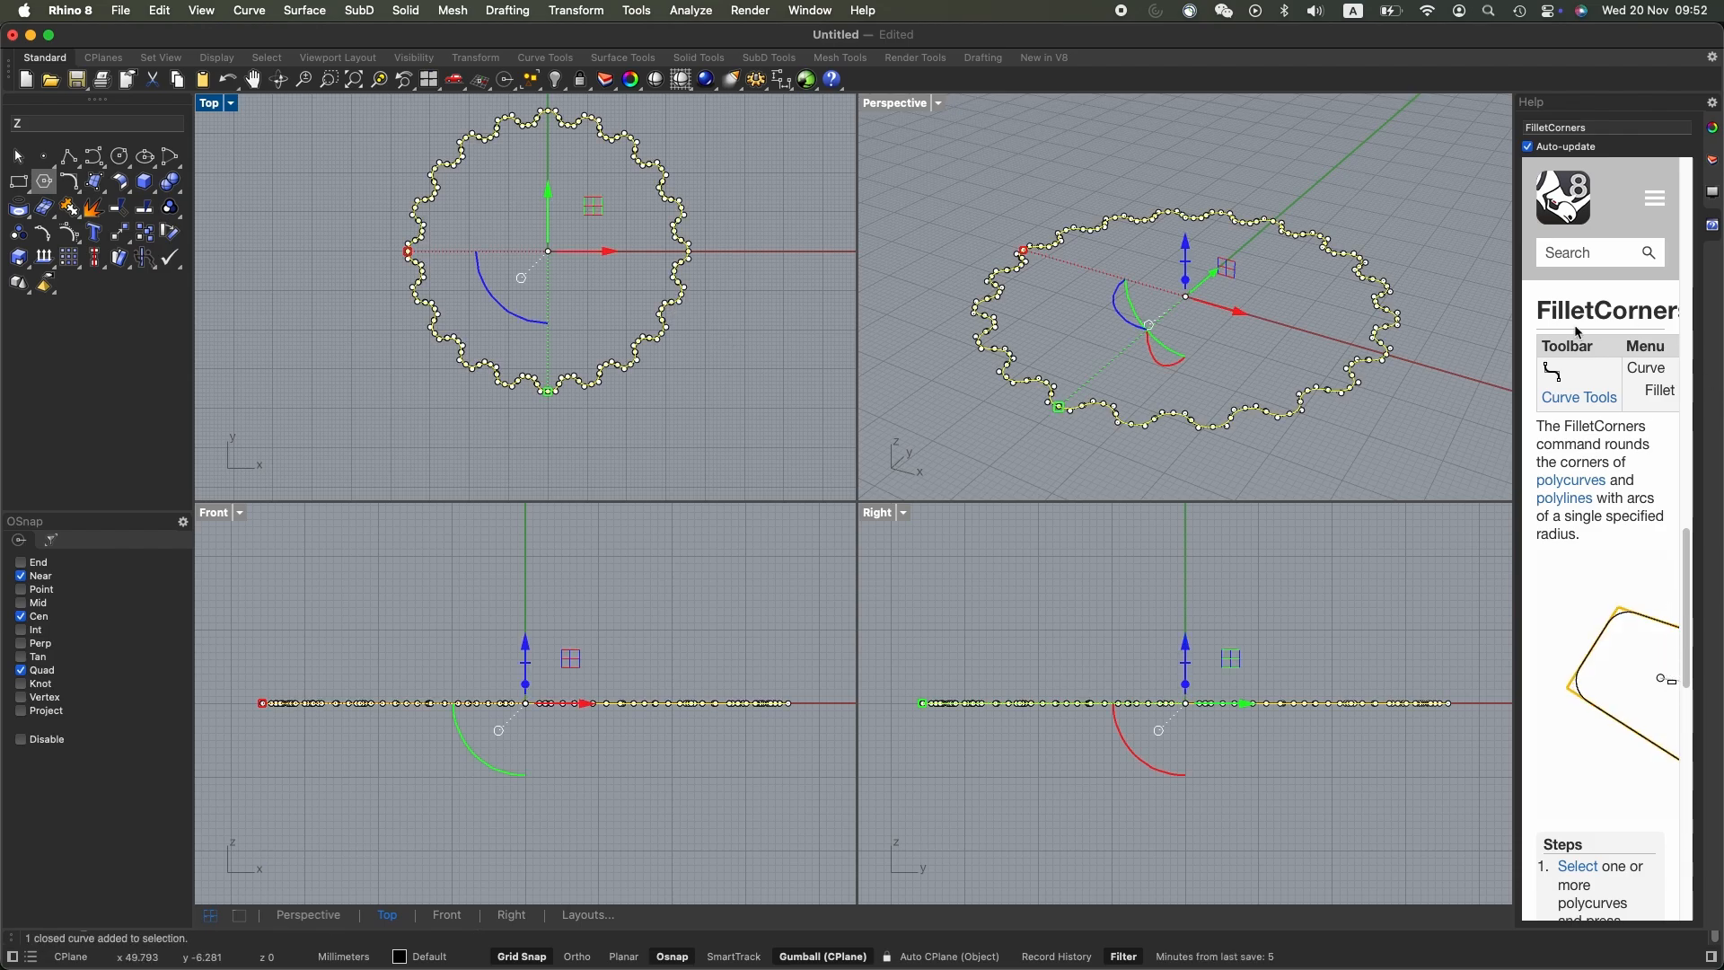
scroll(1183, 382, down, 2)
shift+right_drag(1386, 363, 1350, 371)
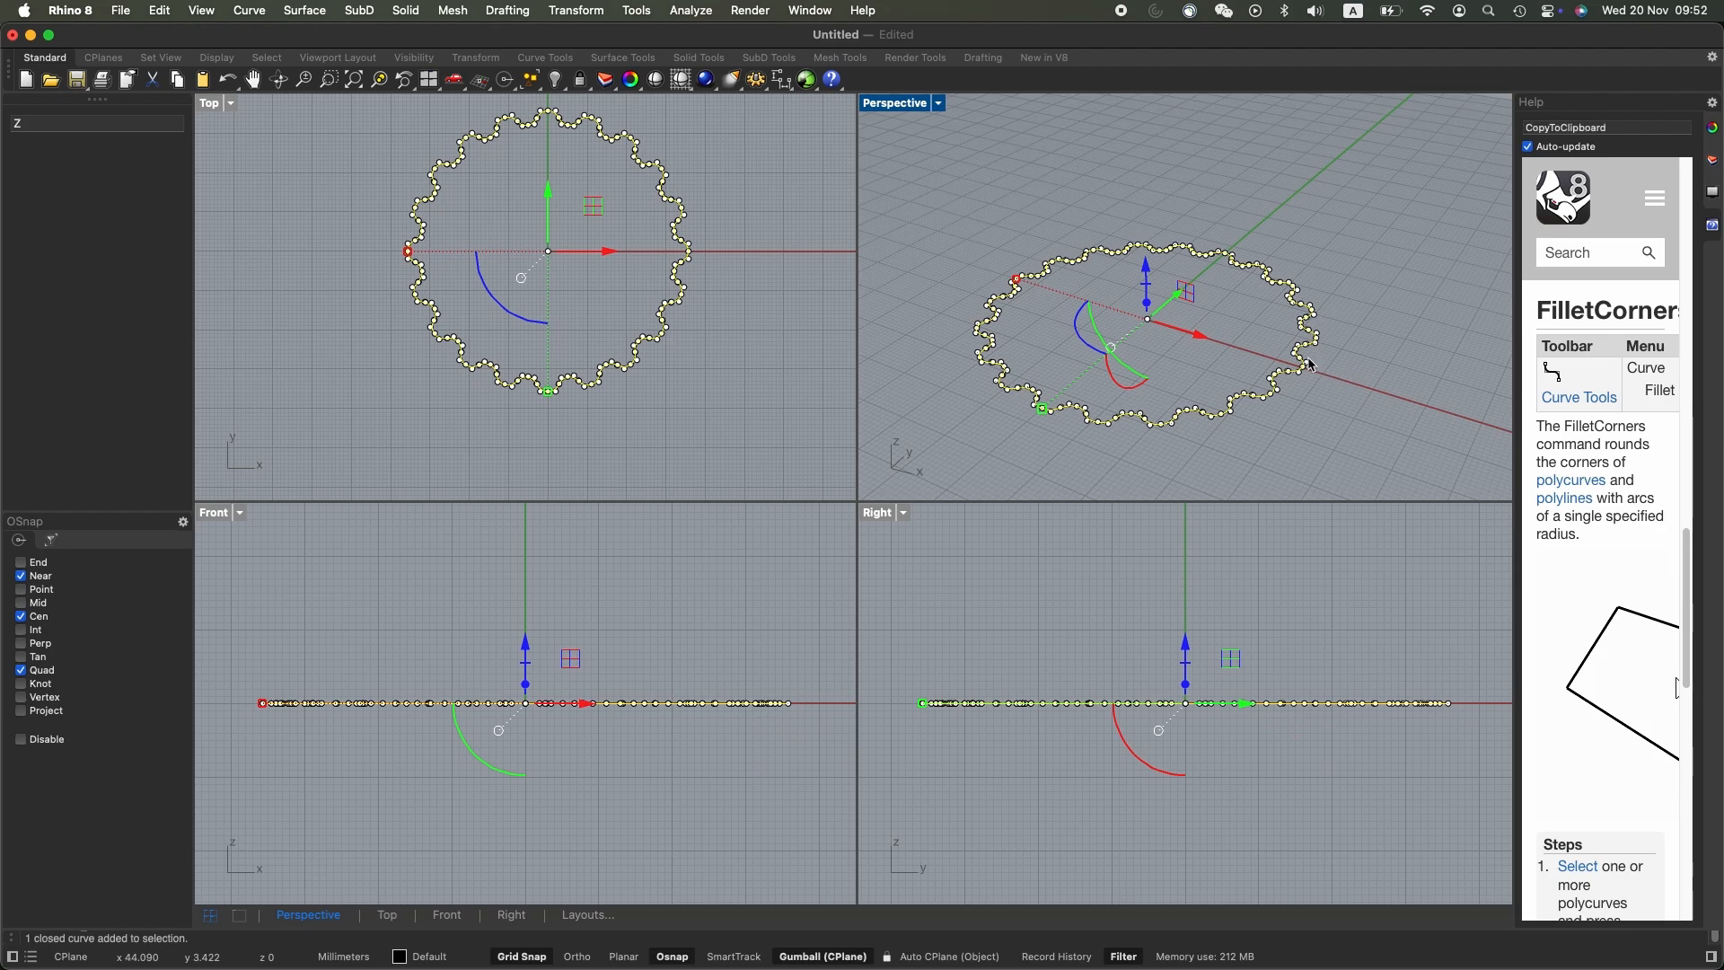
key(super+v)
drag(1152, 150, 1151, 124)
Fine-tune the raised copy's height in the Right viewport by lowering it slightly
scroll(1064, 801, down, 3)
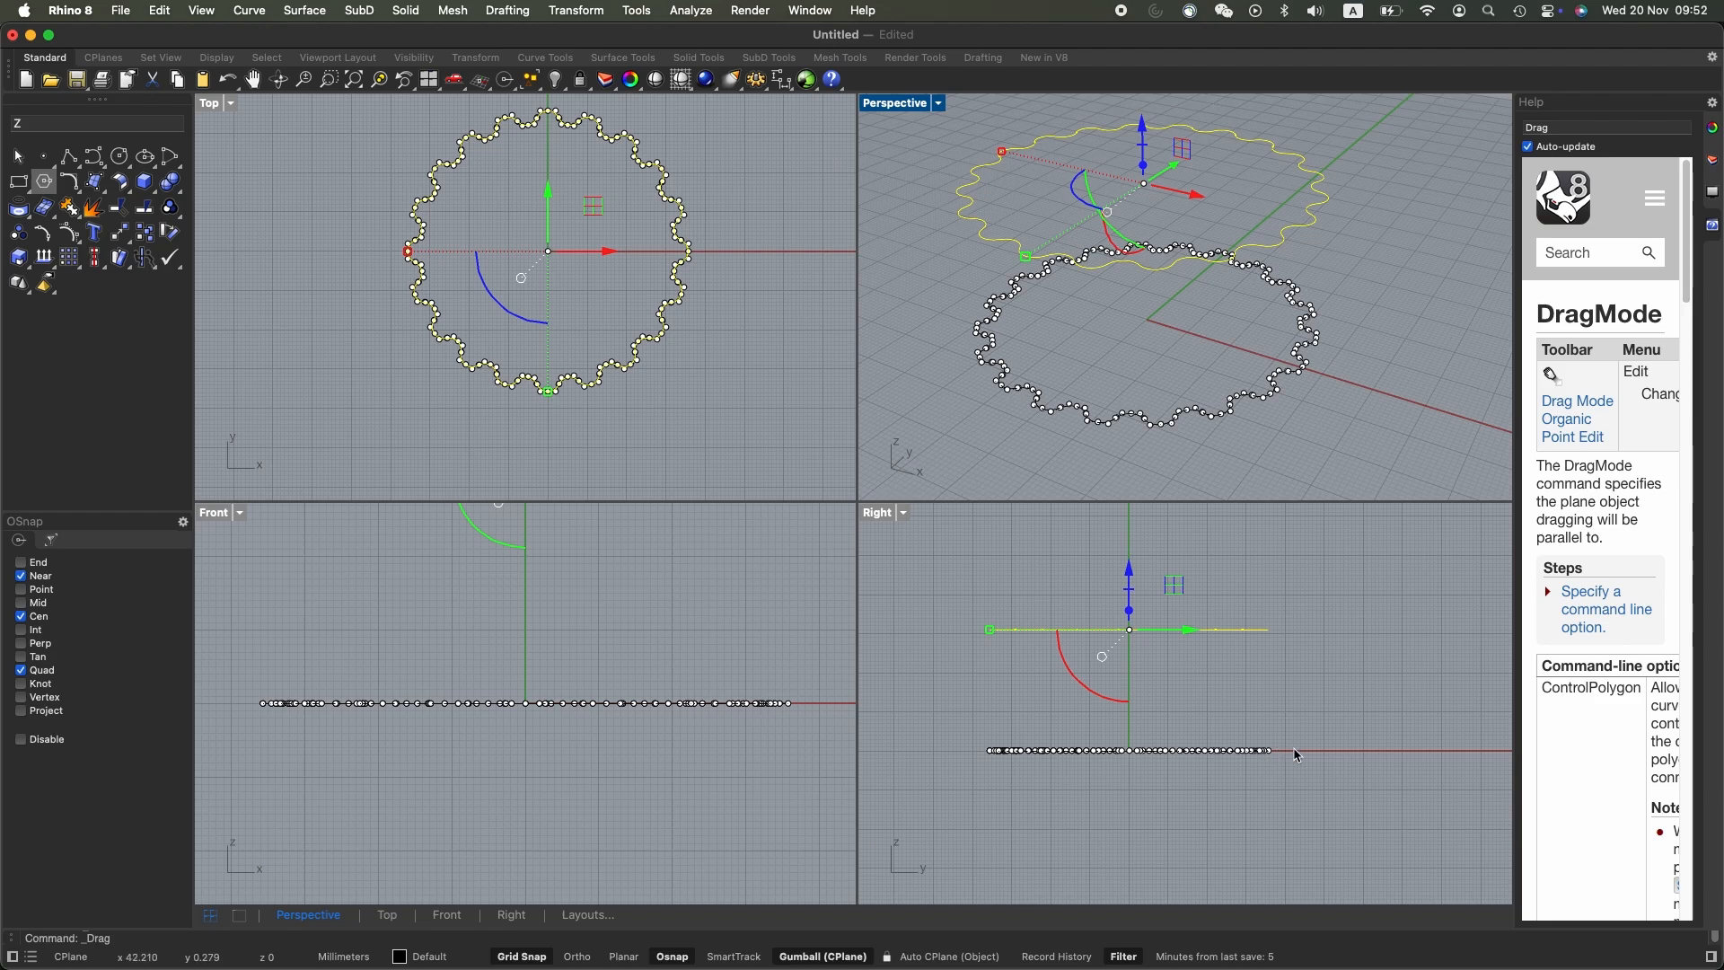
scroll(1294, 754, up, 3)
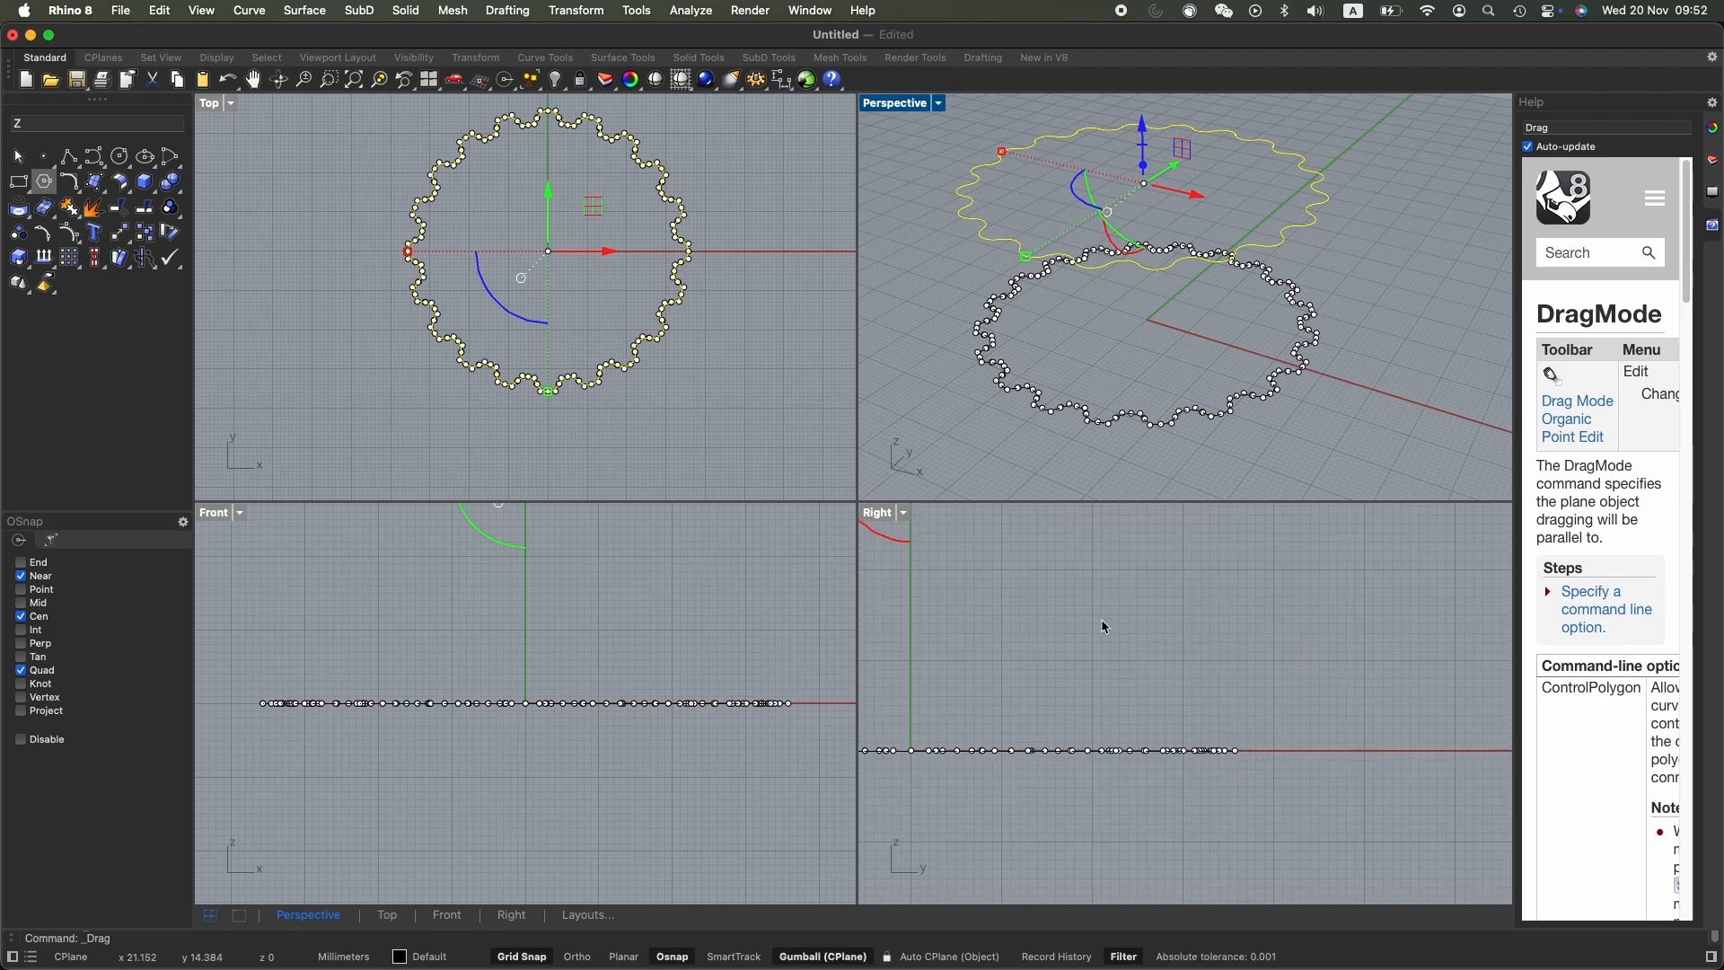
scroll(1103, 620, down, 4)
right_drag(1061, 569, 1206, 685)
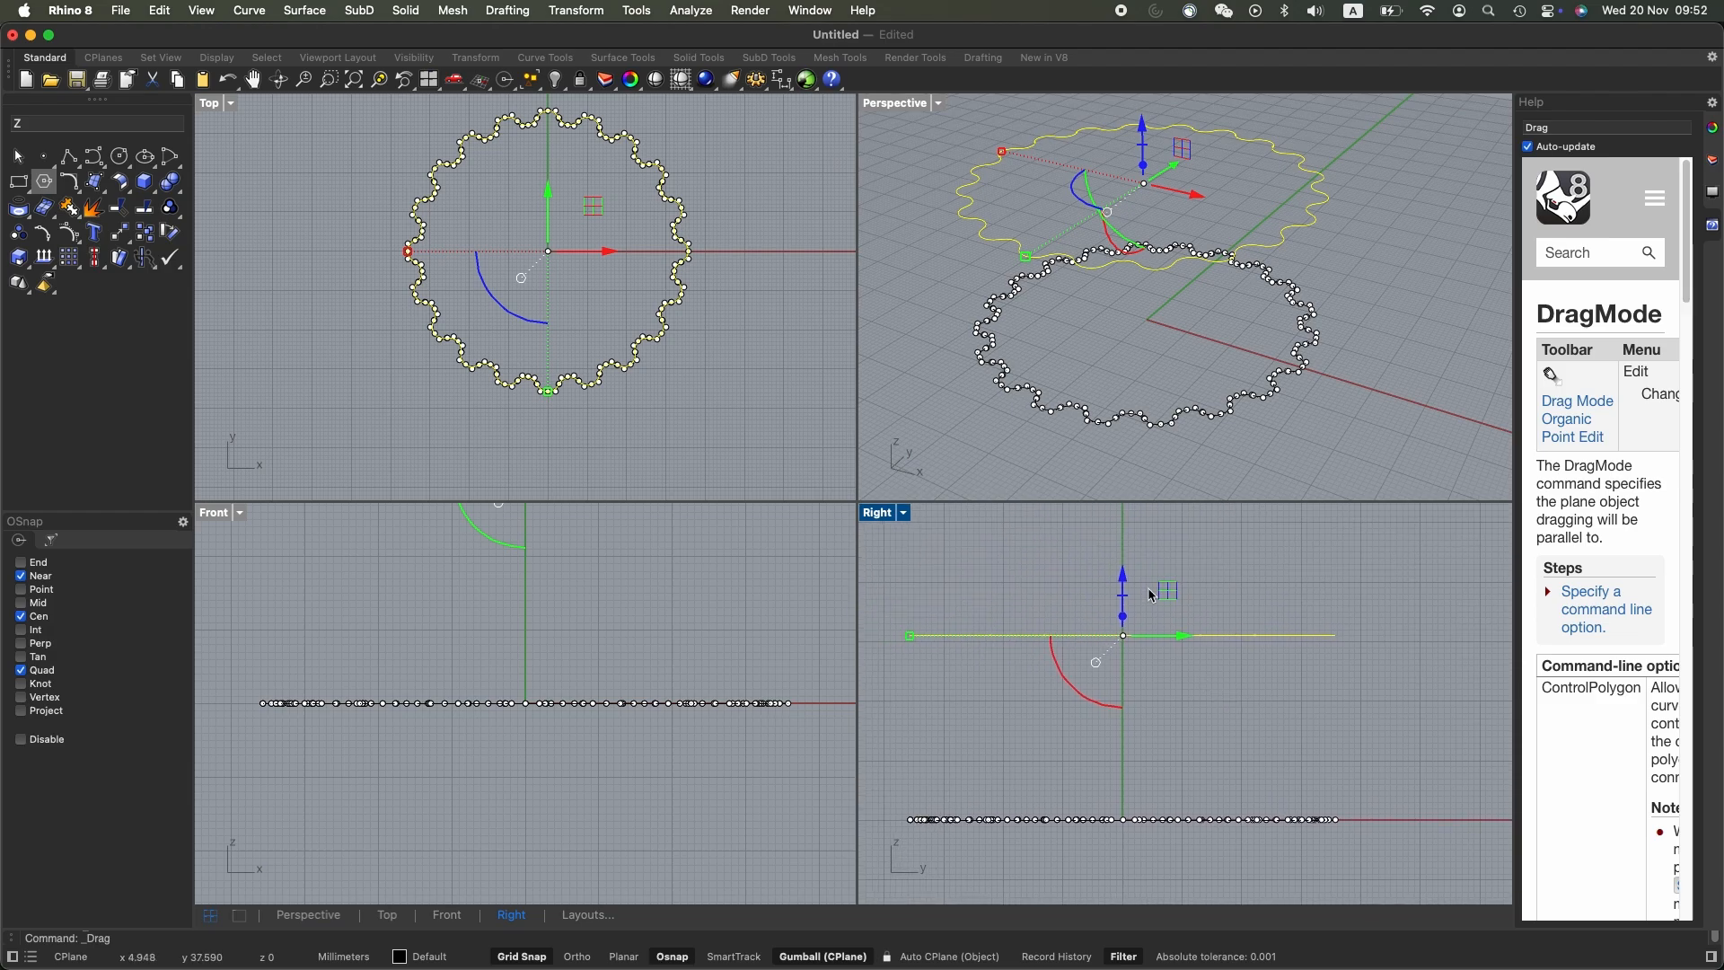
drag(1123, 575, 1129, 595)
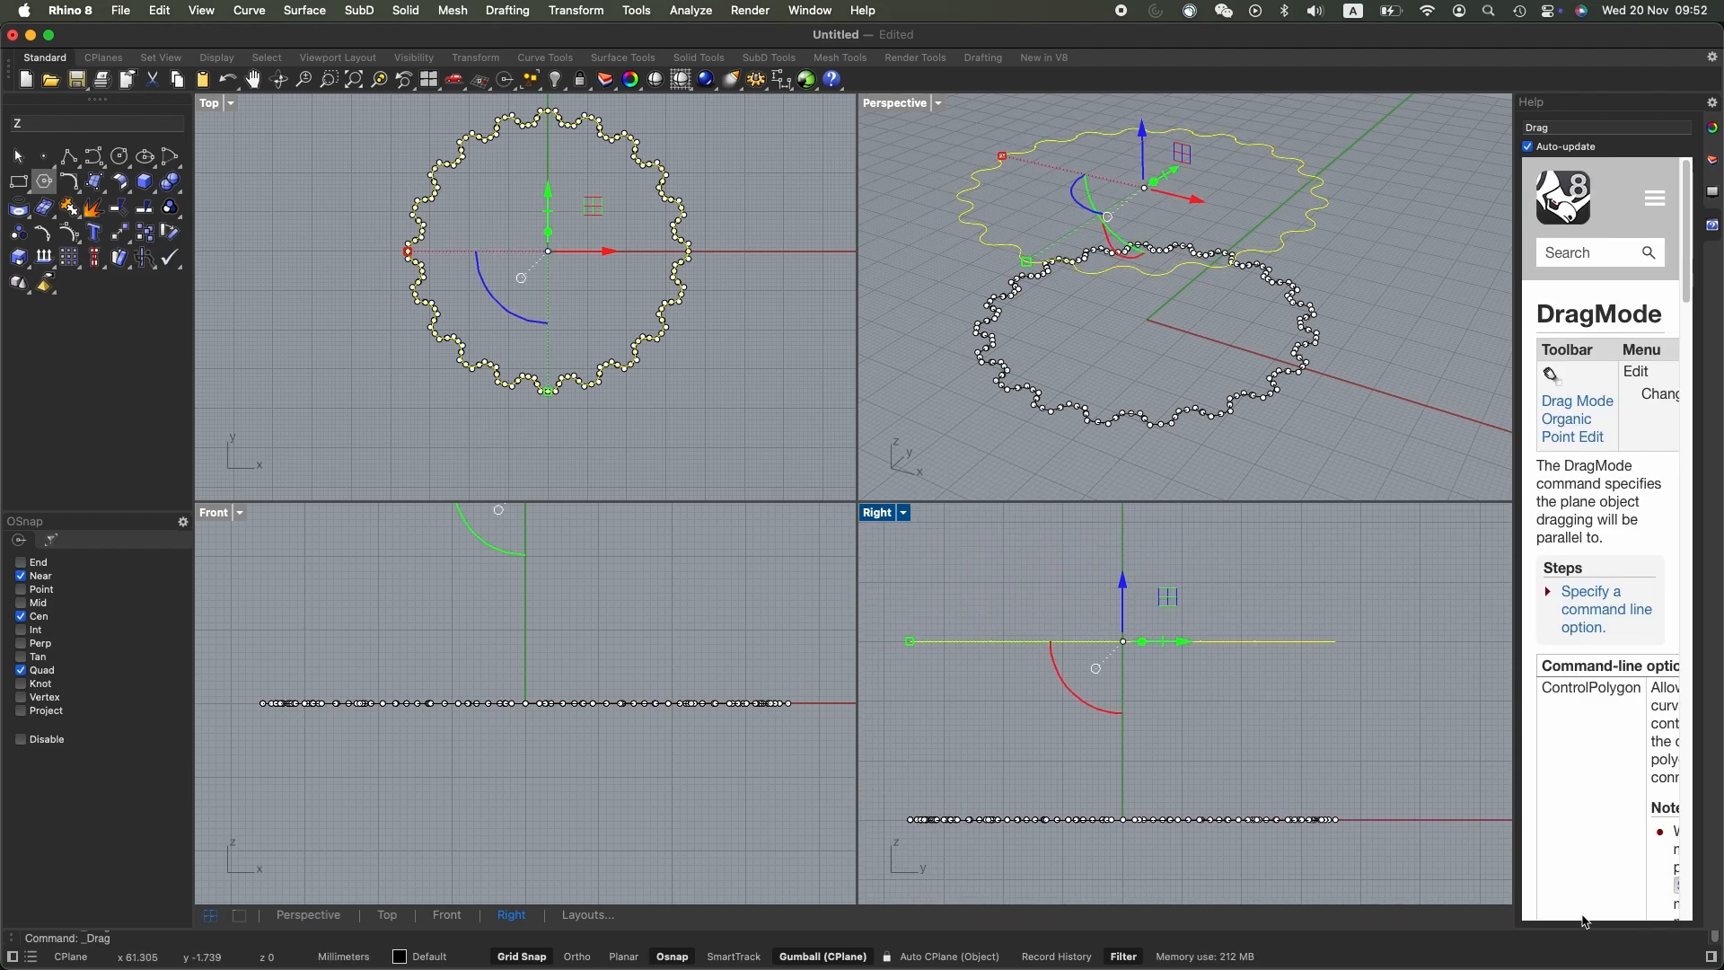
Duplicate the raised curve vertically in the Right viewport, making a third wavy curve at about the same spacing, and clear the selection
scroll(953, 720, down, 3)
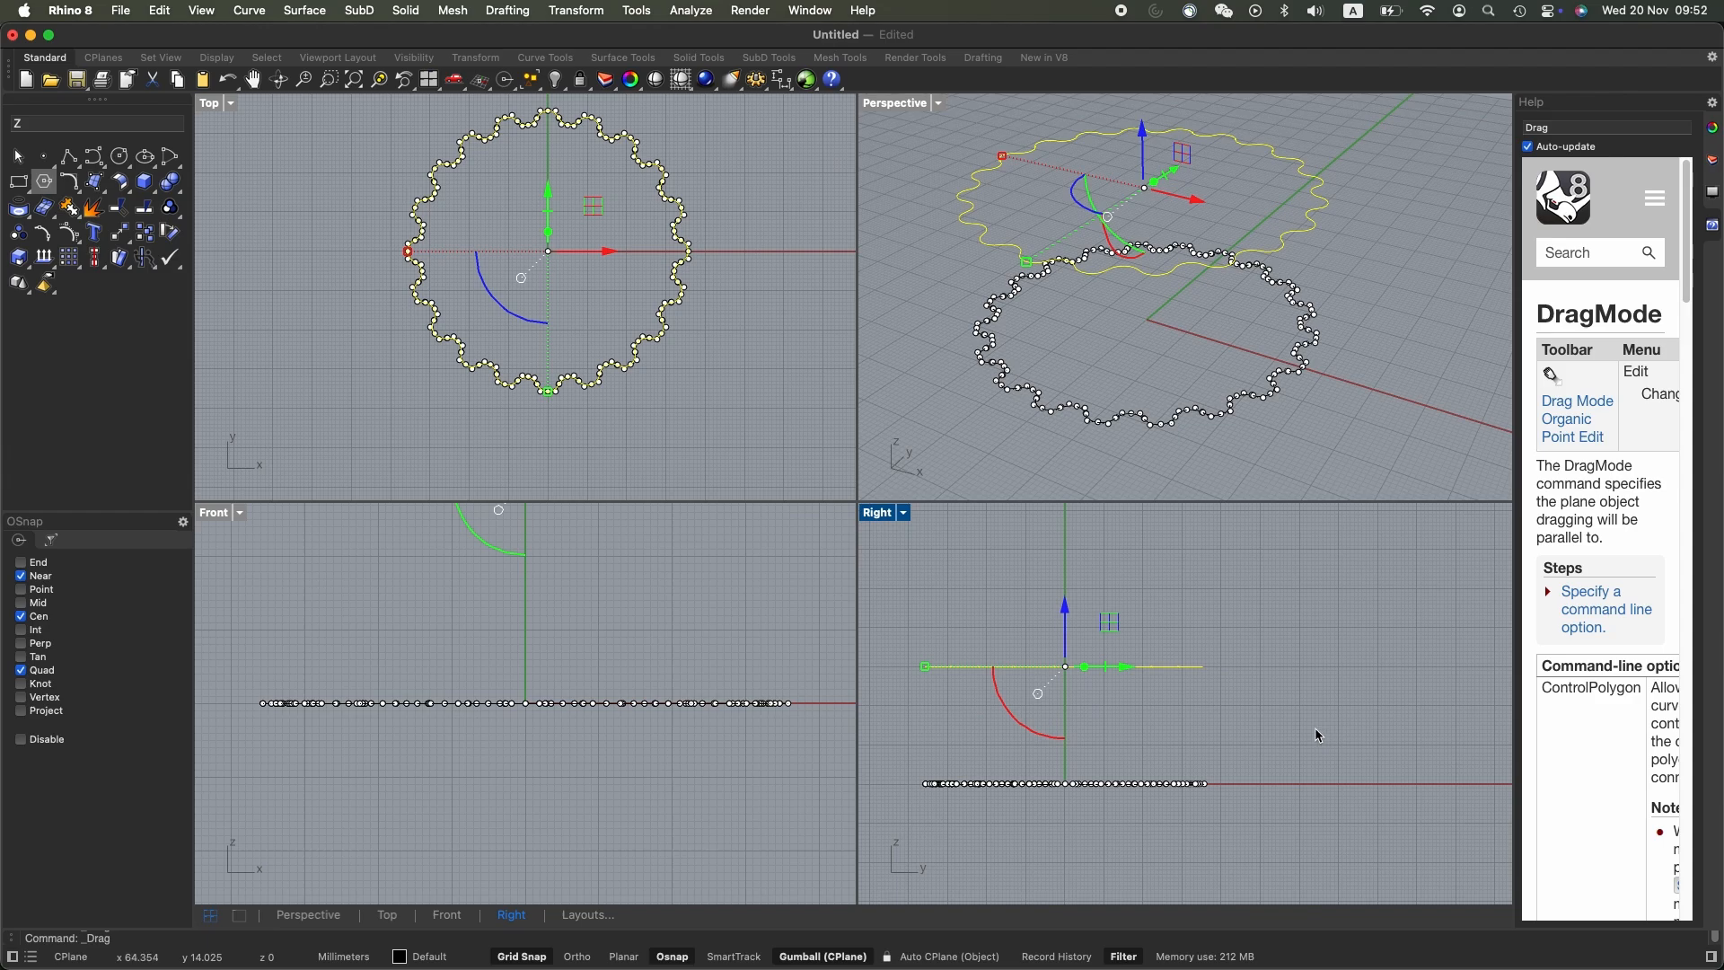
scroll(1317, 736, down, 2)
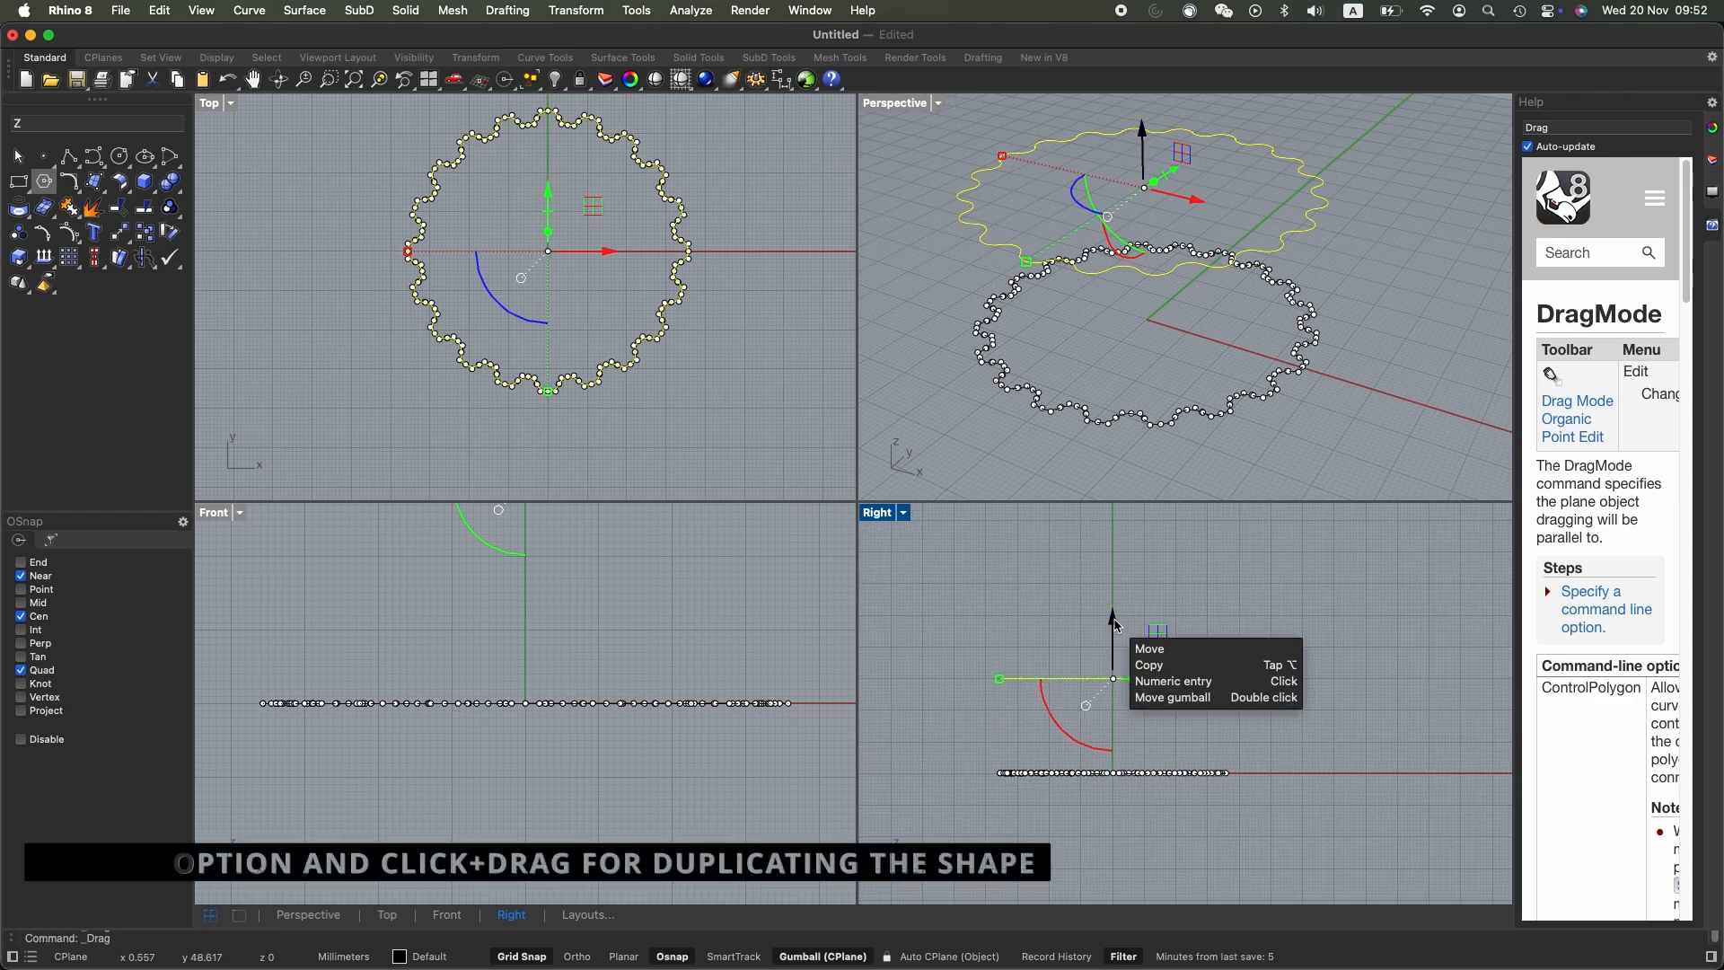
alt+drag(1113, 621, 1129, 522)
click(1345, 727)
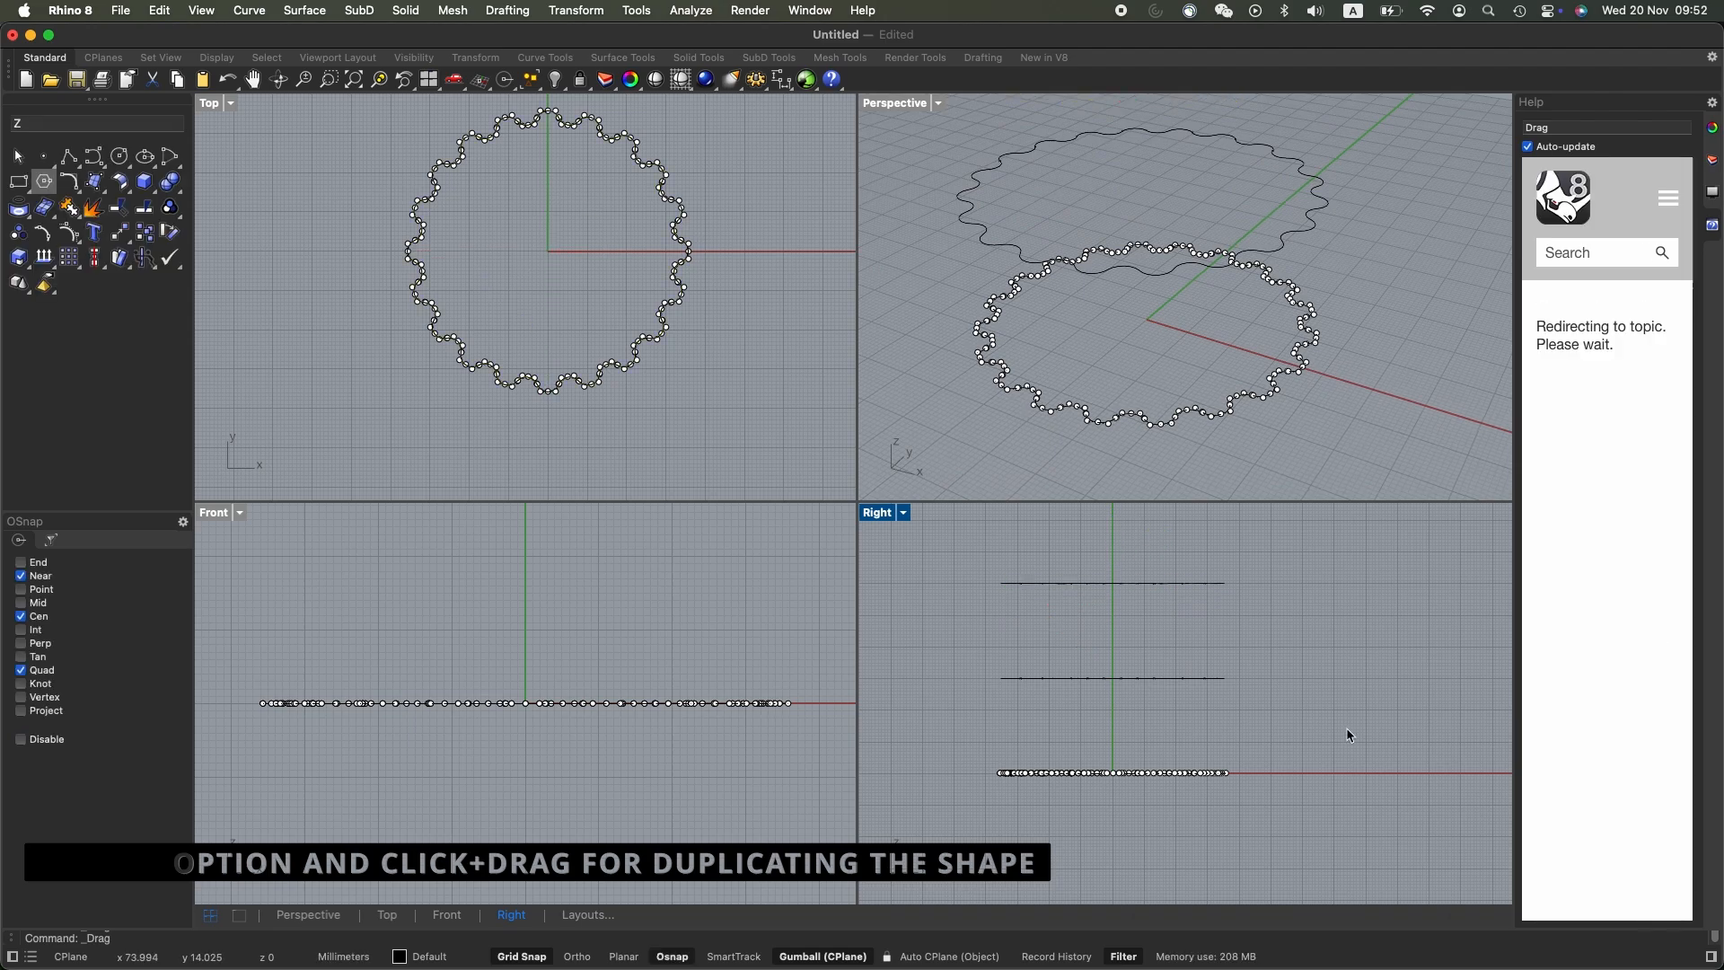
Scale the bottom wavy curve down uniformly about its centre to a radius of about 21 mm
right_drag(1354, 752, 1283, 740)
right_drag(1092, 378, 1106, 332)
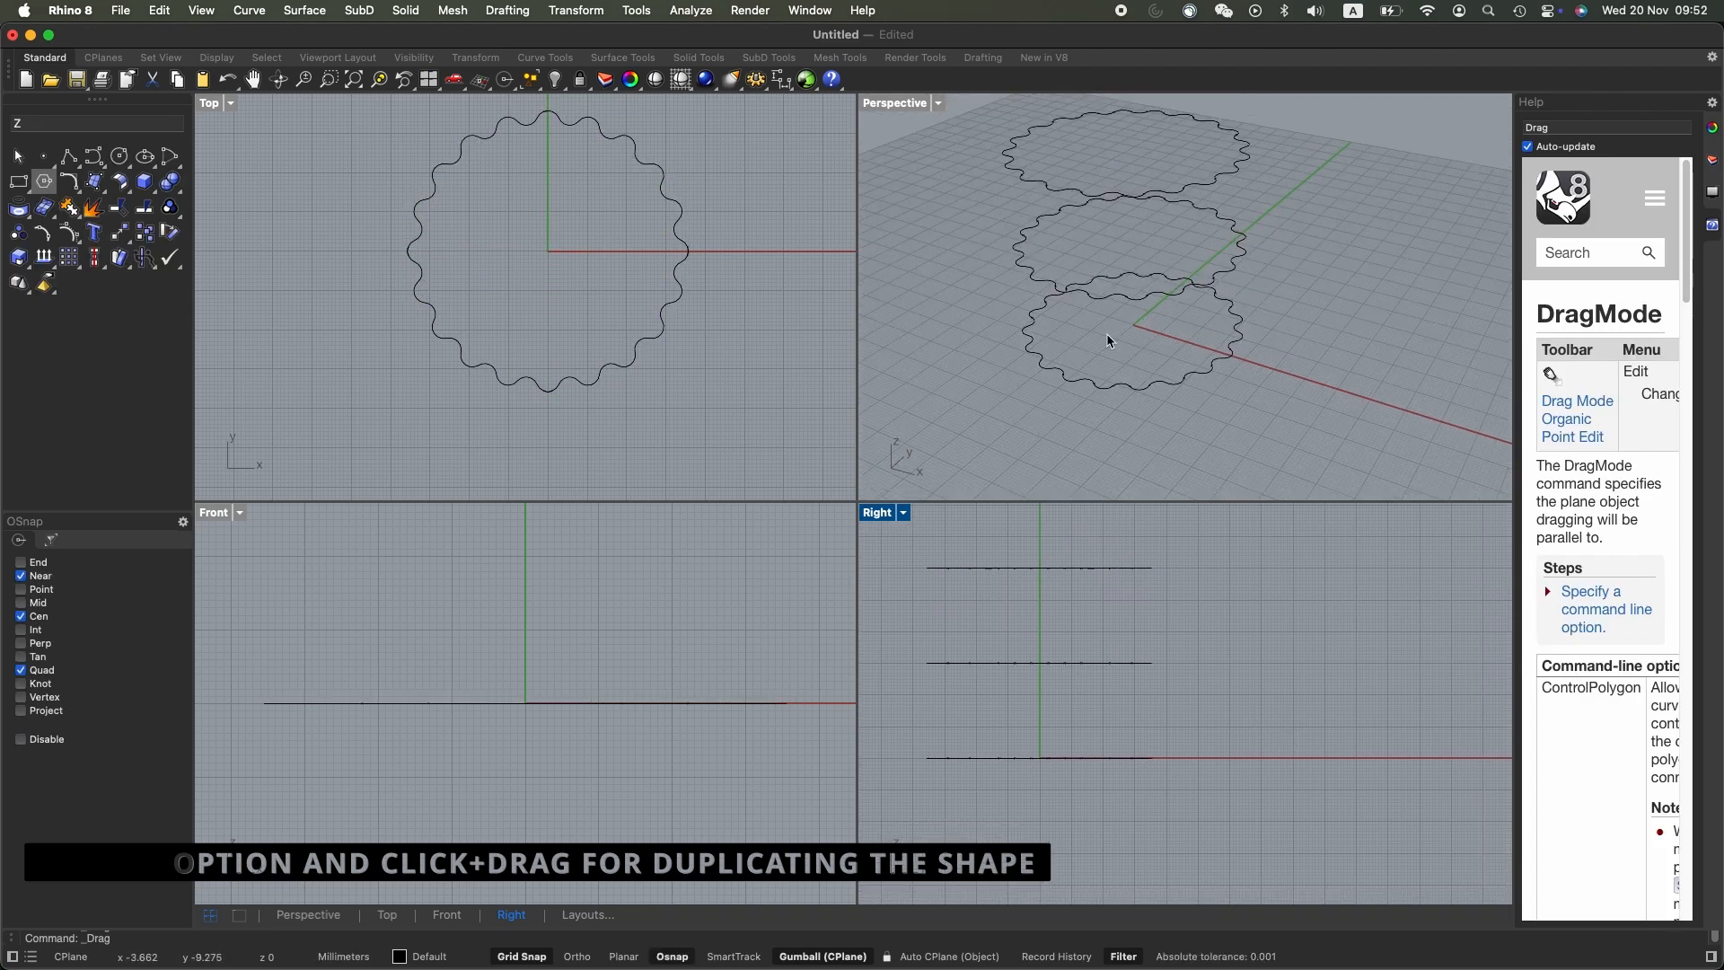
right_drag(1264, 480, 1275, 440)
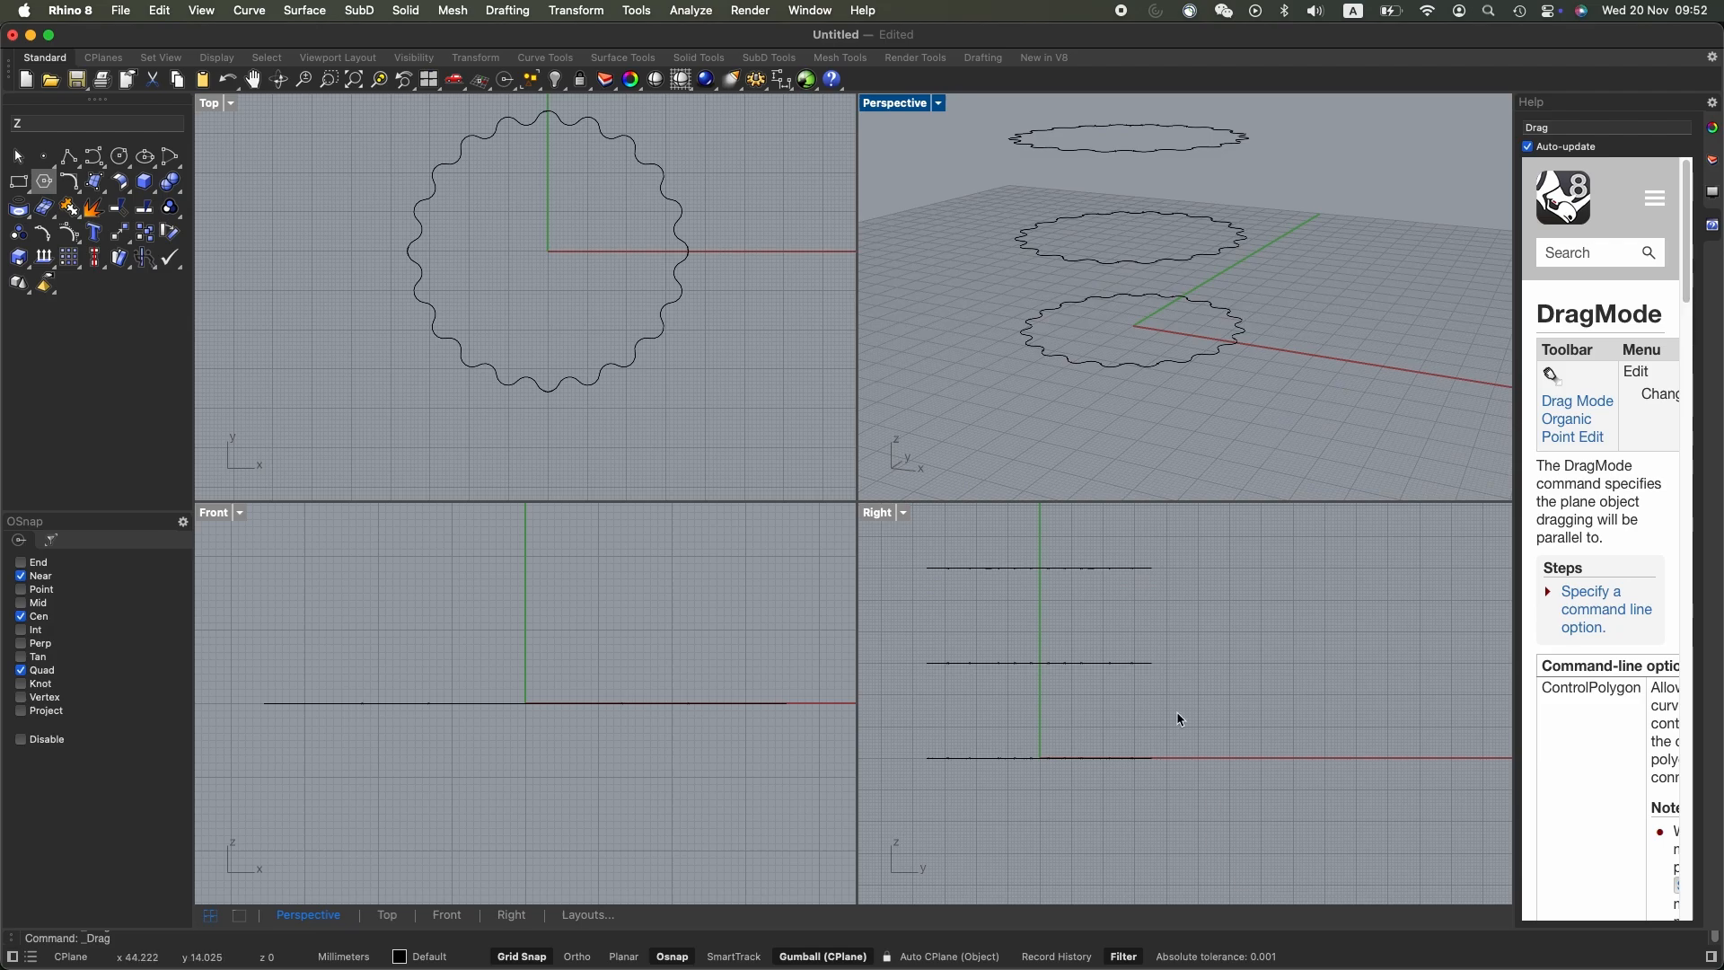
click(1138, 770)
click(1138, 763)
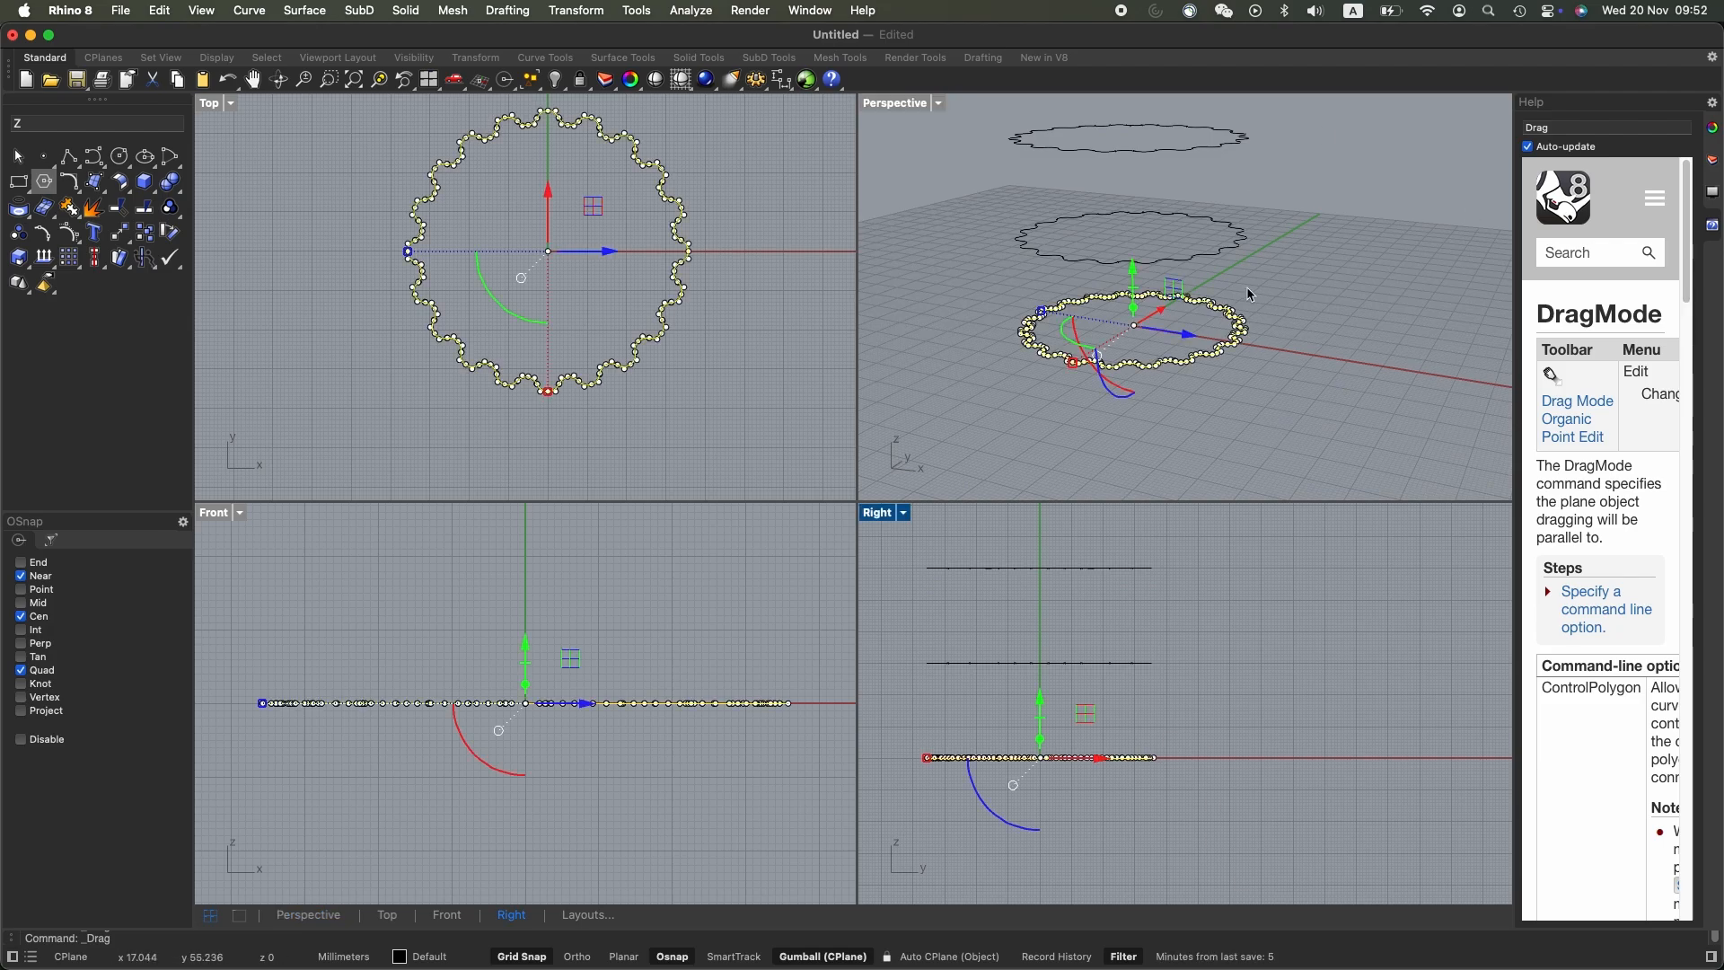
mouse_move(1074, 364)
mouse_down()
mouse_move(1091, 350)
mouse_move(1086, 376)
mouse_move(1102, 359)
mouse_move(1090, 380)
mouse_move(1105, 359)
mouse_up()
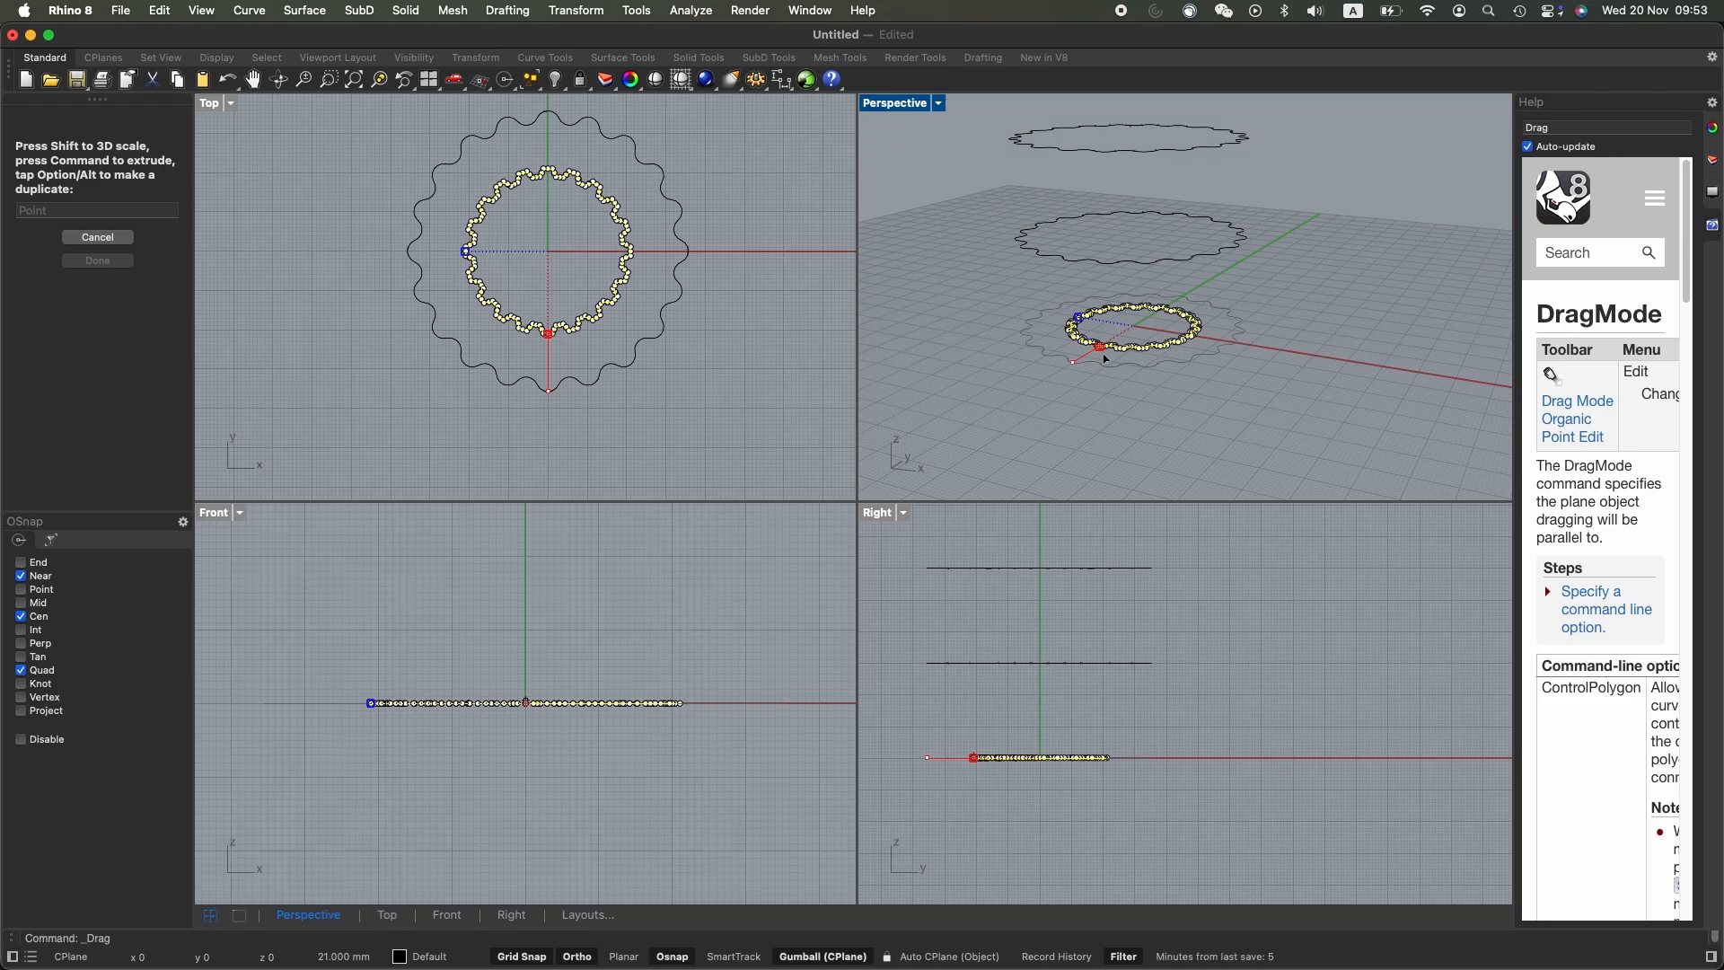
drag(1105, 358, 1105, 359)
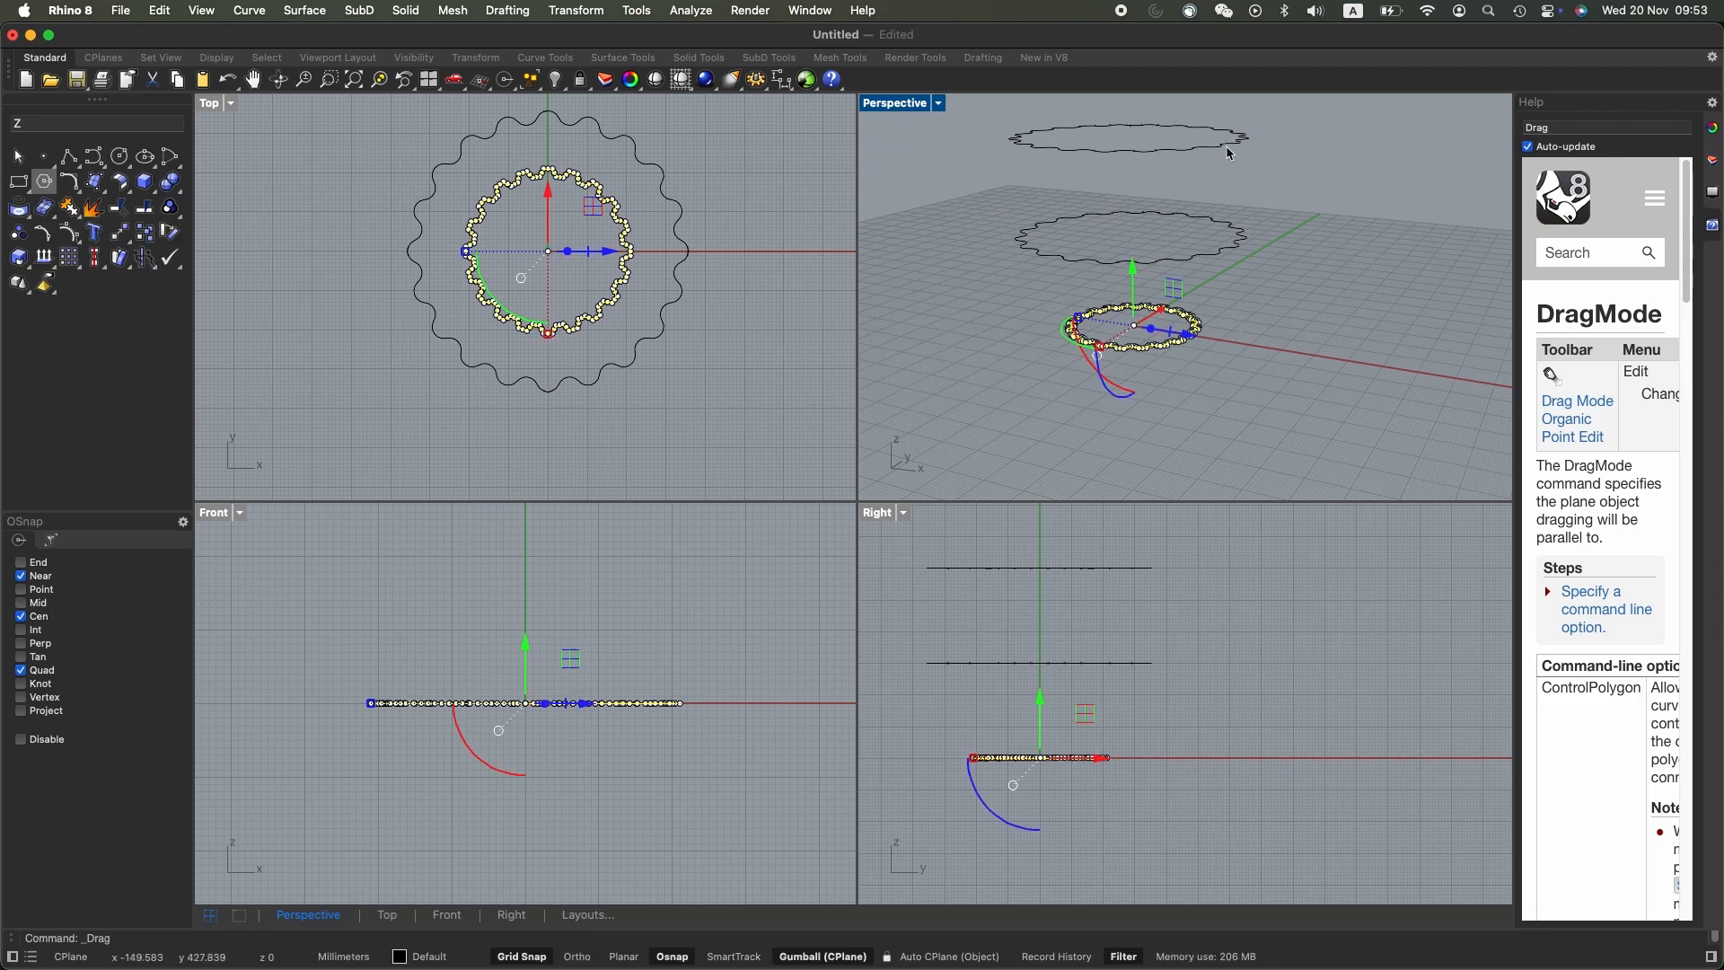
Raise the top curve to about double its gap above the middle one, and scale it down to roughly the bottom curve's size
click(1228, 154)
scroll(1121, 728, down, 2)
right_drag(1230, 600, 1215, 709)
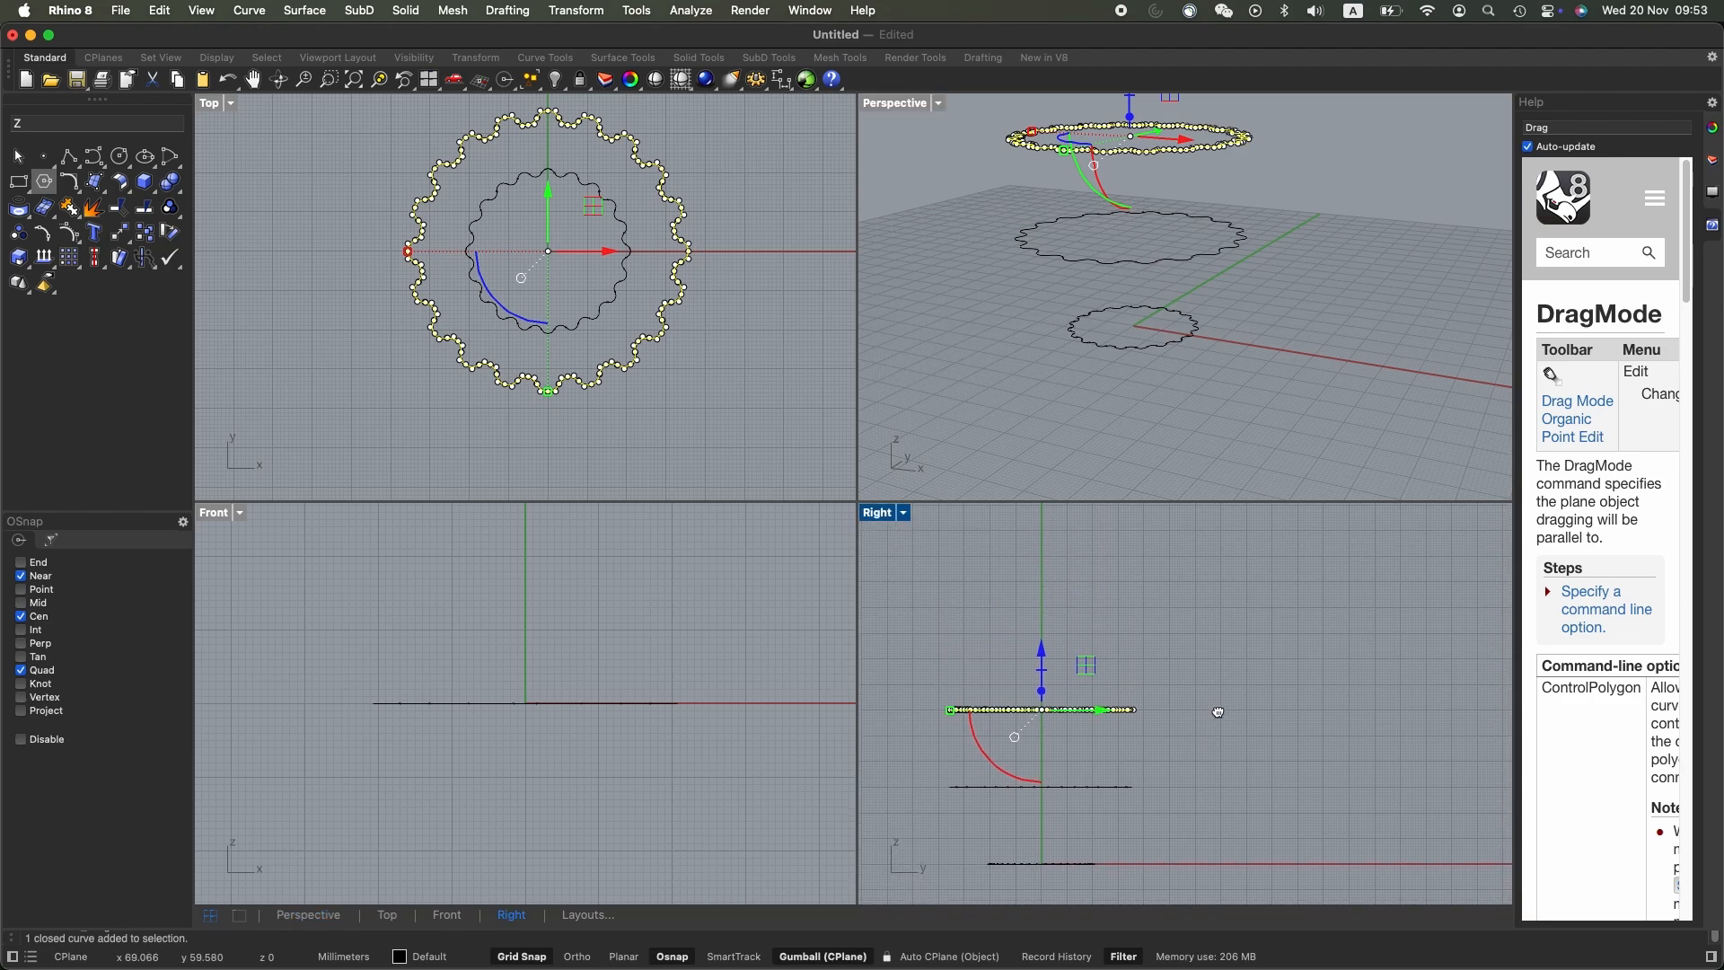
drag(1047, 661, 1049, 584)
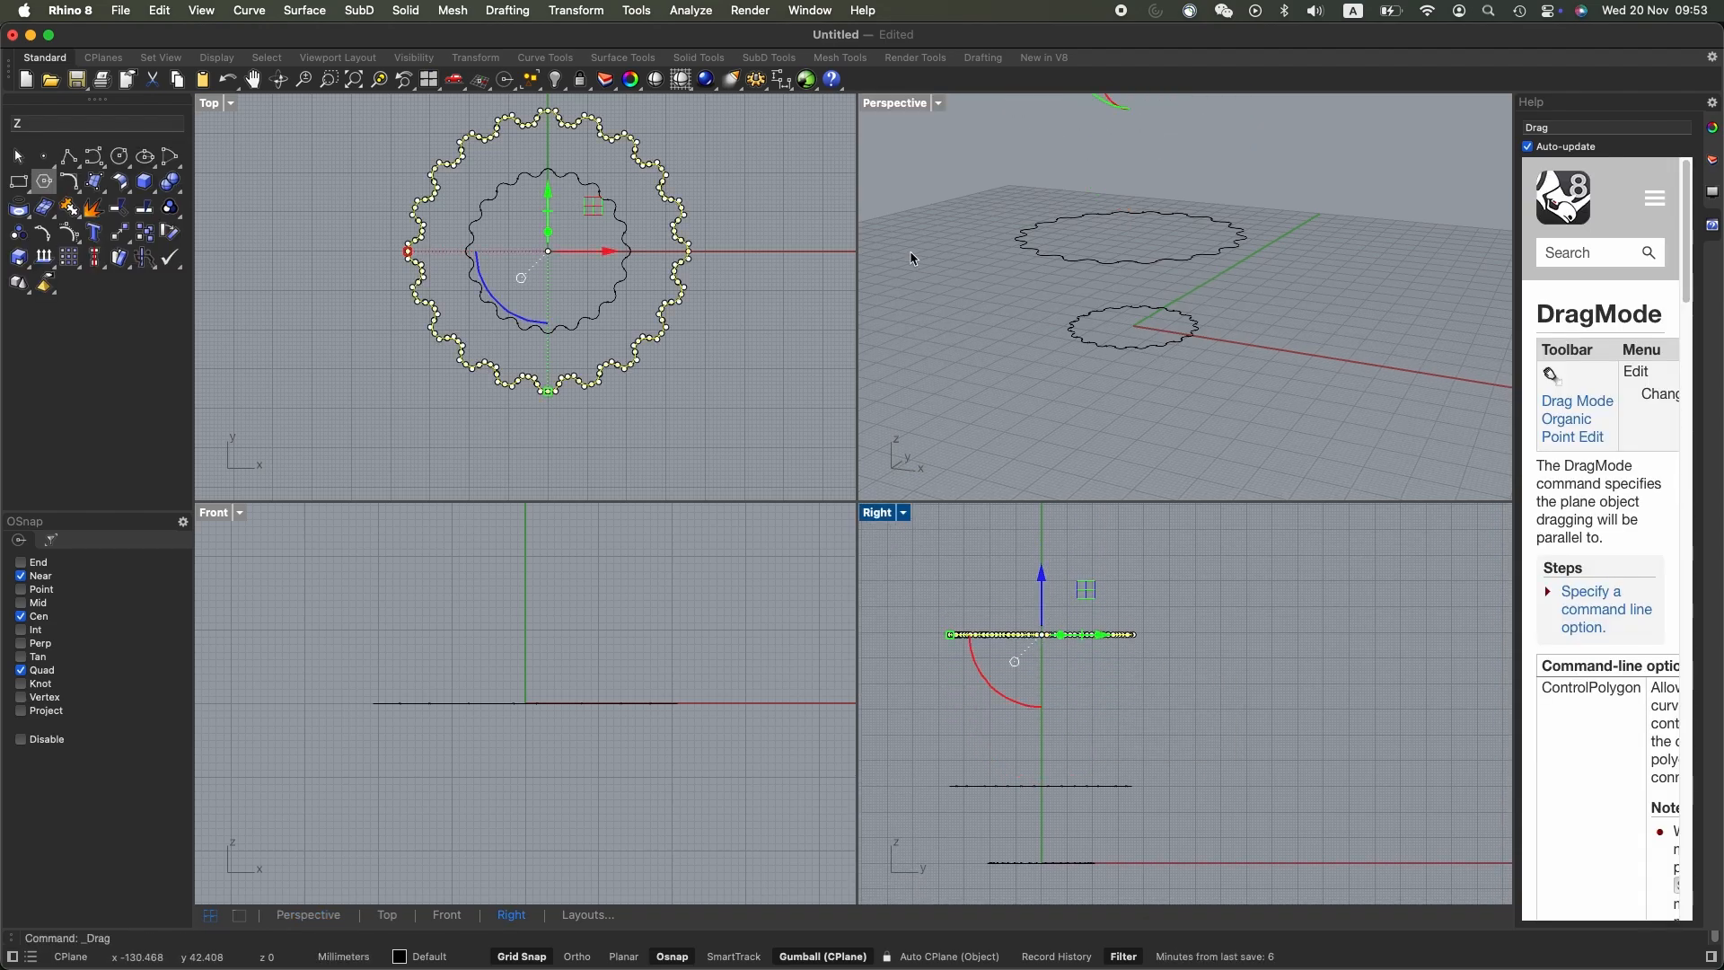
drag(407, 253, 464, 251)
click(1216, 401)
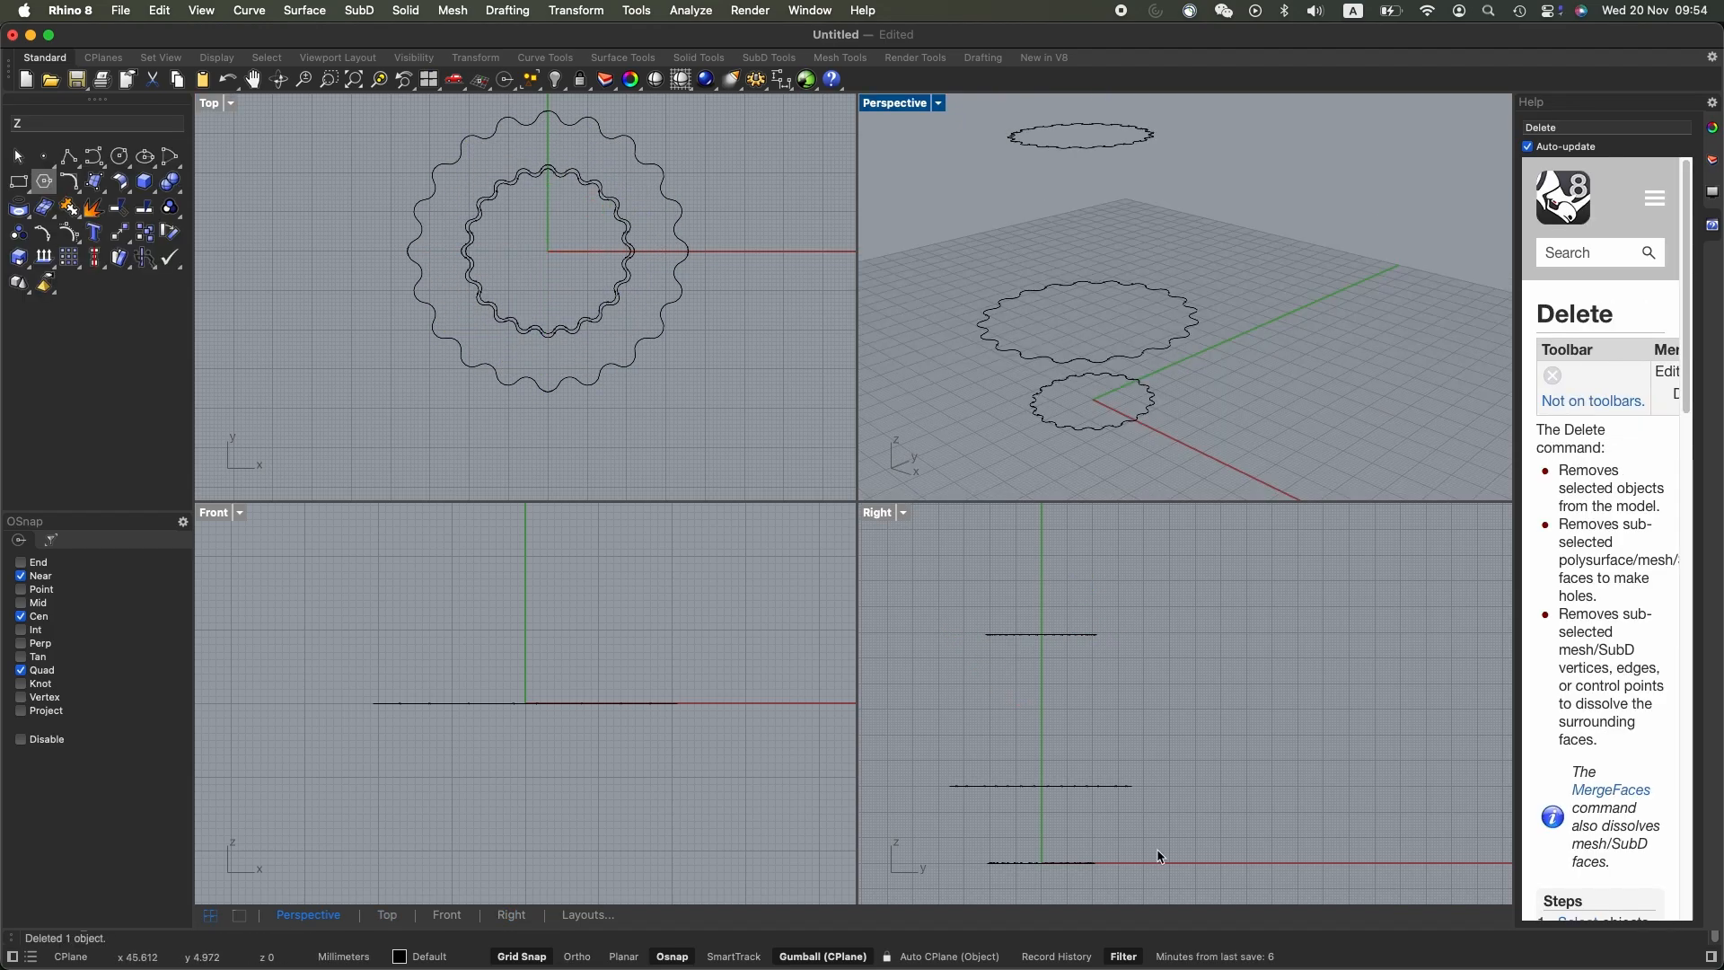
Turn on Record History and loft the bottom, middle and top curves in order, using Normal style and Do not simplify
click(1072, 957)
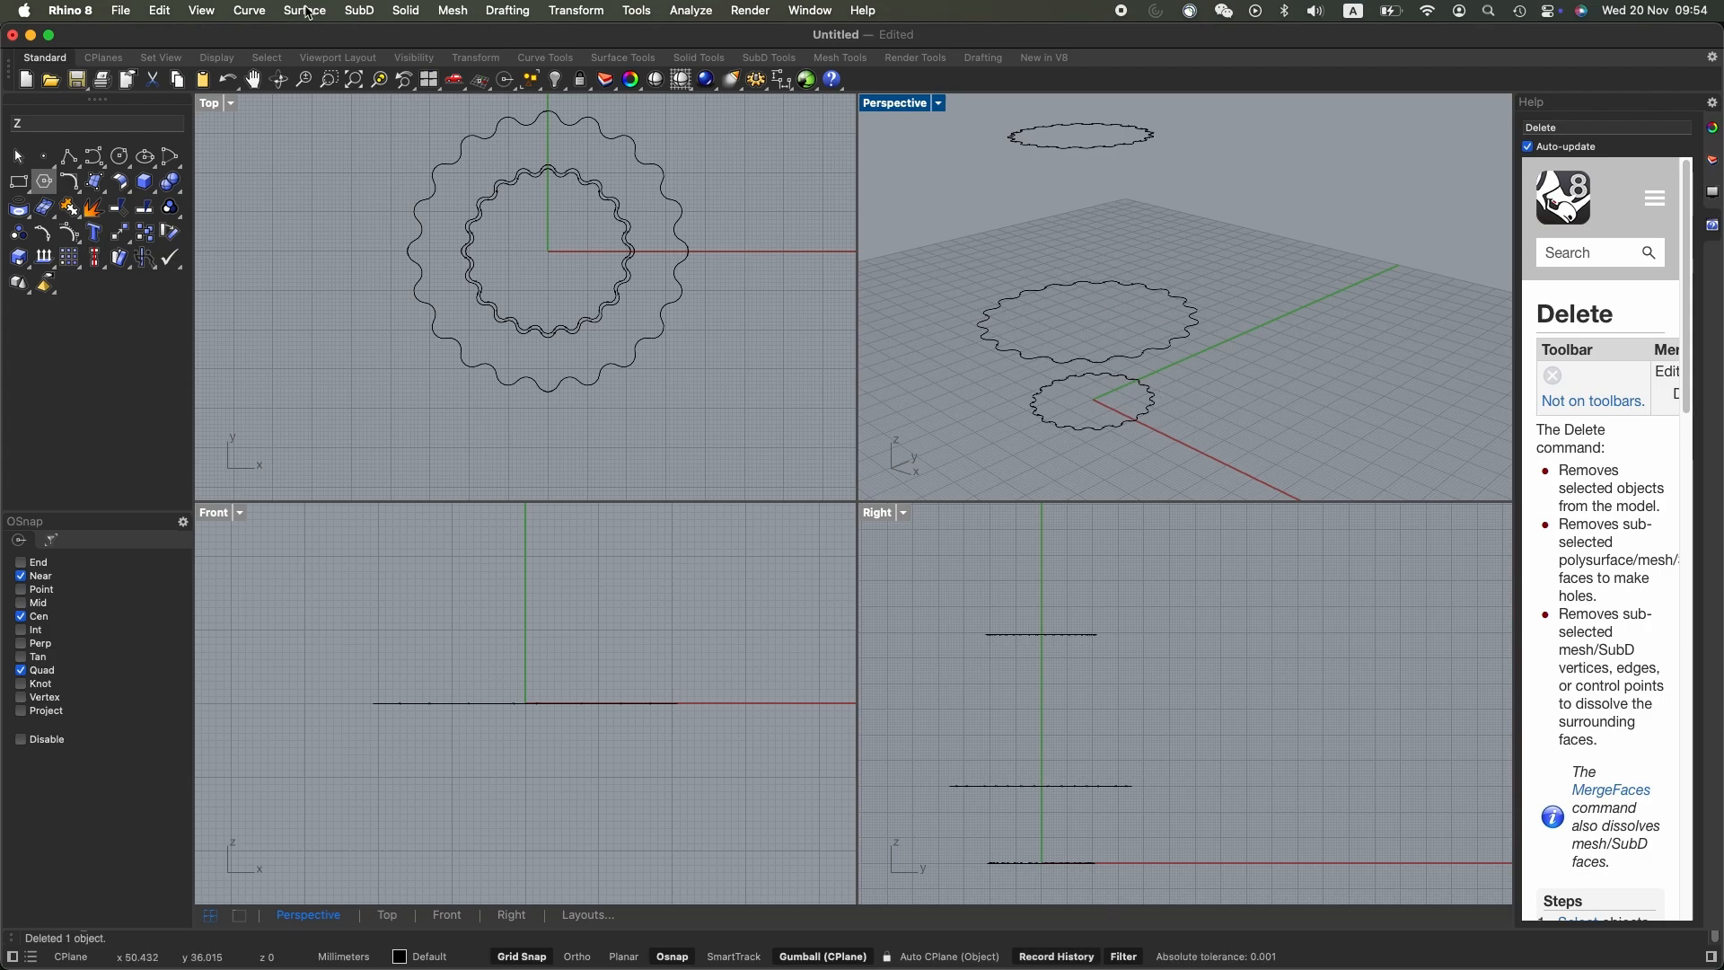
click(250, 10)
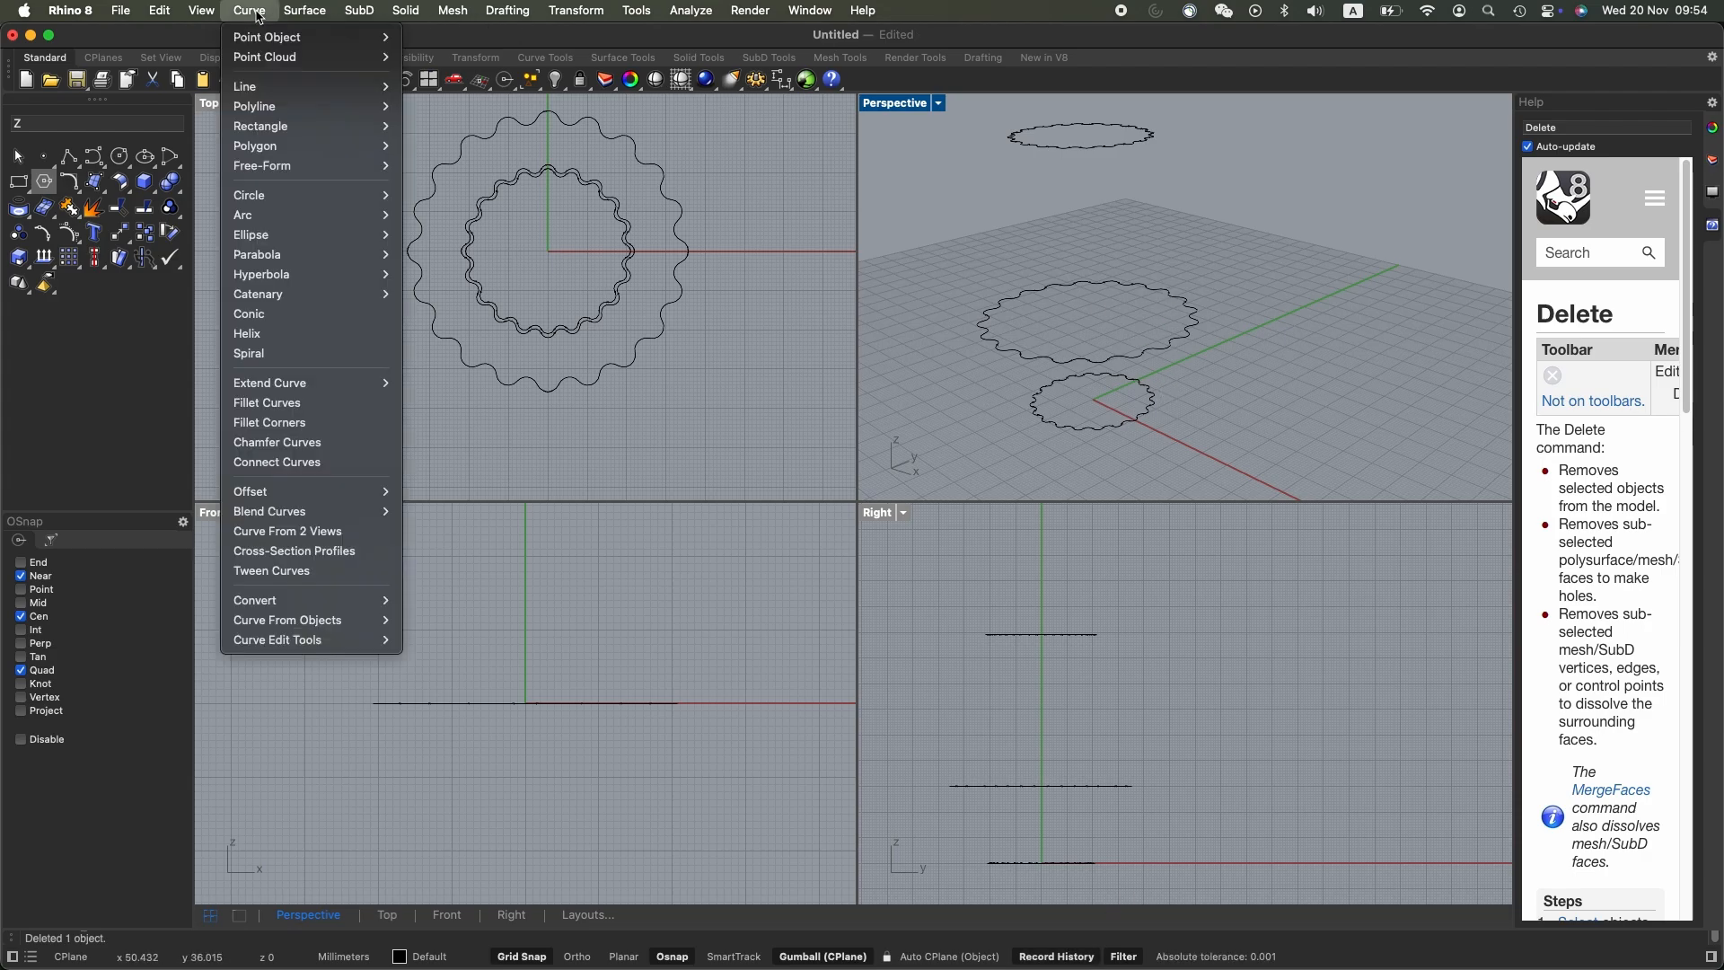
click(309, 54)
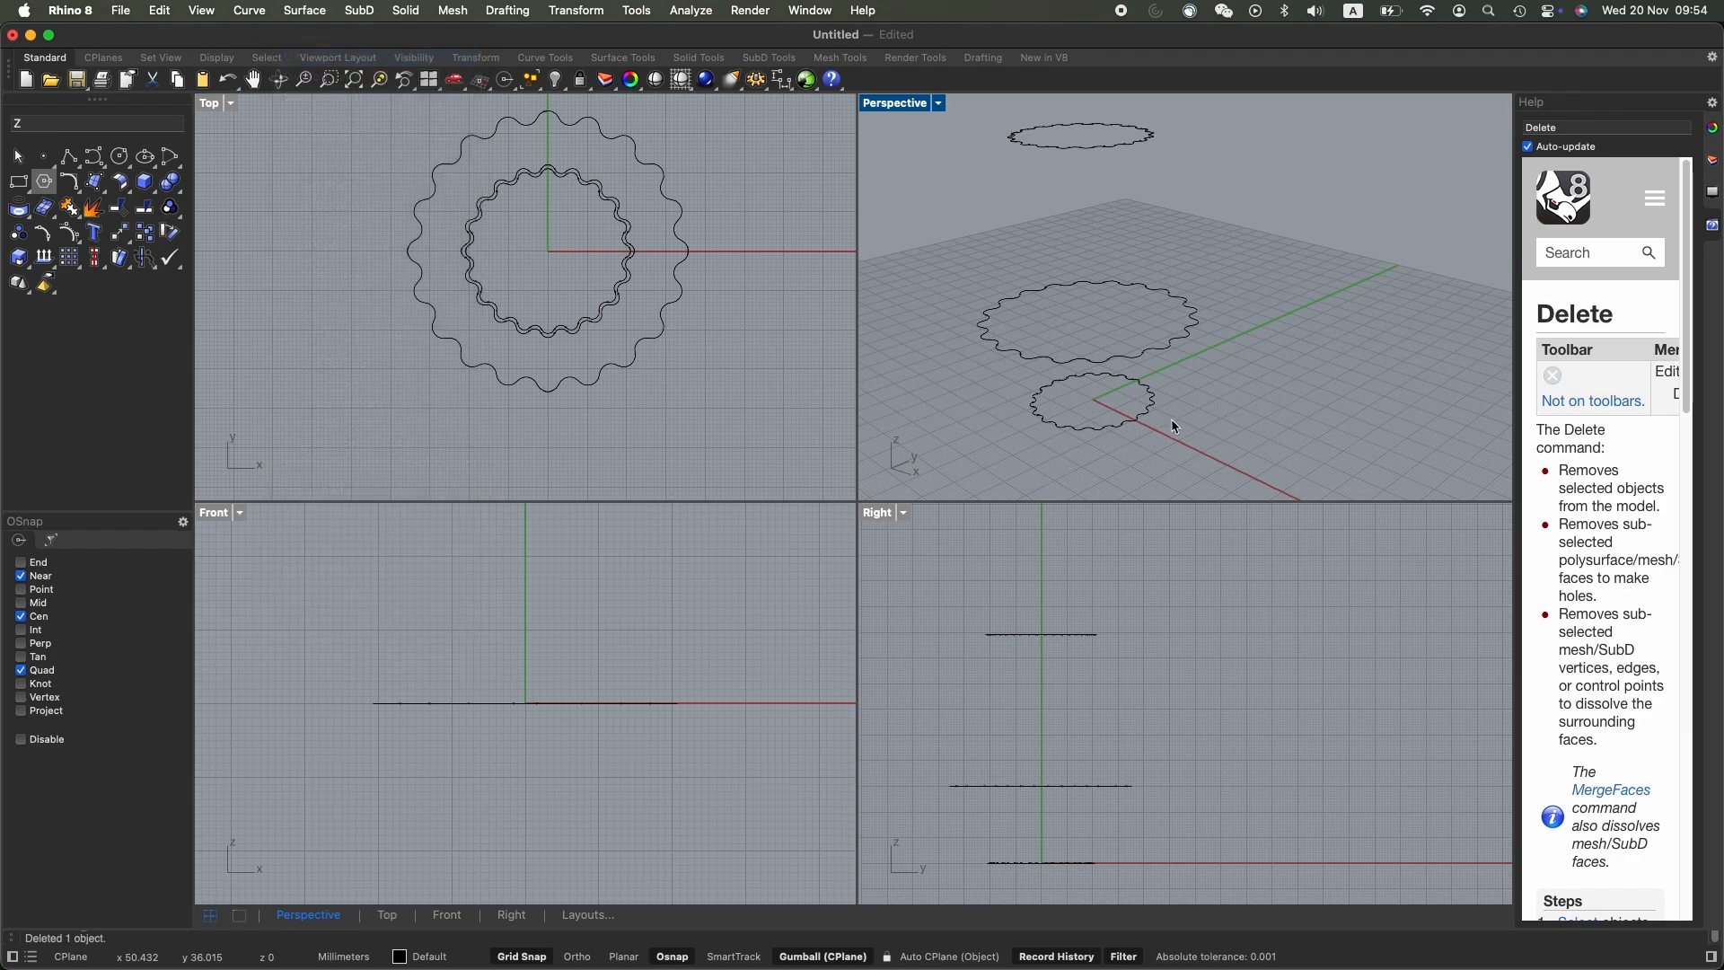
click(1124, 425)
click(1194, 323)
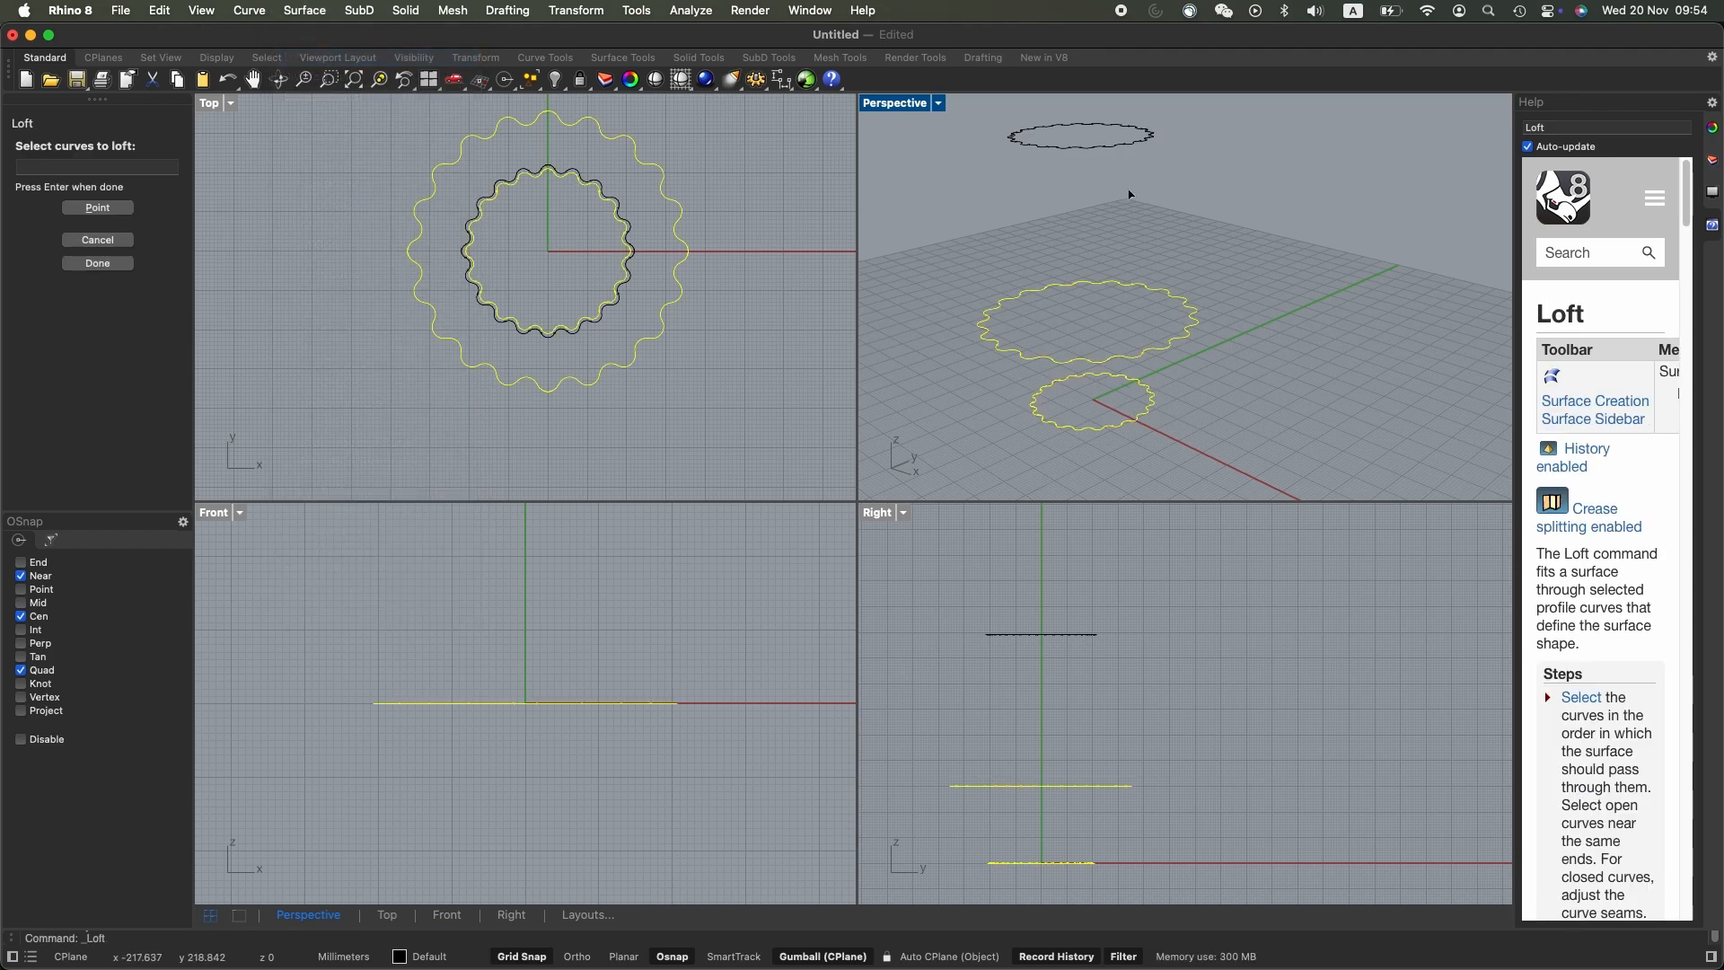
click(1150, 136)
key(Return)
key(Return)
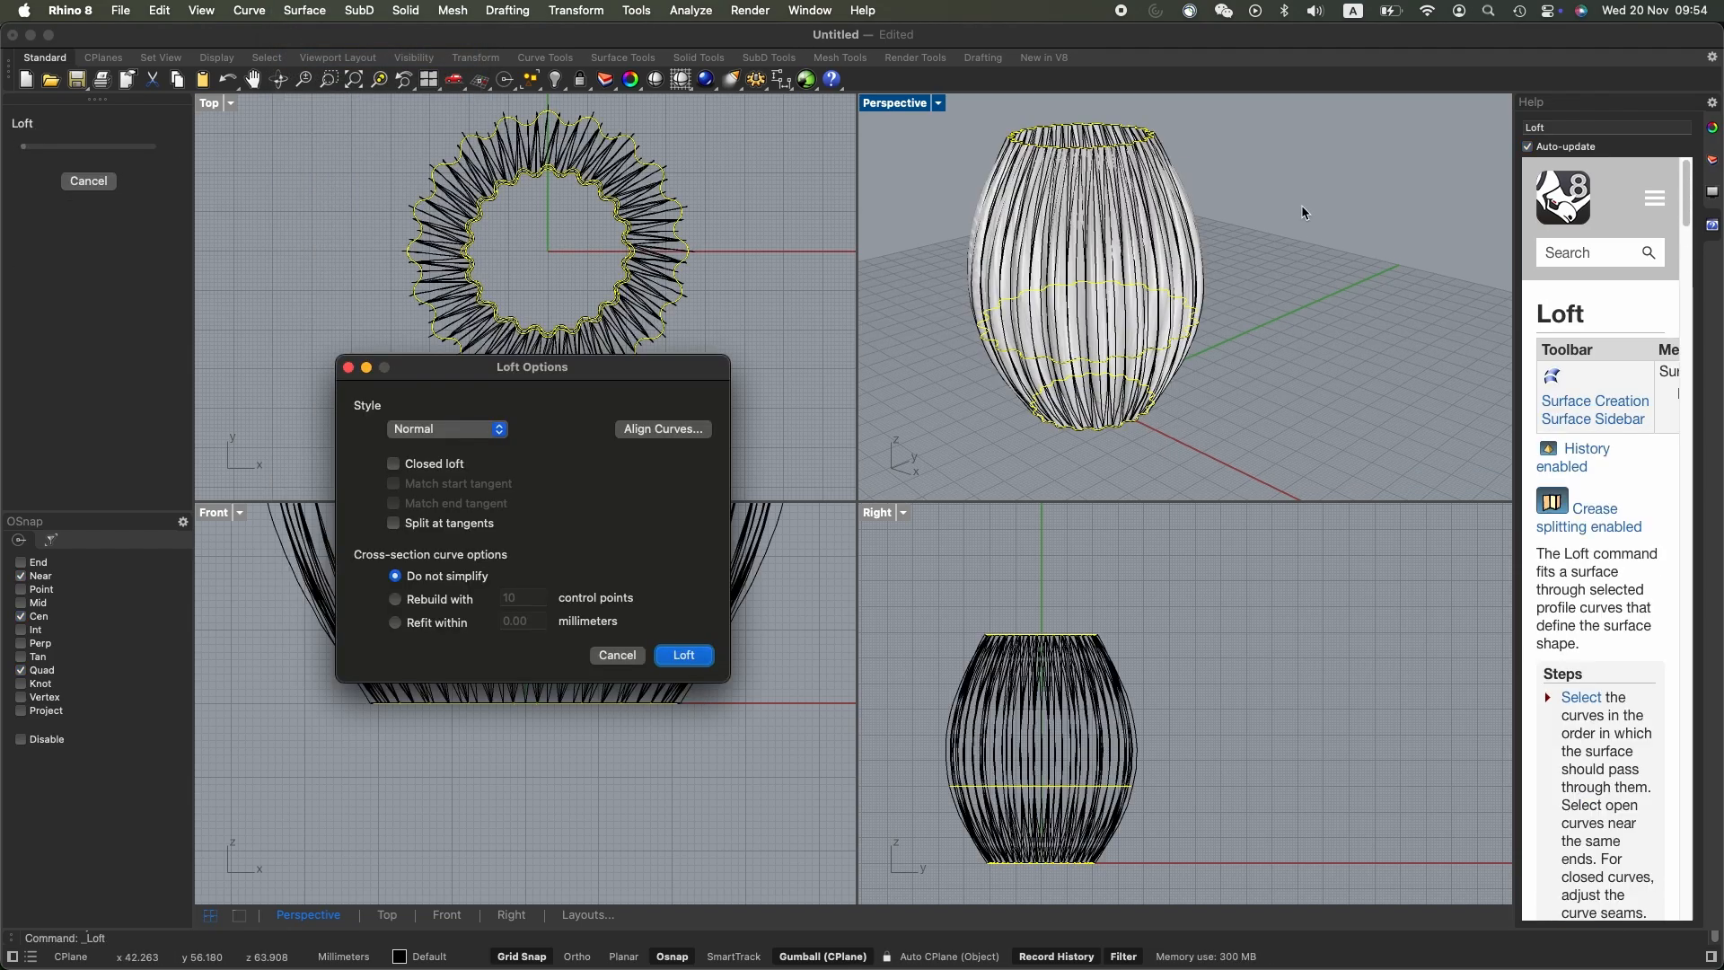
click(699, 656)
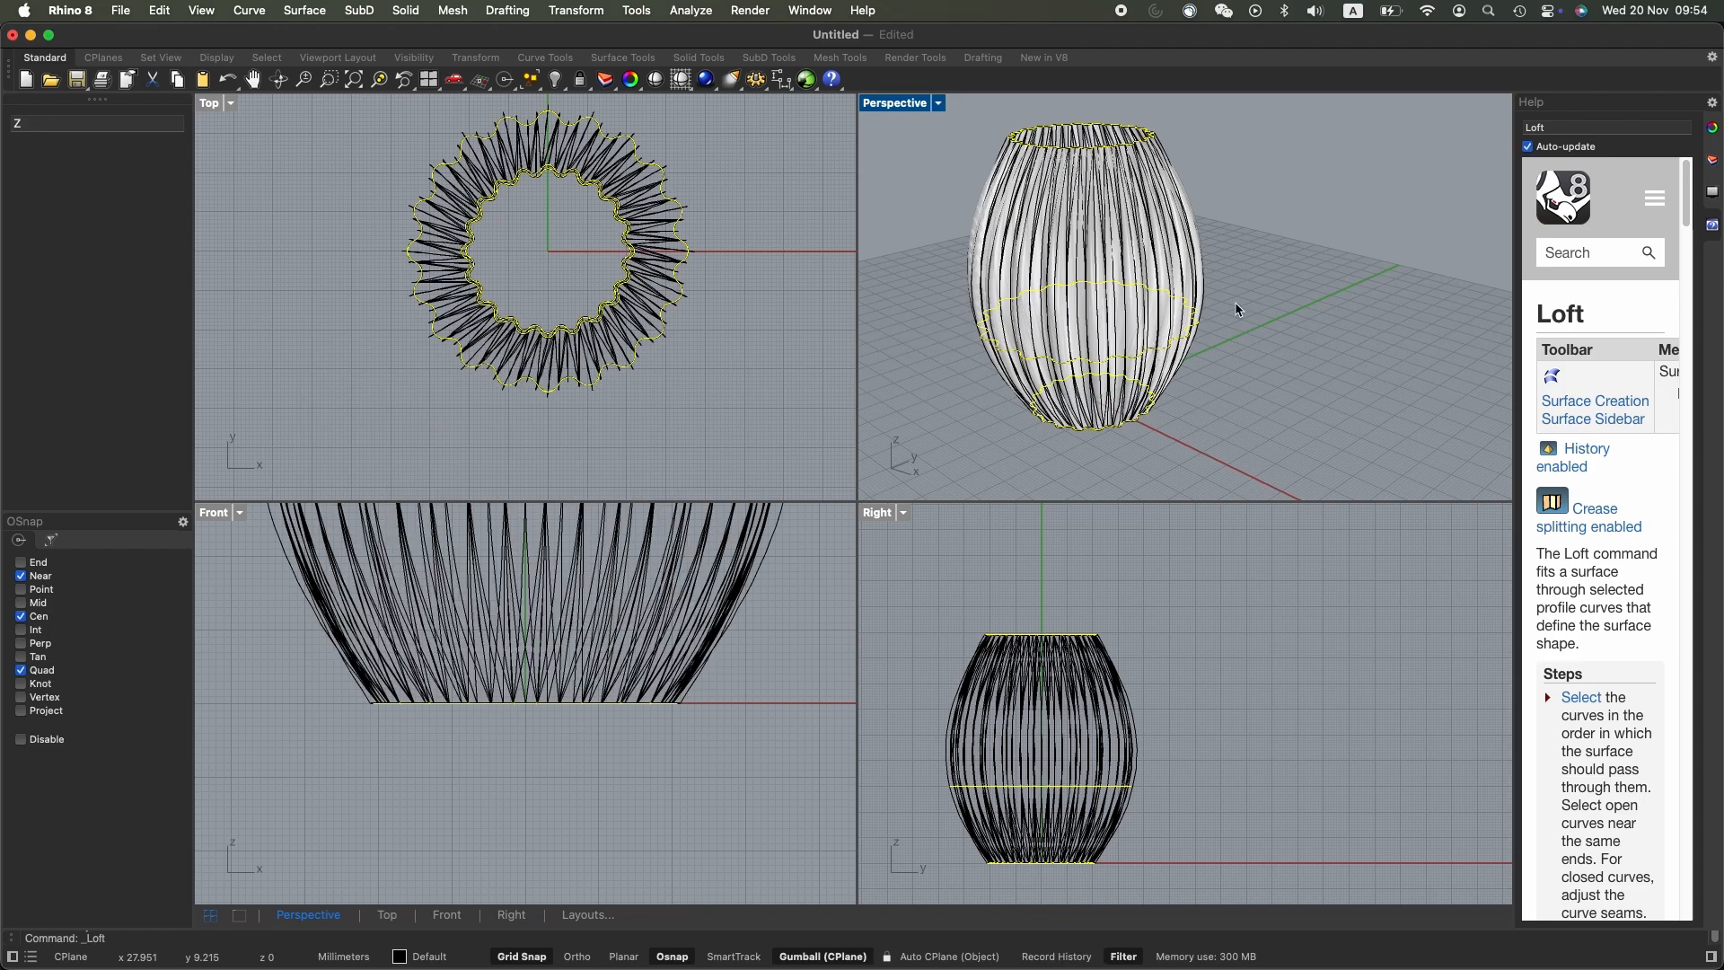
text(Z)
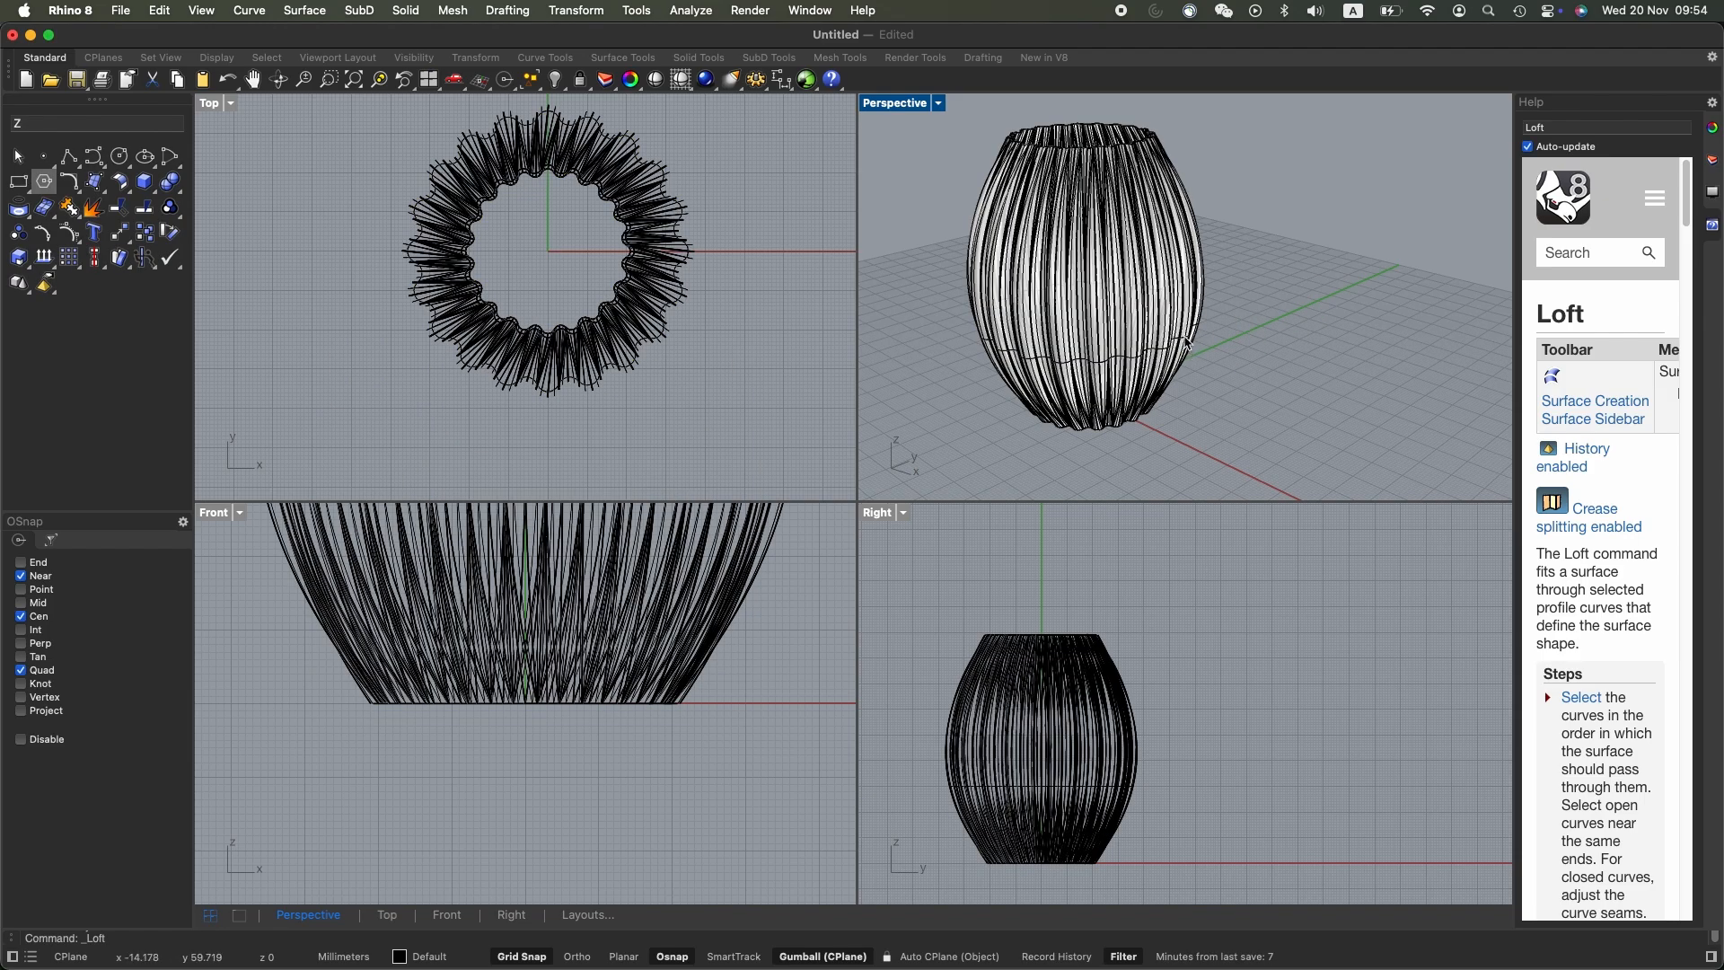
Rotate the middle profile curve counter-clockwise about the vertical axis to twist the lofted vase, and lower the curve towards the base
click(1187, 343)
click(1183, 344)
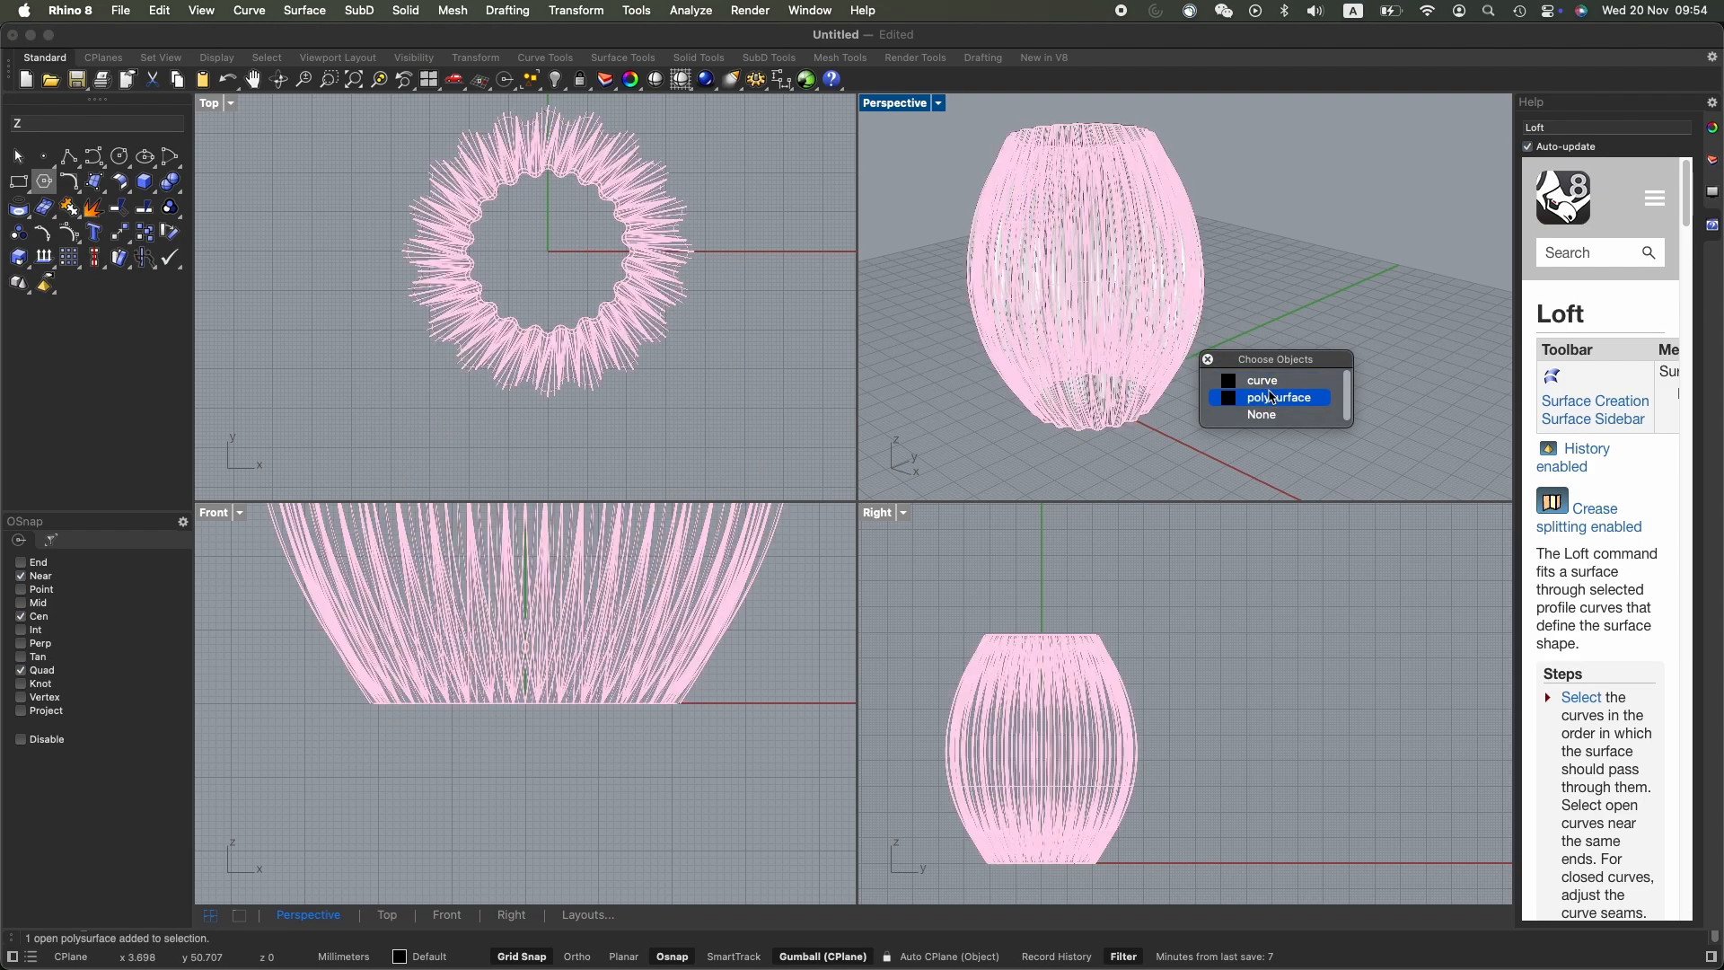
click(1256, 375)
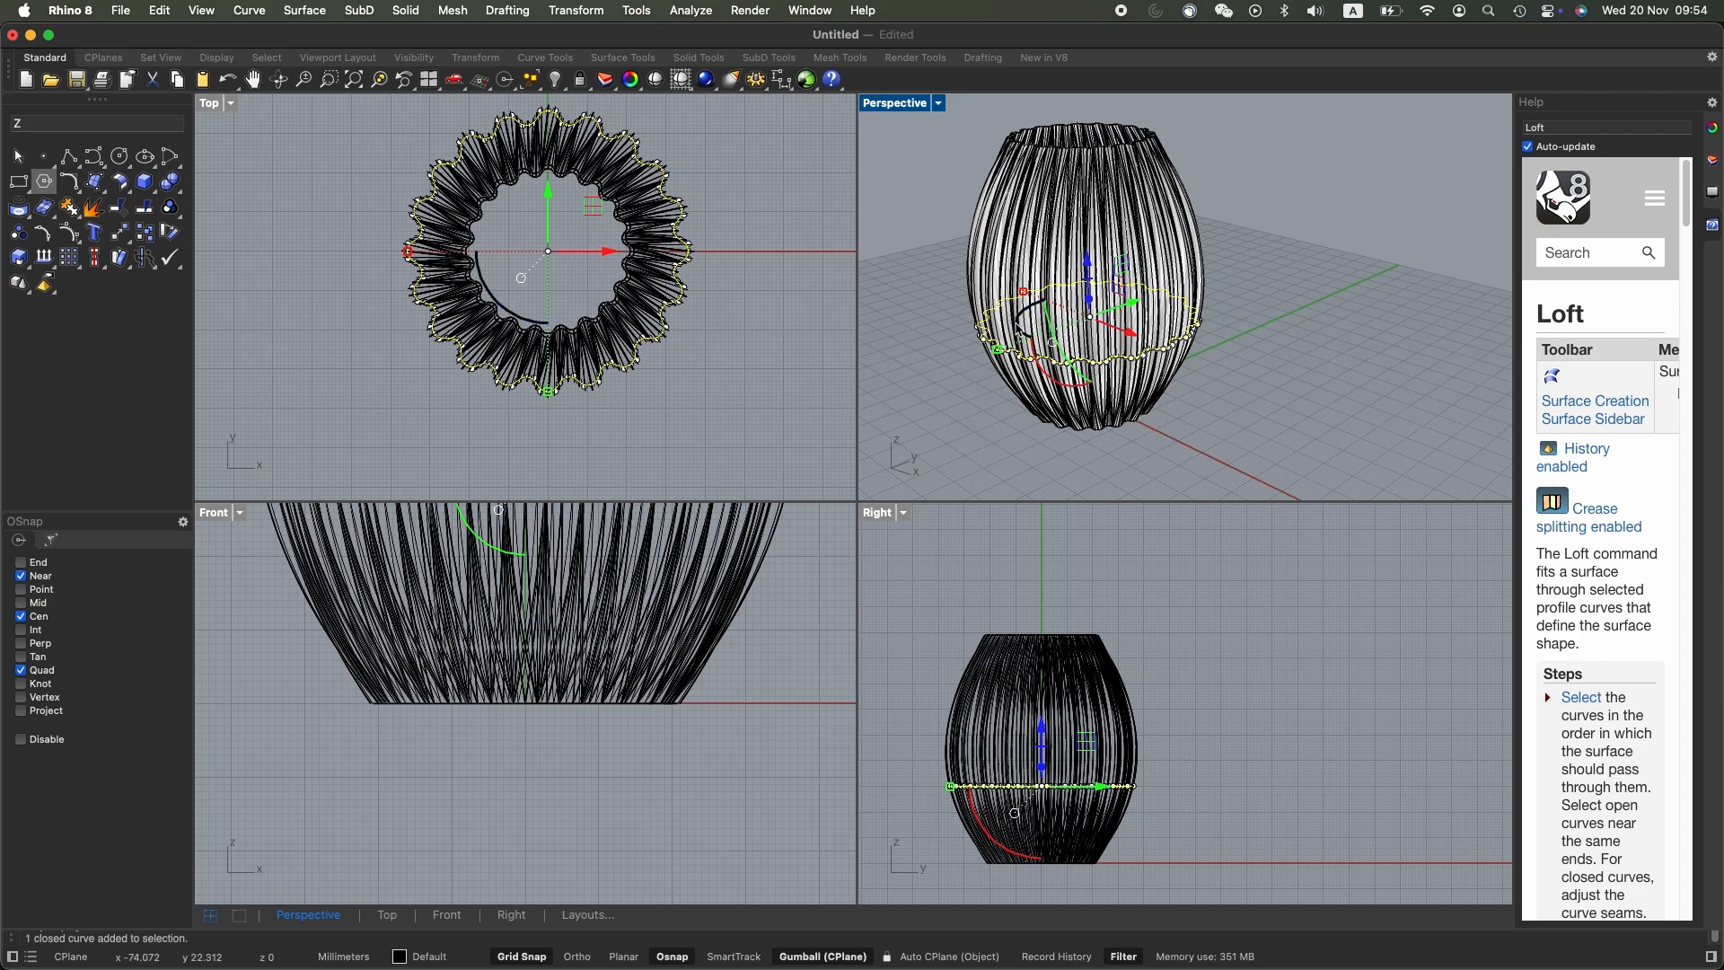
drag(1022, 334, 1073, 350)
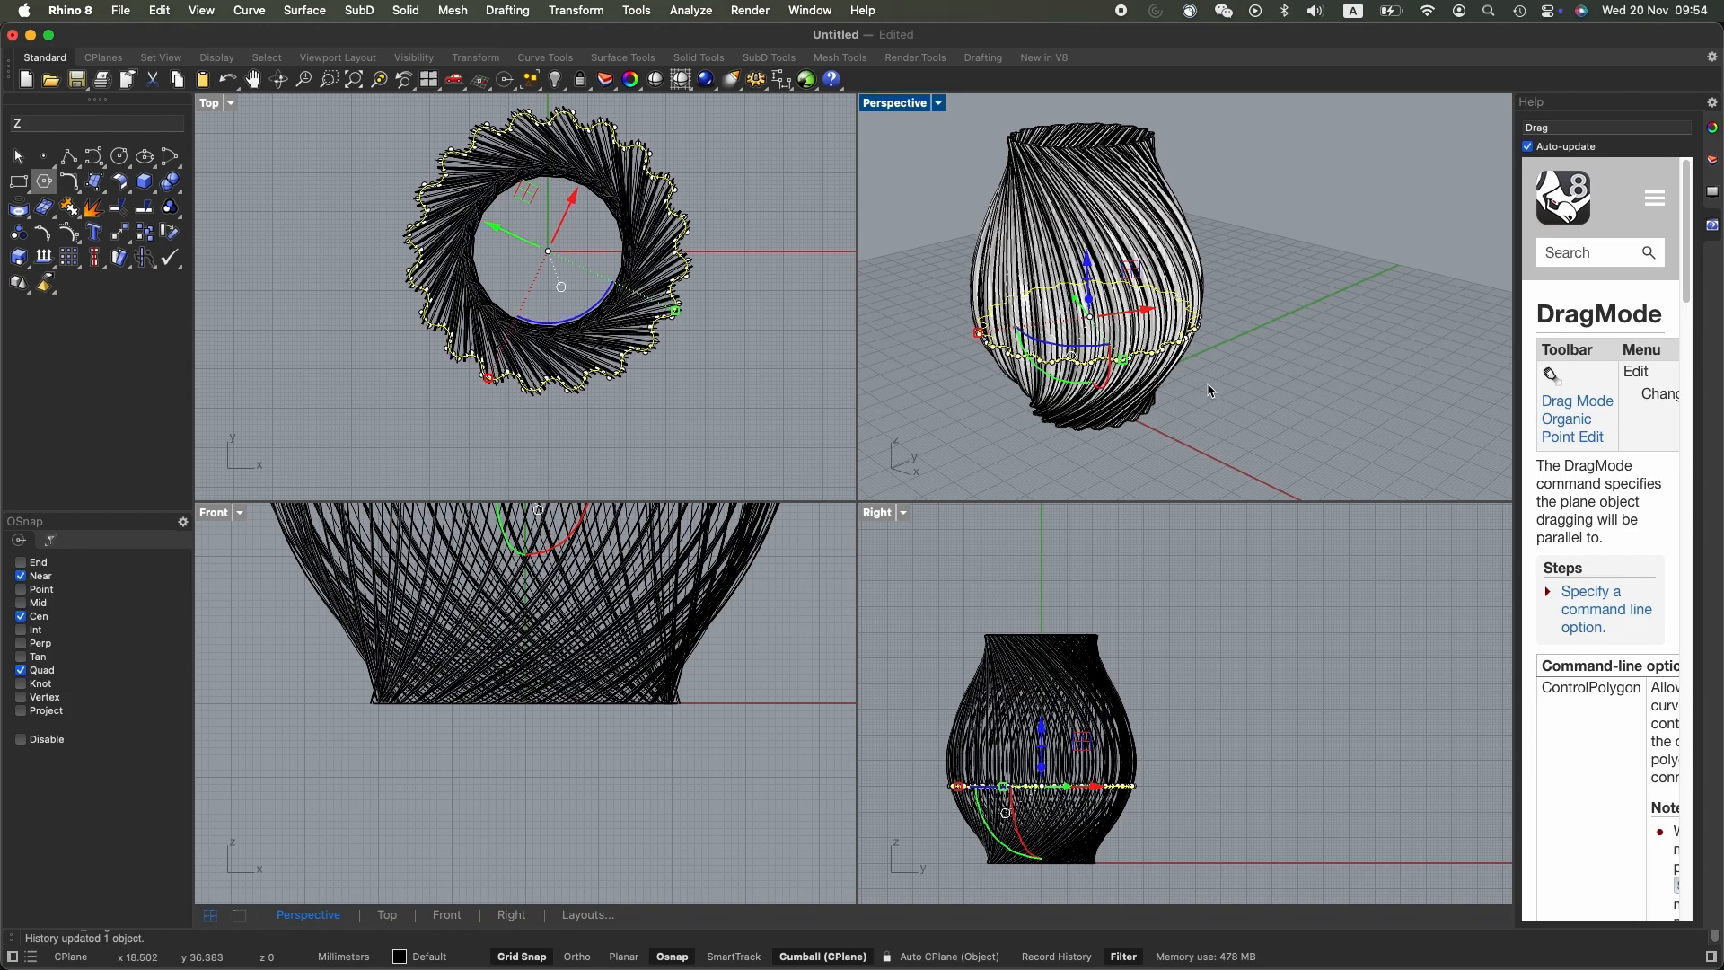
mouse_move(1206, 384)
right_down()
mouse_move(1135, 202)
mouse_move(1124, 430)
mouse_move(1214, 405)
mouse_move(1201, 391)
right_up()
drag(1097, 257, 1092, 311)
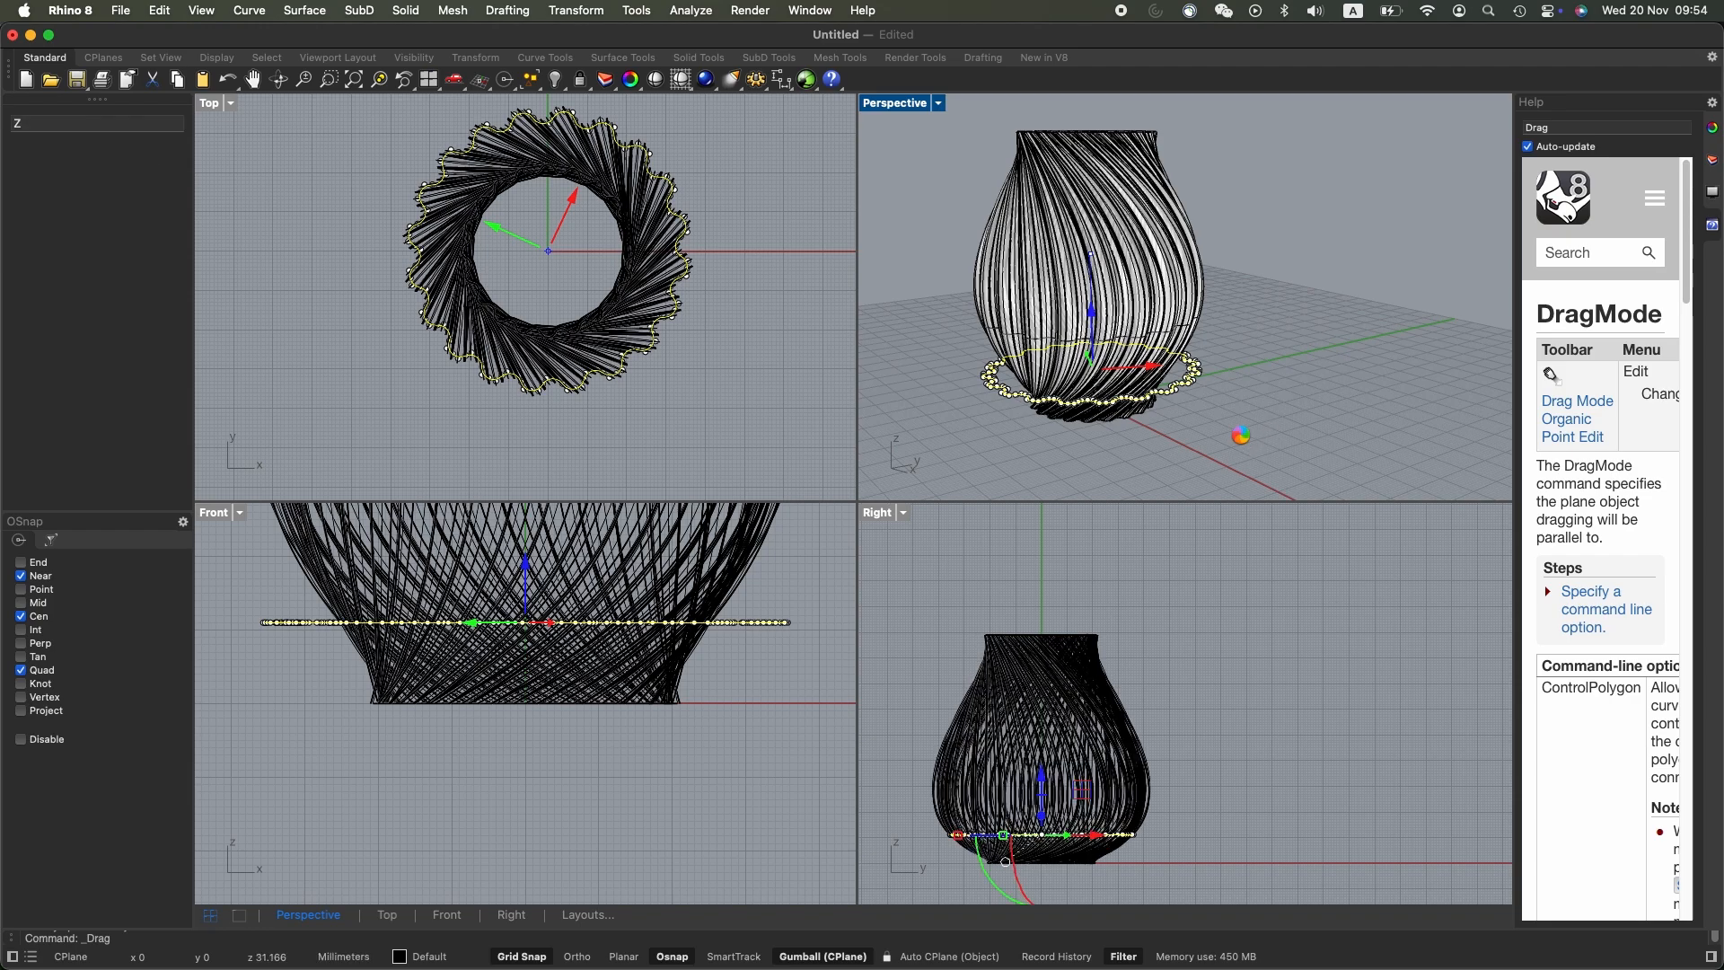
Raise the middle profile curve to the vase's mid-height, and lower it to about 24 mm above the base
right_drag(1241, 433, 1131, 325)
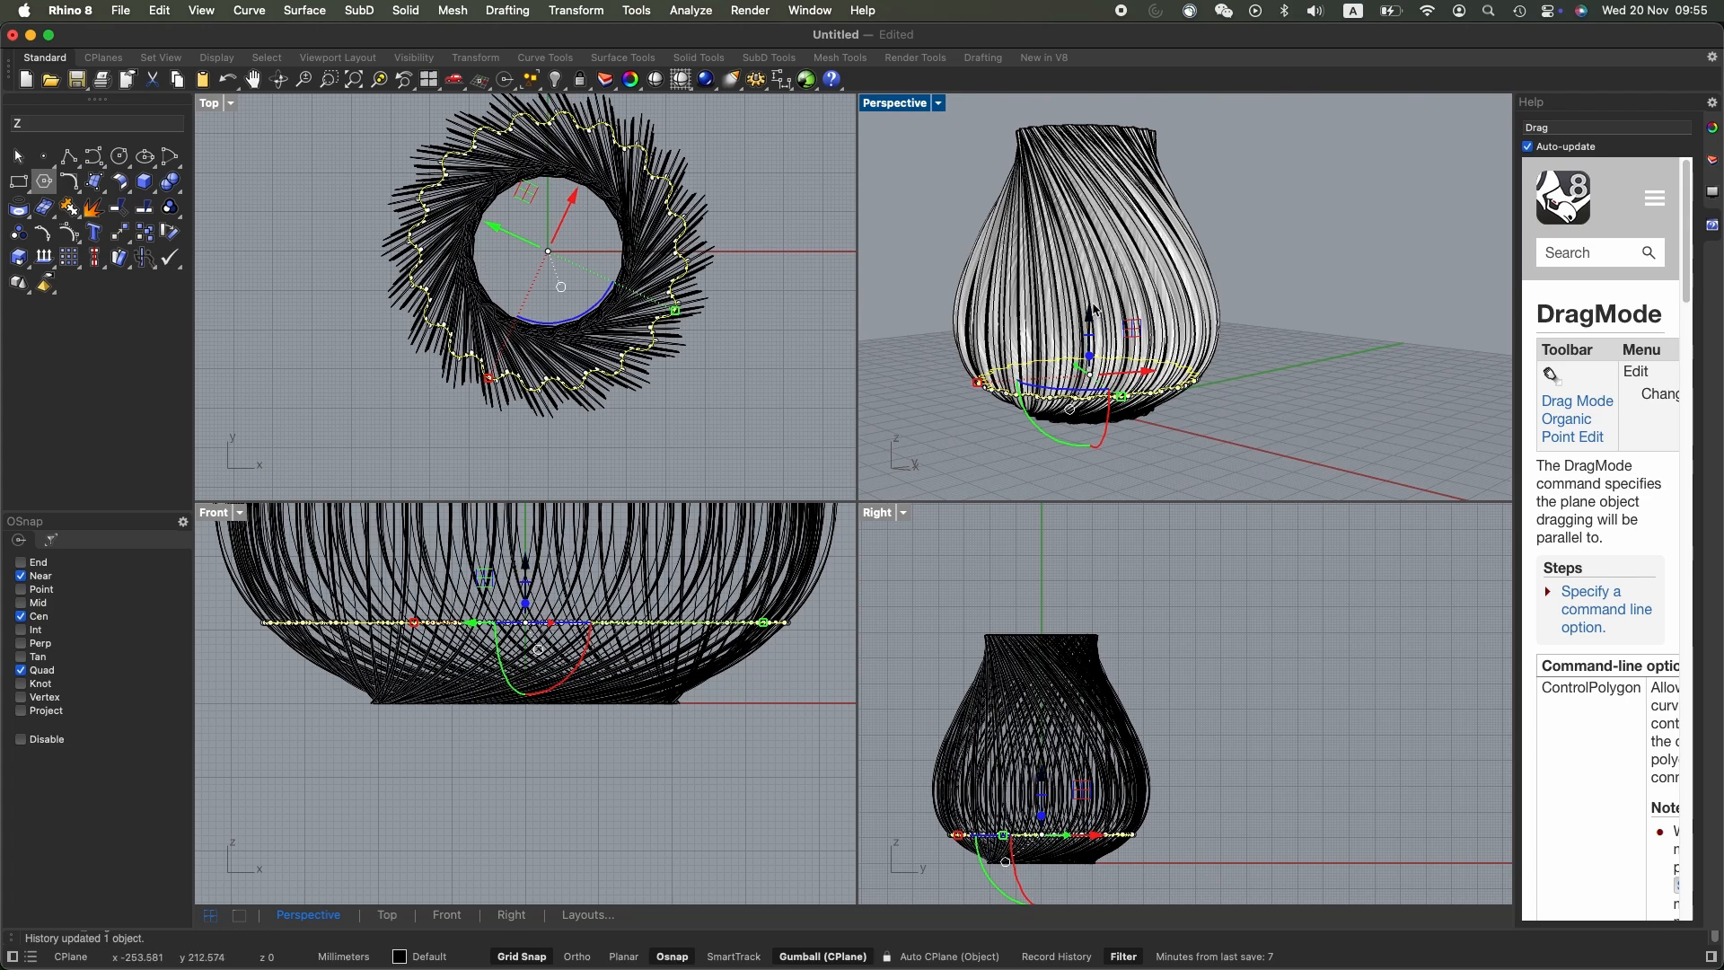
drag(1090, 316, 1133, 234)
text(Z)
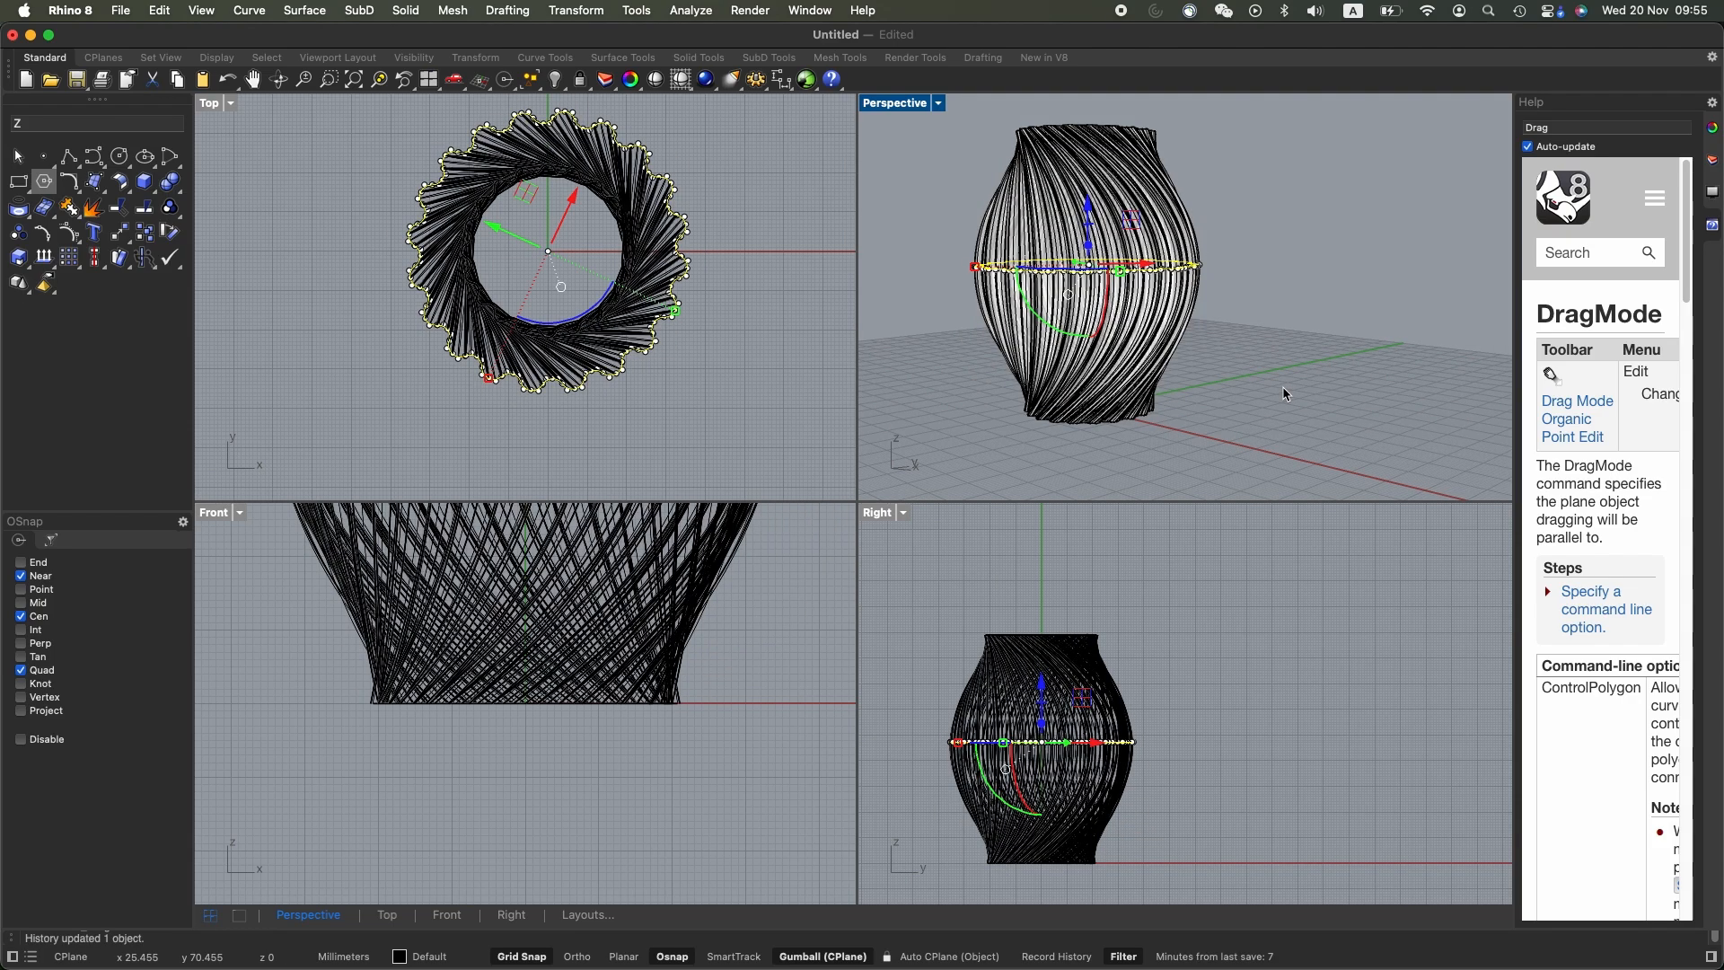
drag(1090, 218, 1096, 293)
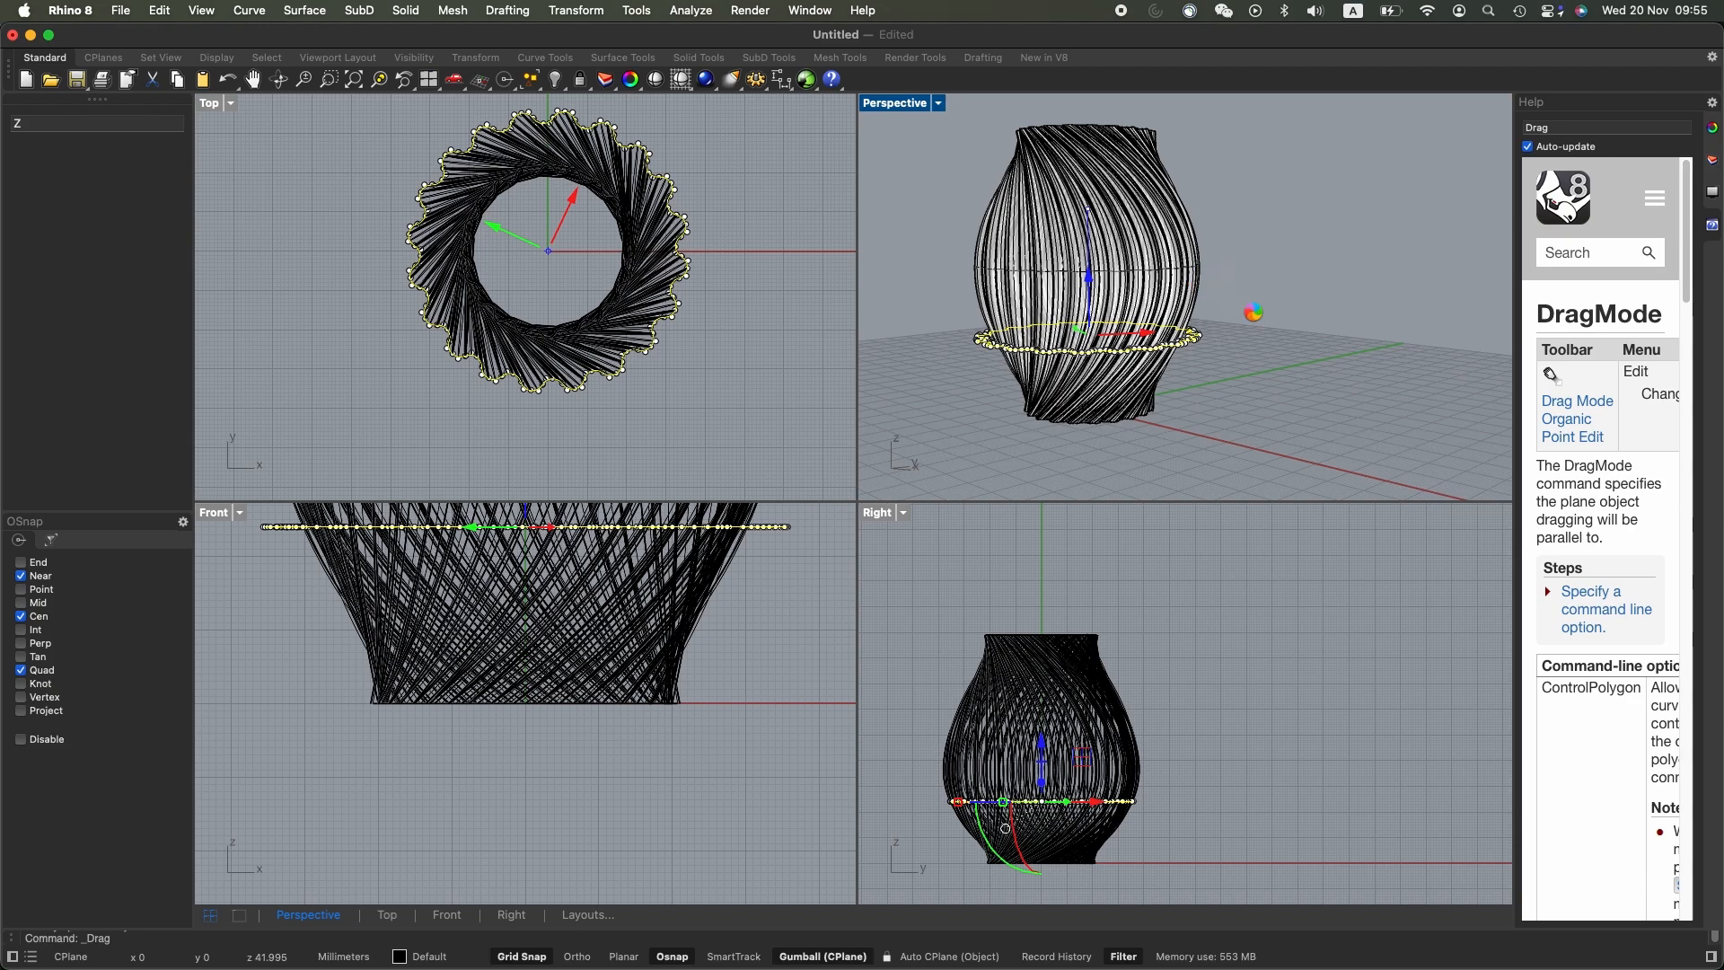
Delete the lofted vase and place a smaller, uniformly scaled copy of the middle curve about 60 mm above the base
click(1209, 273)
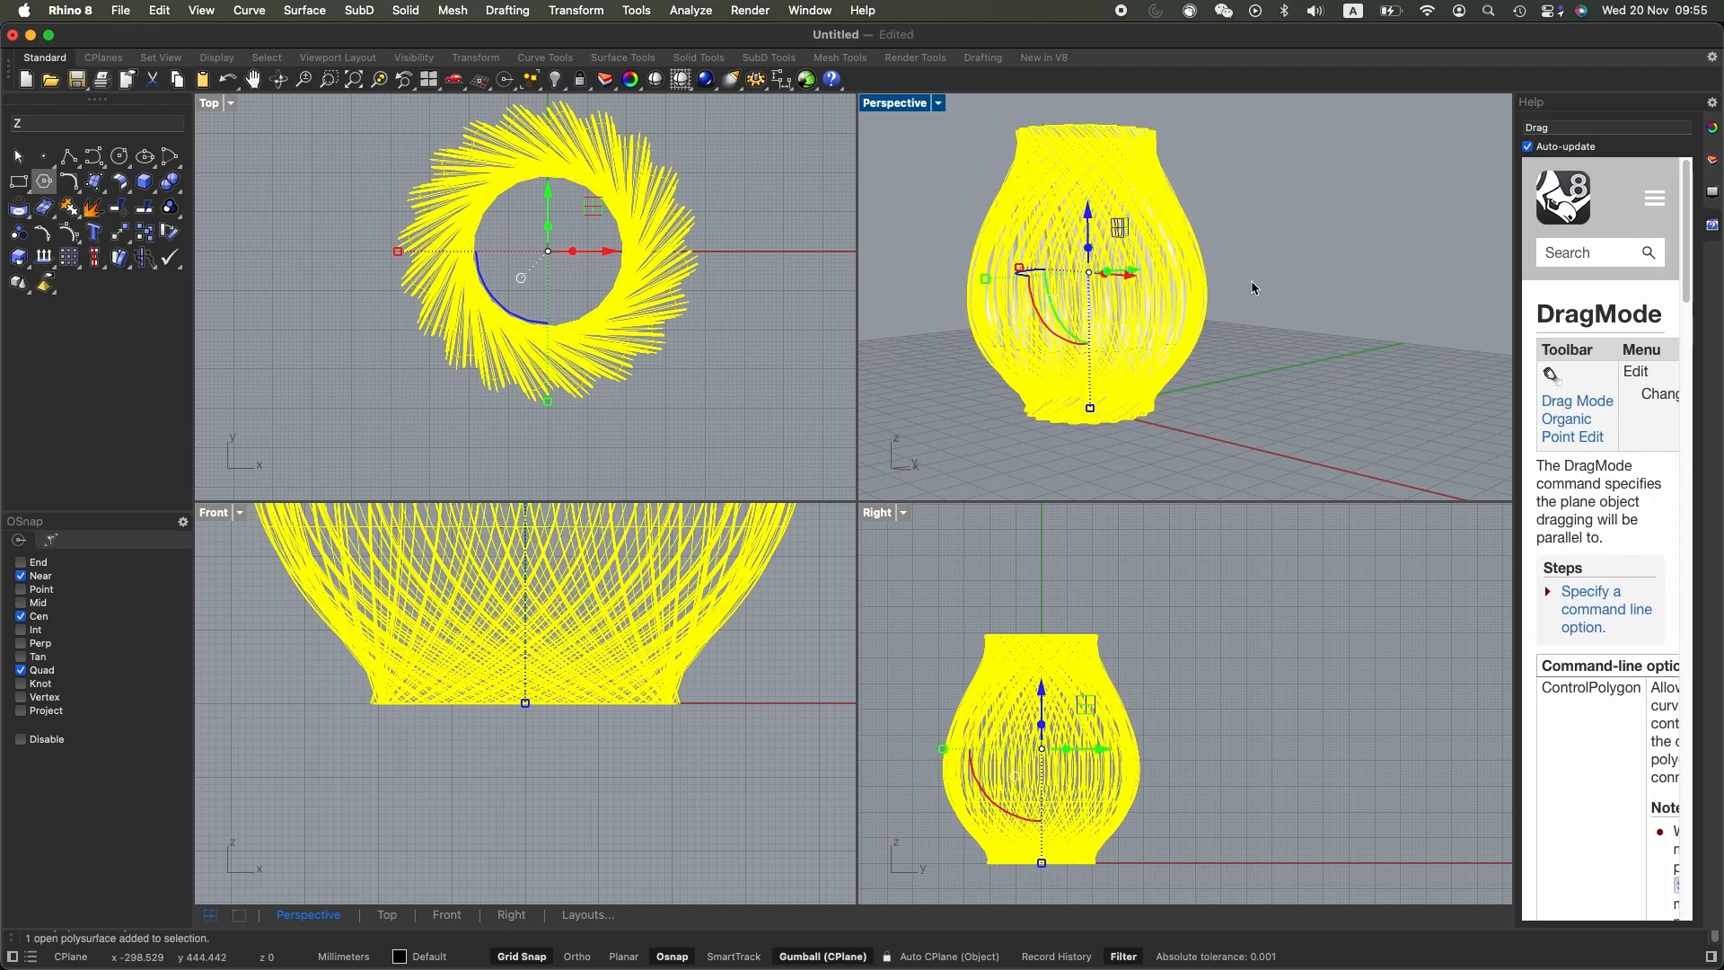
key(Delete)
click(1095, 340)
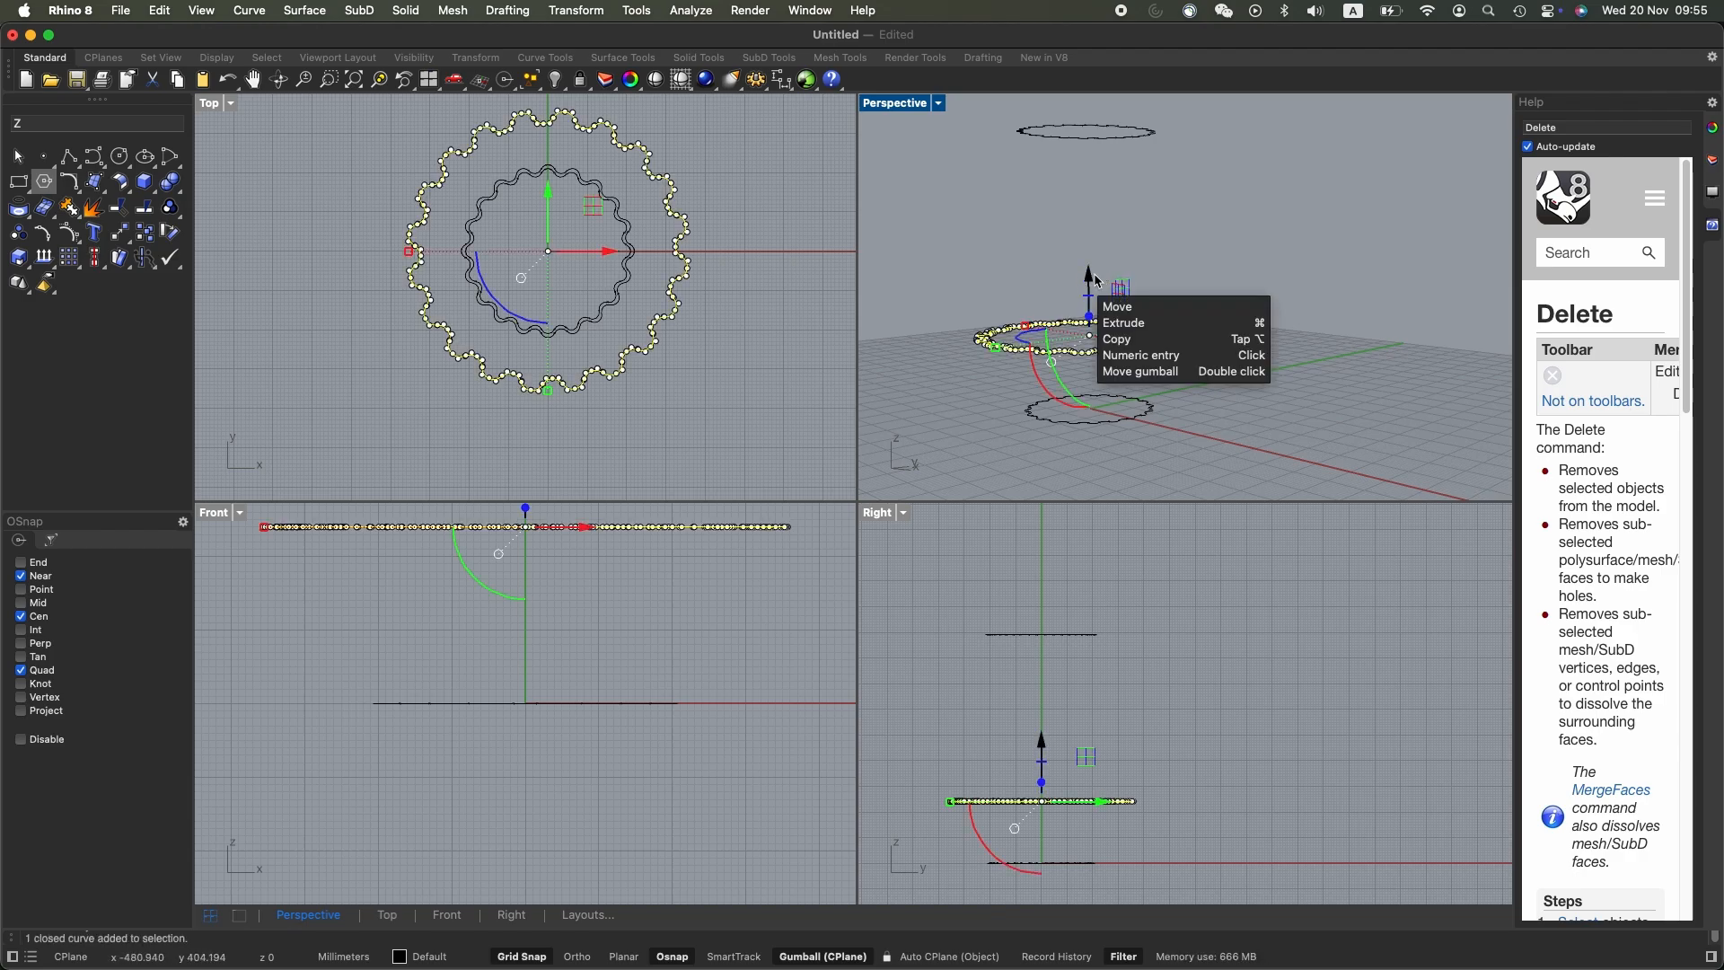
drag(1090, 285, 1102, 173)
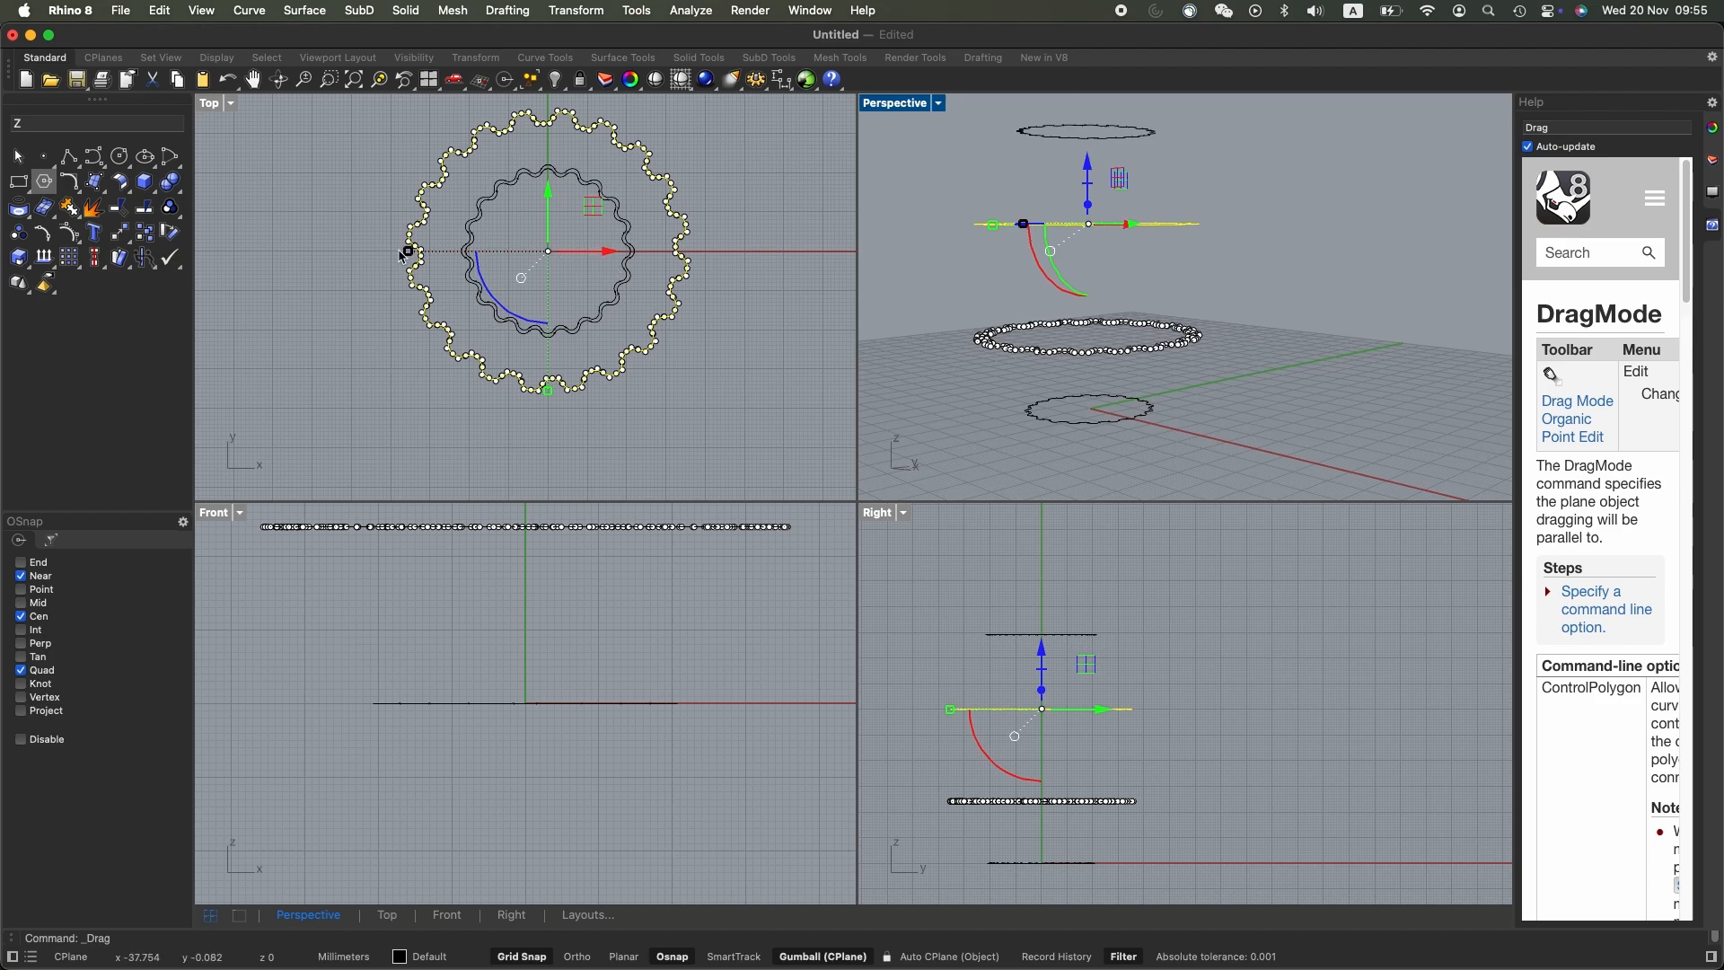
shift+drag(406, 253, 444, 257)
click(1339, 316)
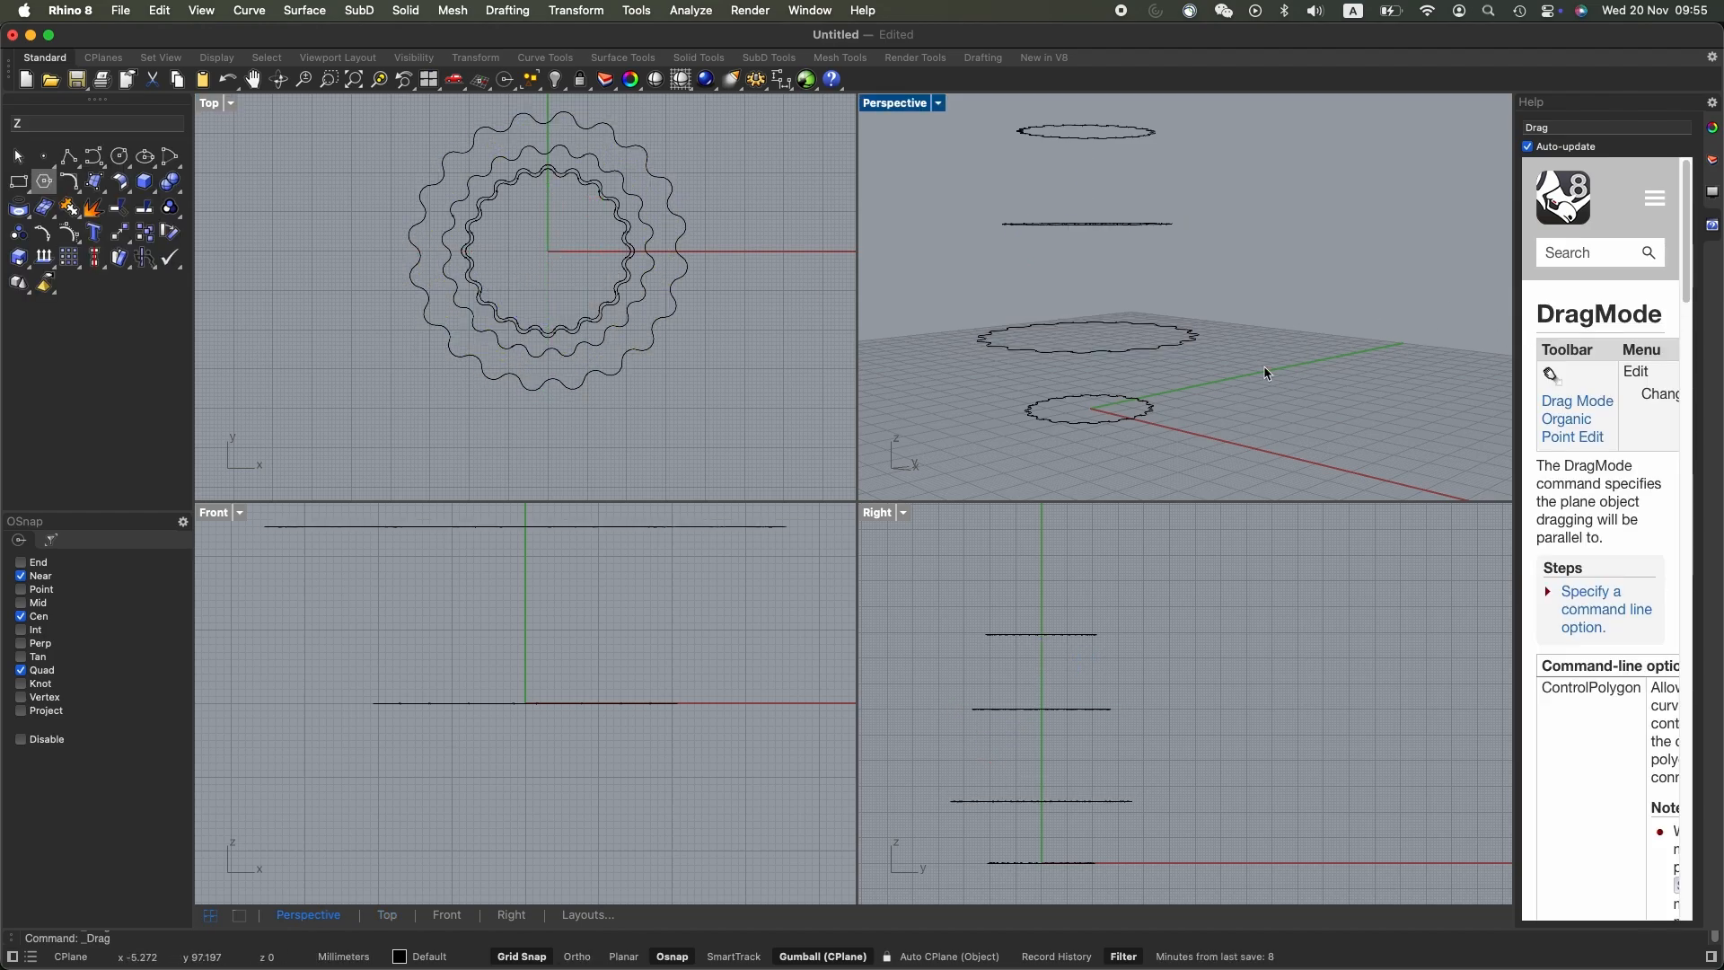
Turn on Record History and loft the four profile curves from bottom to top, using Normal style and Do not simplify
right_drag(1264, 368, 1277, 356)
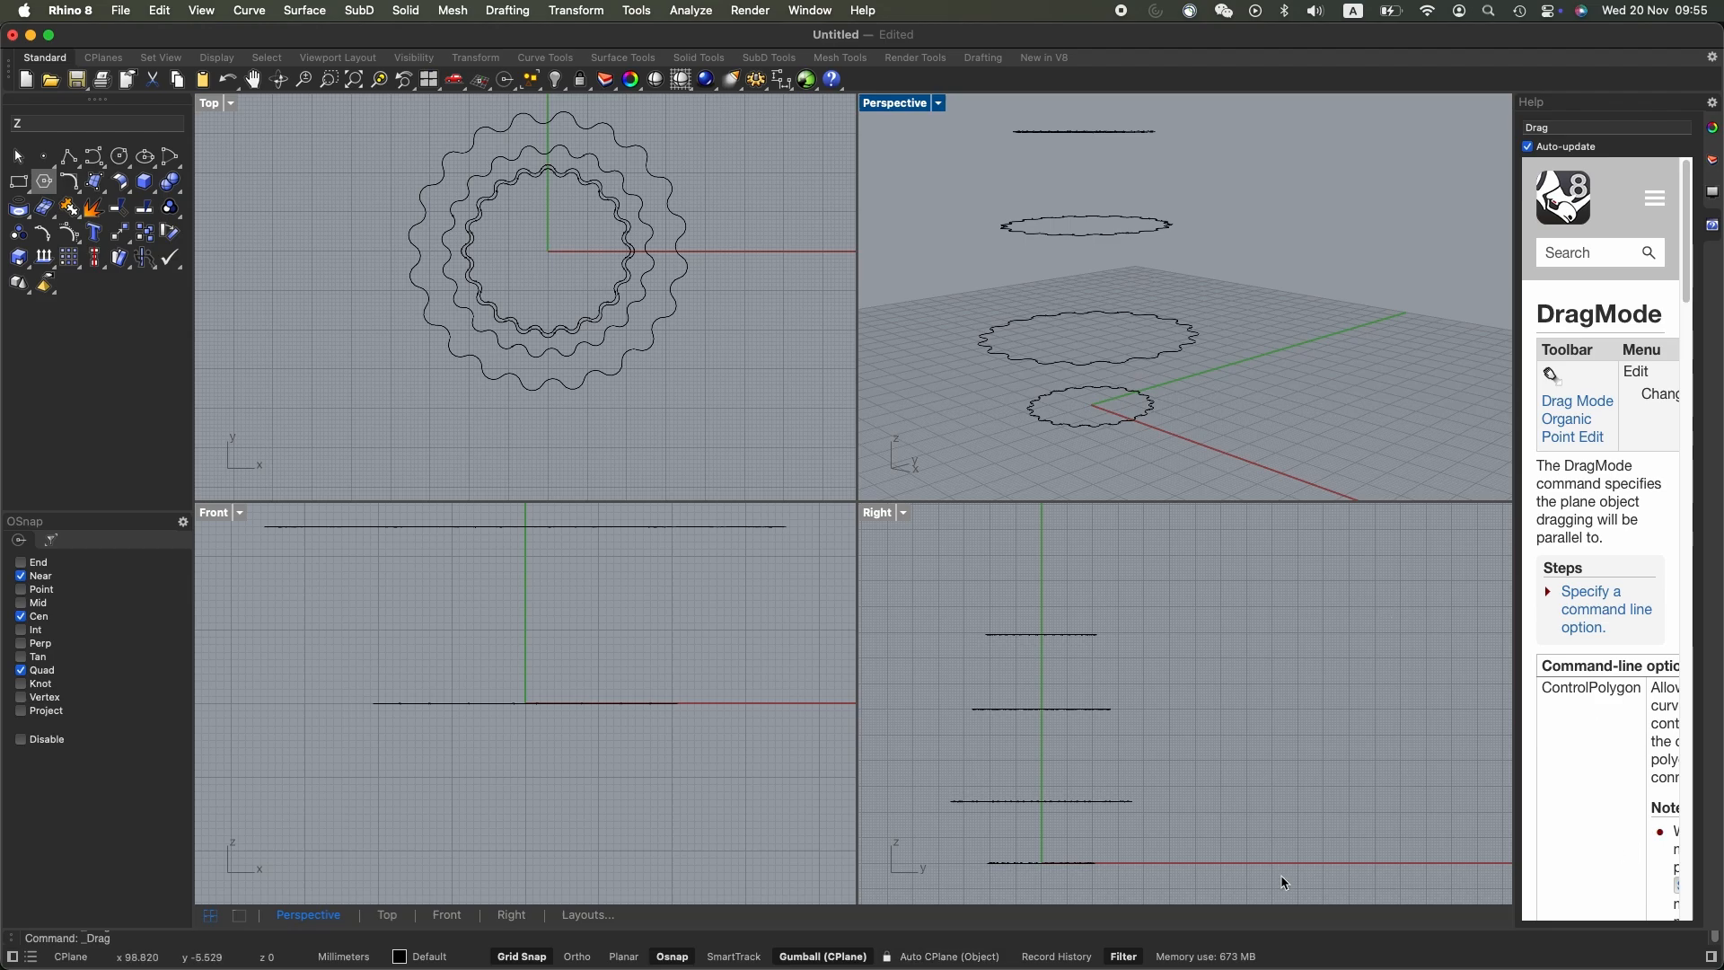
click(1057, 956)
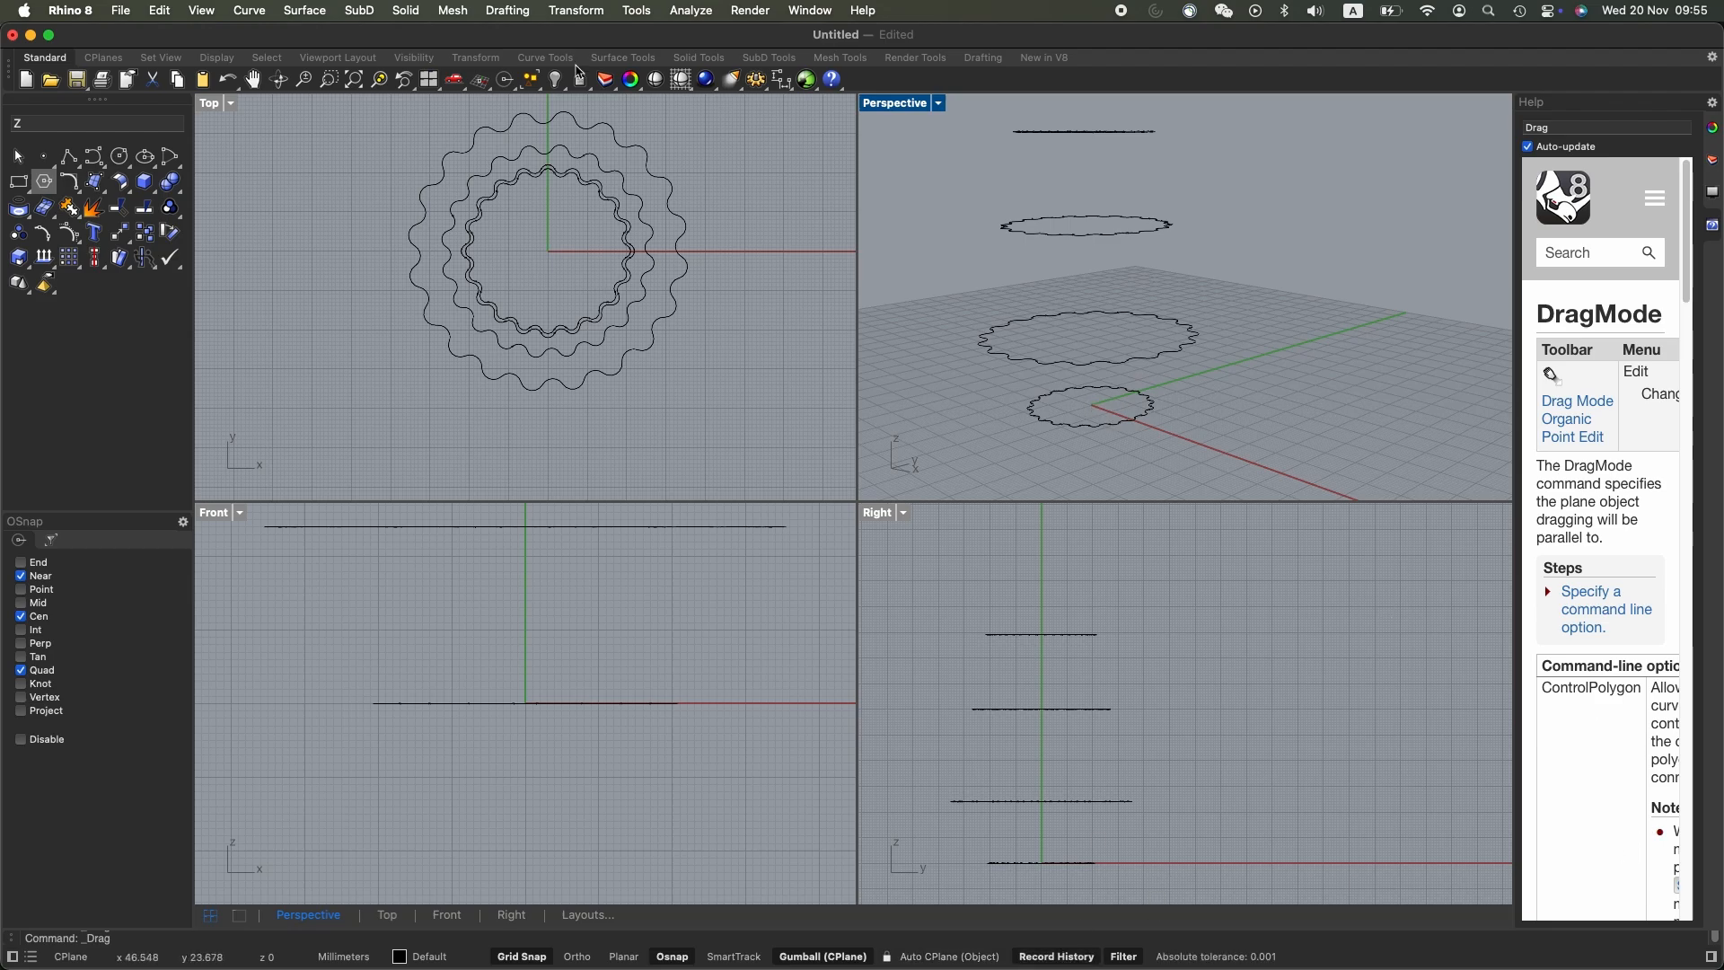
click(293, 11)
click(300, 54)
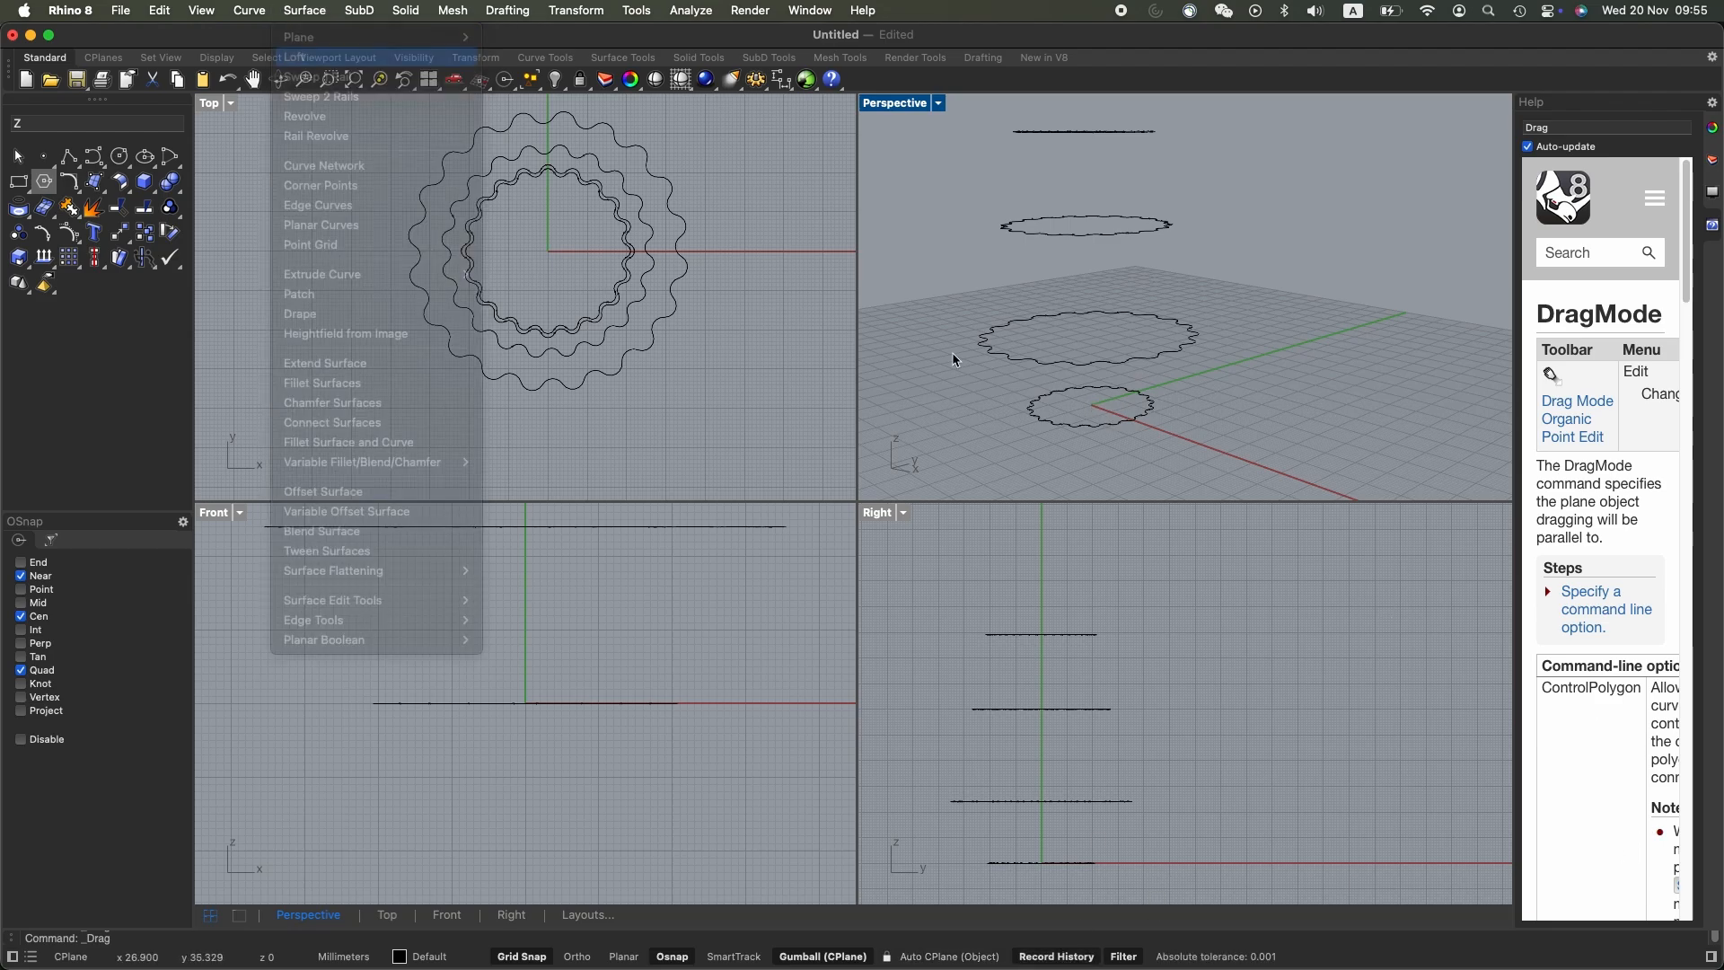
click(1111, 424)
click(1116, 364)
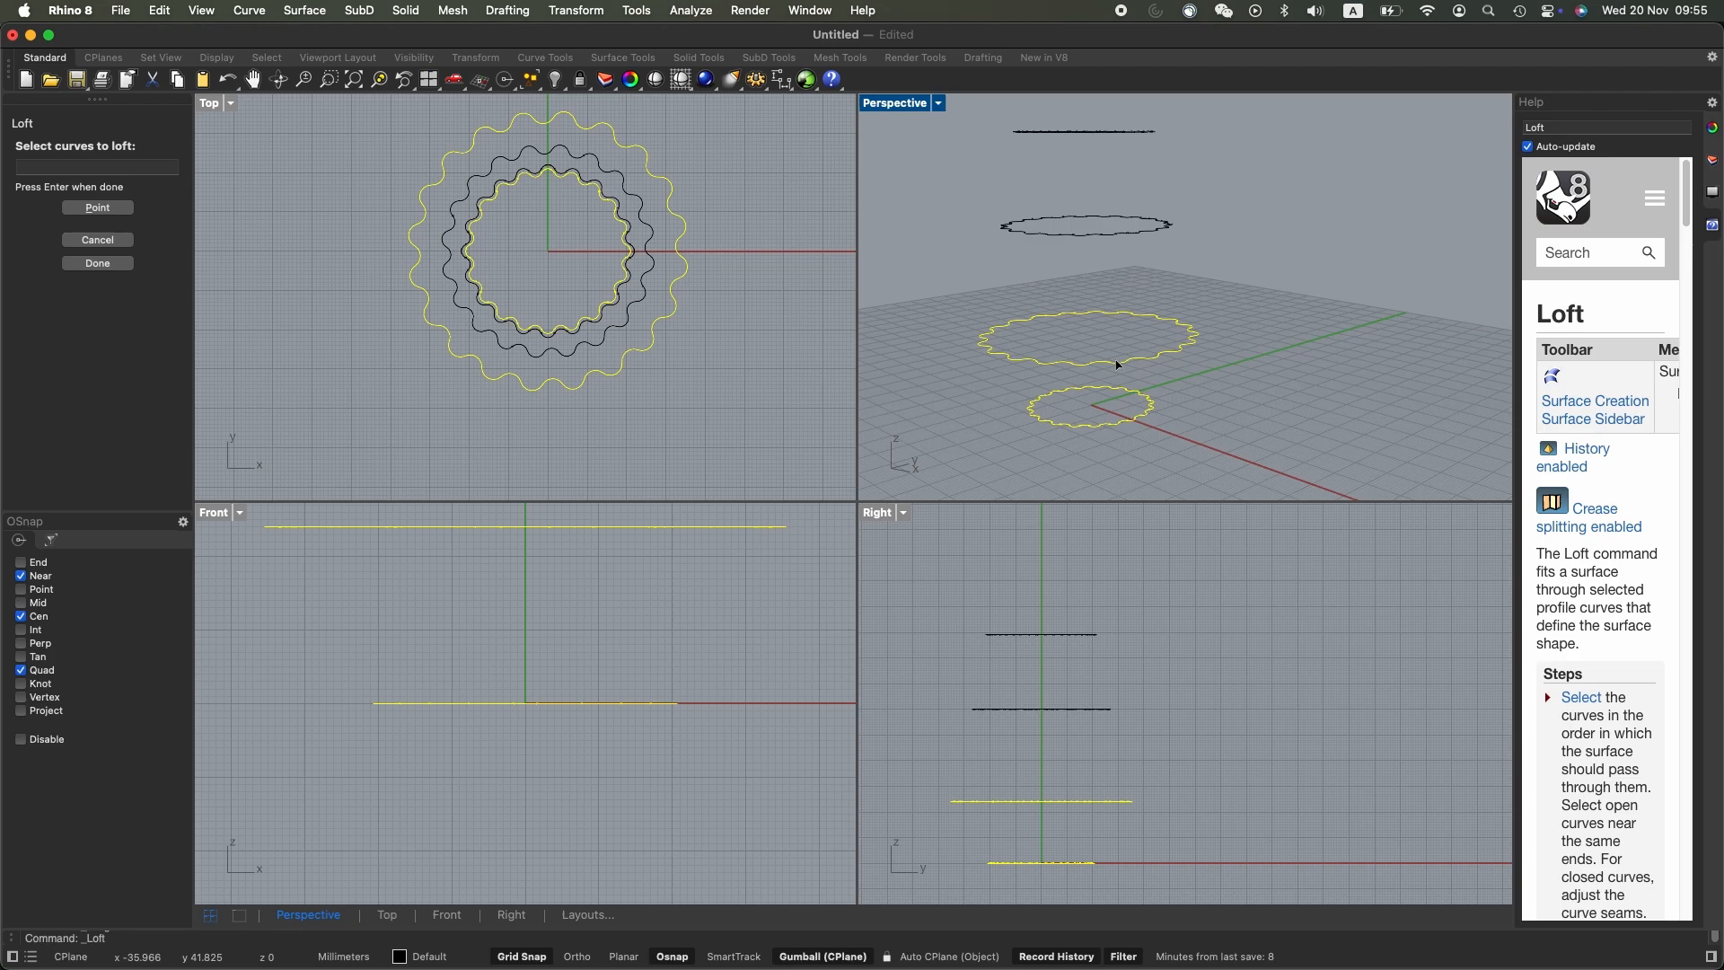
click(1114, 234)
right_drag(1110, 123, 1128, 192)
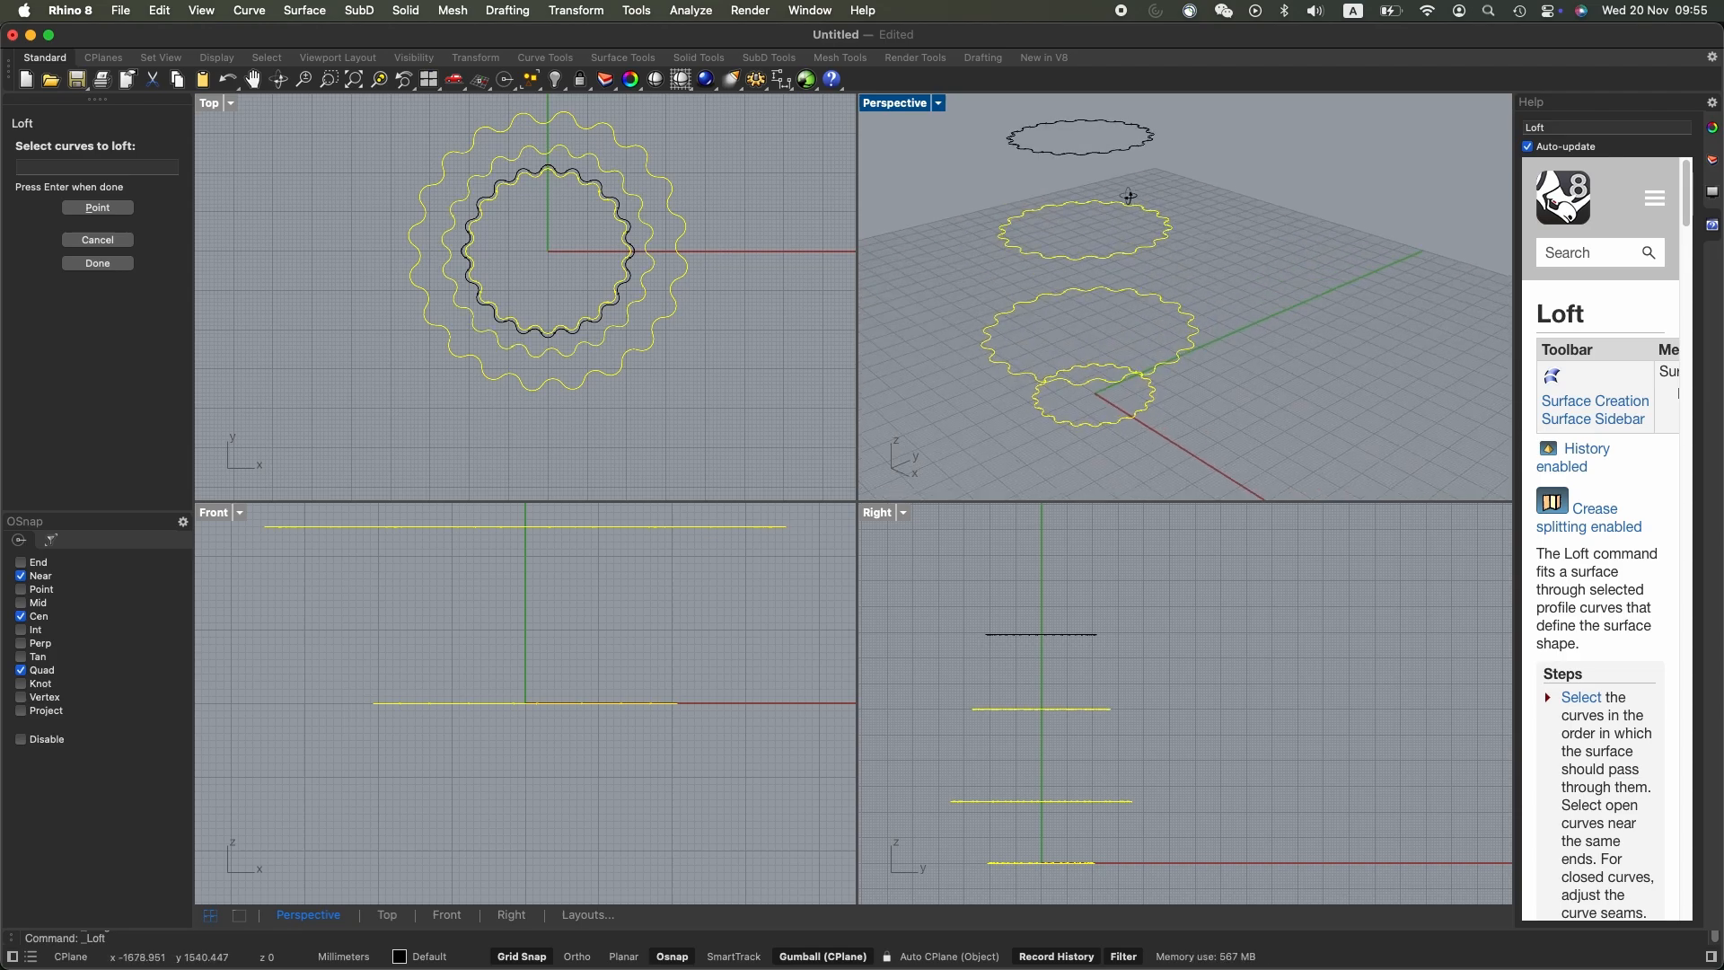
click(1103, 155)
key(Return)
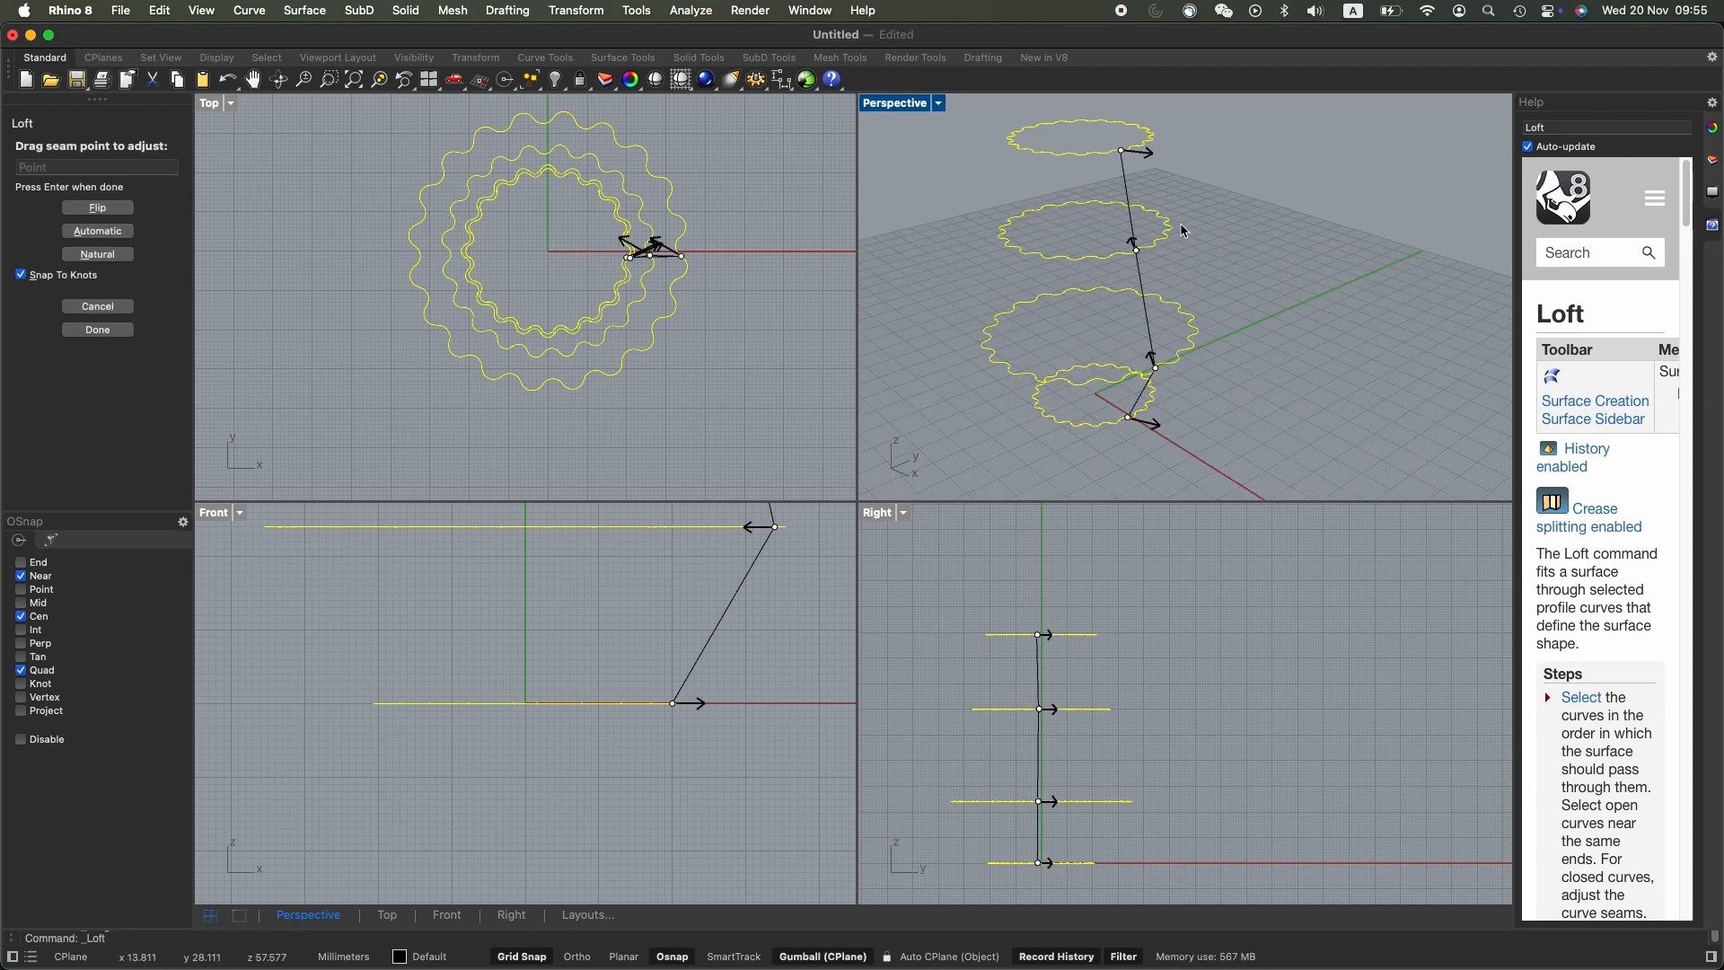
key(Return)
right_drag(1181, 231, 1279, 368)
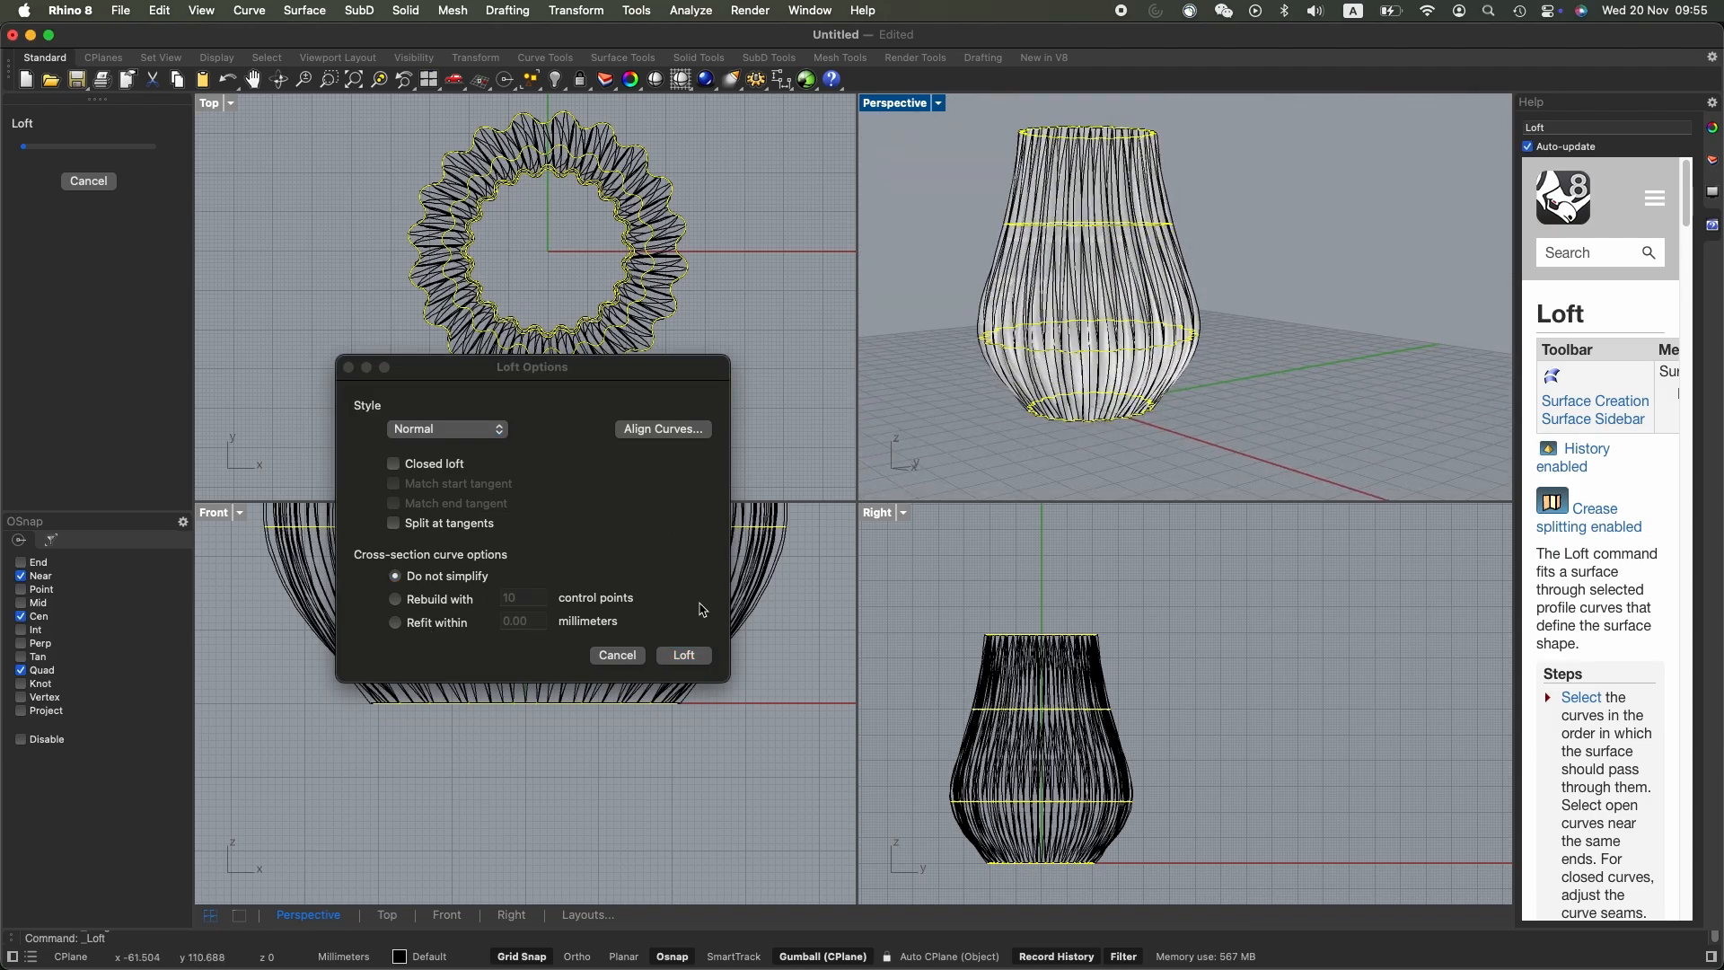
click(686, 655)
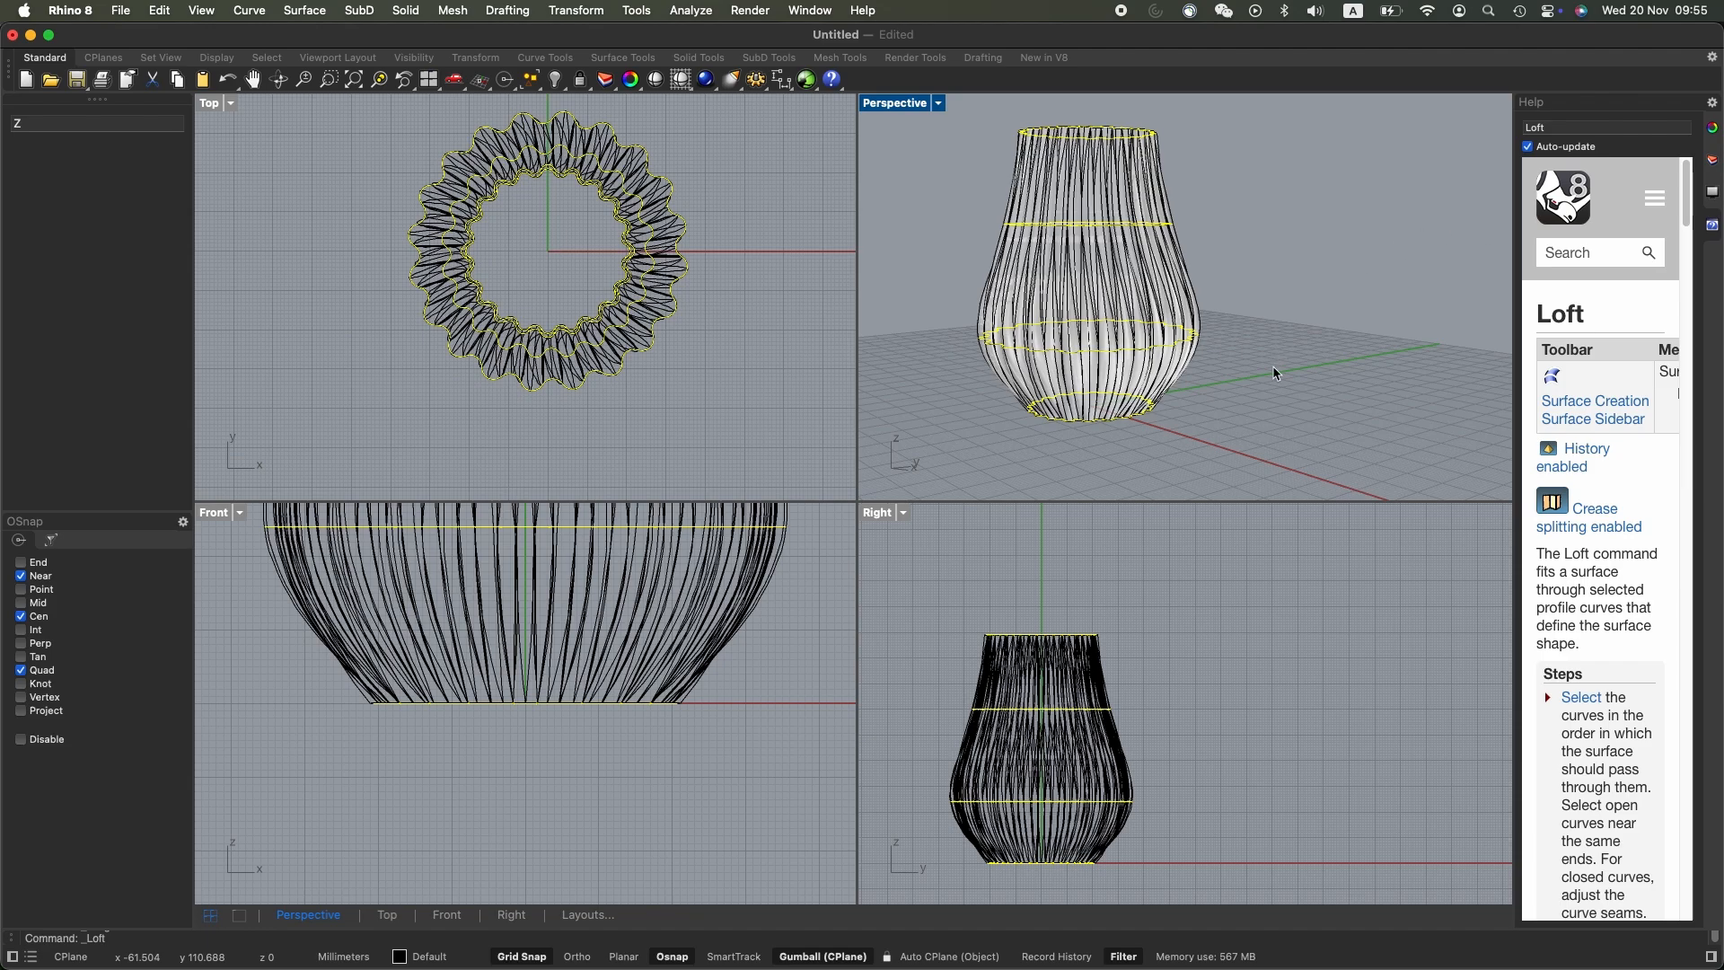
Rotate the upper middle profile curve clockwise about the vertical axis to twist the upper part of the vase
click(1157, 232)
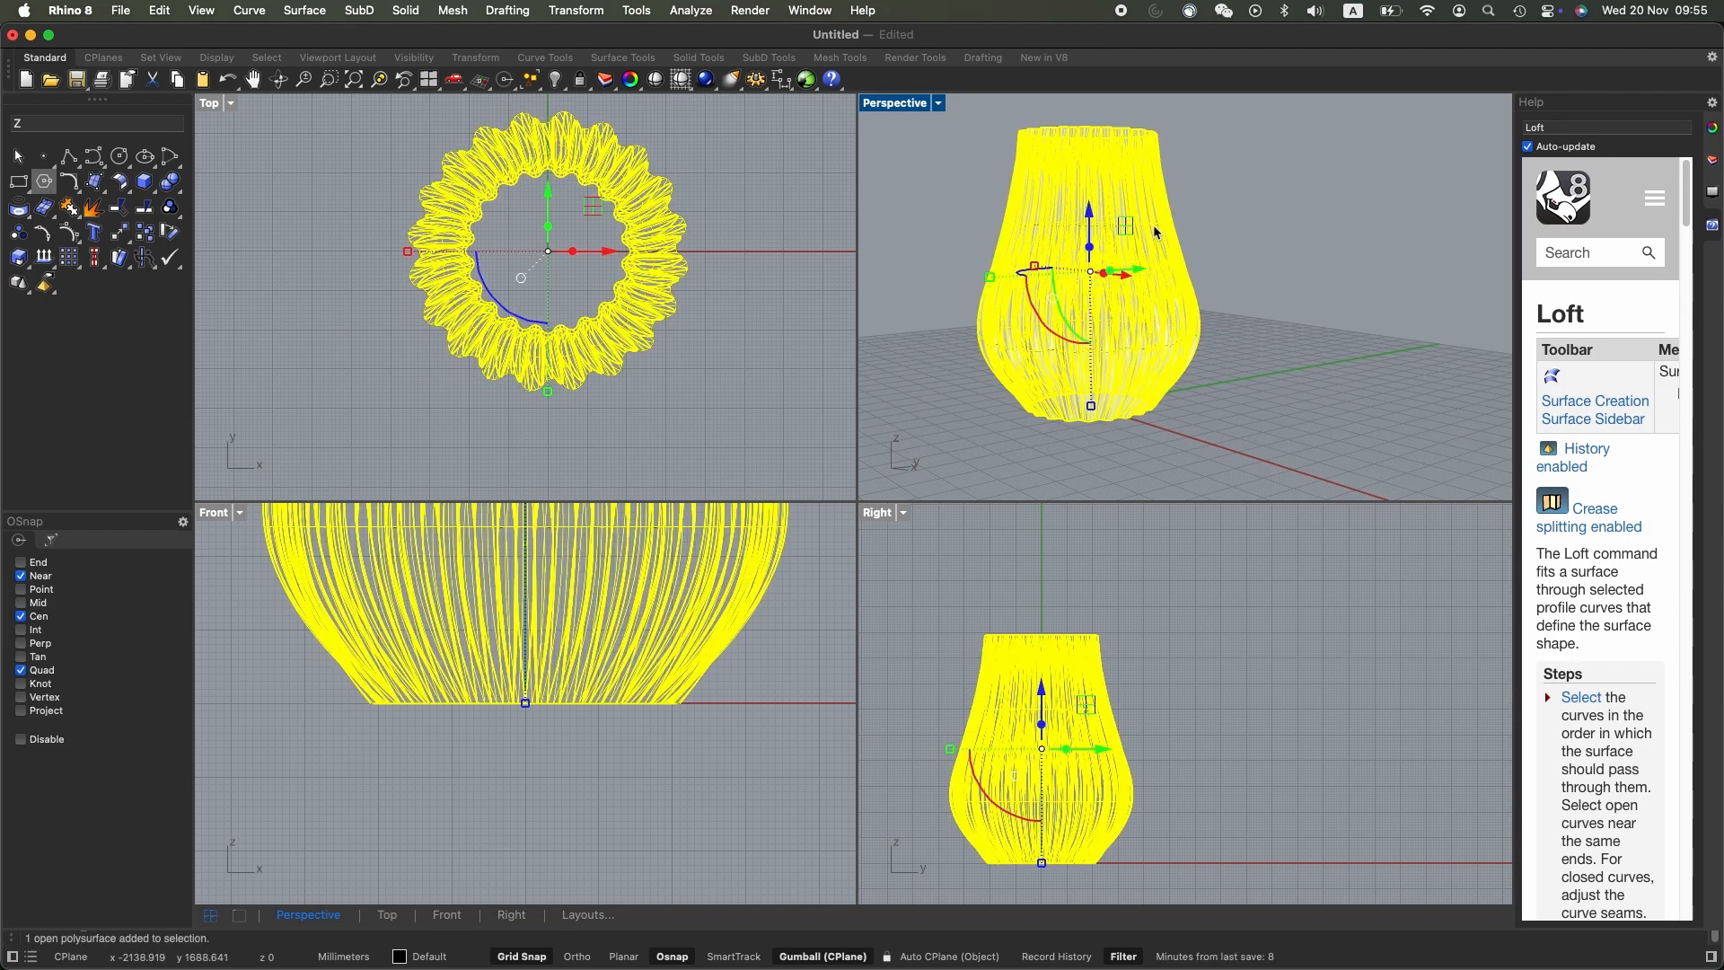
click(1167, 231)
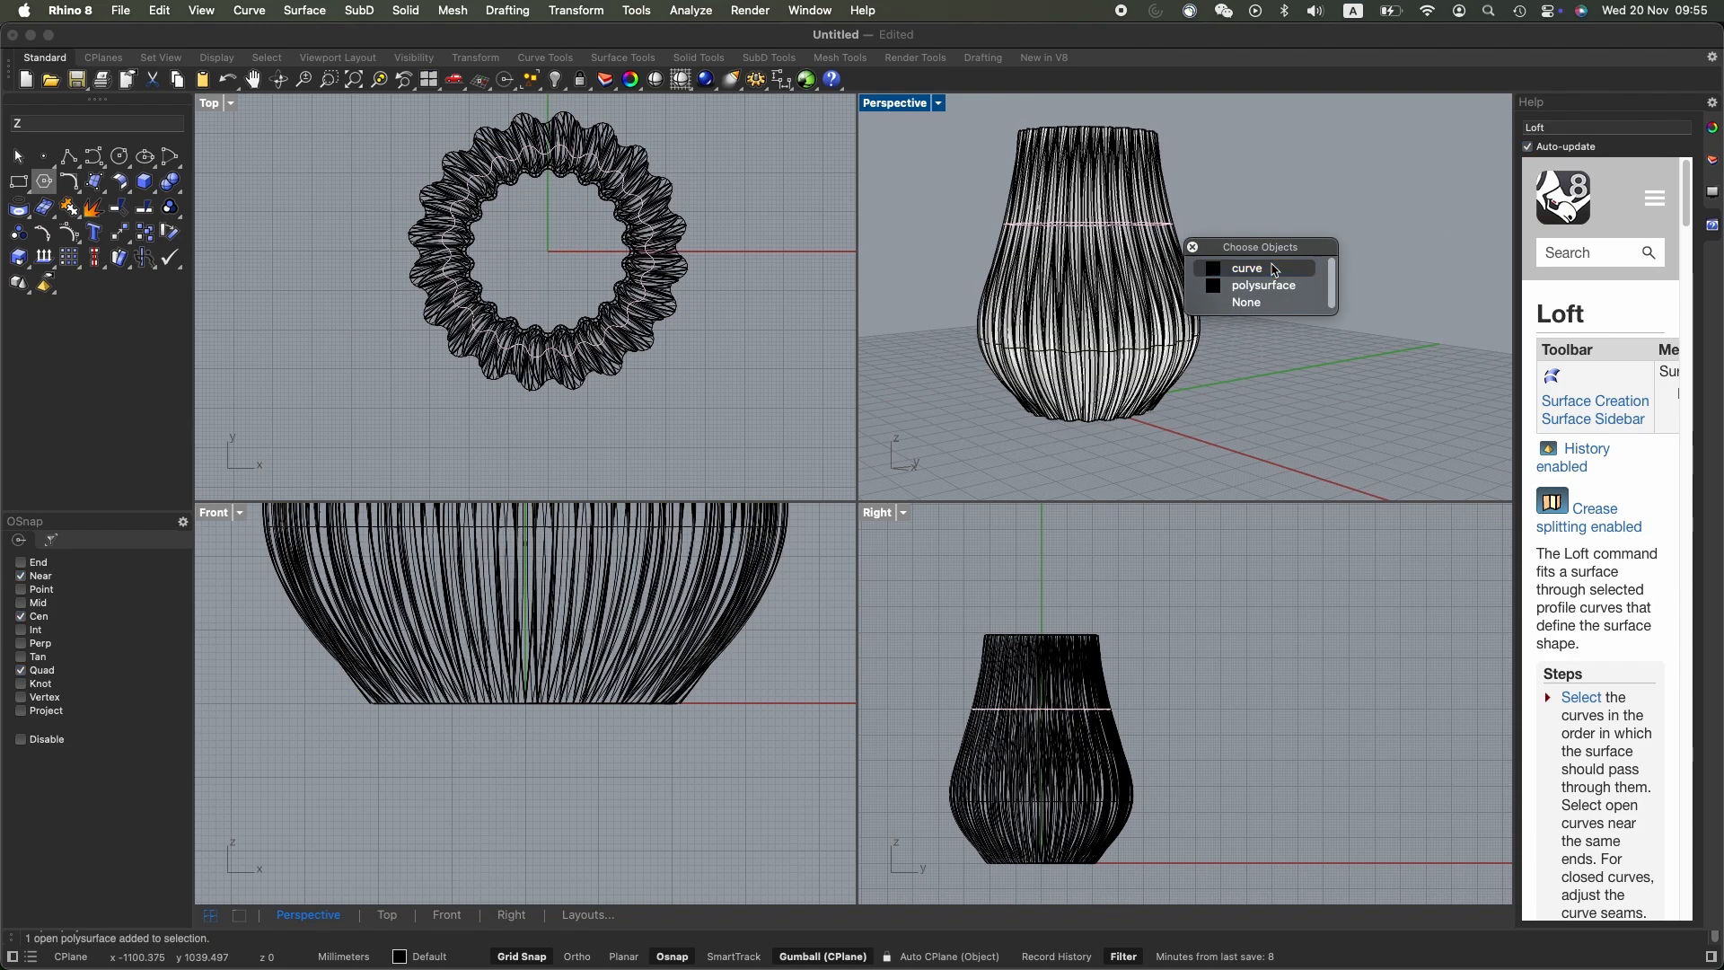
click(1274, 269)
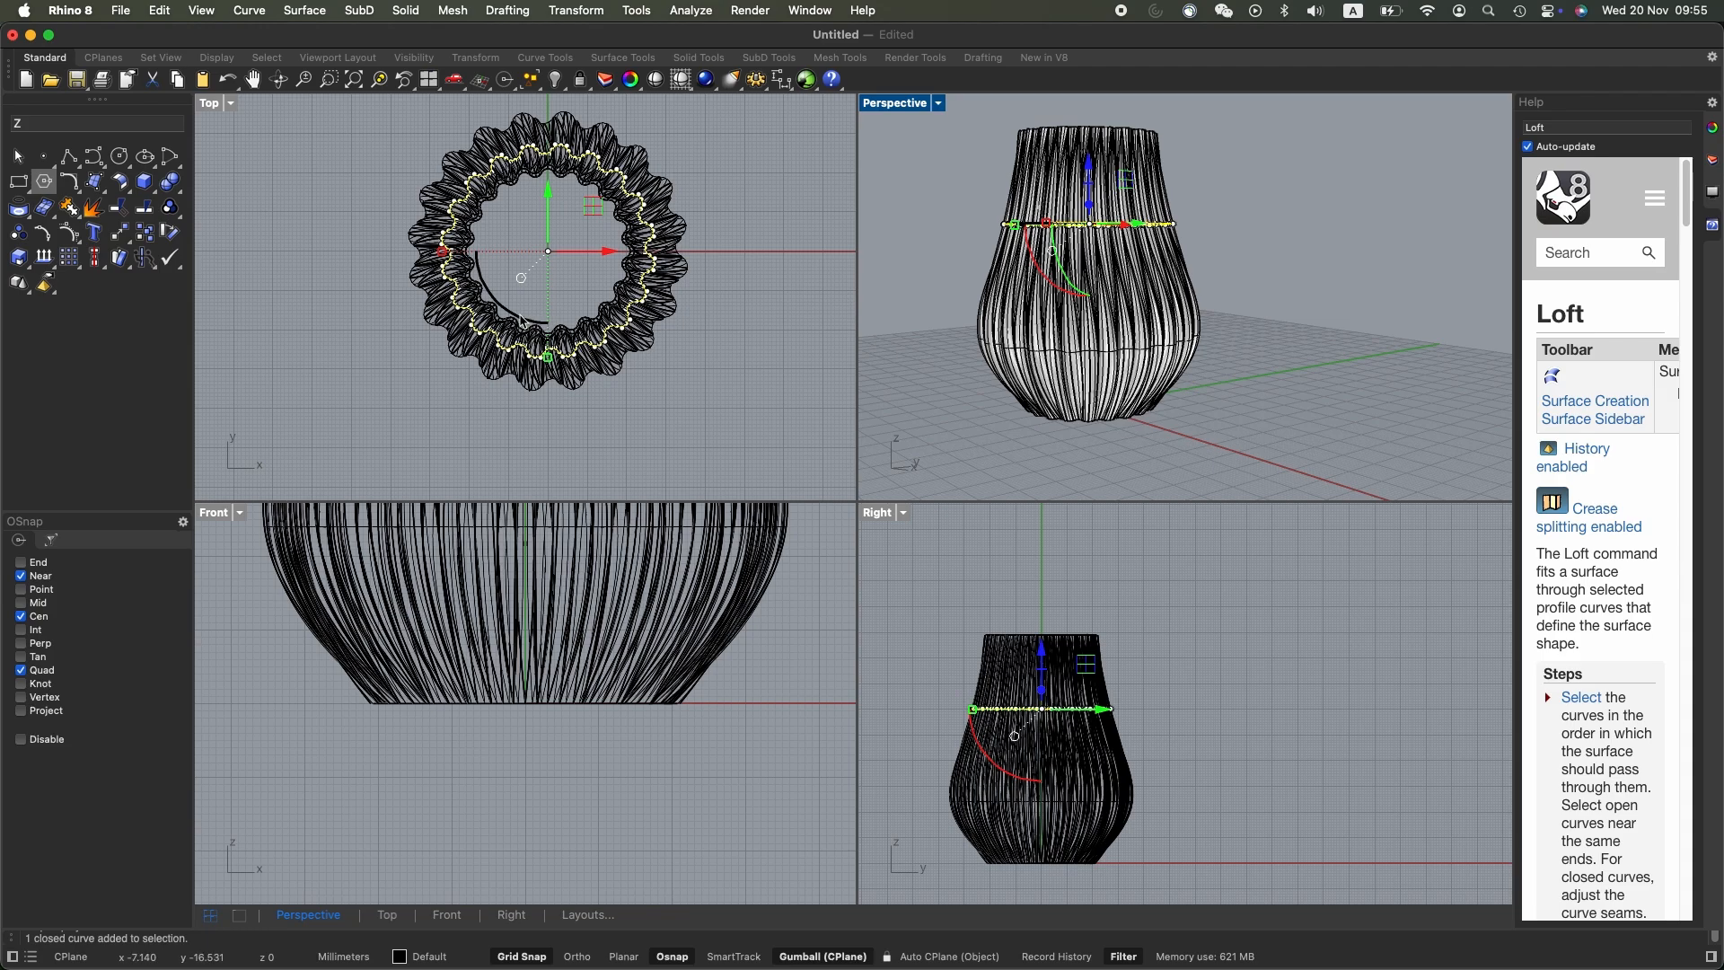
drag(524, 321, 504, 306)
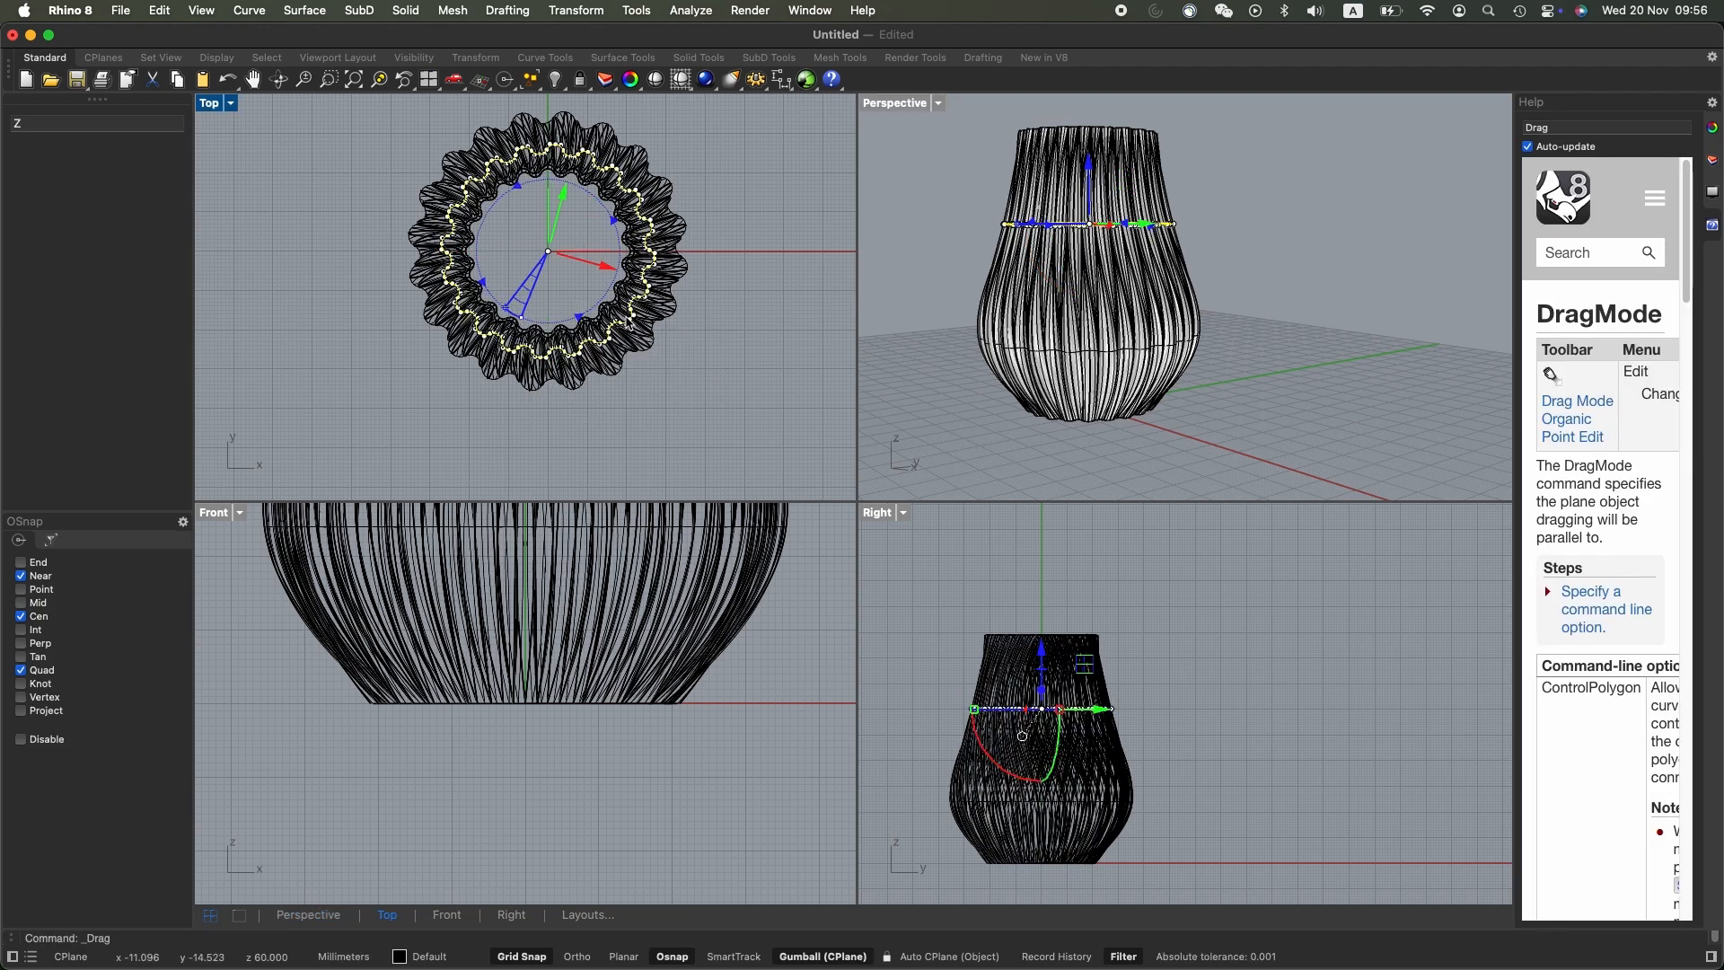
right_drag(1270, 406, 1187, 409)
click(1141, 363)
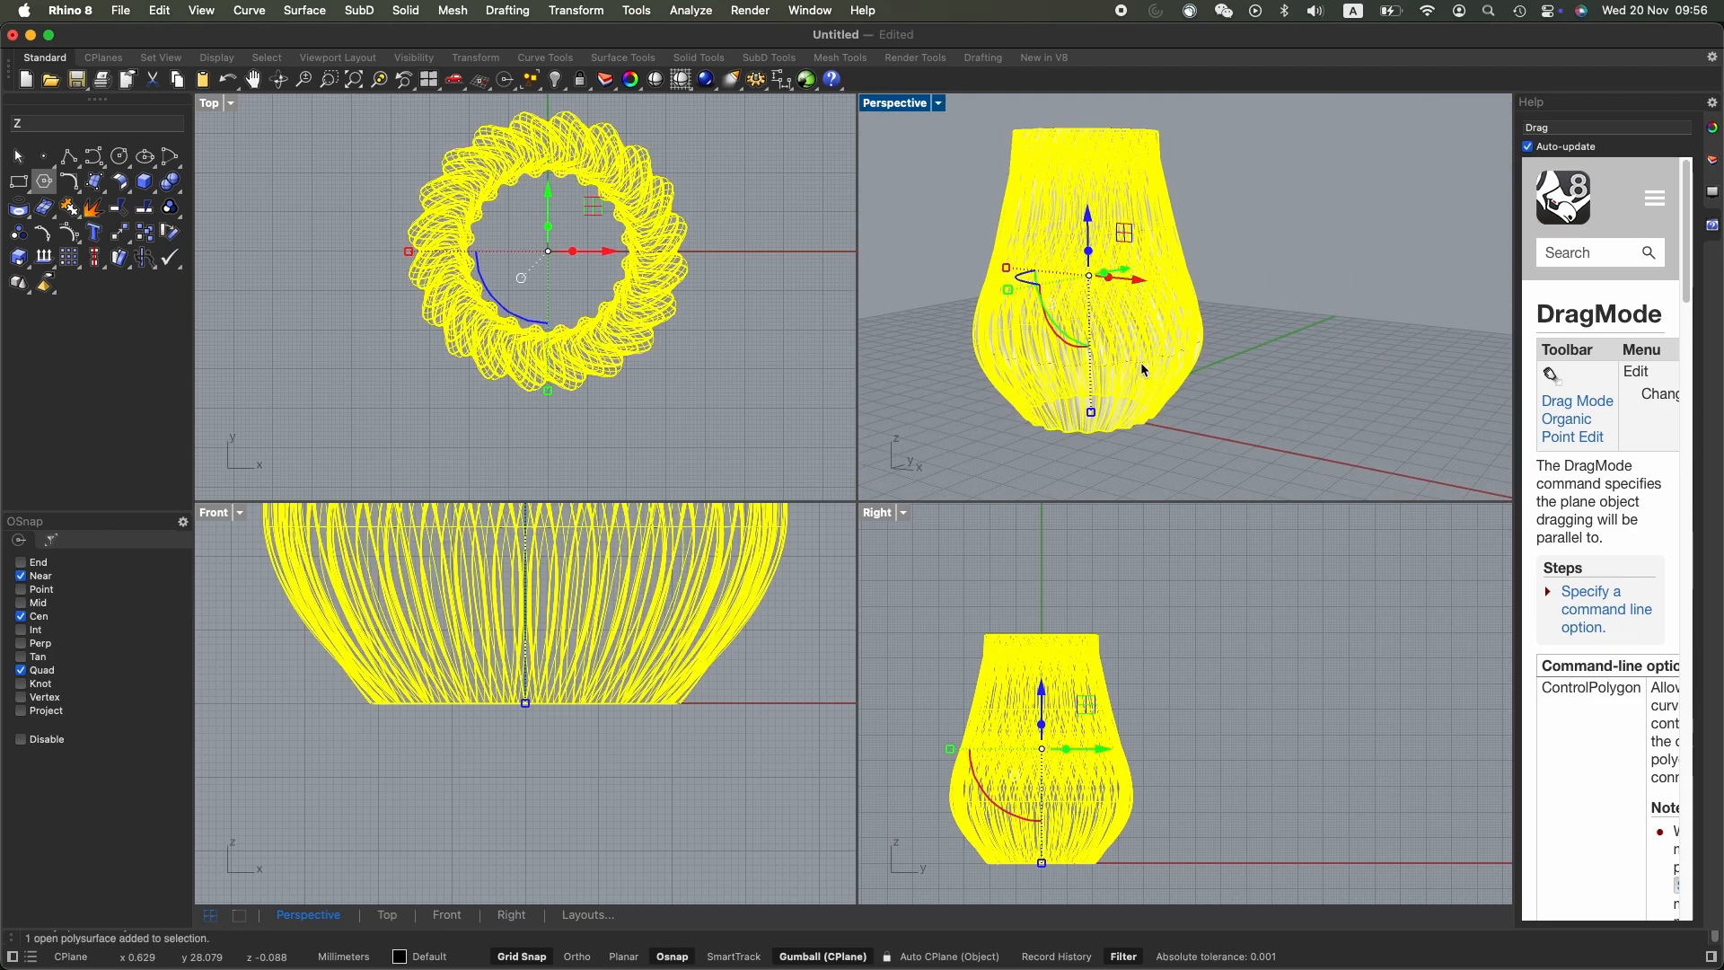
key(Escape)
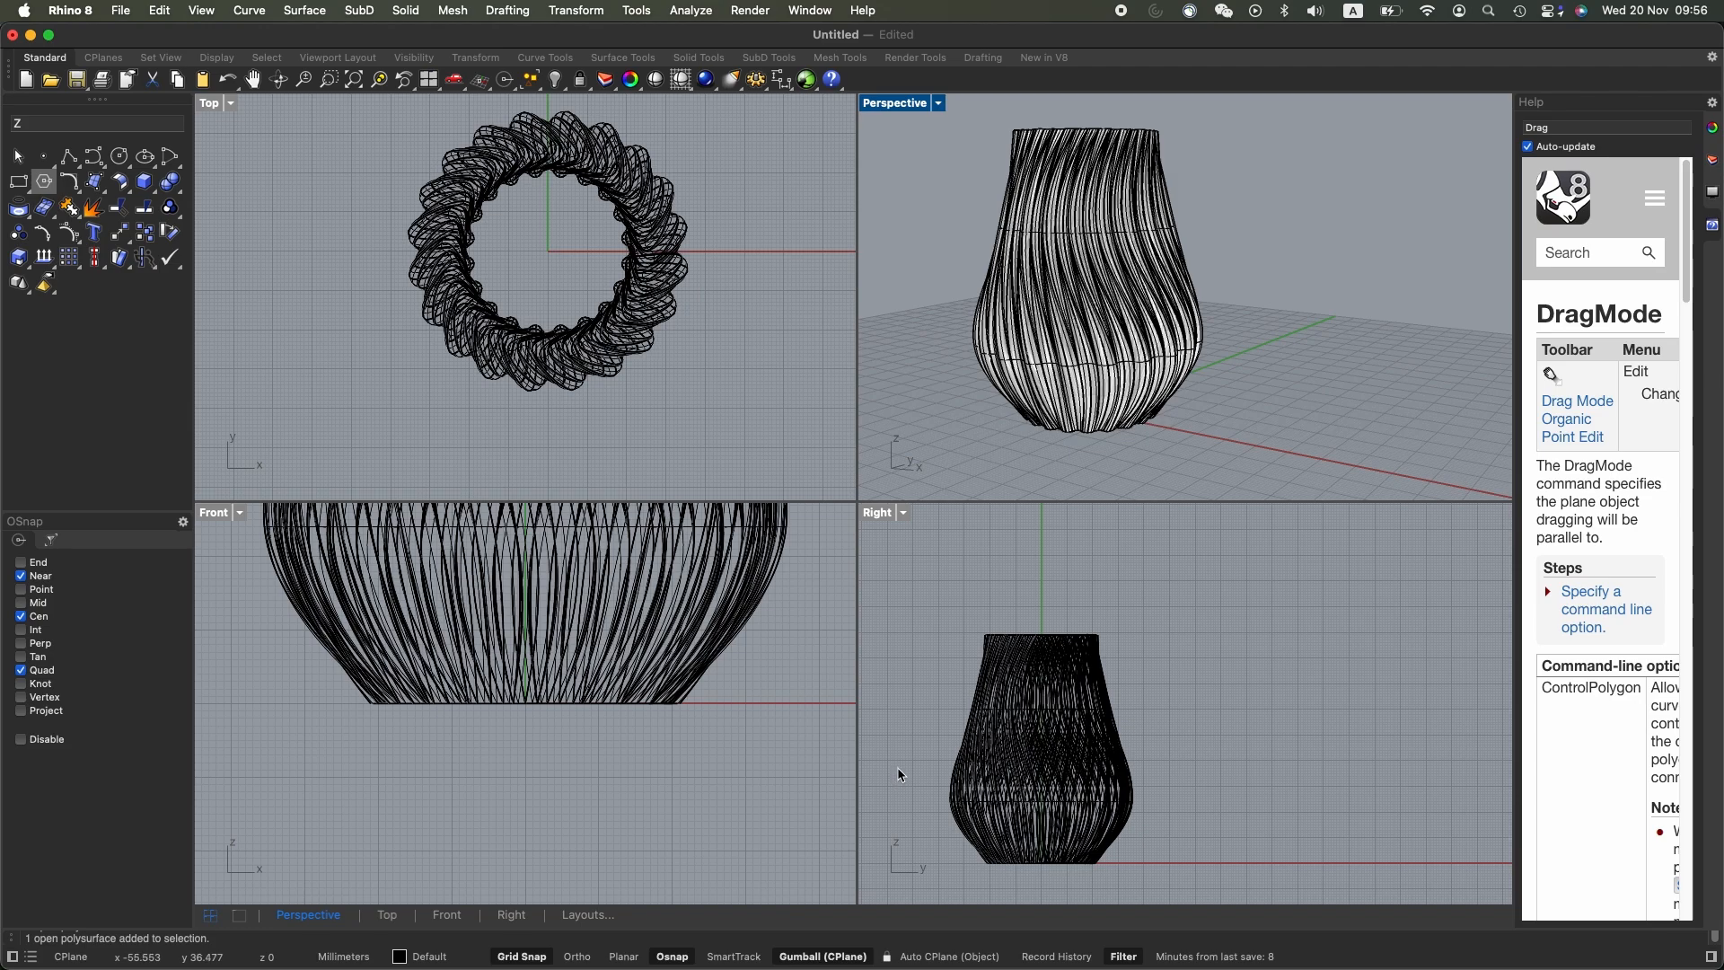
Rotate the lower middle curve clockwise and back about the vertical axis, leaving it turned slightly counter-clockwise
drag(897, 770, 1215, 820)
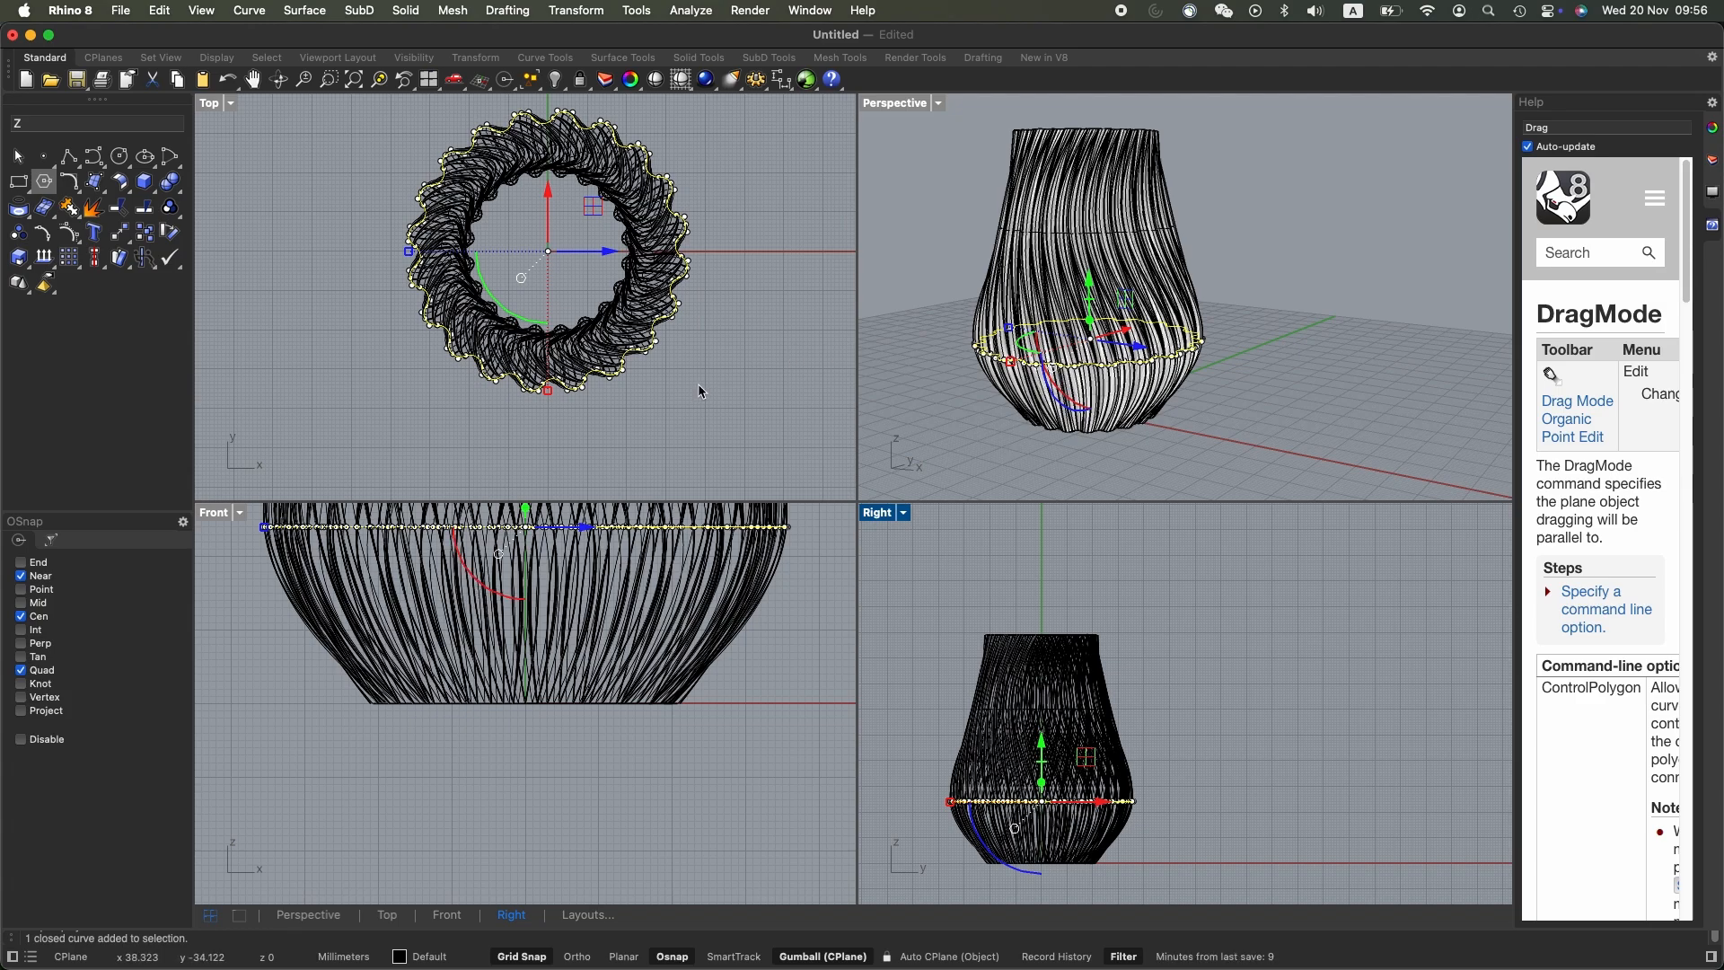
right_drag(1085, 446, 1015, 399)
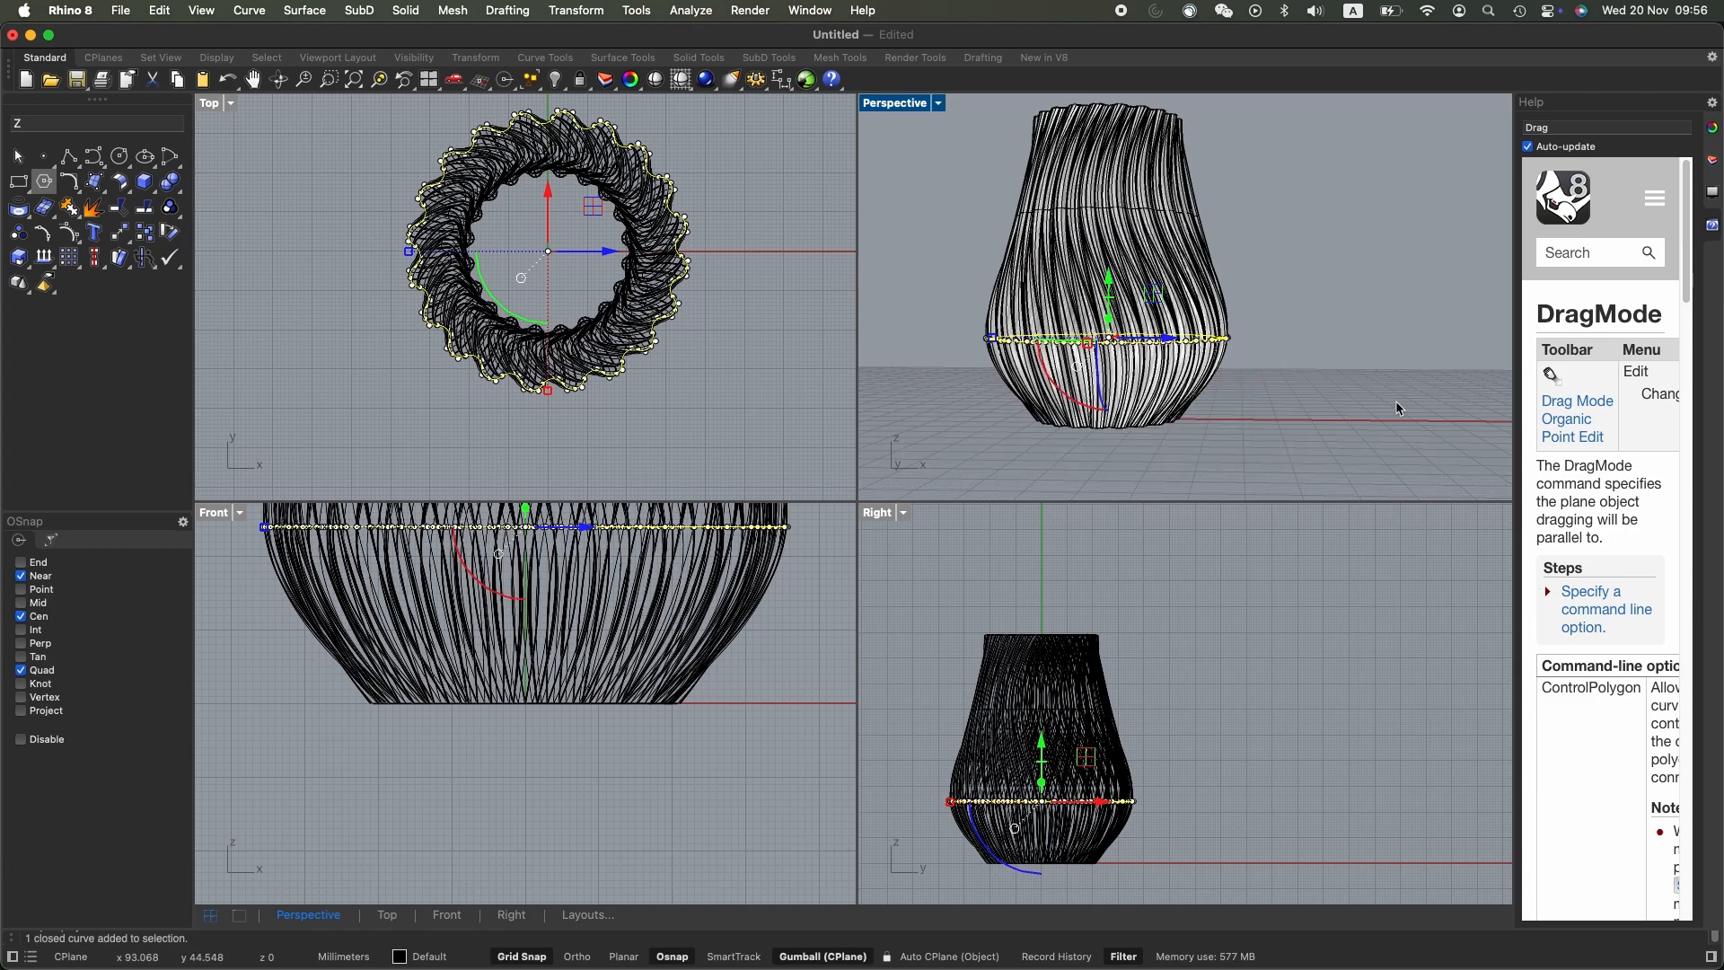
right_drag(1290, 283, 1259, 360)
drag(1034, 381, 1028, 364)
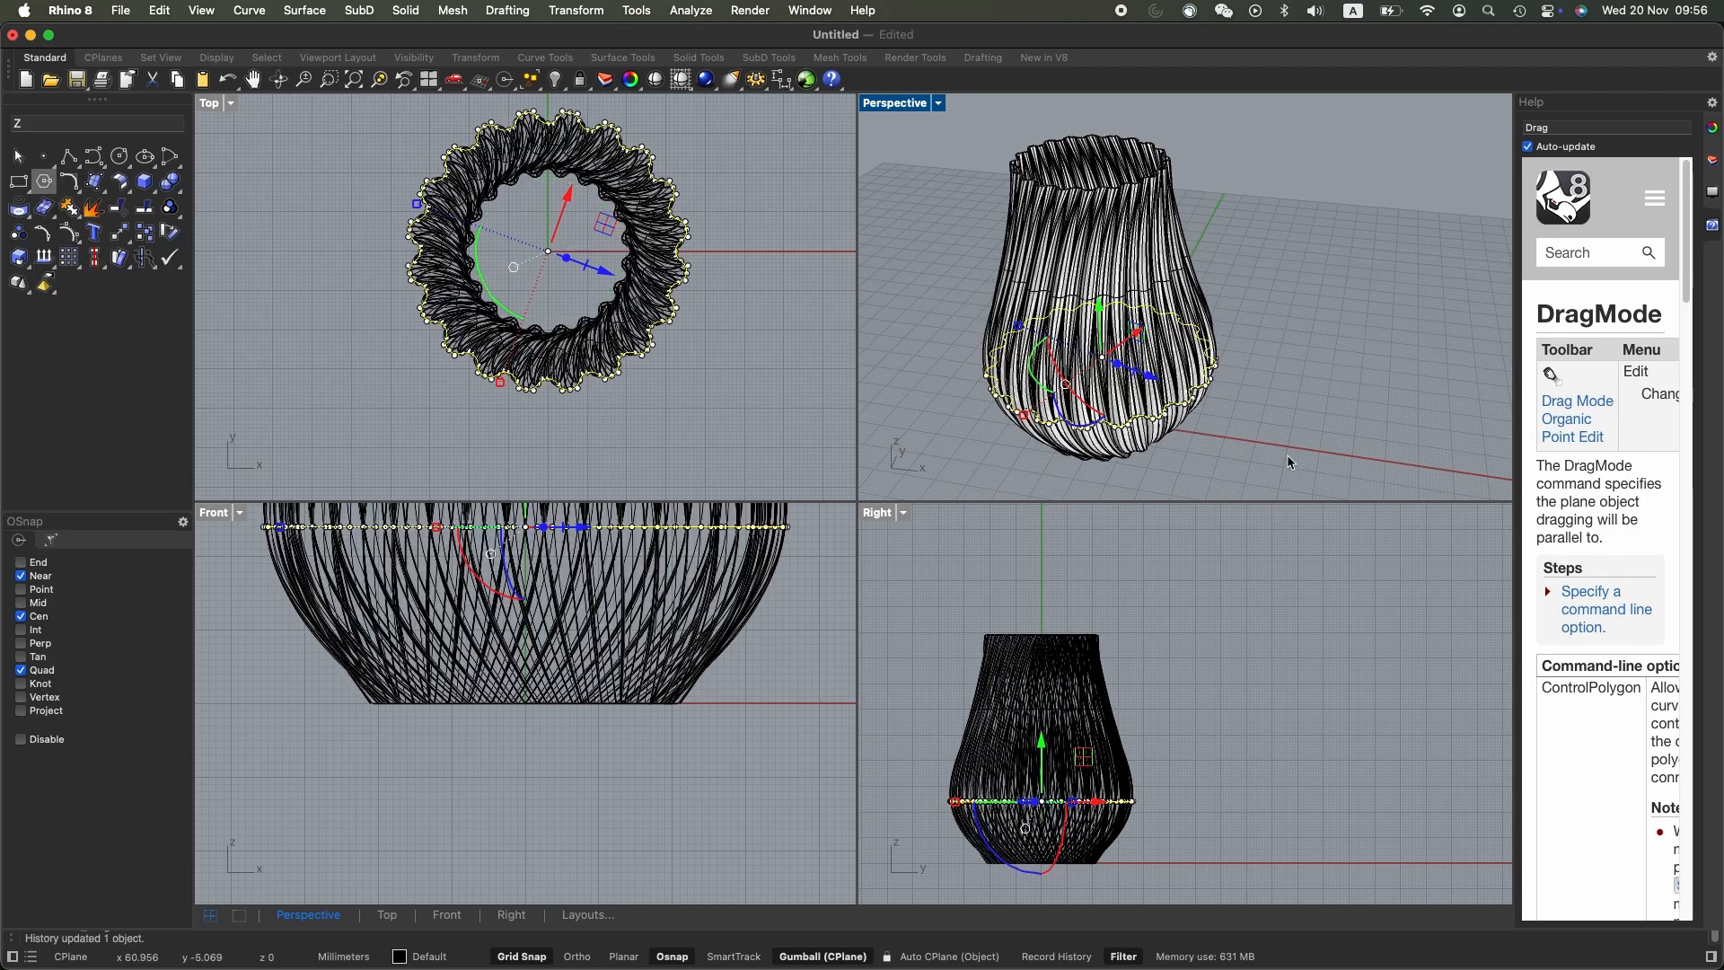
mouse_move(1286, 454)
right_down()
mouse_move(1313, 161)
mouse_move(1288, 422)
right_up()
drag(1029, 354, 1030, 354)
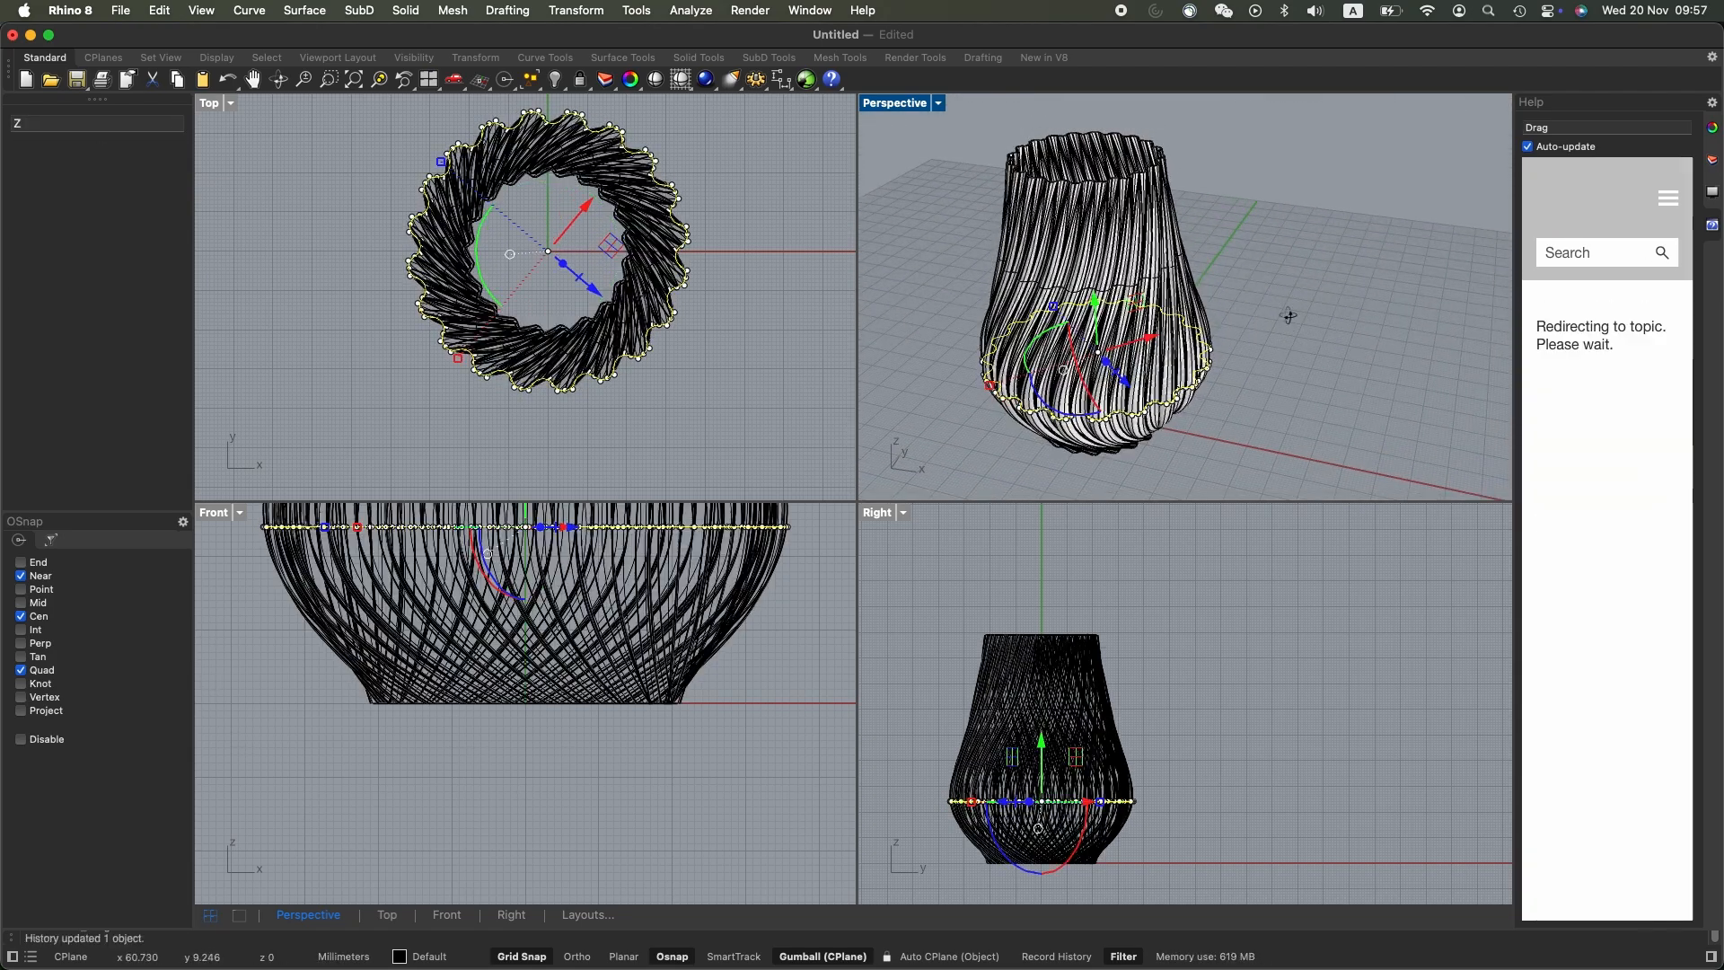
right_drag(1289, 315, 1221, 300)
drag(476, 256, 554, 324)
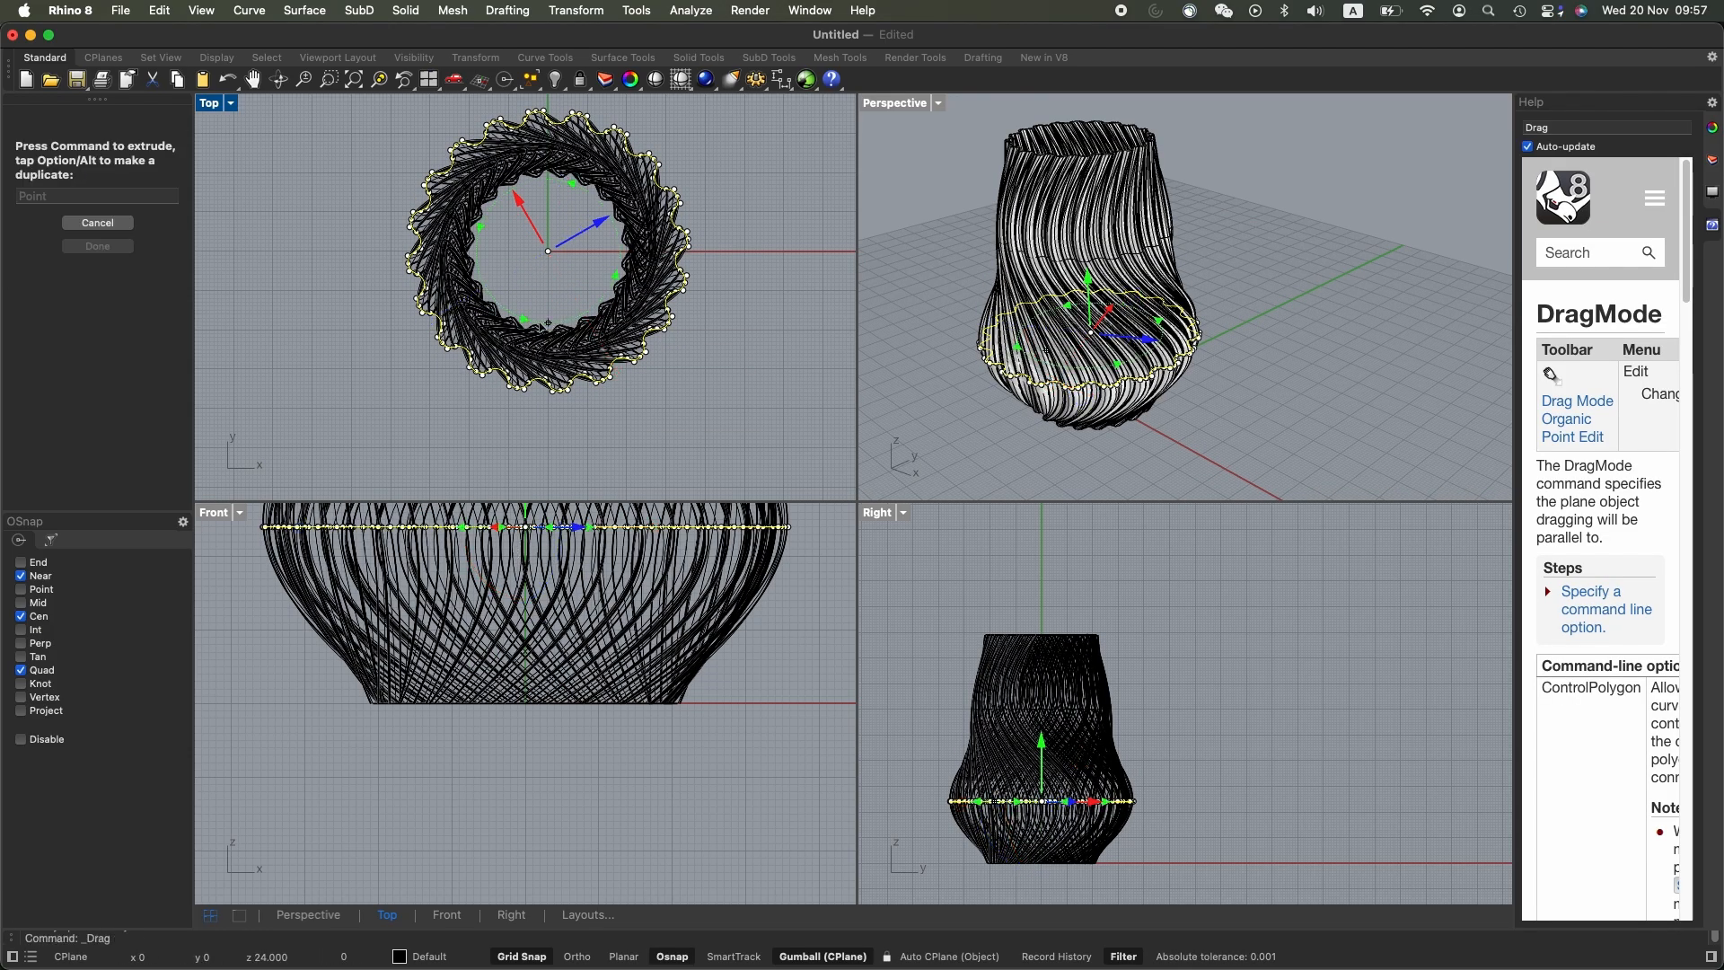
right_drag(1208, 435, 1203, 251)
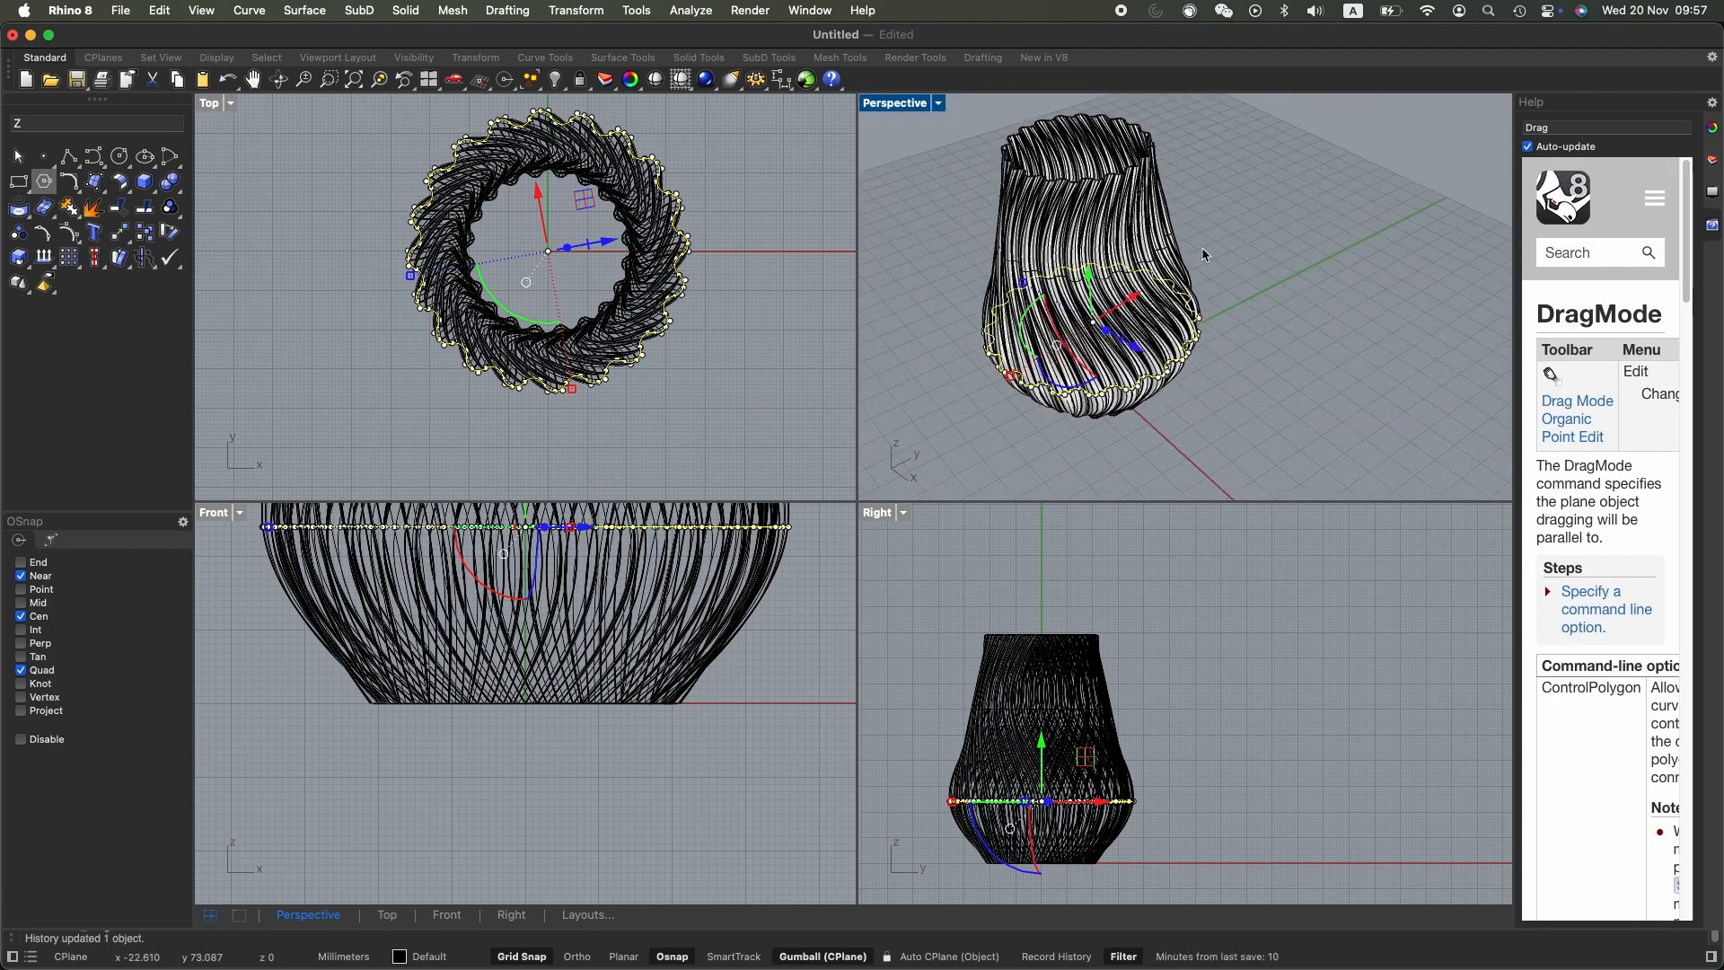
Rotate the top rim curve clockwise about the vertical axis to carry the twist up to the opening
click(1138, 165)
drag(939, 602, 1140, 663)
drag(507, 309, 478, 272)
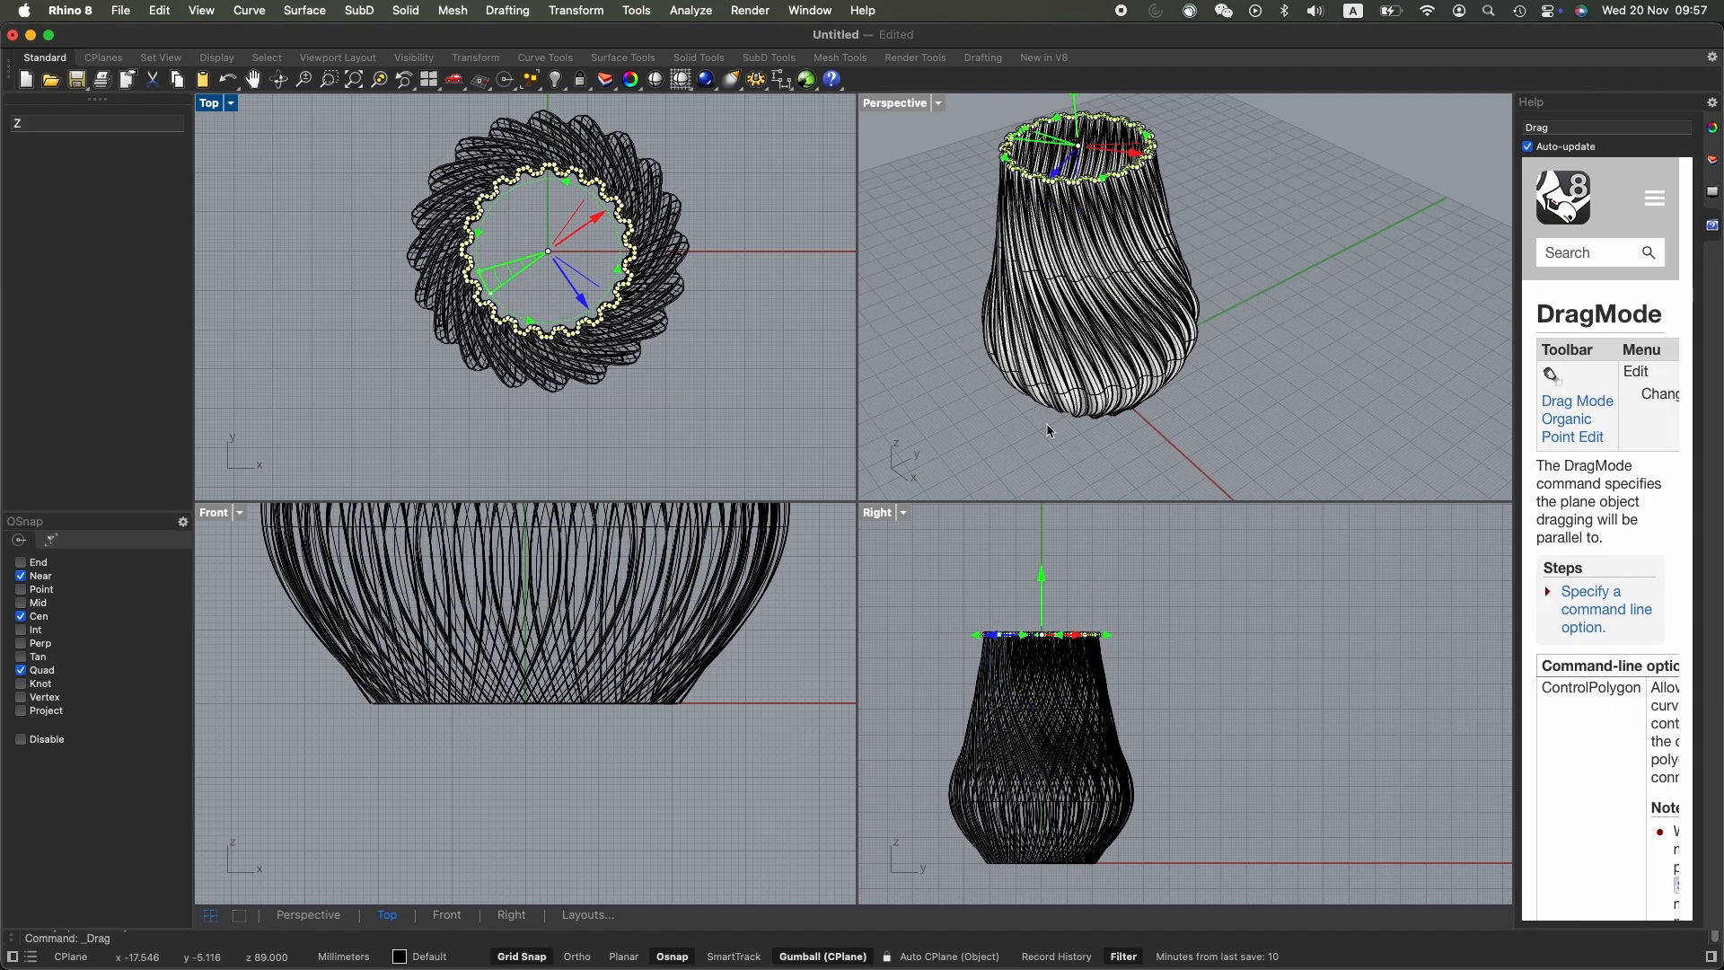
right_drag(1047, 423, 808, 336)
Scale the upper middle curve uniformly by 0.8 and raise the top rim curve to lengthen the neck
click(995, 709)
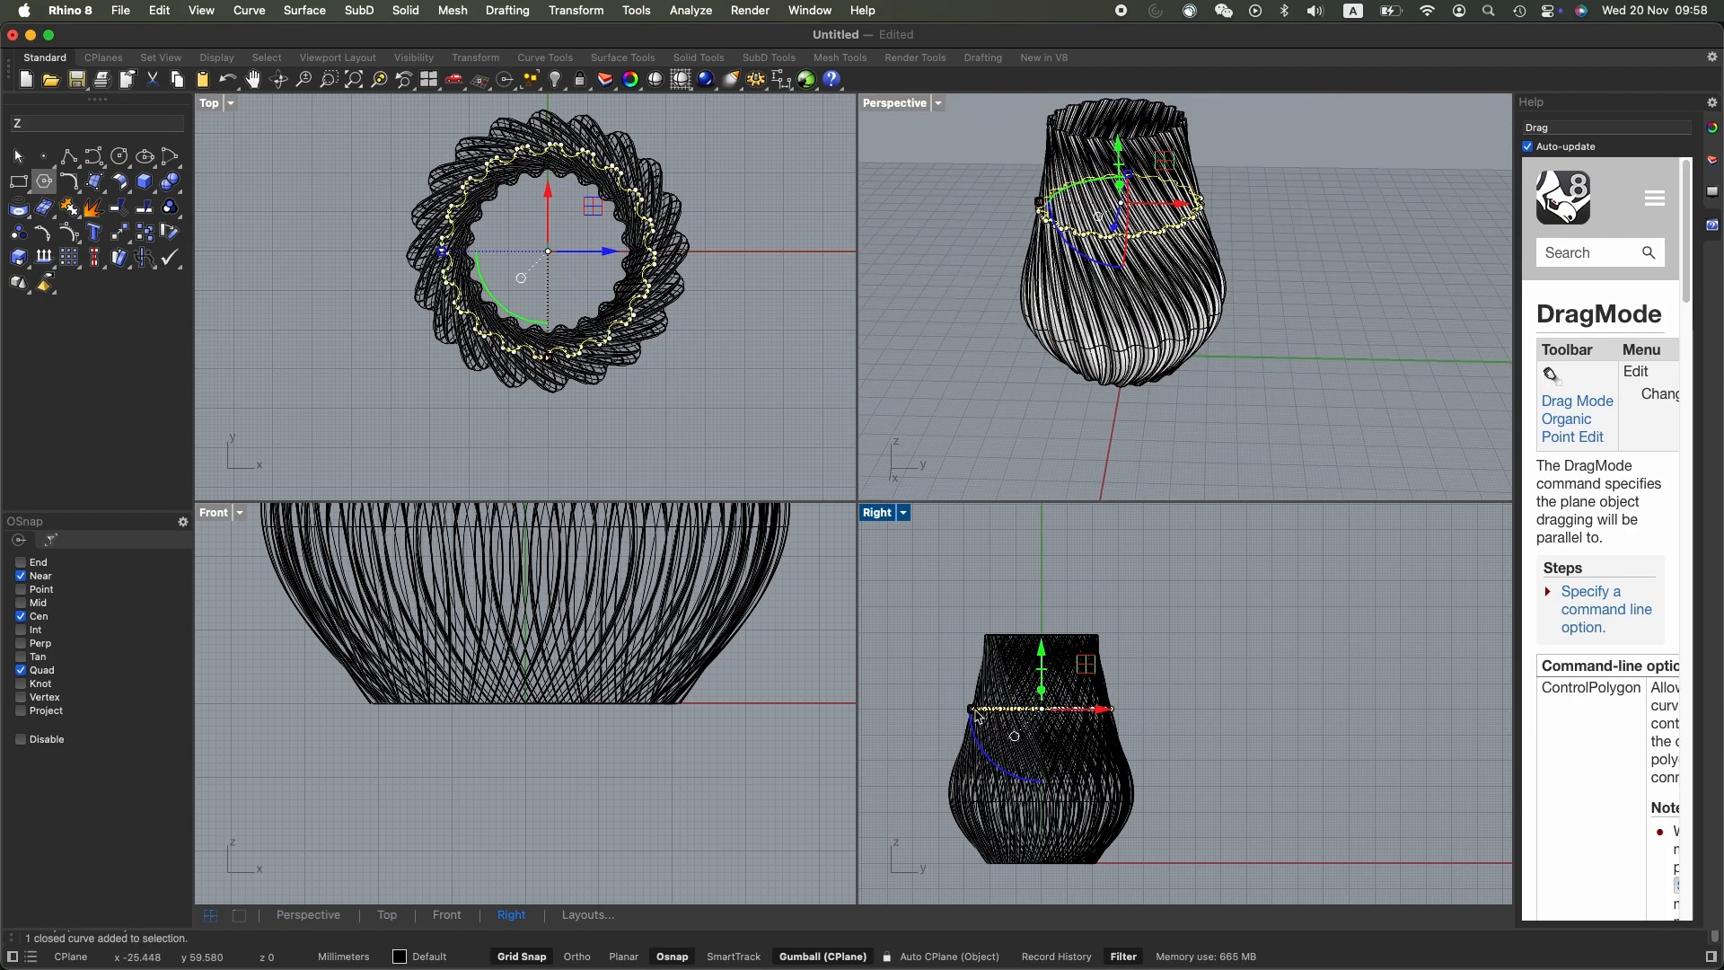
shift+click(985, 708)
text(0.8)
key(Return)
click(1084, 635)
drag(1043, 582, 1043, 543)
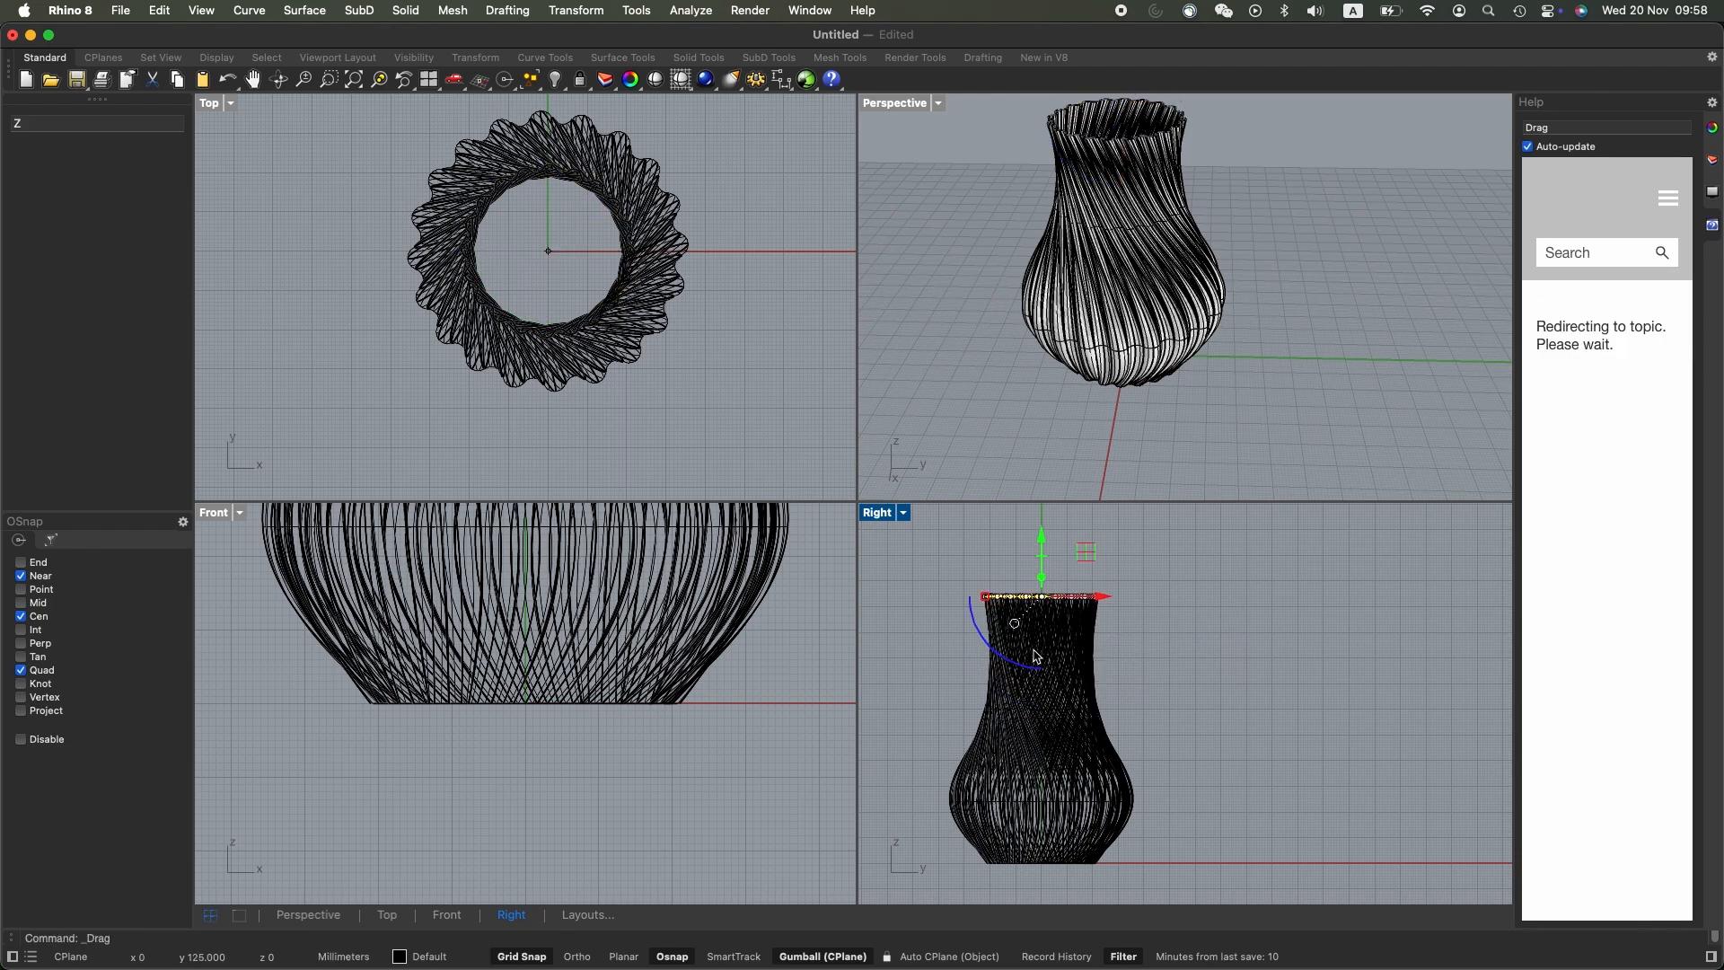
Scale the lower middle curve up uniformly to widen the belly, and enlarge the upper middle curve uniformly
click(1136, 703)
click(948, 798)
shift+drag(949, 800, 935, 799)
click(994, 708)
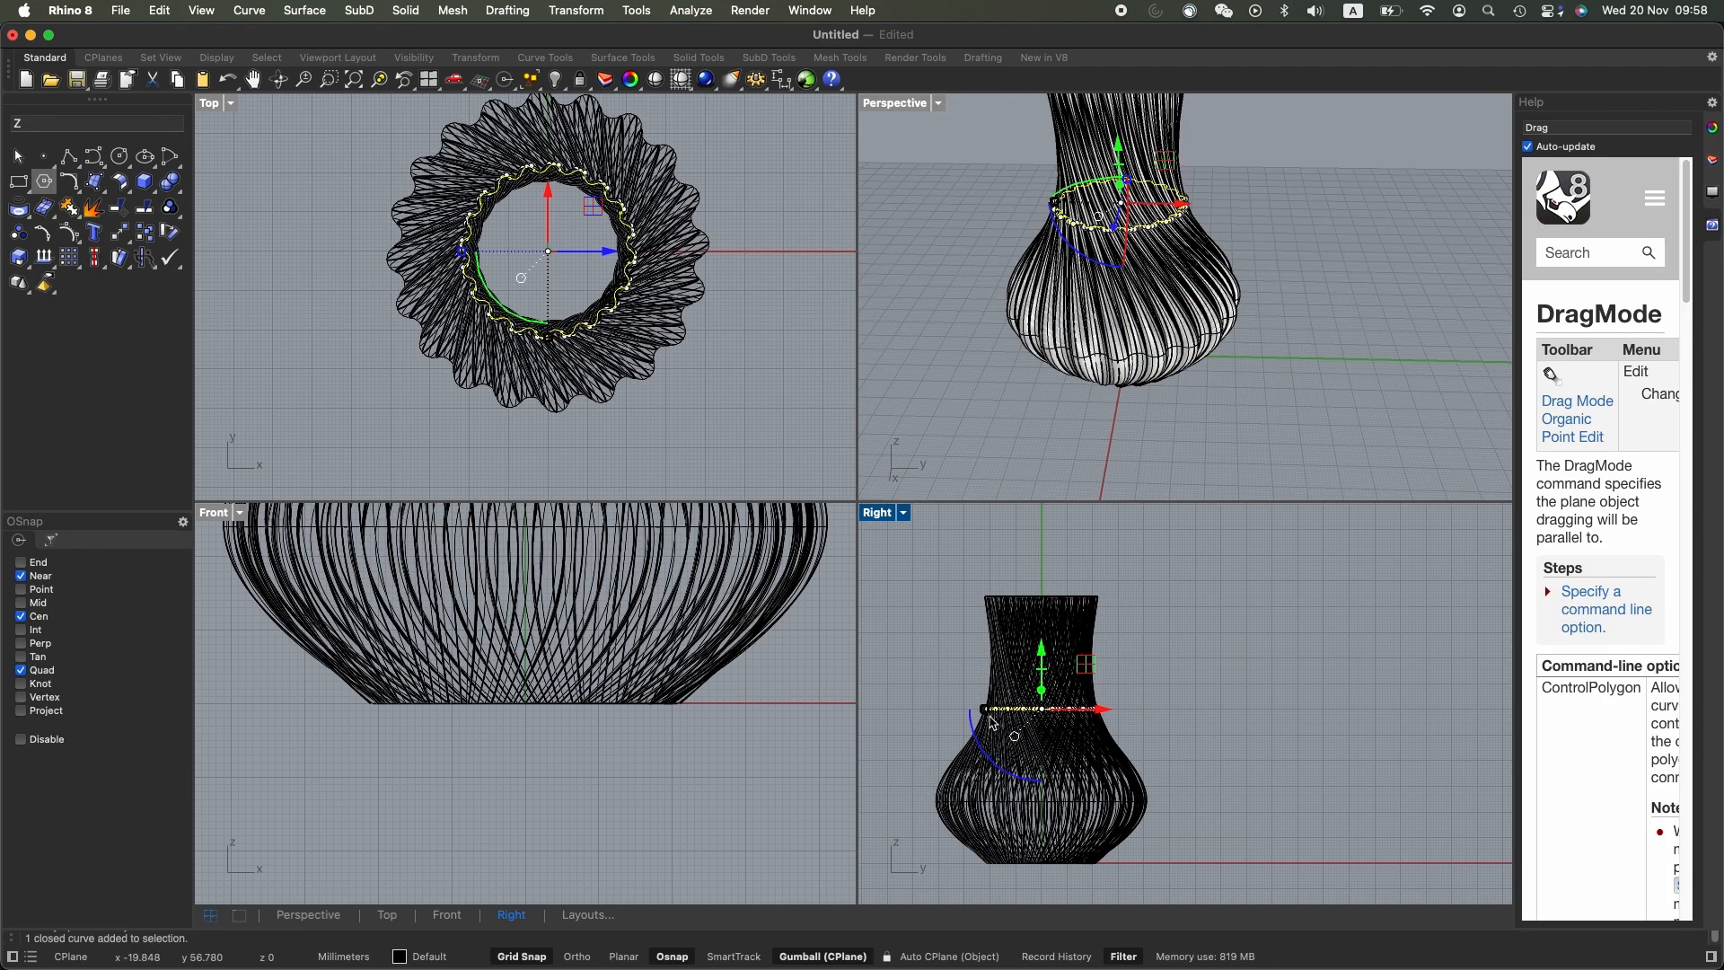
shift+drag(994, 708, 976, 708)
Raise the top rim curve about 12 mm more and scale it down uniformly to narrow the opening
click(1080, 597)
drag(1042, 544, 1042, 513)
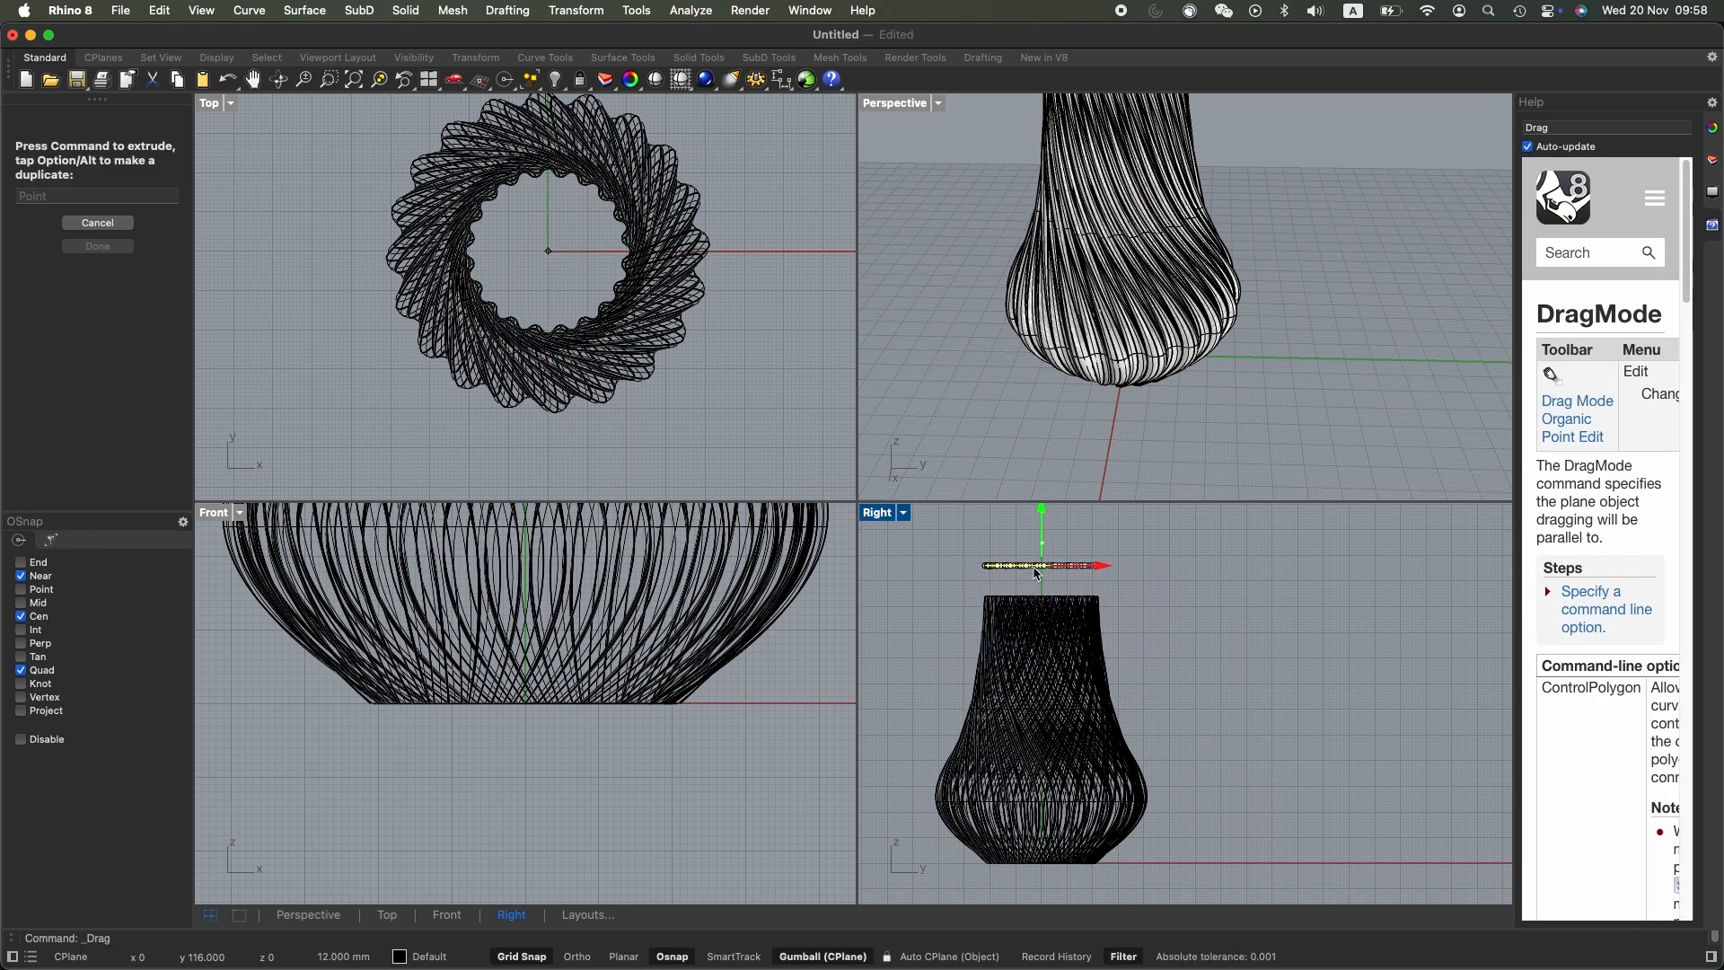
shift+drag(985, 566, 997, 565)
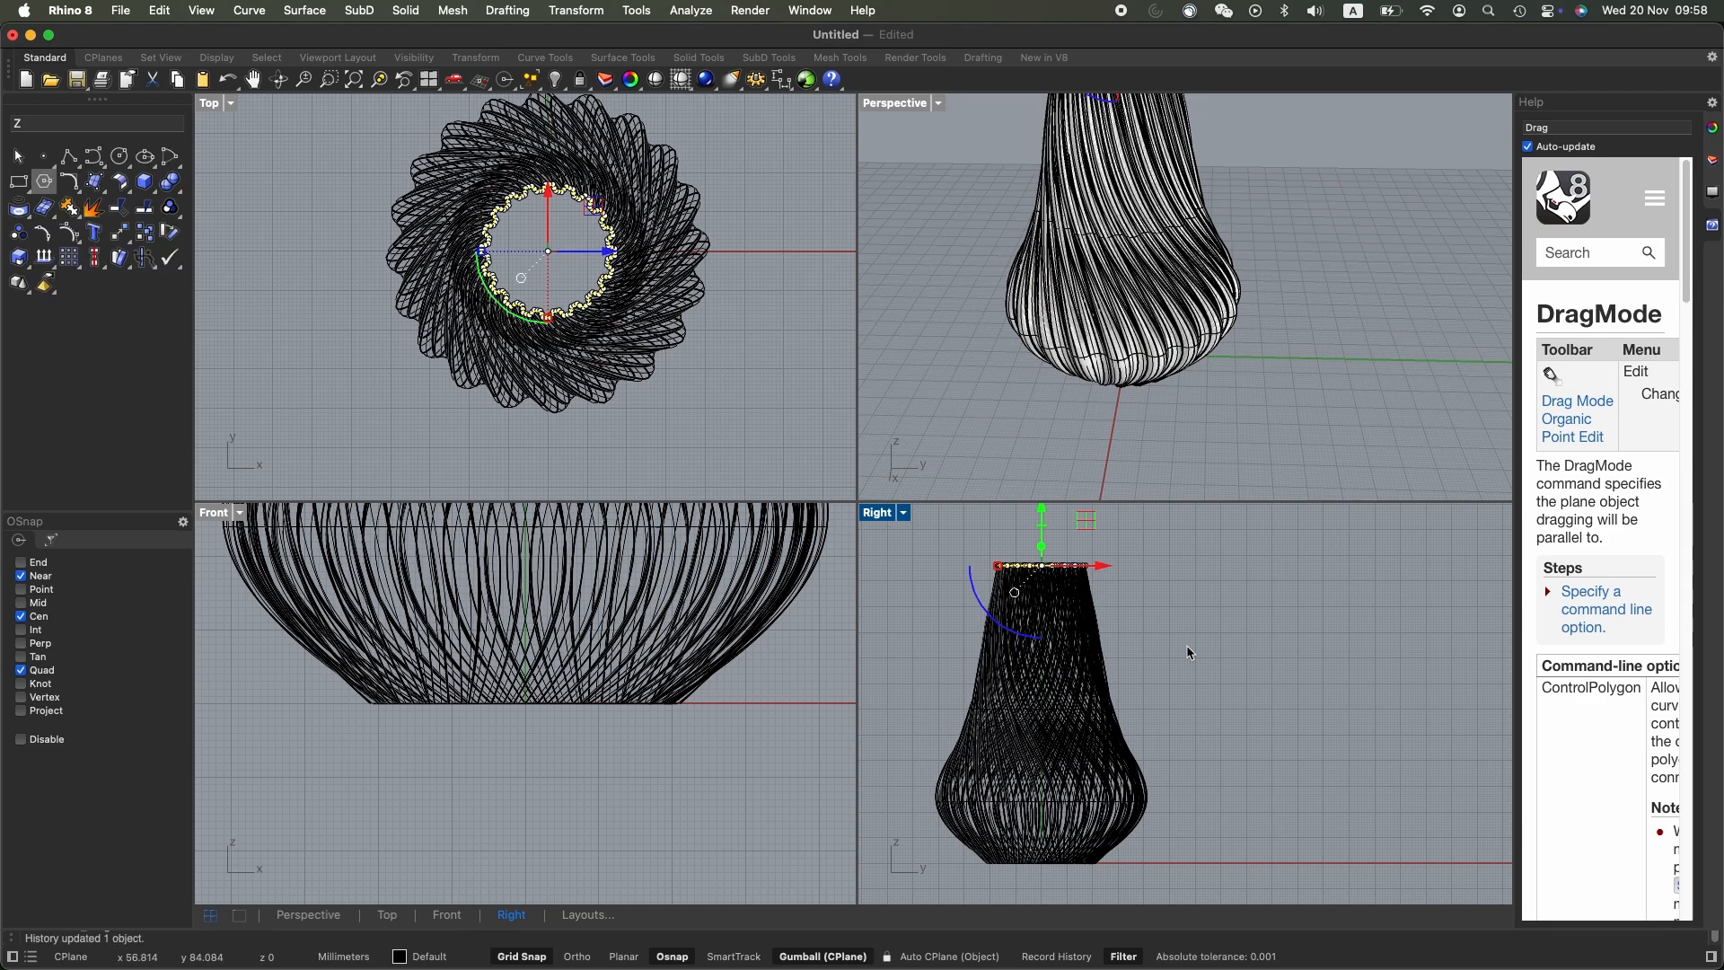
Scale the upper middle curve down slightly to refine the neck, and clear the selection
click(1044, 686)
shift+drag(970, 686, 977, 686)
click(1215, 725)
right_drag(1190, 339, 1049, 299)
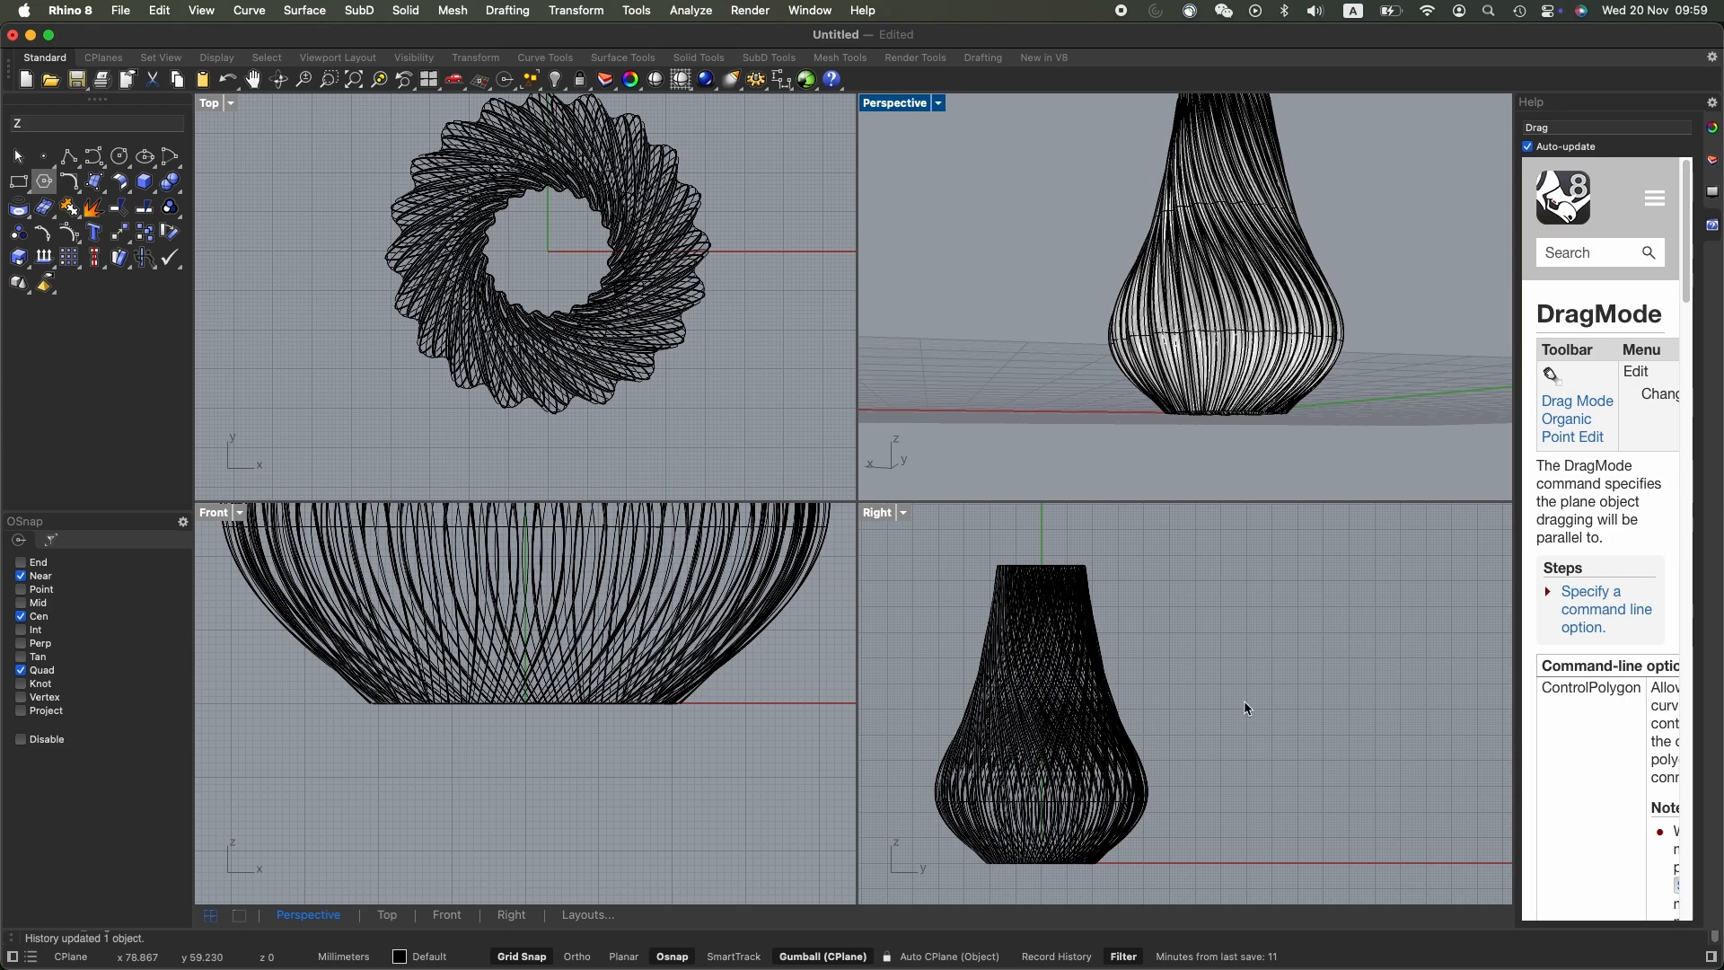
scroll(1371, 382, up, 4)
scroll(1372, 383, down, 4)
right_drag(1373, 445, 1395, 815)
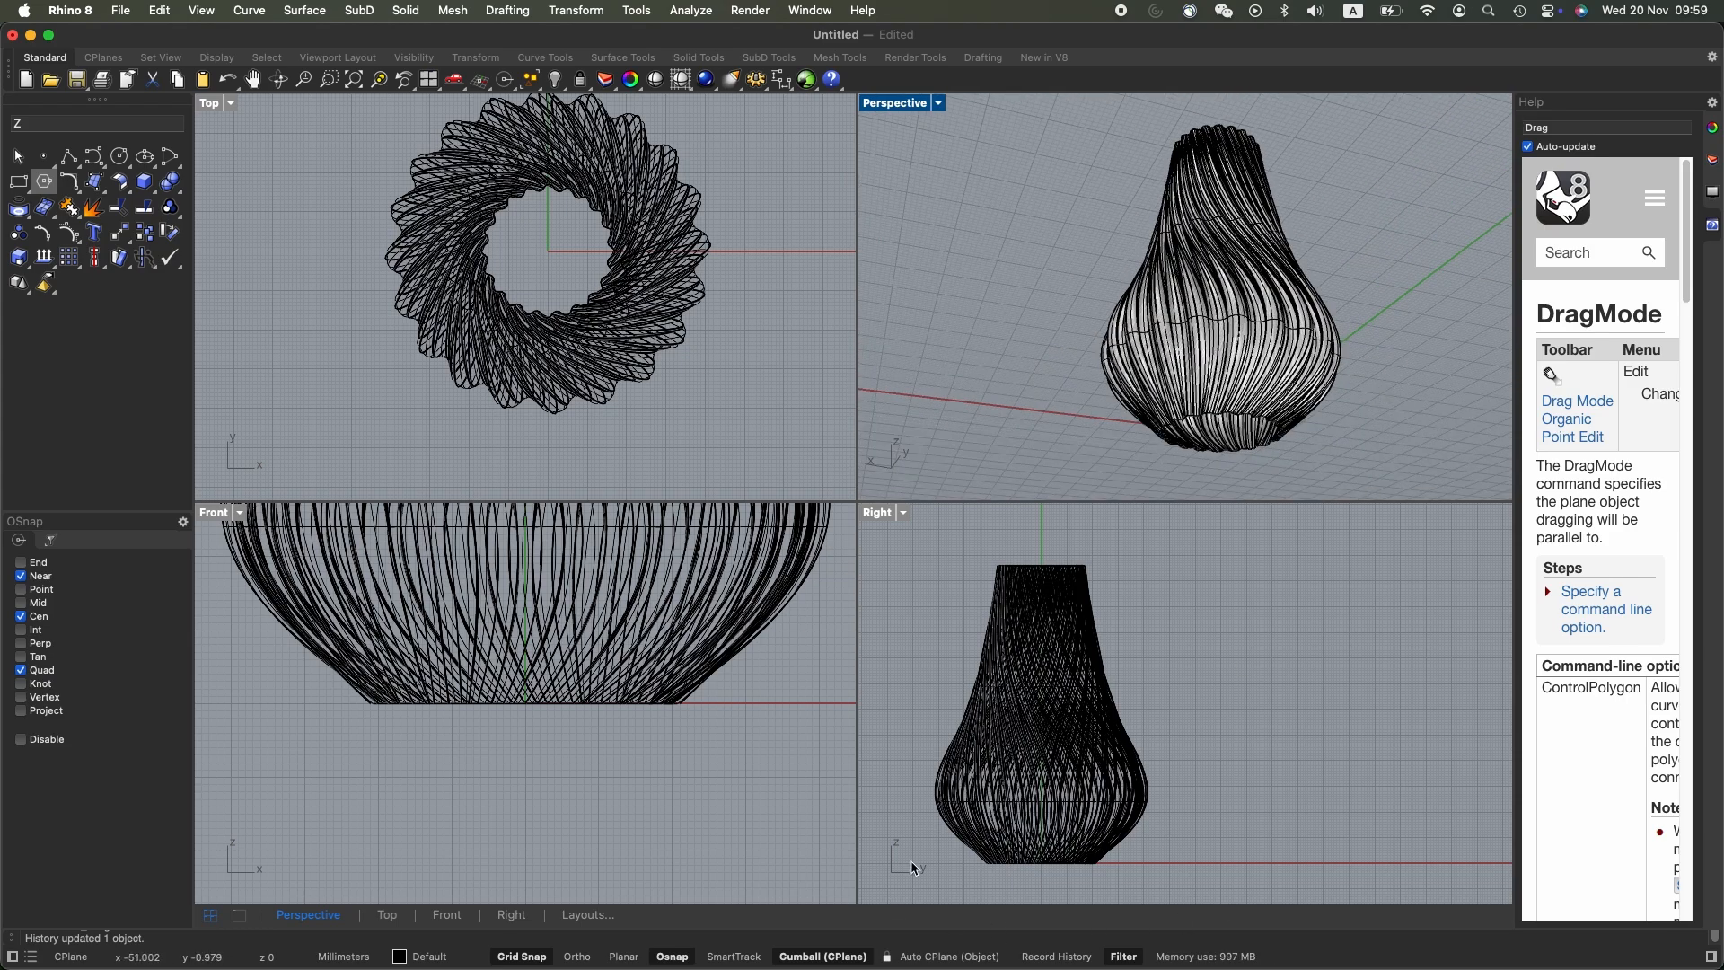
Close the vase's open bottom with a planar surface built from the base curve, and clear the selection
drag(925, 839, 1197, 869)
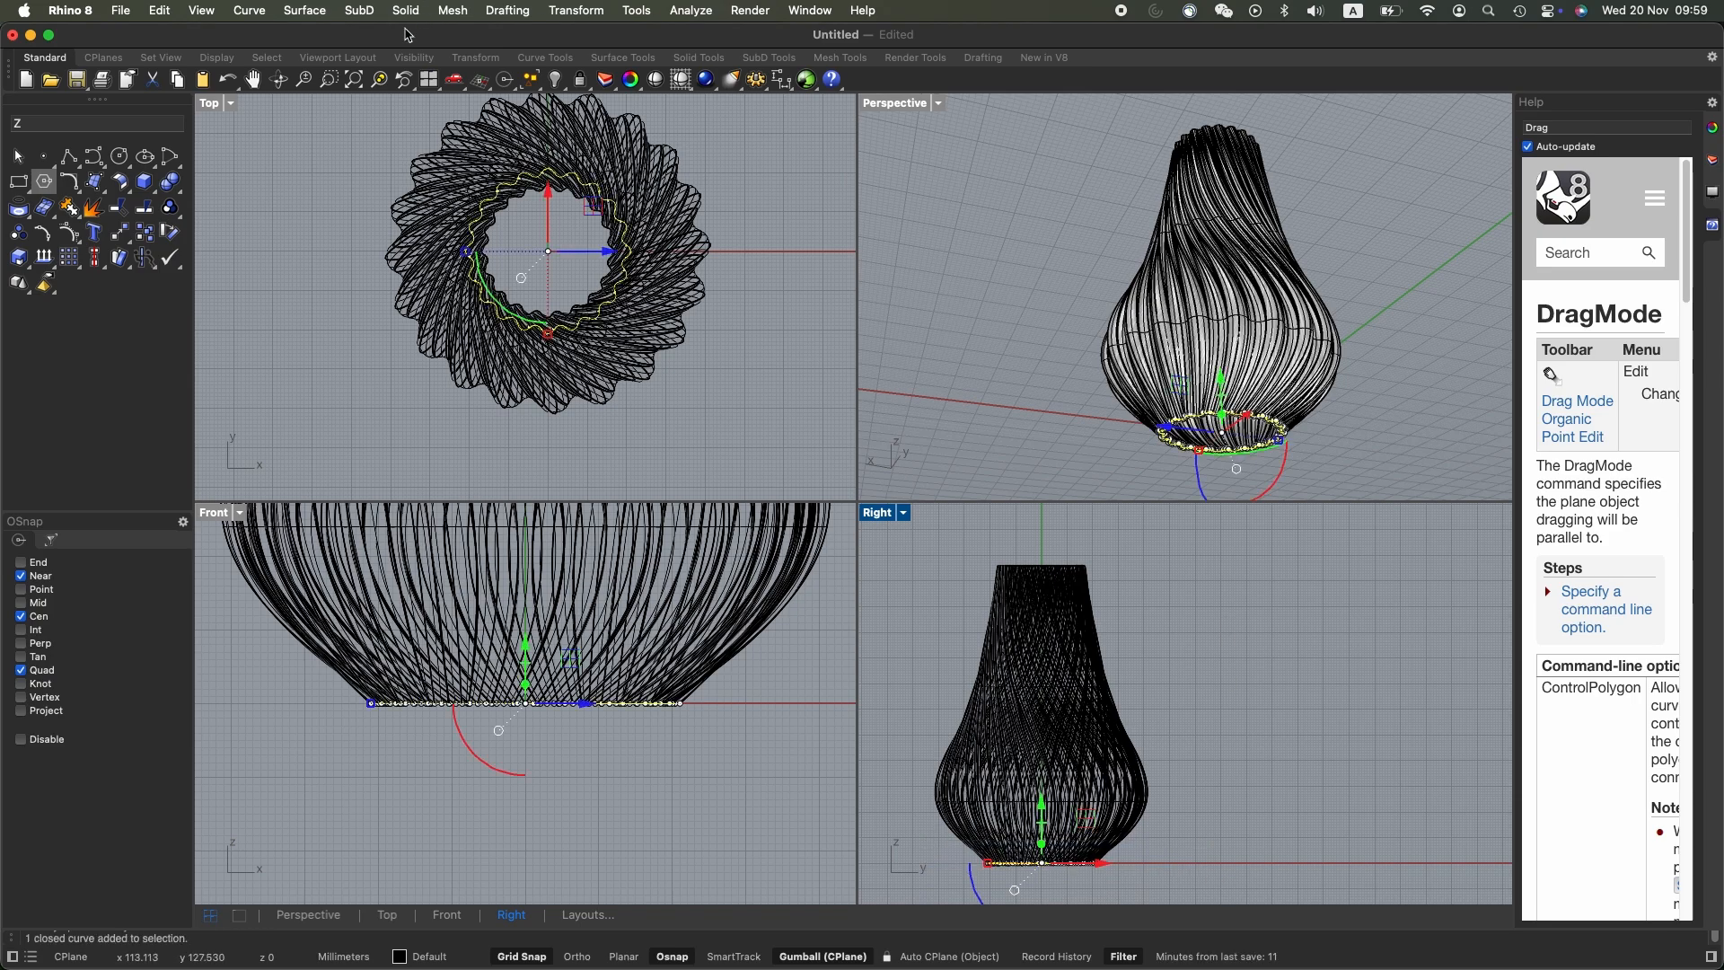
click(306, 11)
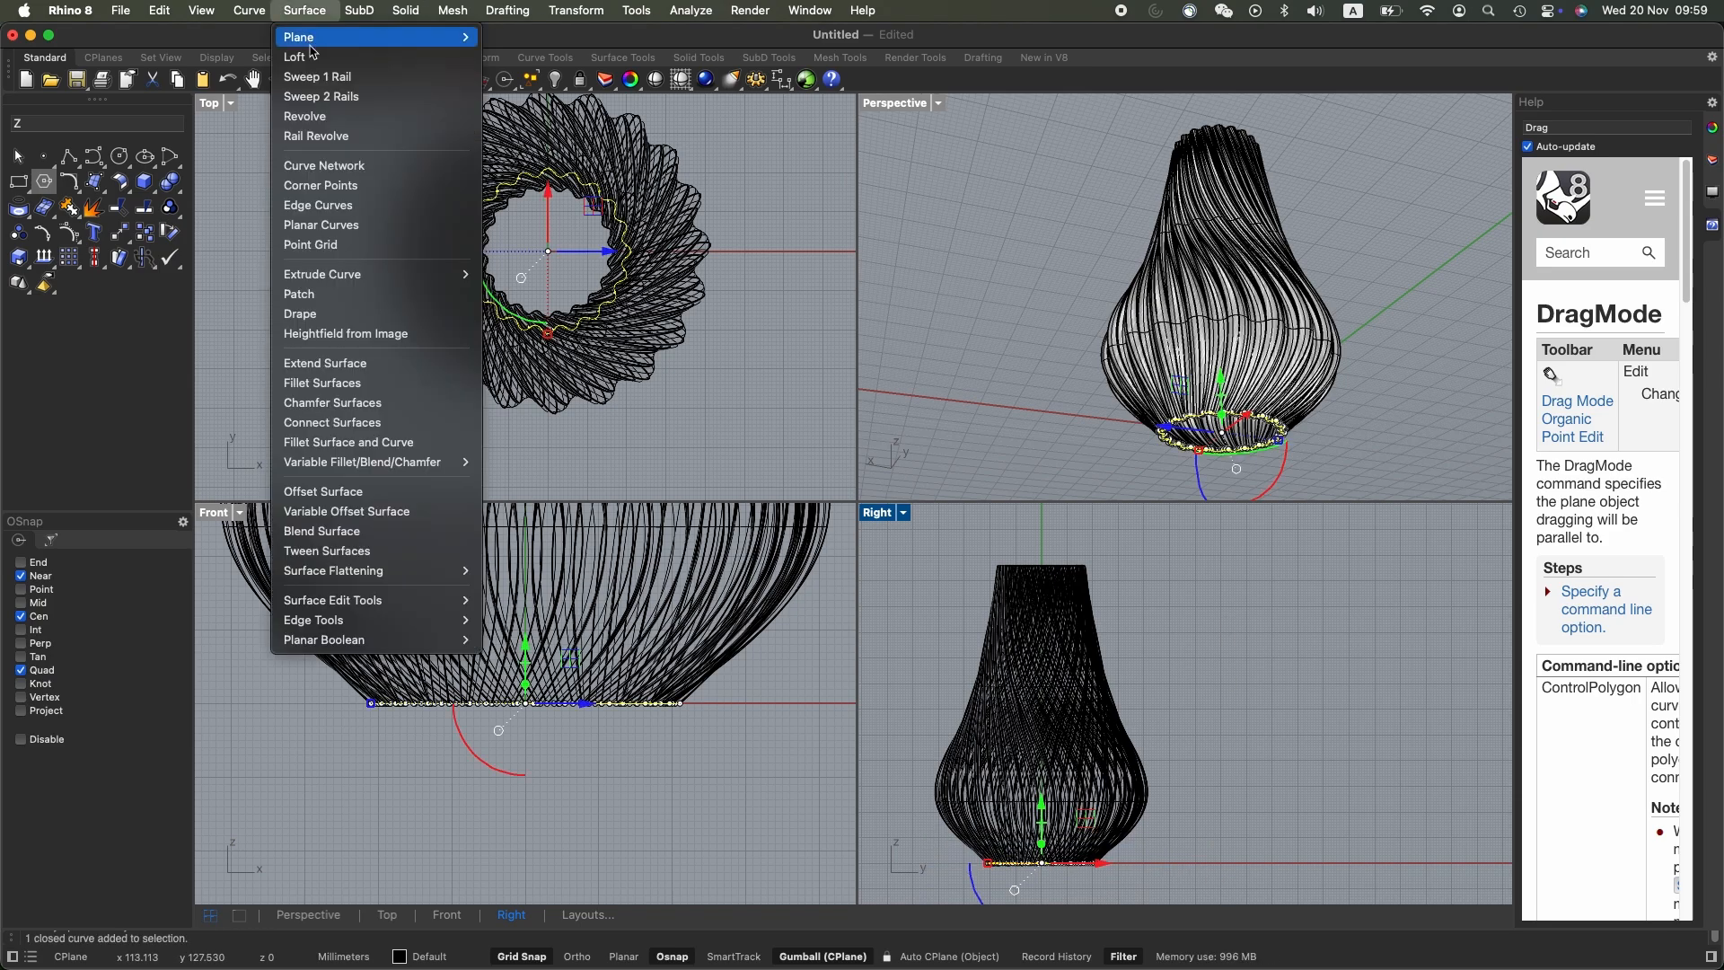
click(356, 224)
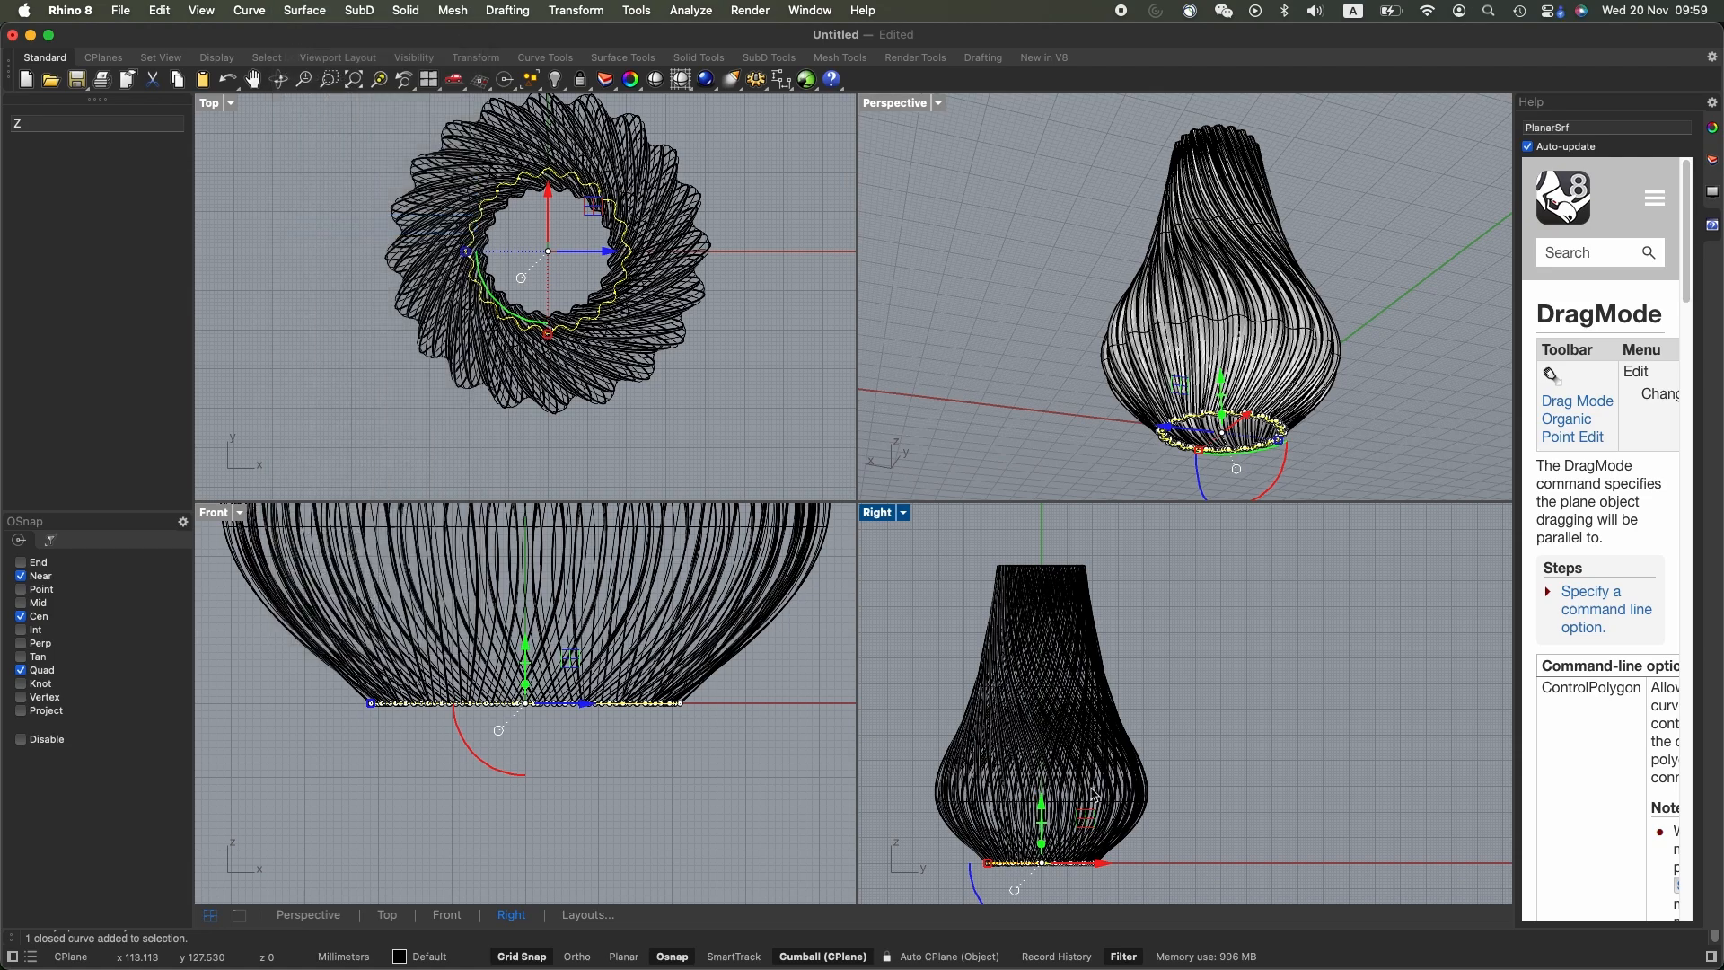
click(1368, 466)
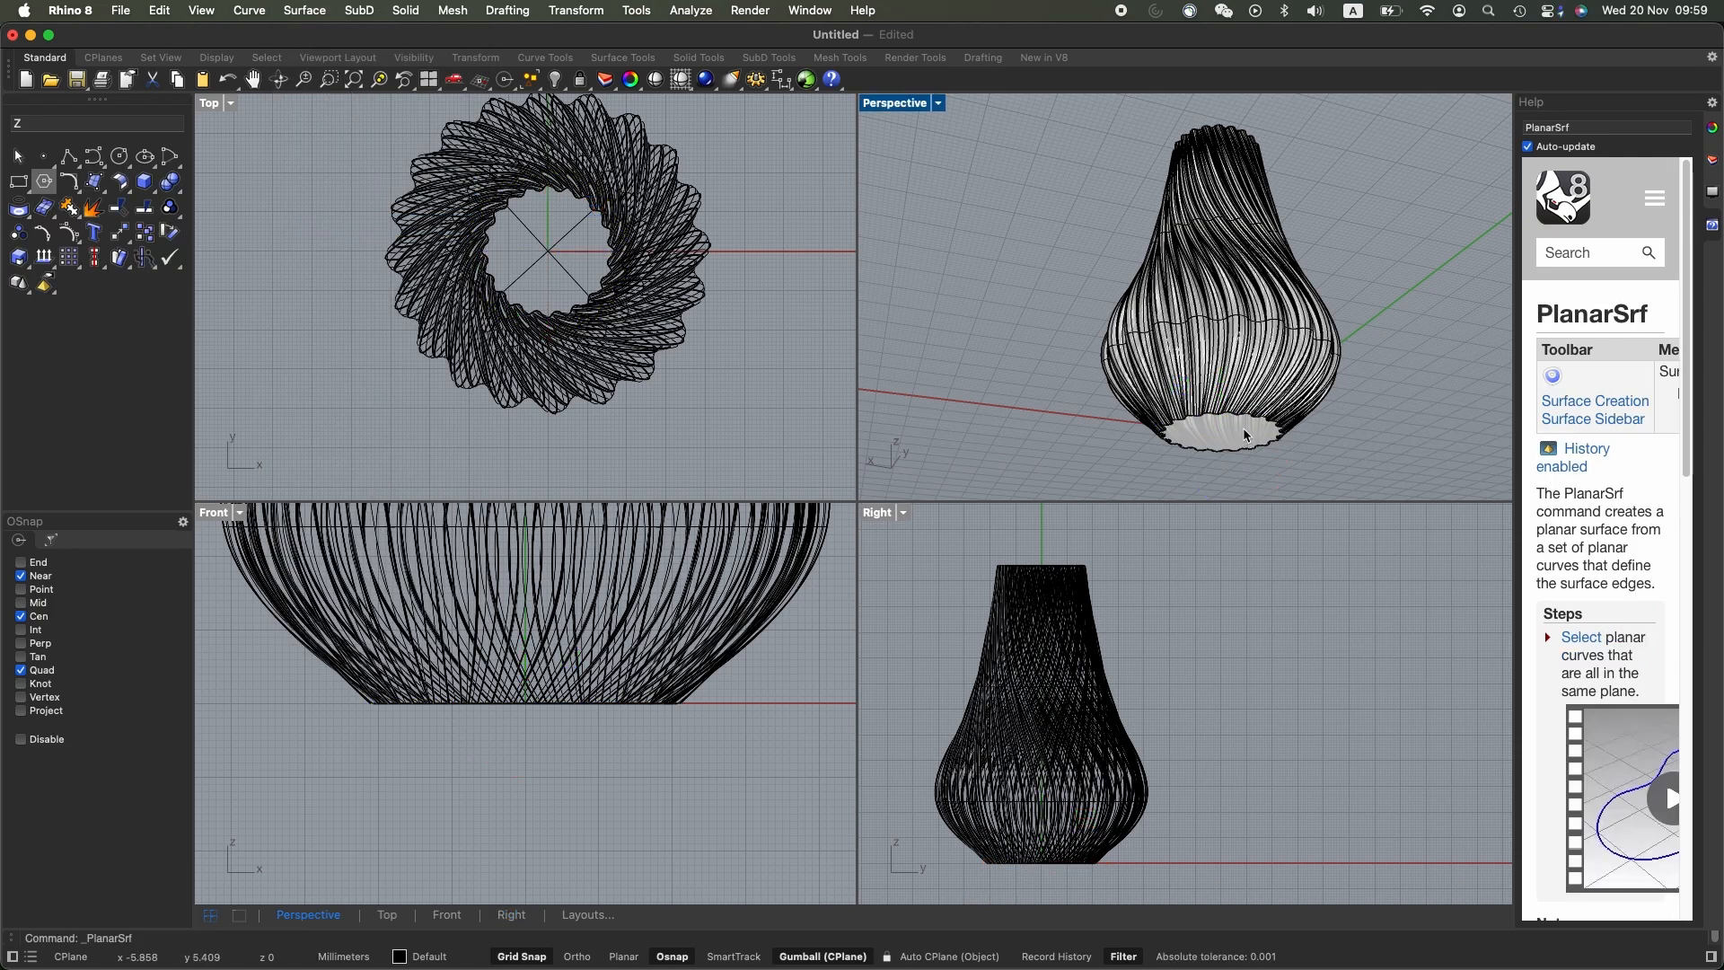
click(1021, 689)
click(1194, 675)
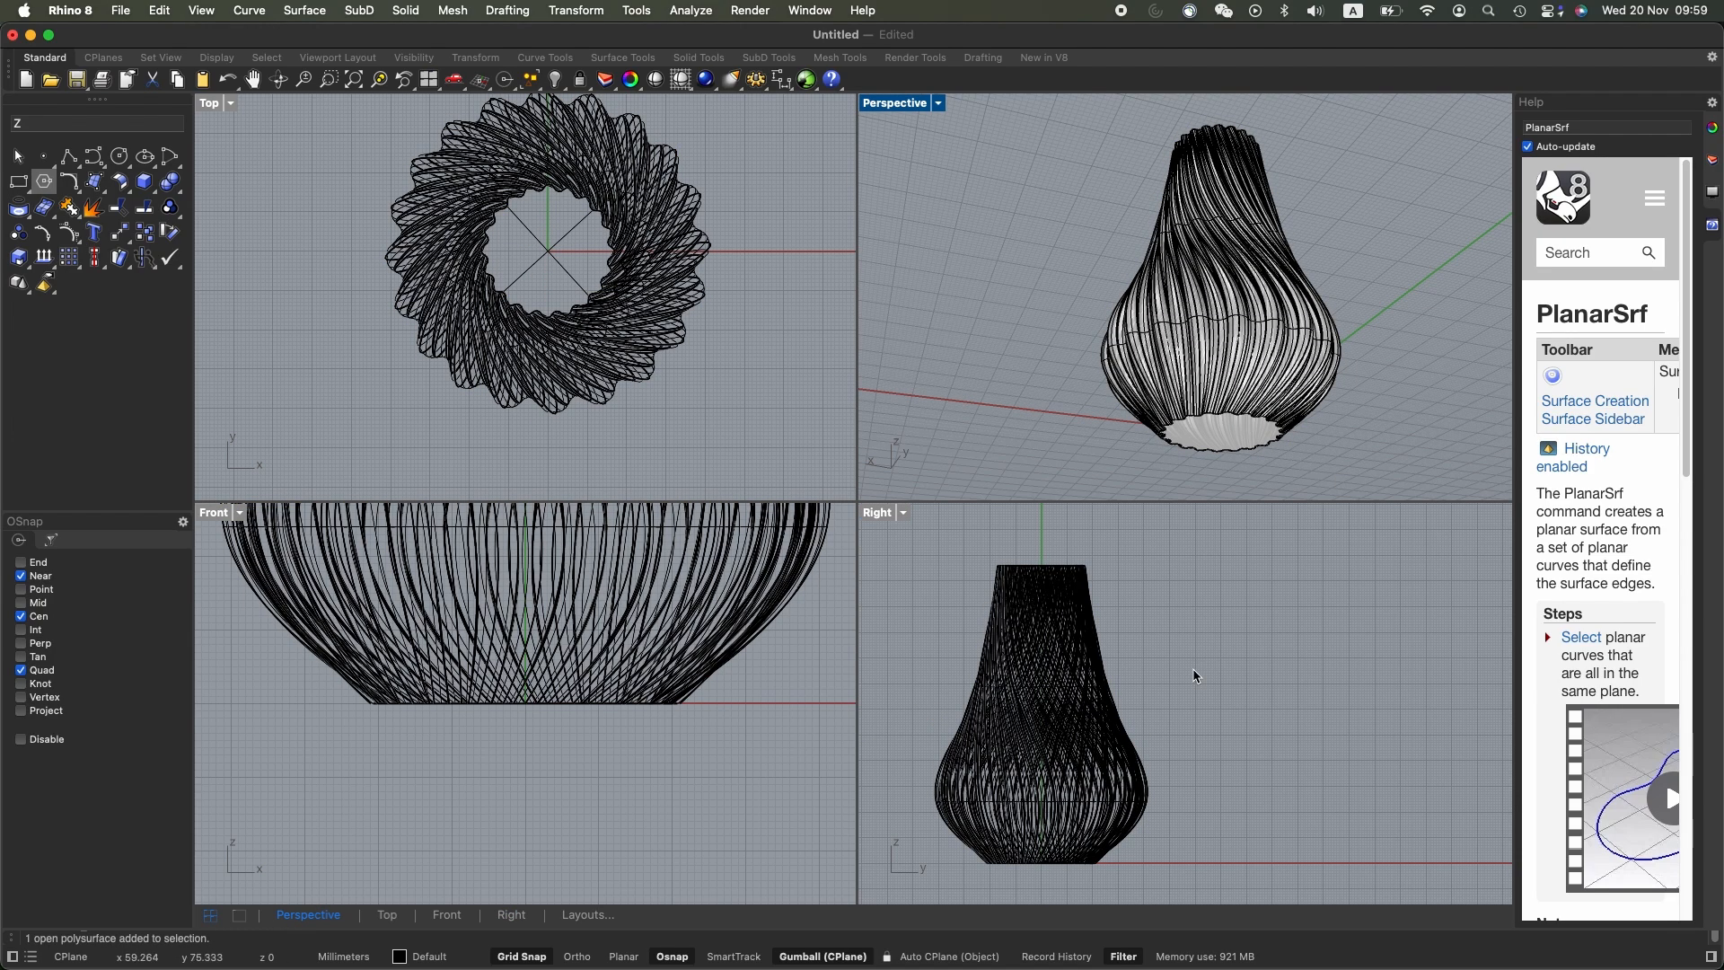
Join the lofted vase wall and the planar base into one polysurface, accepting the broken history
drag(904, 548, 1307, 897)
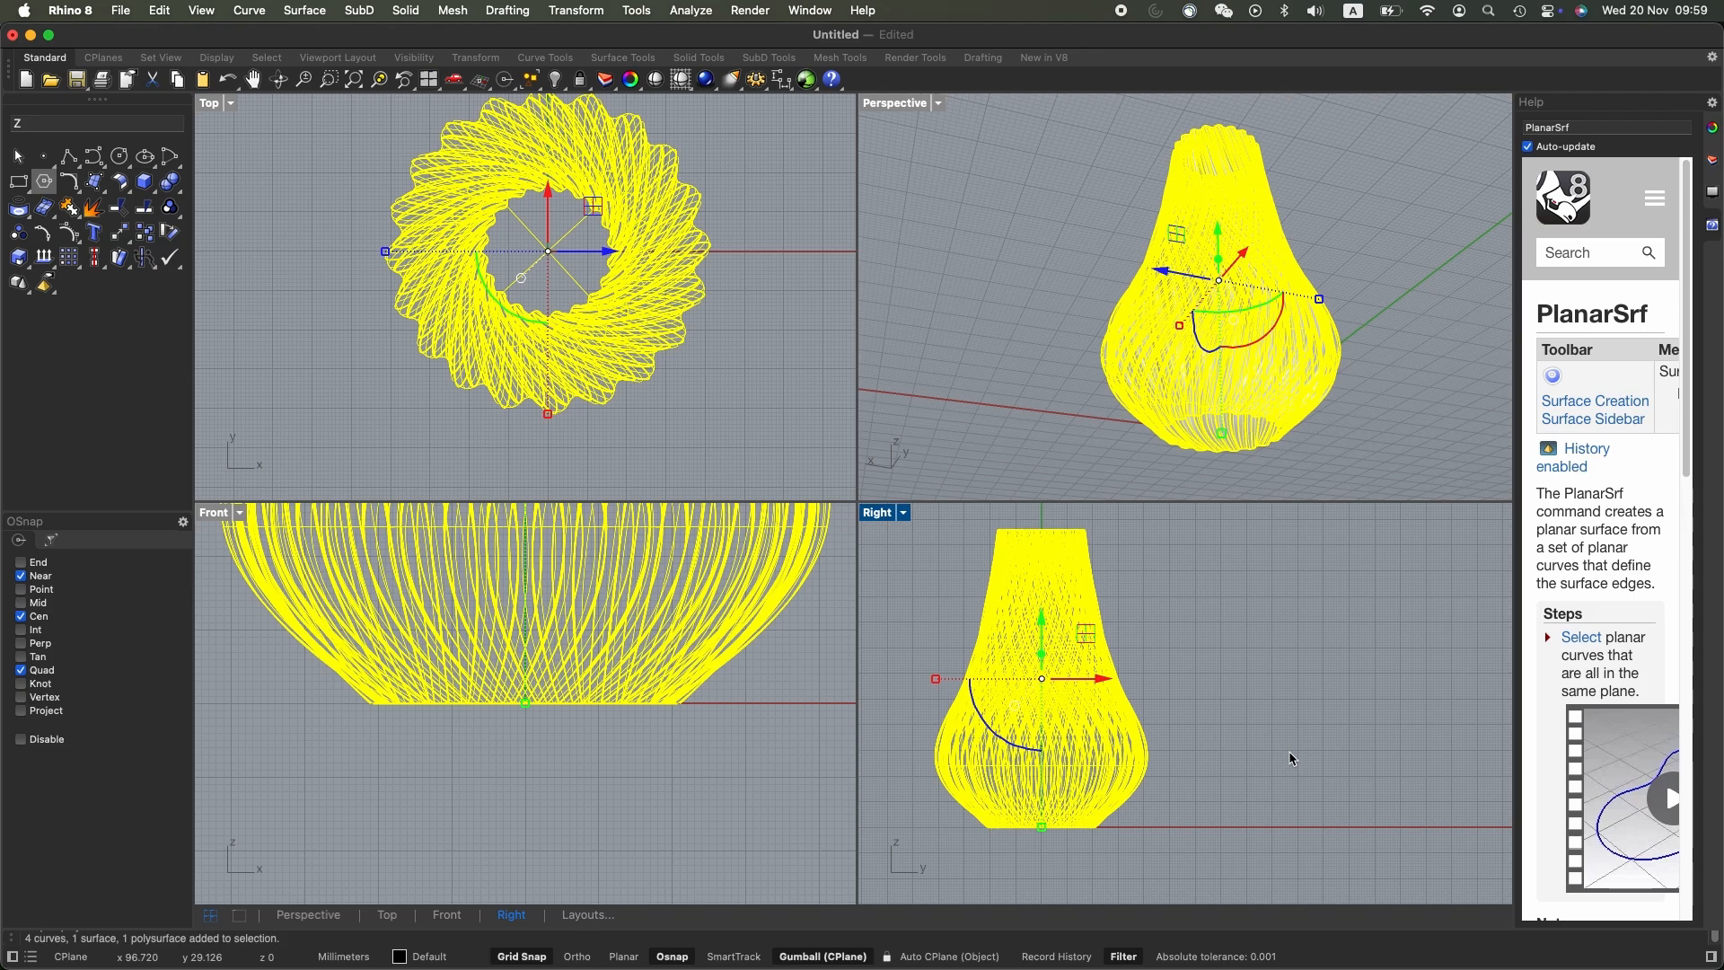
text(join)
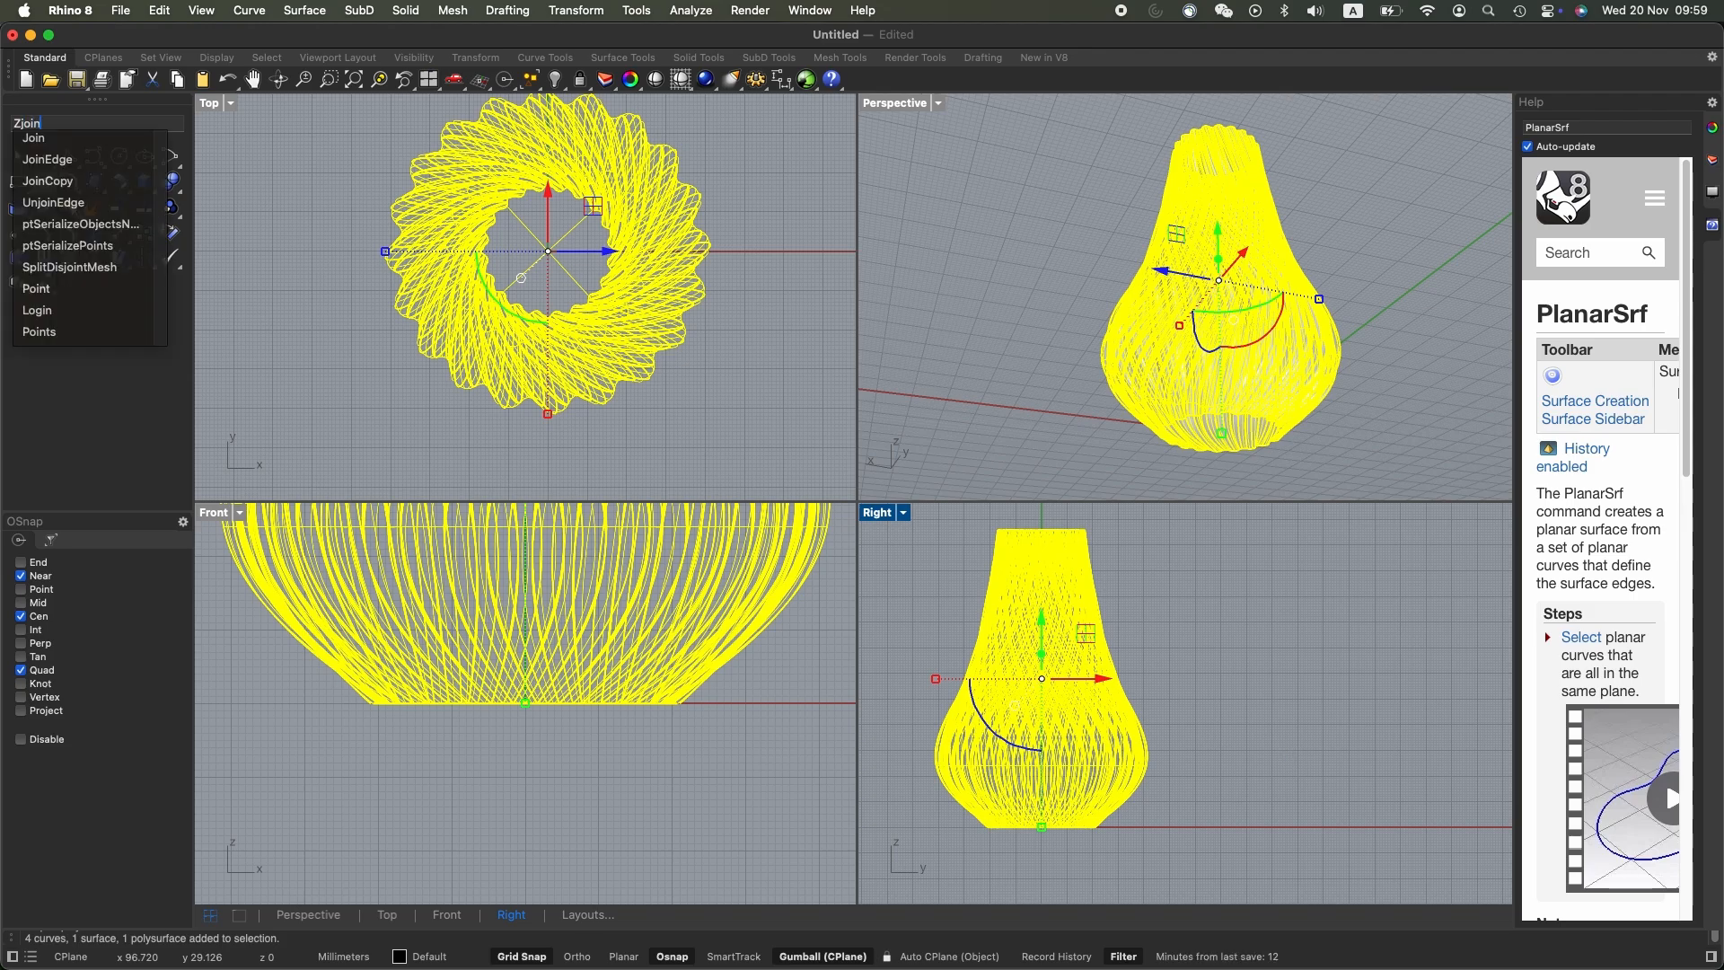
key(BackSpace)
key(BackSpace)
key(BackSpace)
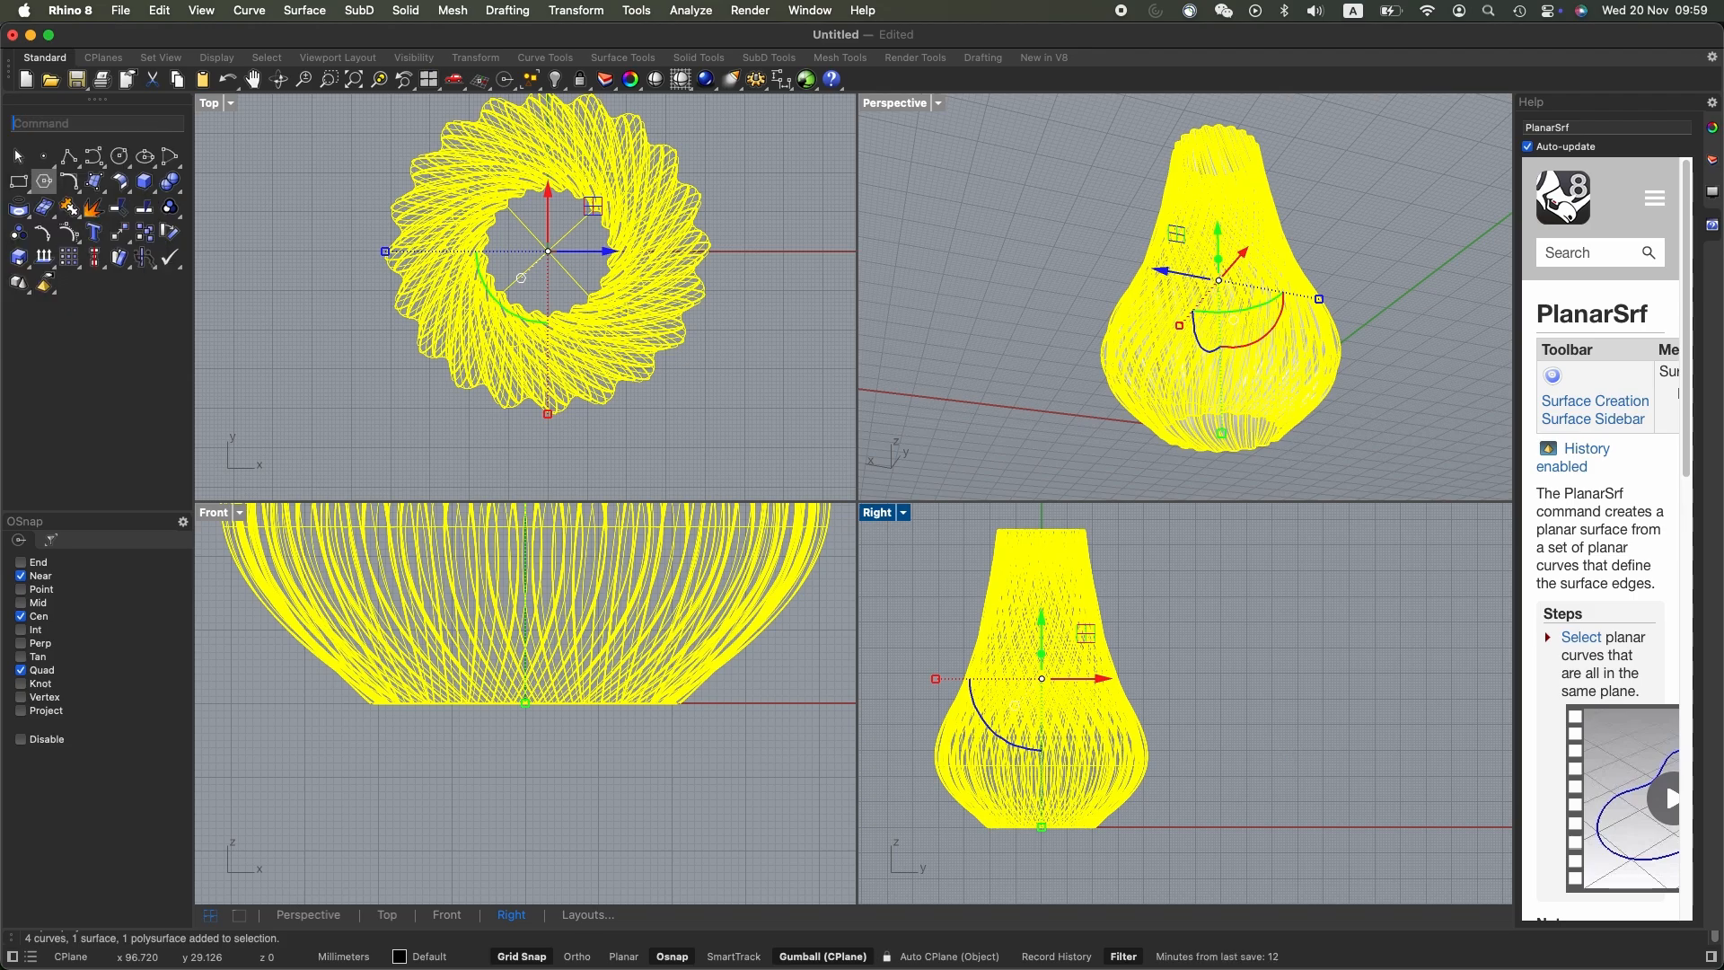
text(j)
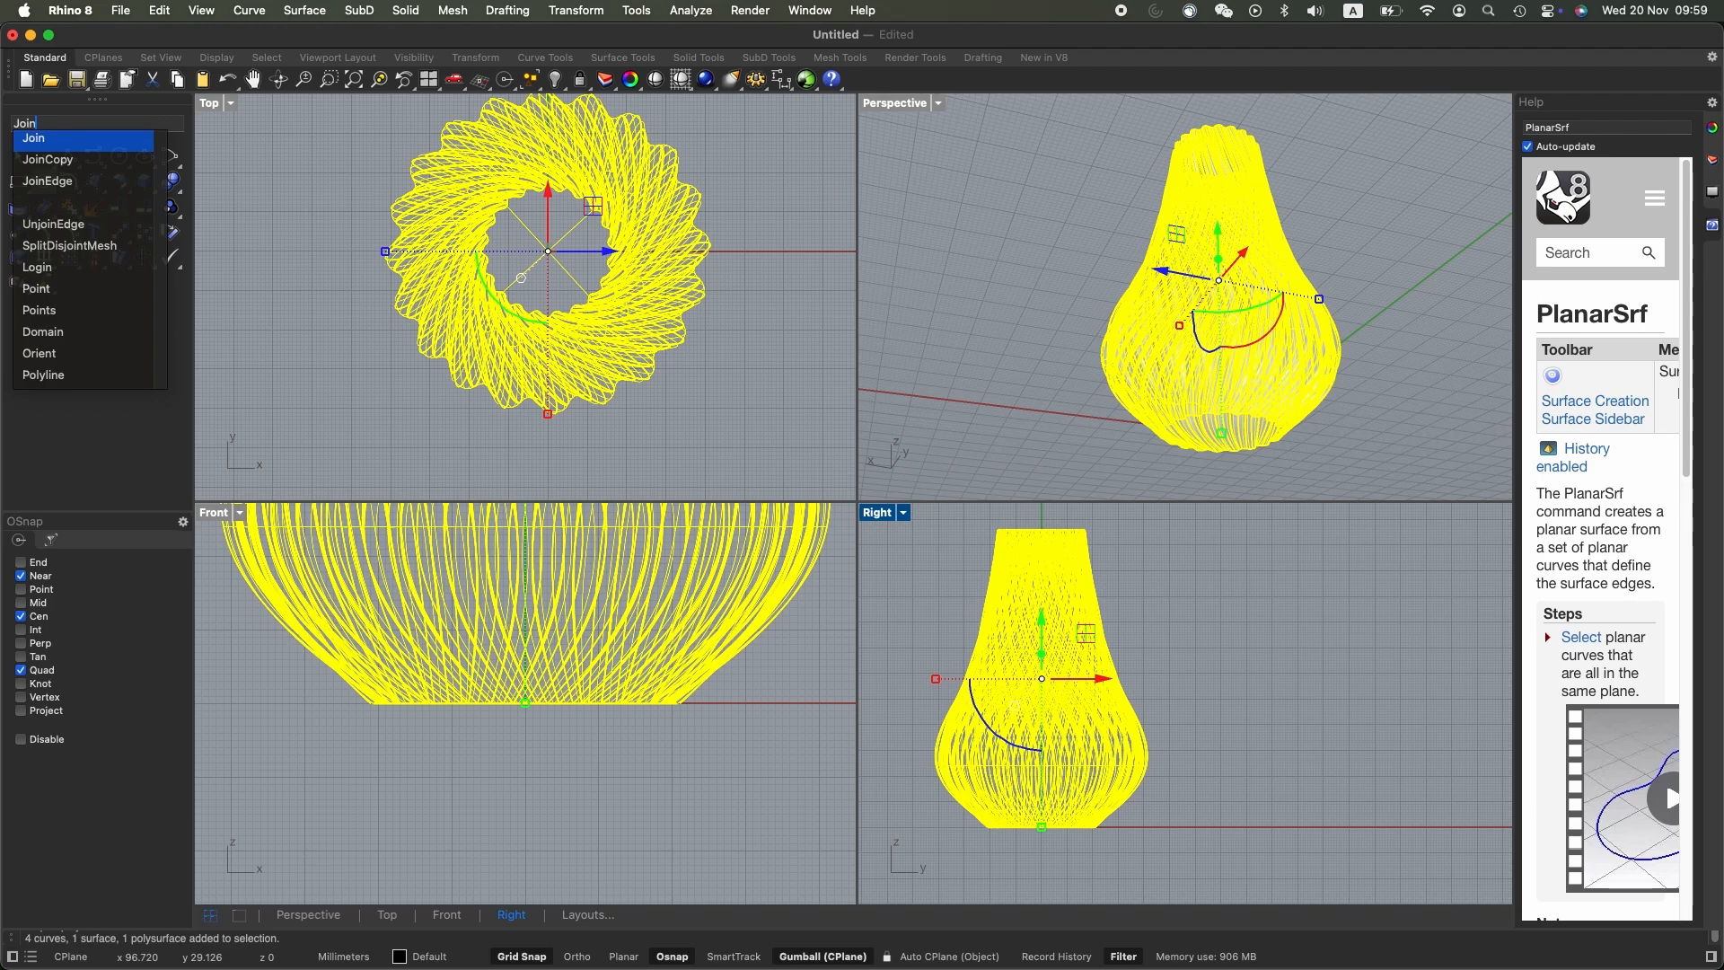
key(Return)
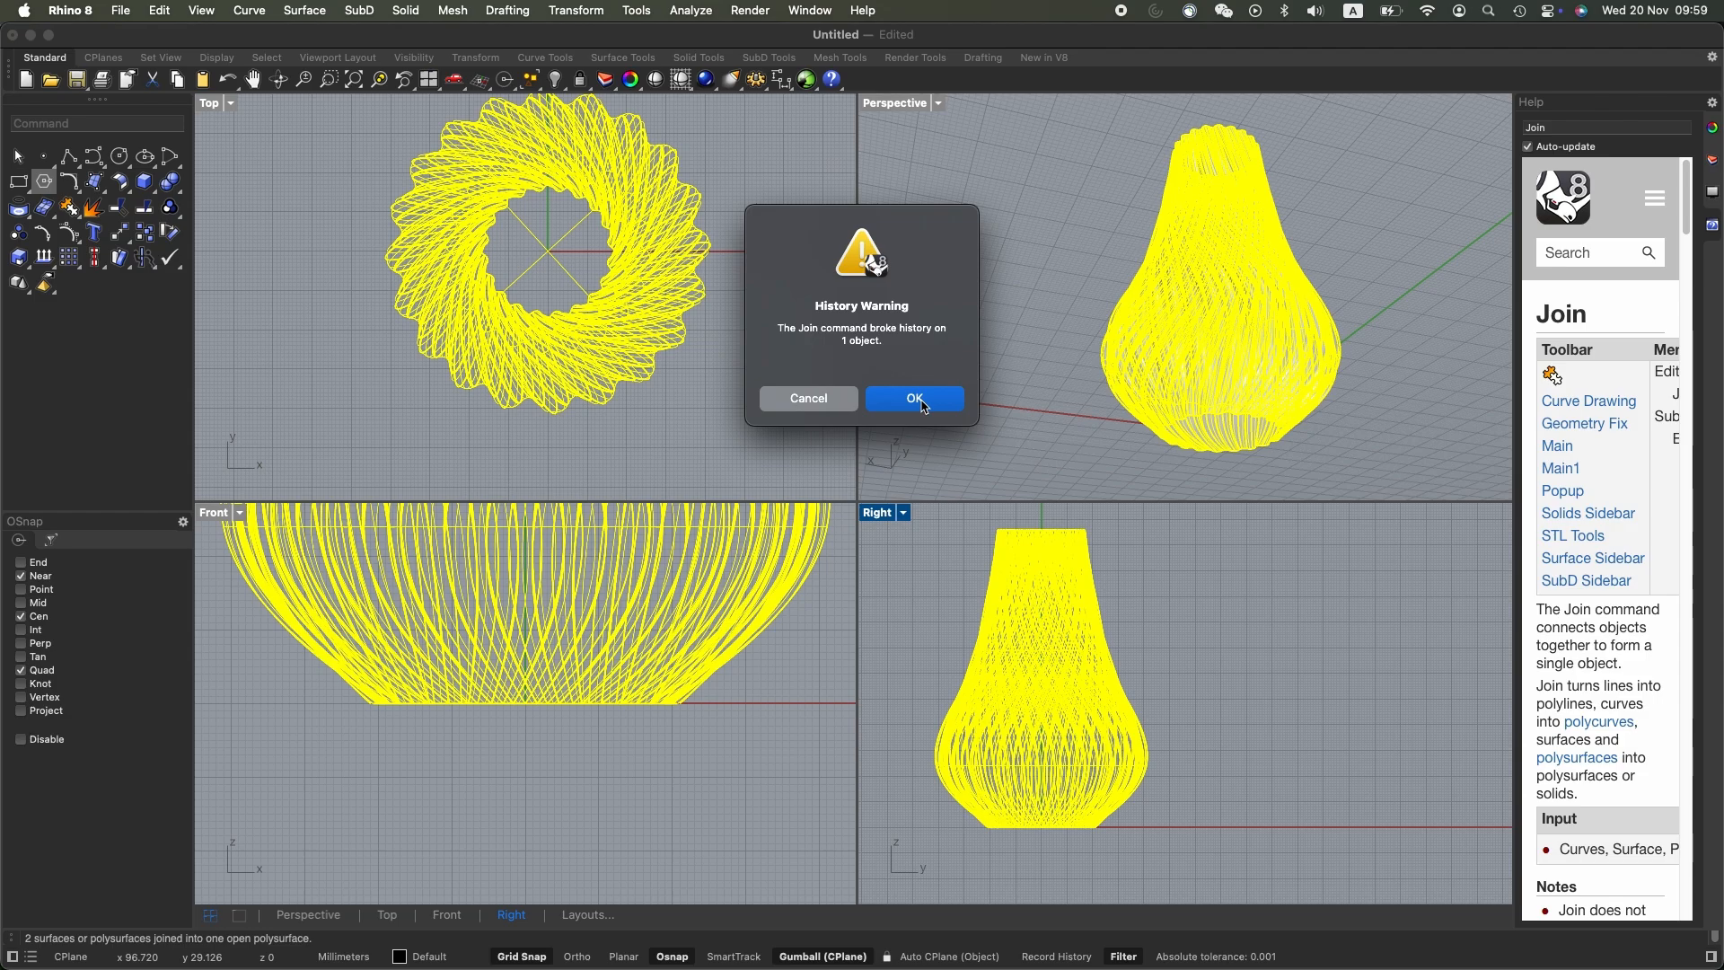
click(923, 406)
click(1264, 734)
click(1021, 679)
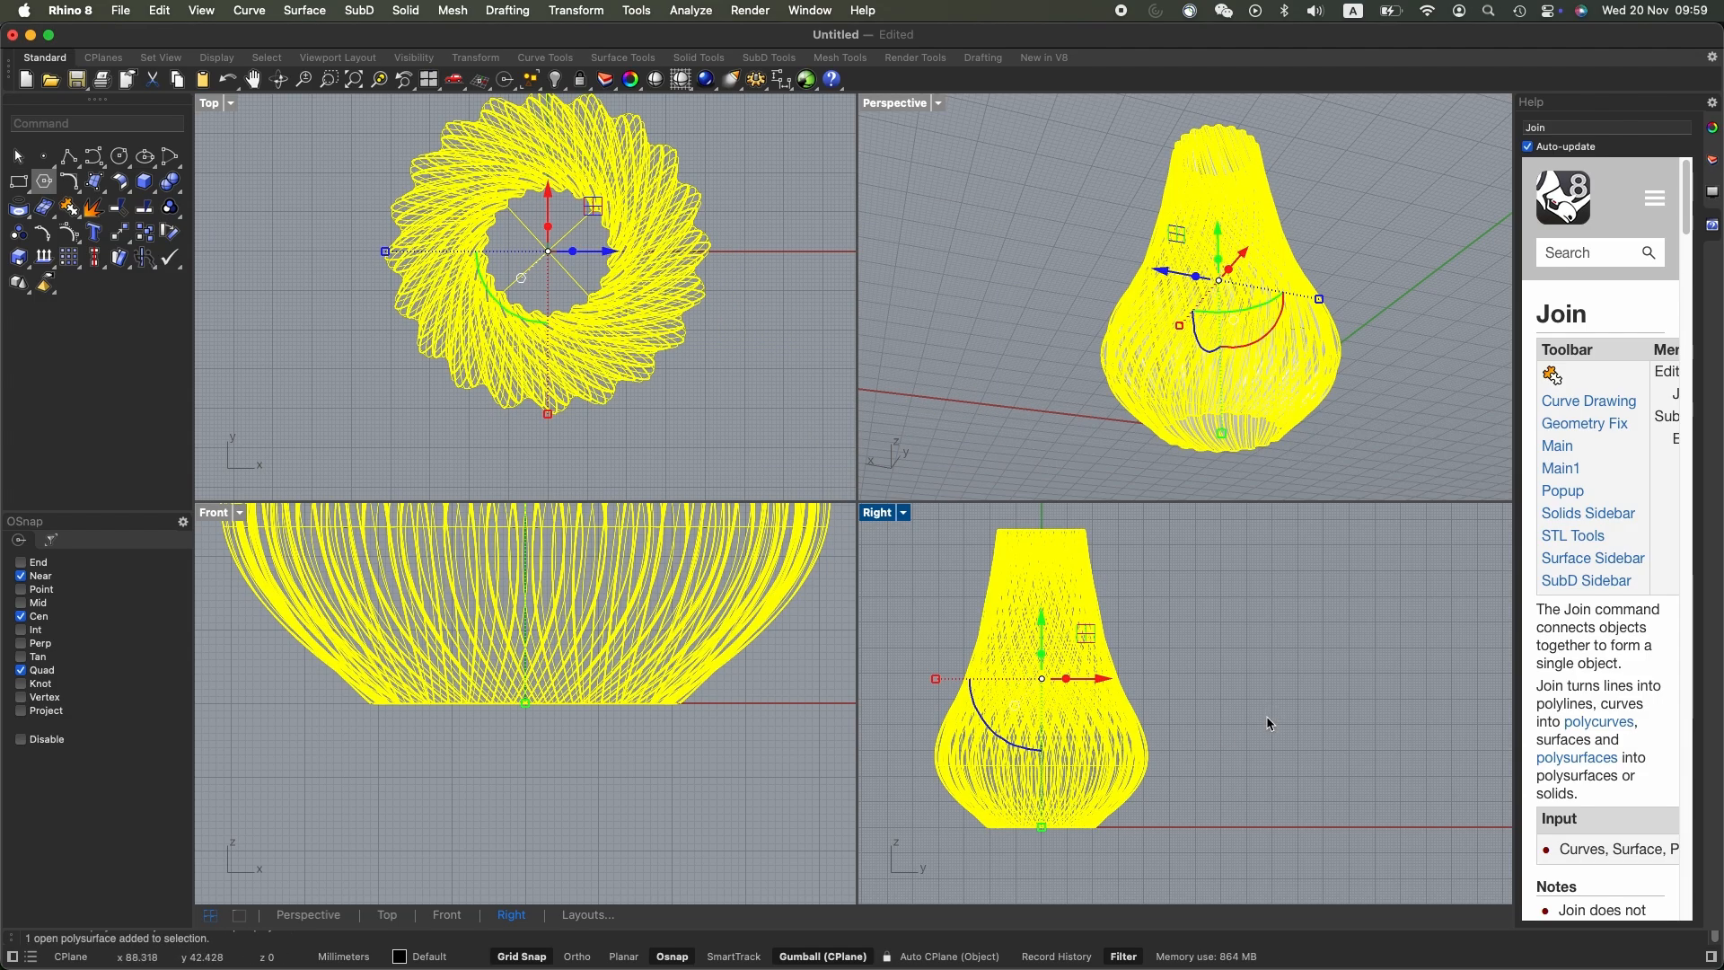
Inspect the vase's base from below in the perspective view using Rendered display mode
right_drag(1380, 357, 1397, 401)
click(1349, 445)
scroll(1349, 445, up, 4)
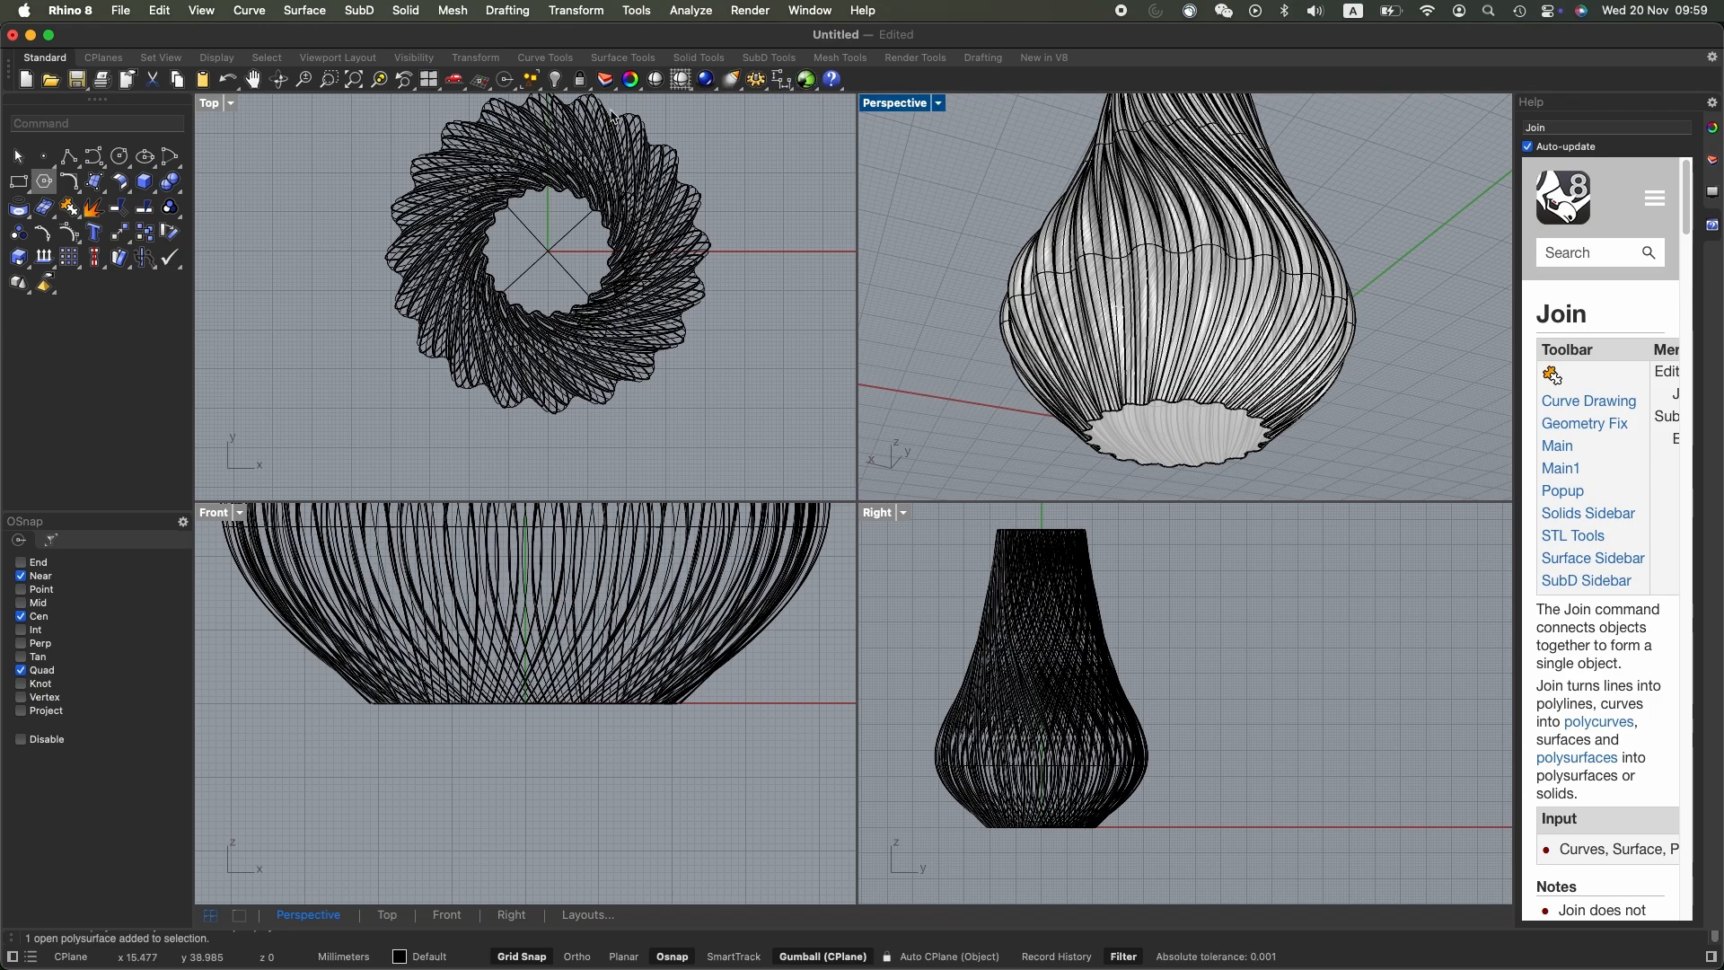
click(938, 103)
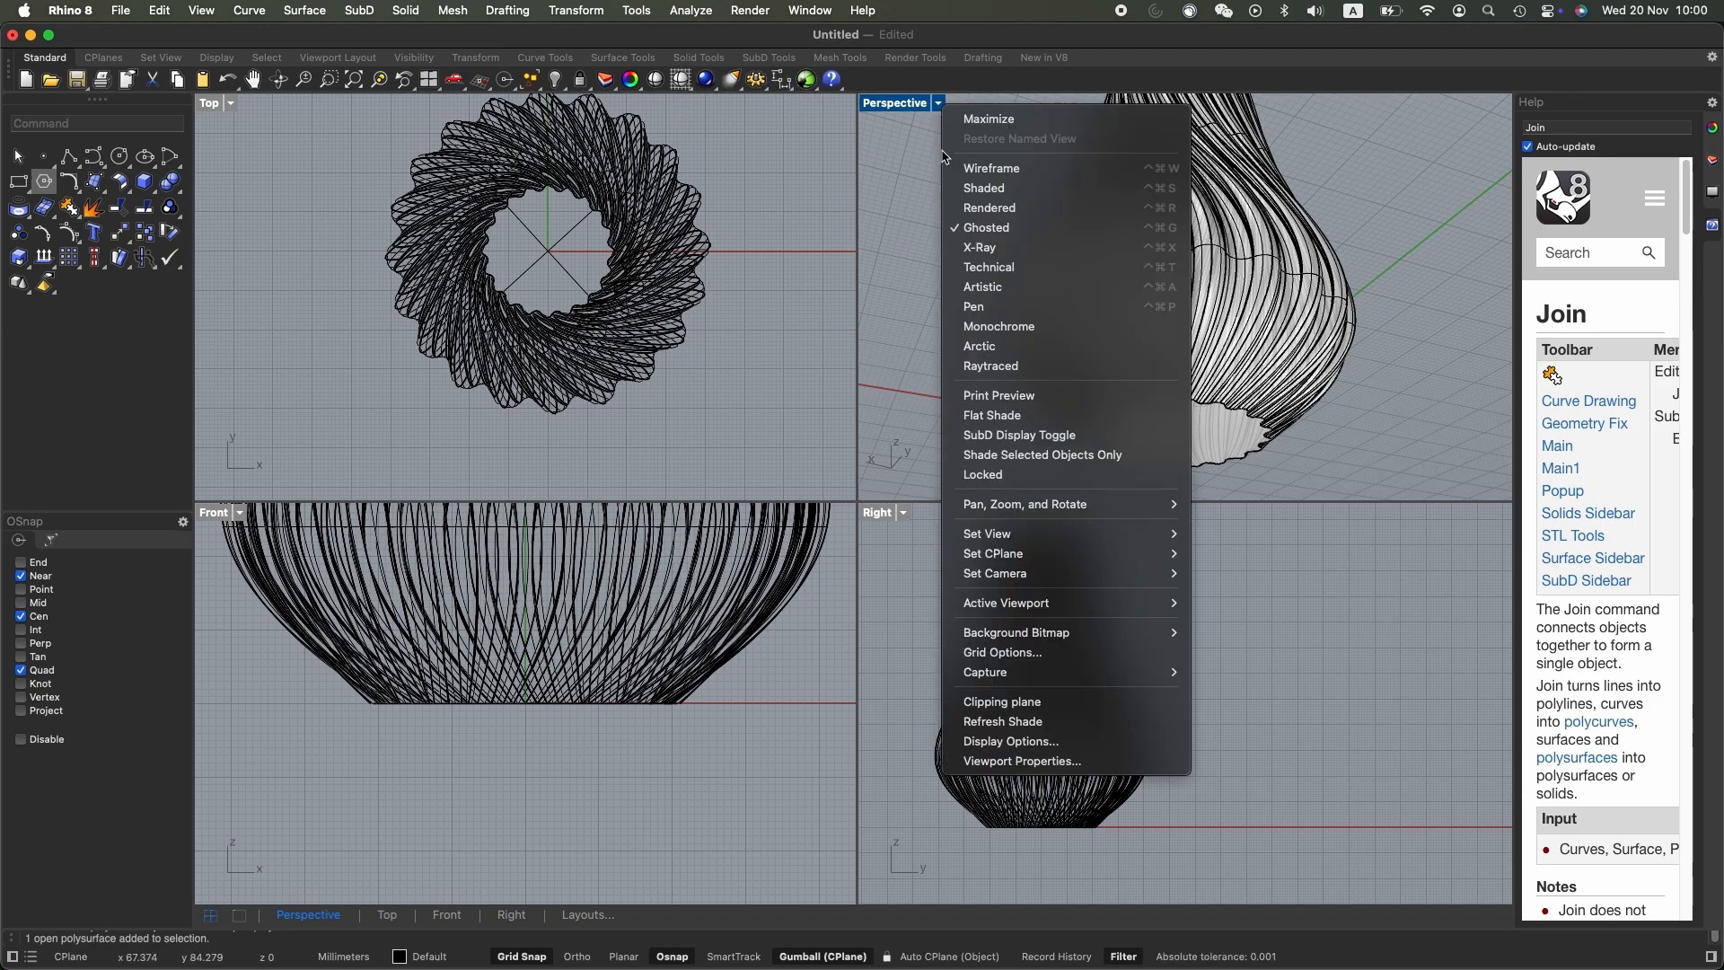
click(970, 209)
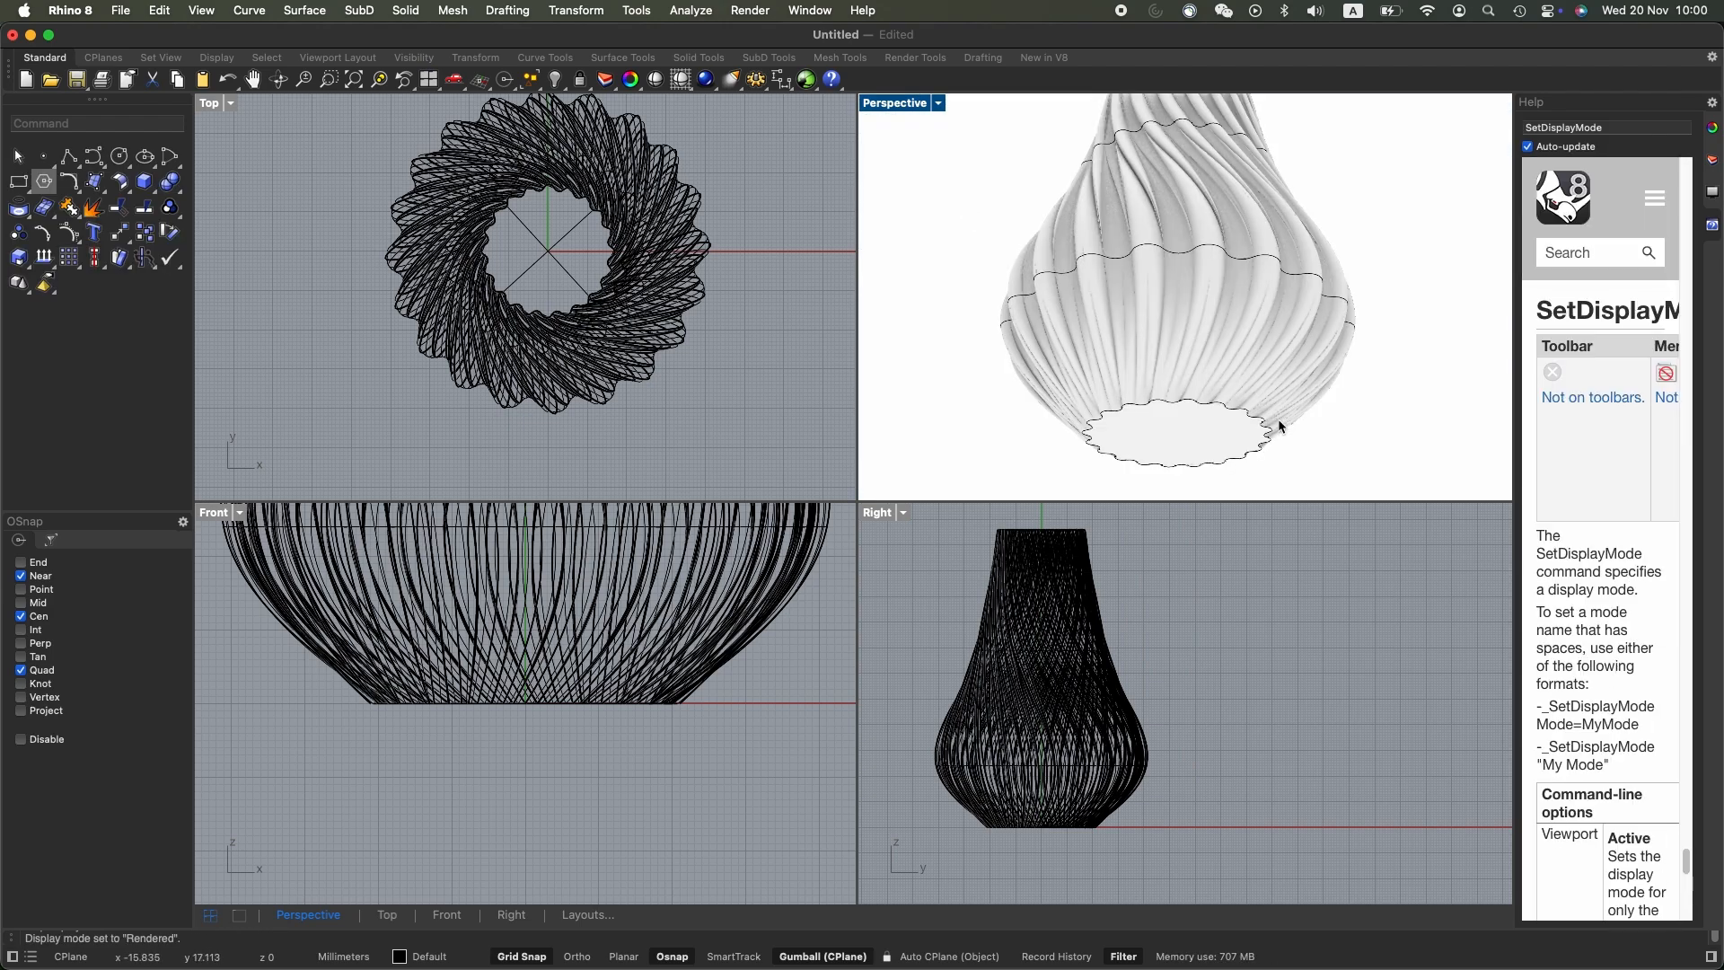
right_drag(1295, 181, 1300, 393)
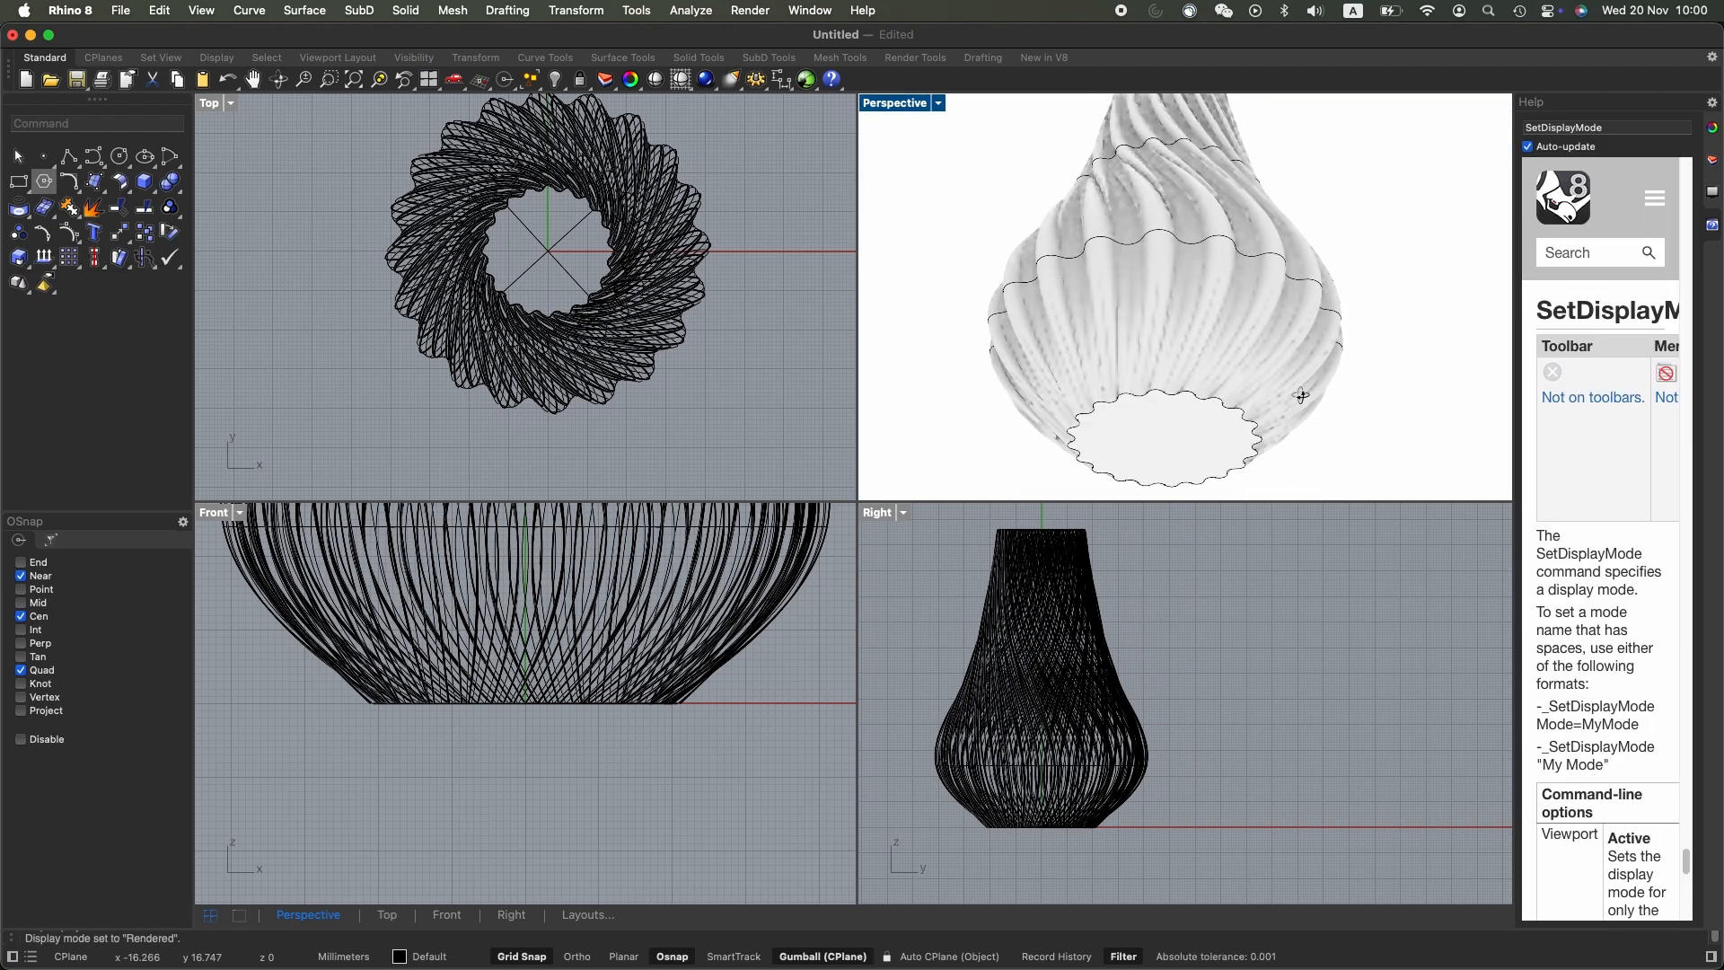
Set the perspective view to Shaded display mode and look inside the vase from above
click(939, 104)
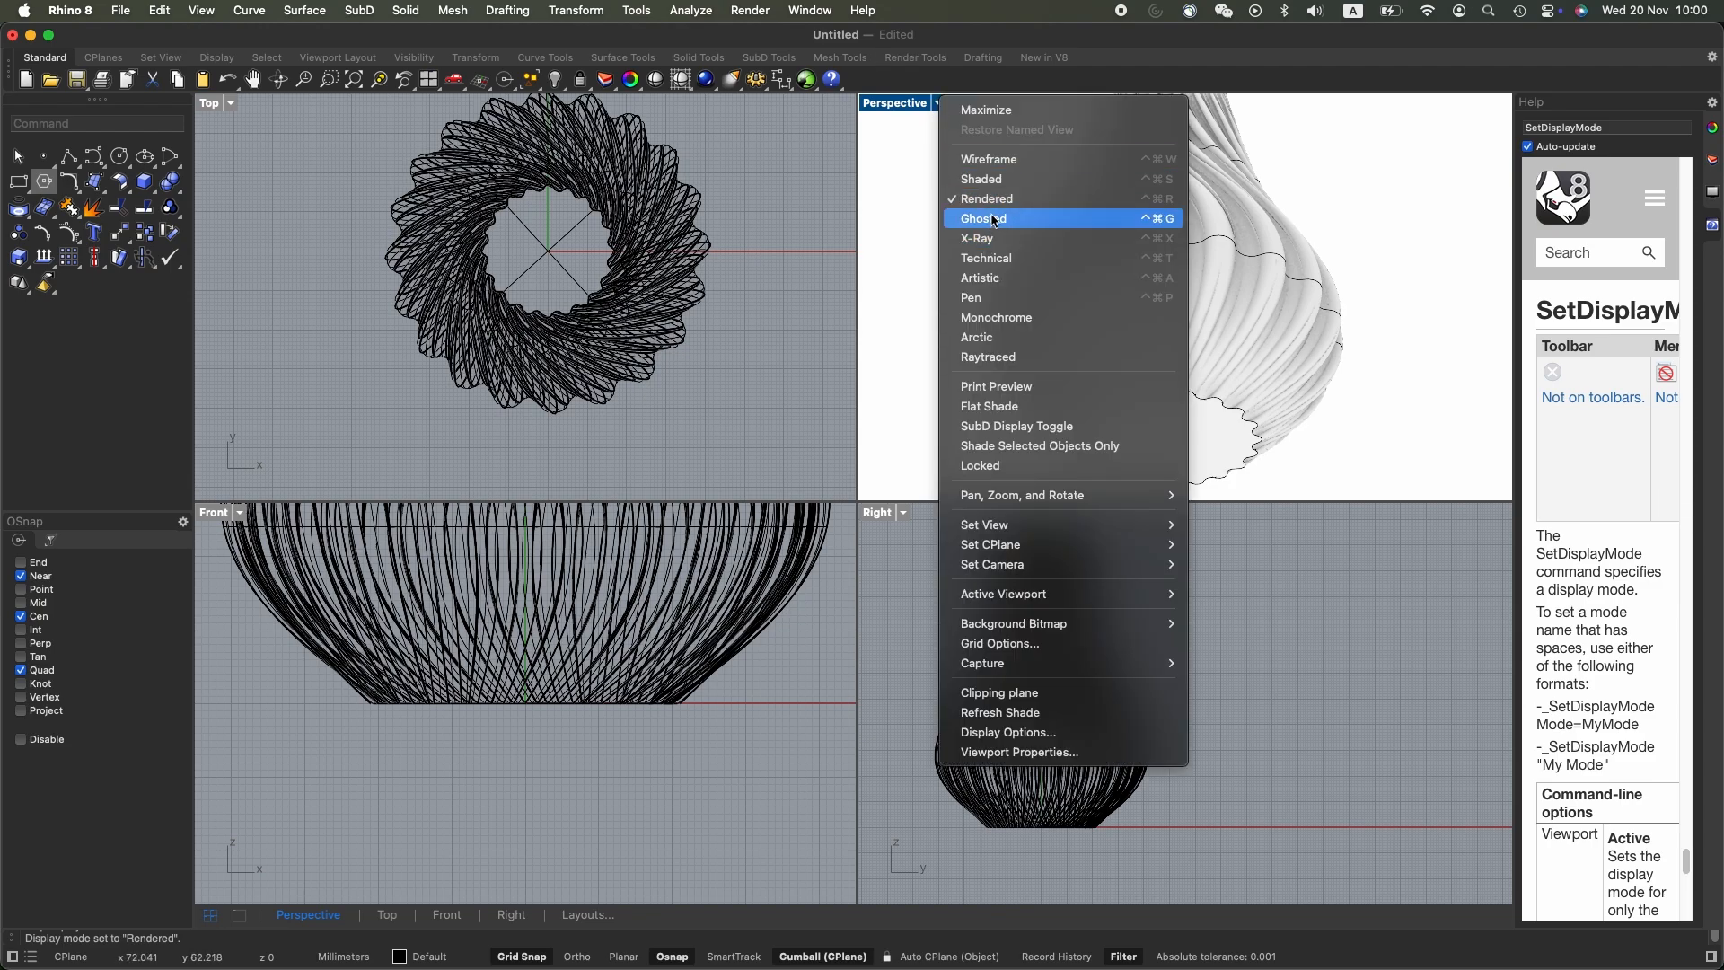
click(1002, 185)
mouse_move(1328, 251)
right_down()
mouse_move(1440, 451)
mouse_move(1373, 300)
mouse_move(1397, 214)
mouse_move(1204, 431)
mouse_move(1271, 171)
mouse_move(1295, 406)
right_up()
scroll(1206, 242, up, 10)
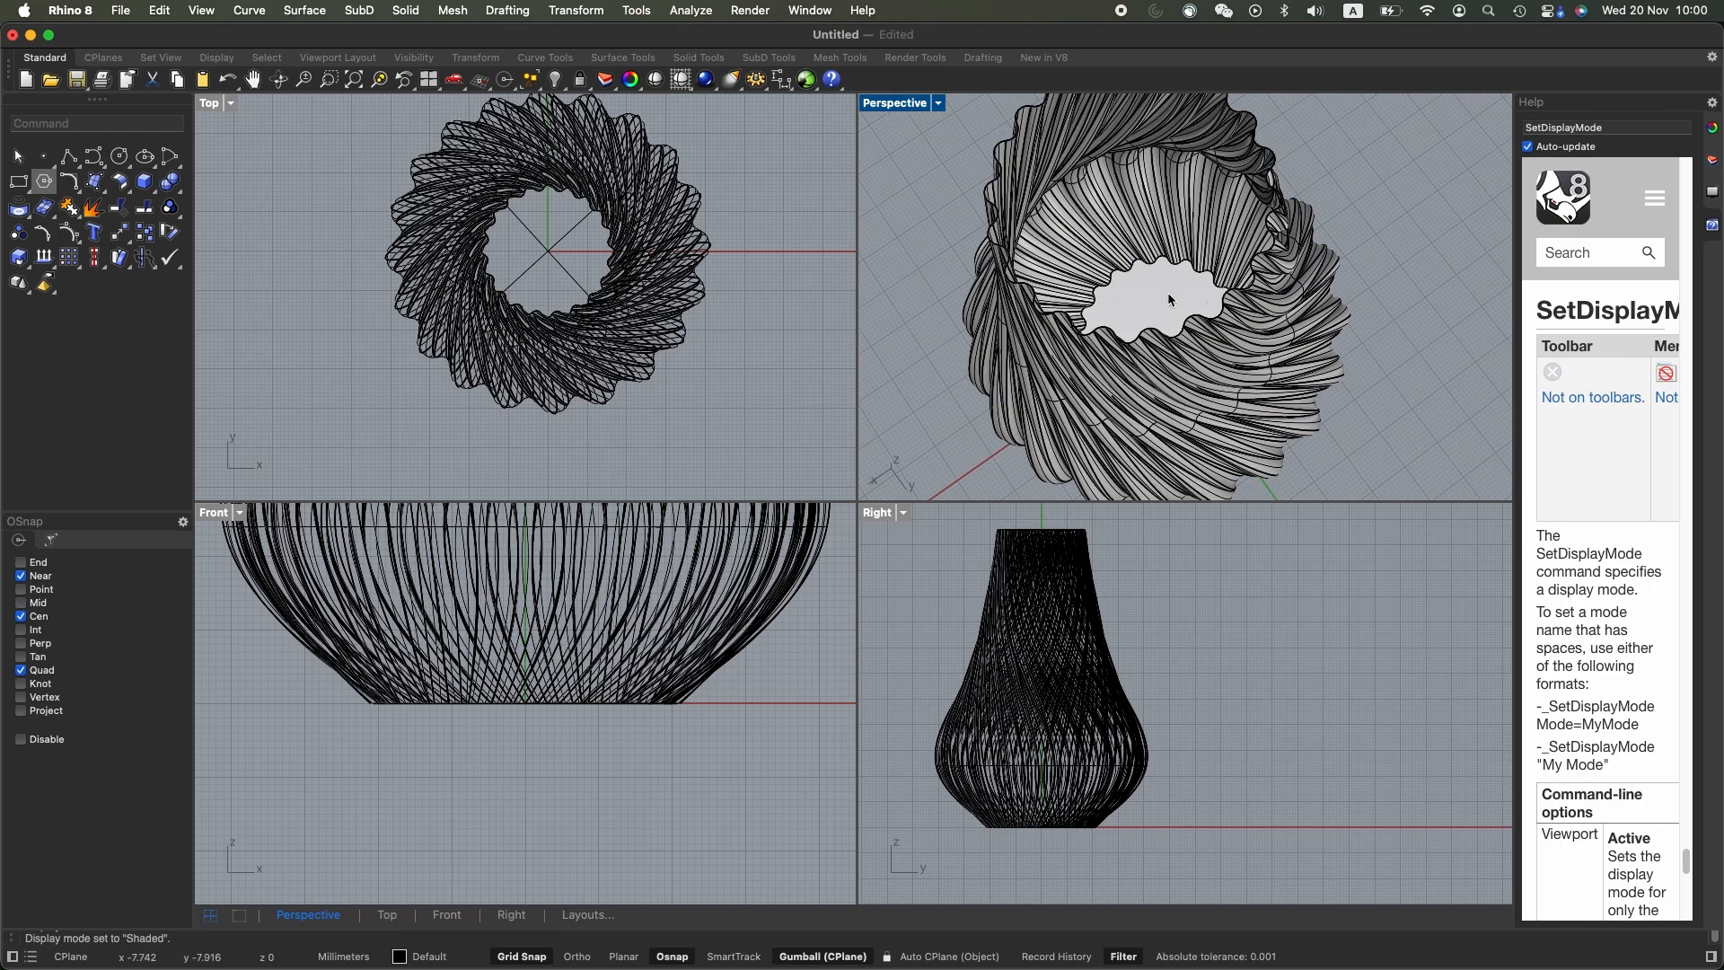
Select the joined vase and start exporting only the selection, with STL (Stereolithography) as the file format
click(1167, 292)
right_drag(1354, 377, 1329, 359)
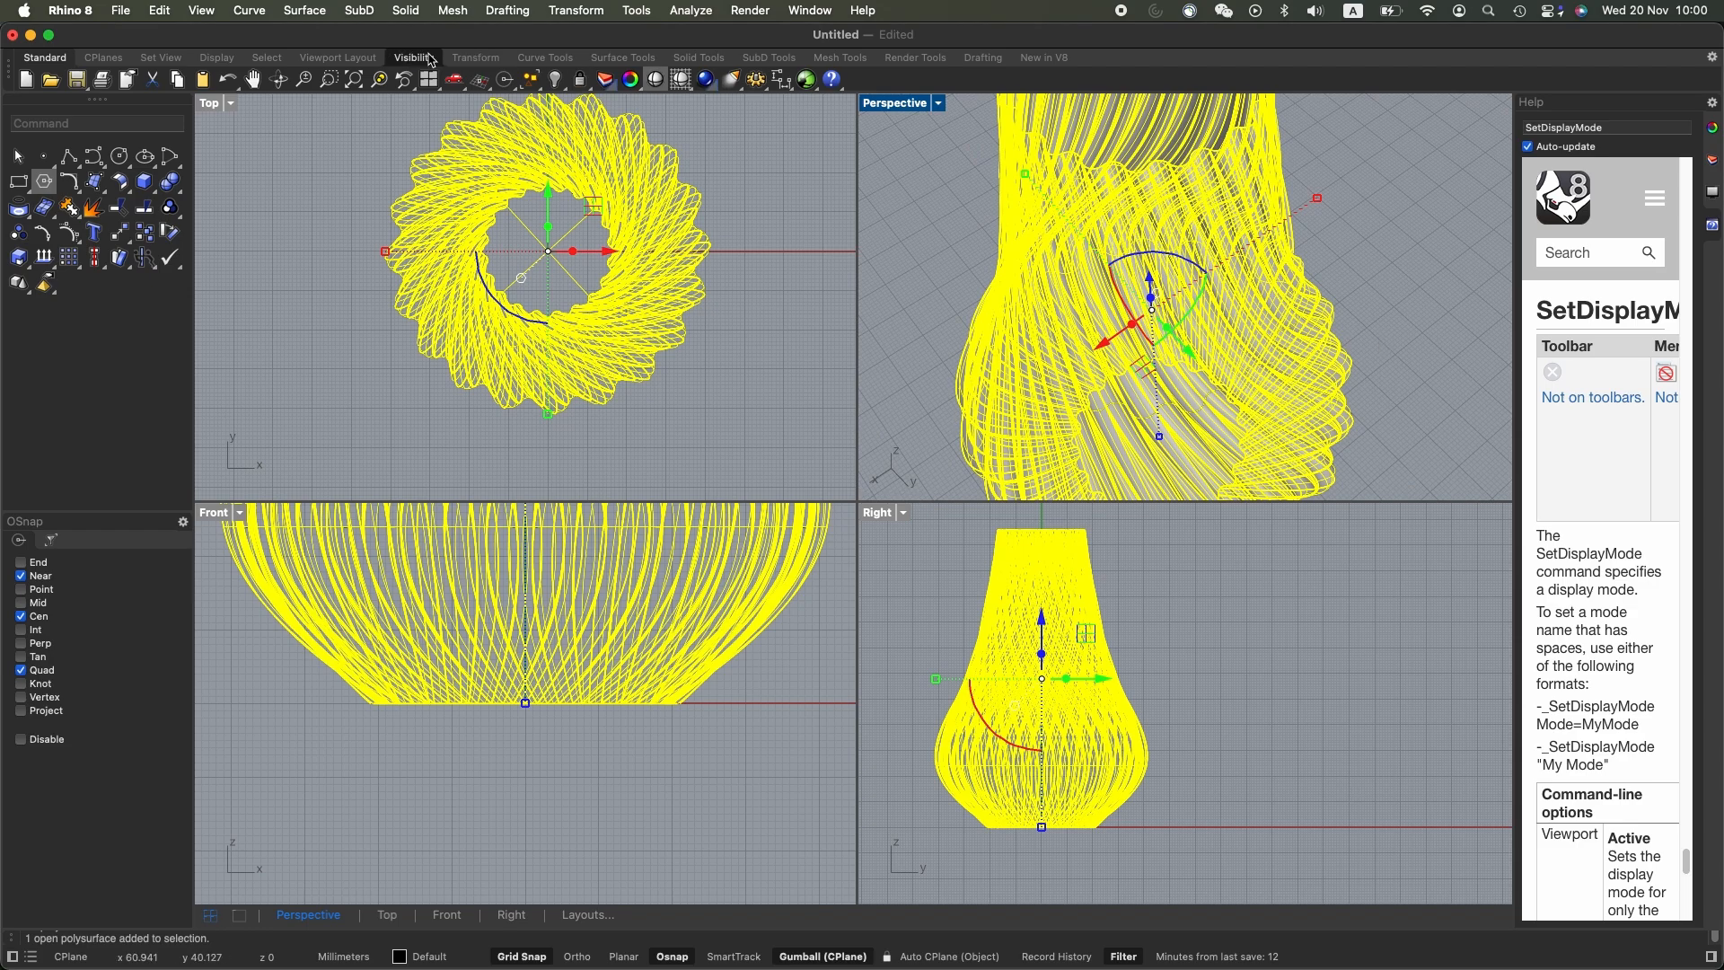
click(124, 13)
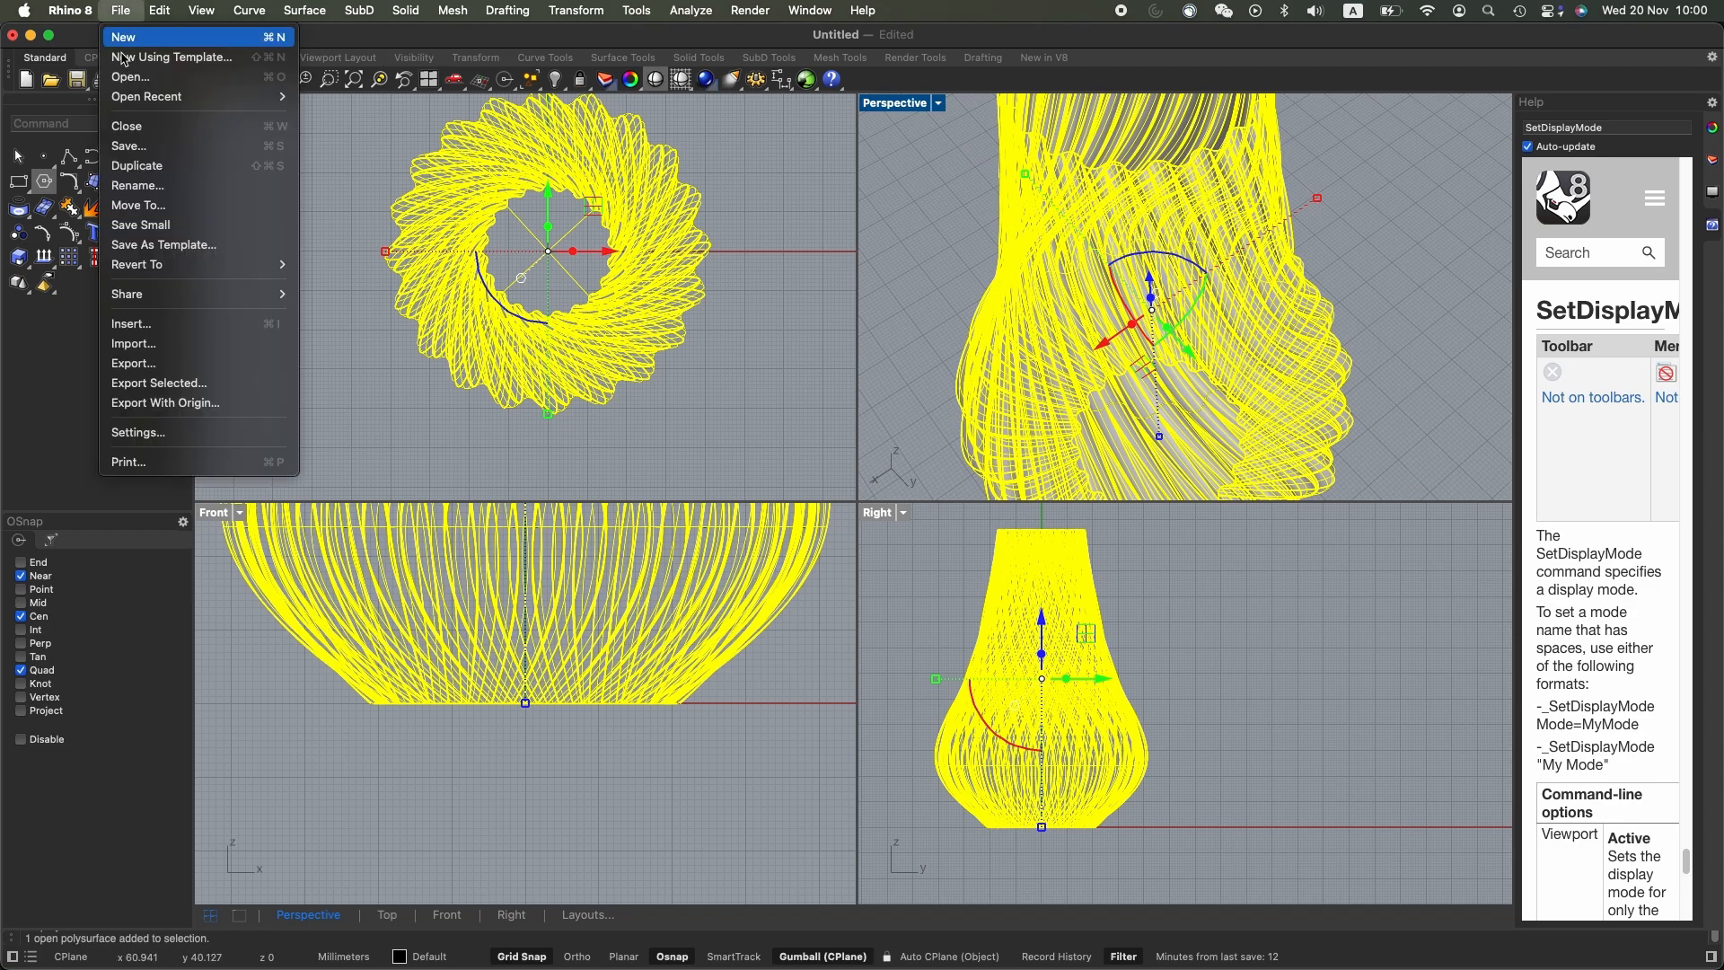
click(255, 386)
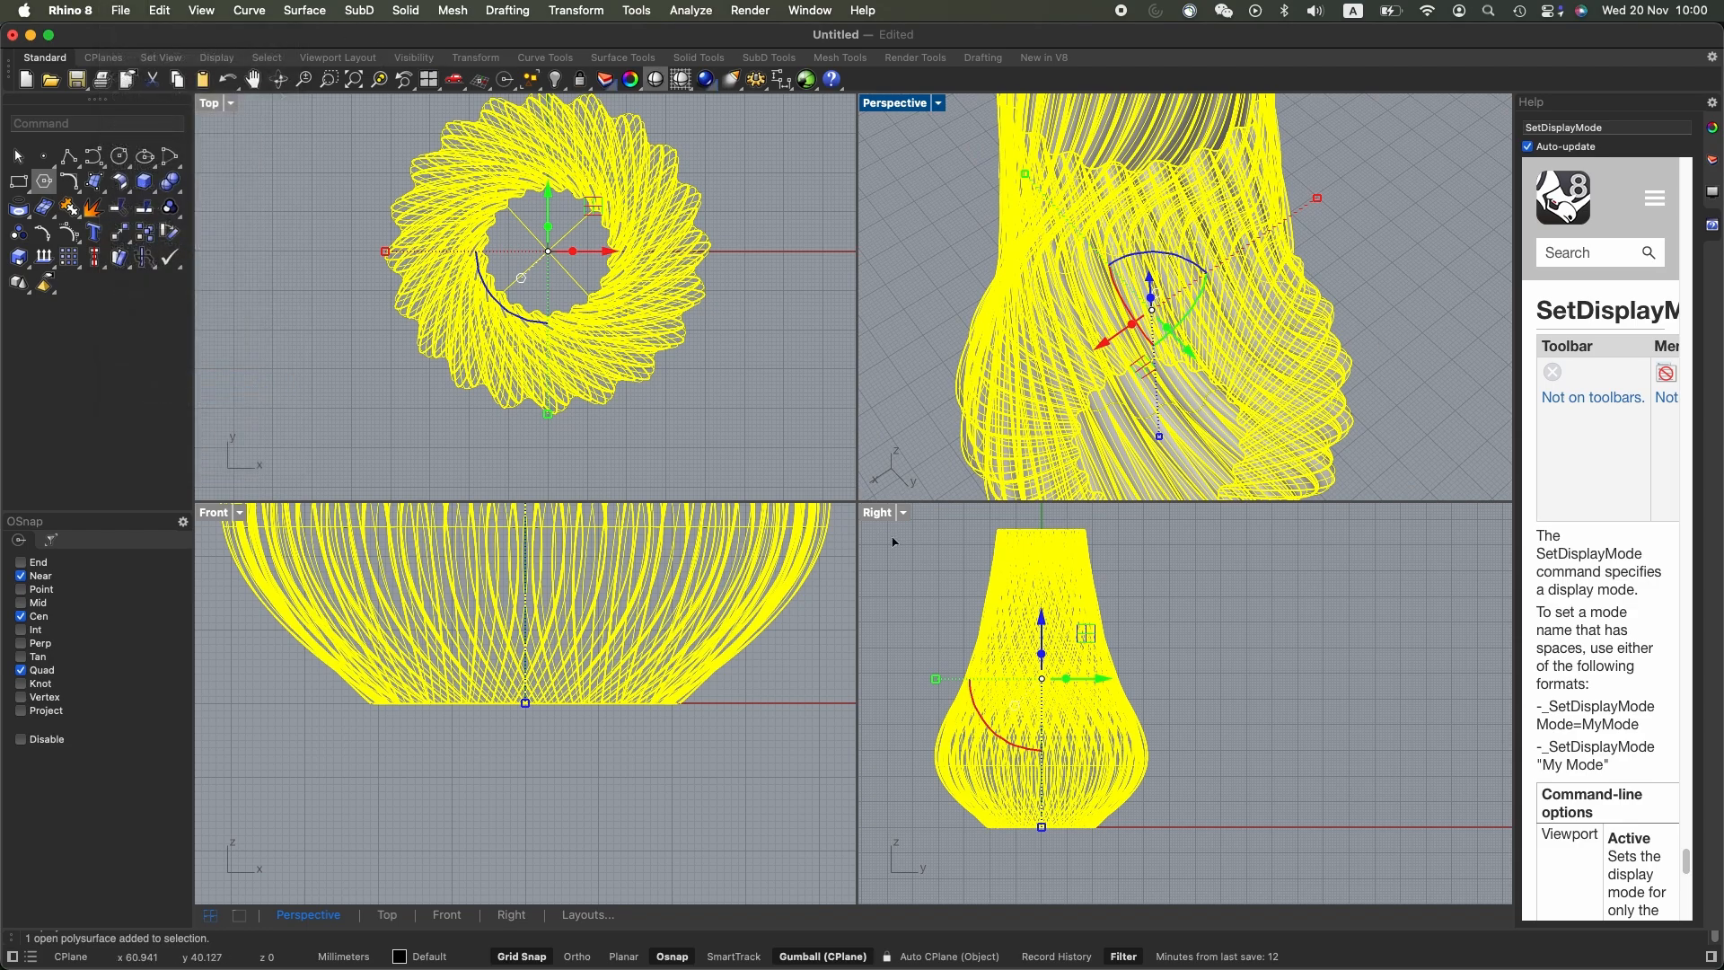
click(1012, 424)
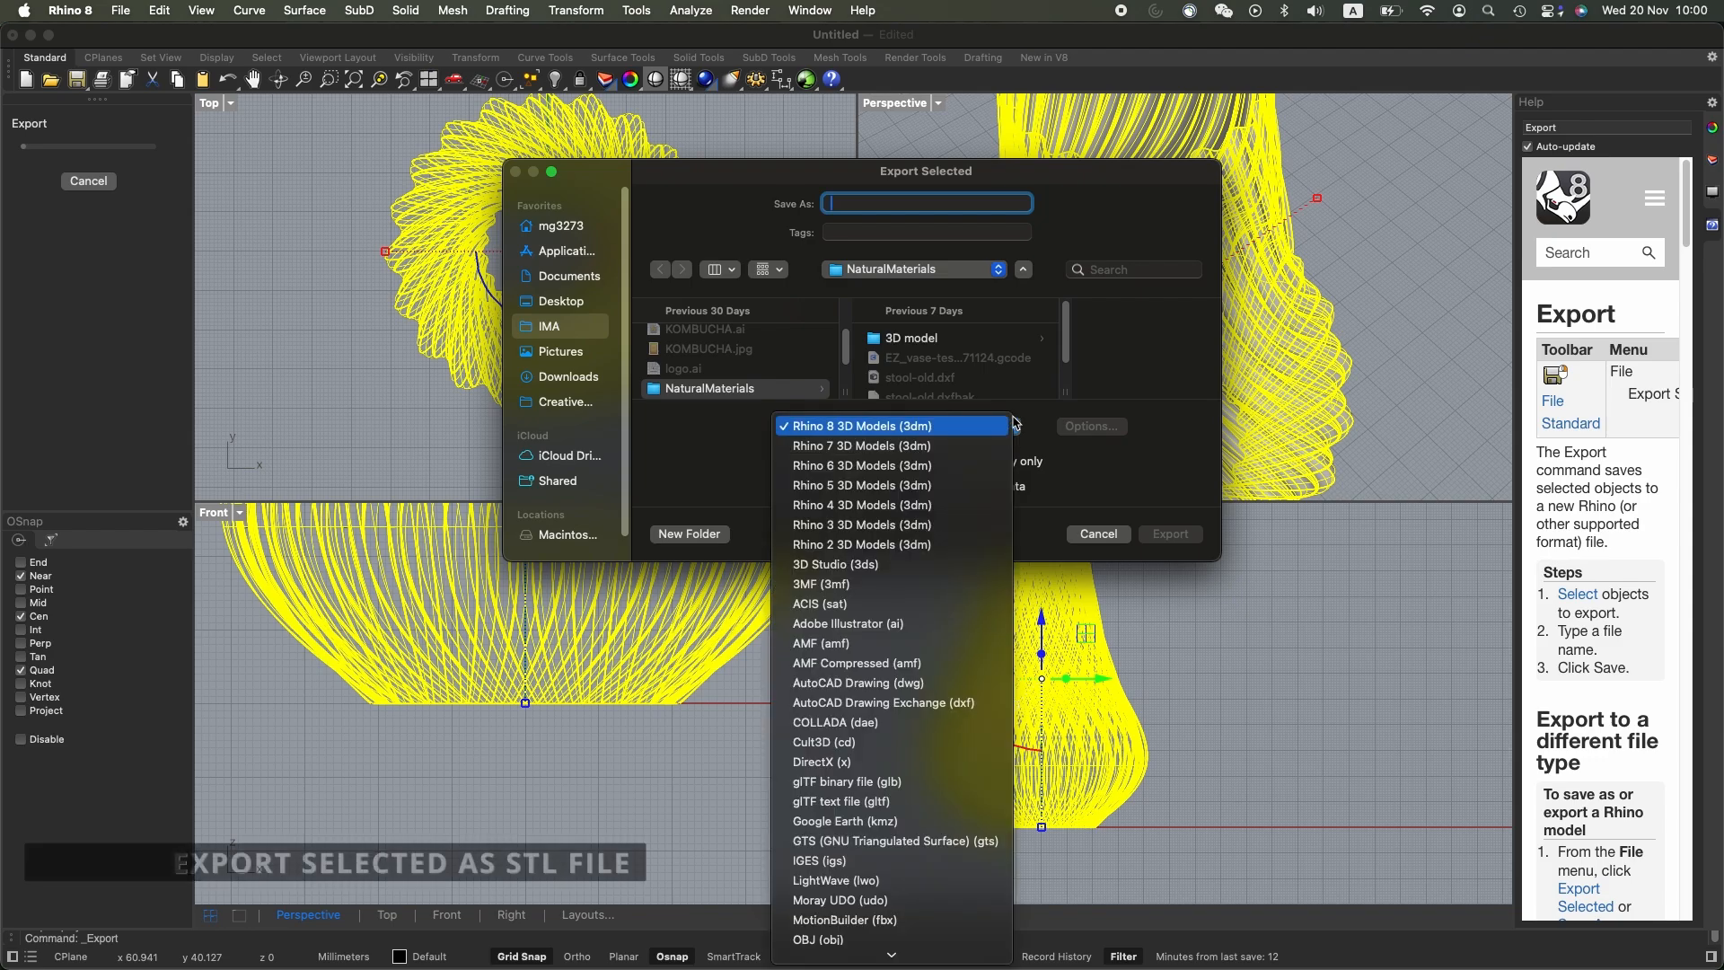
scroll(977, 808, down, 5)
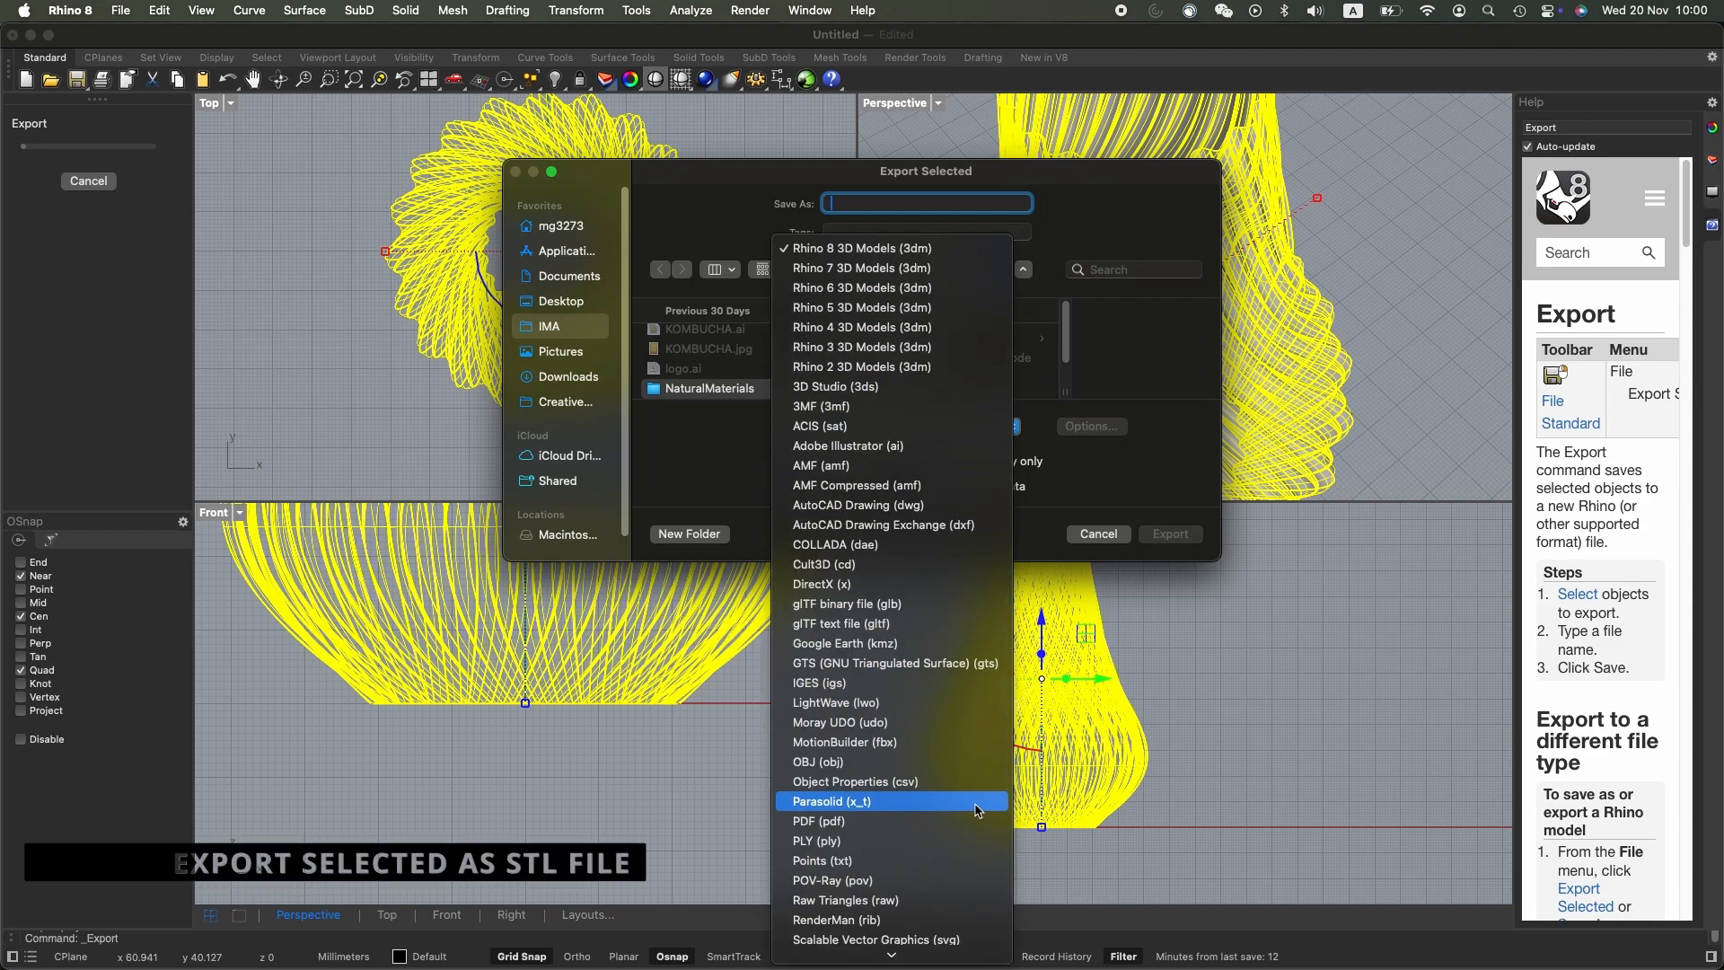
scroll(978, 810, down, 5)
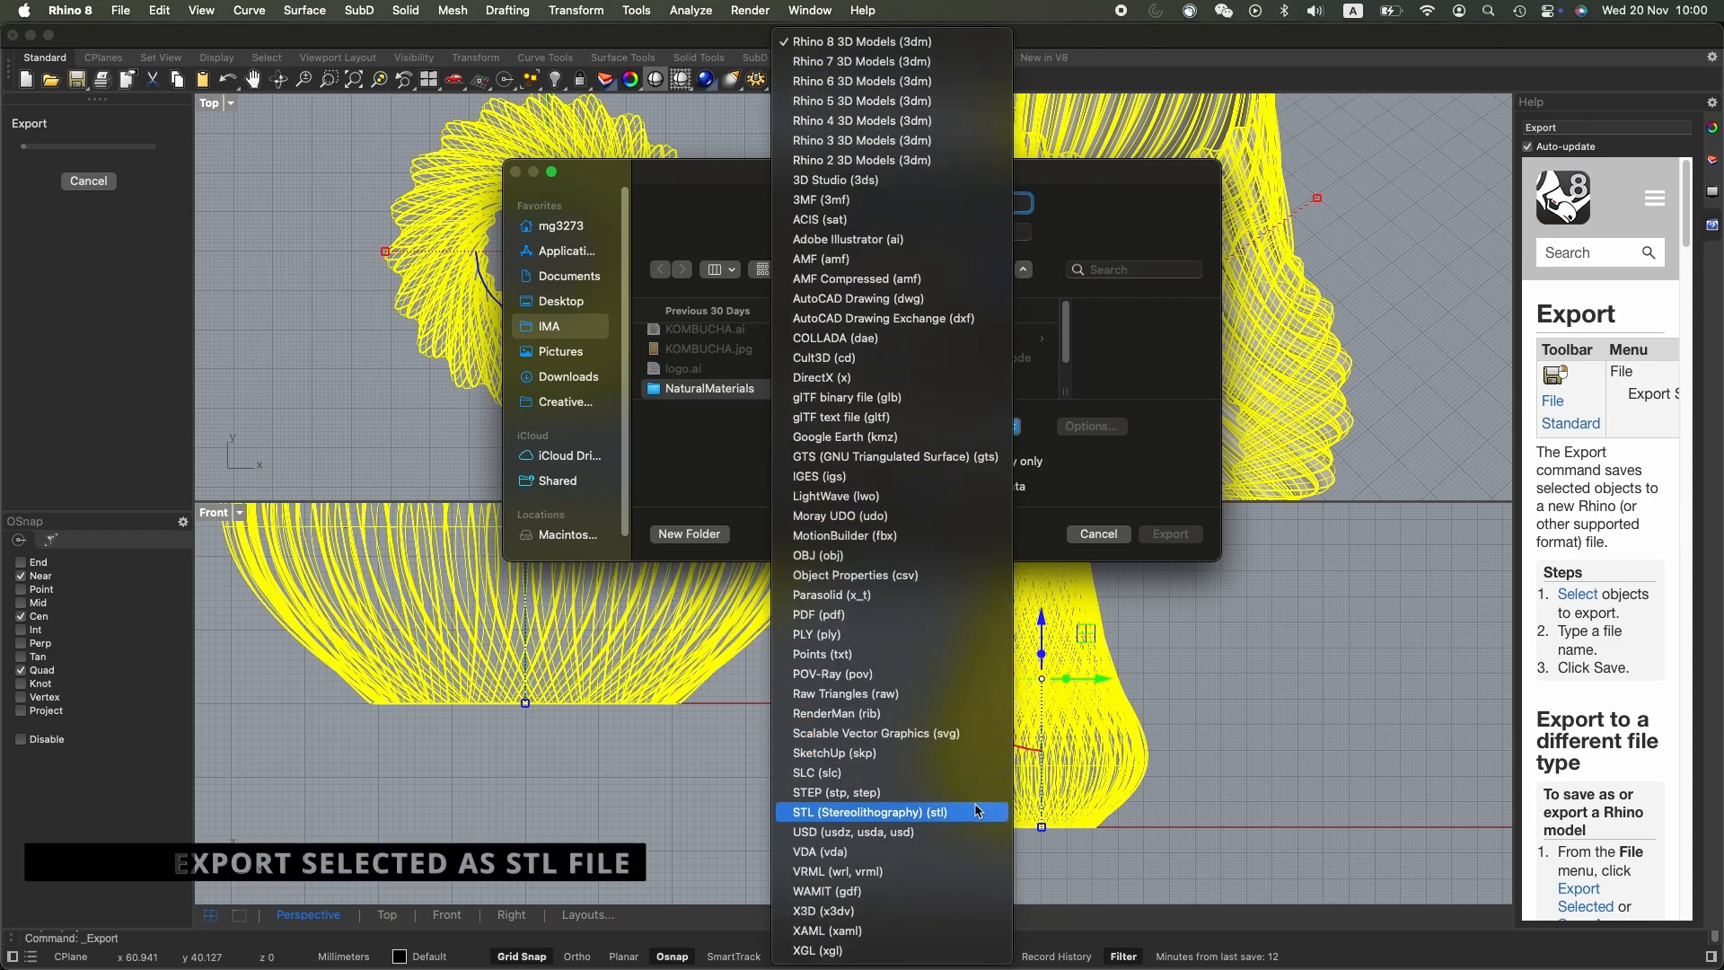
click(977, 811)
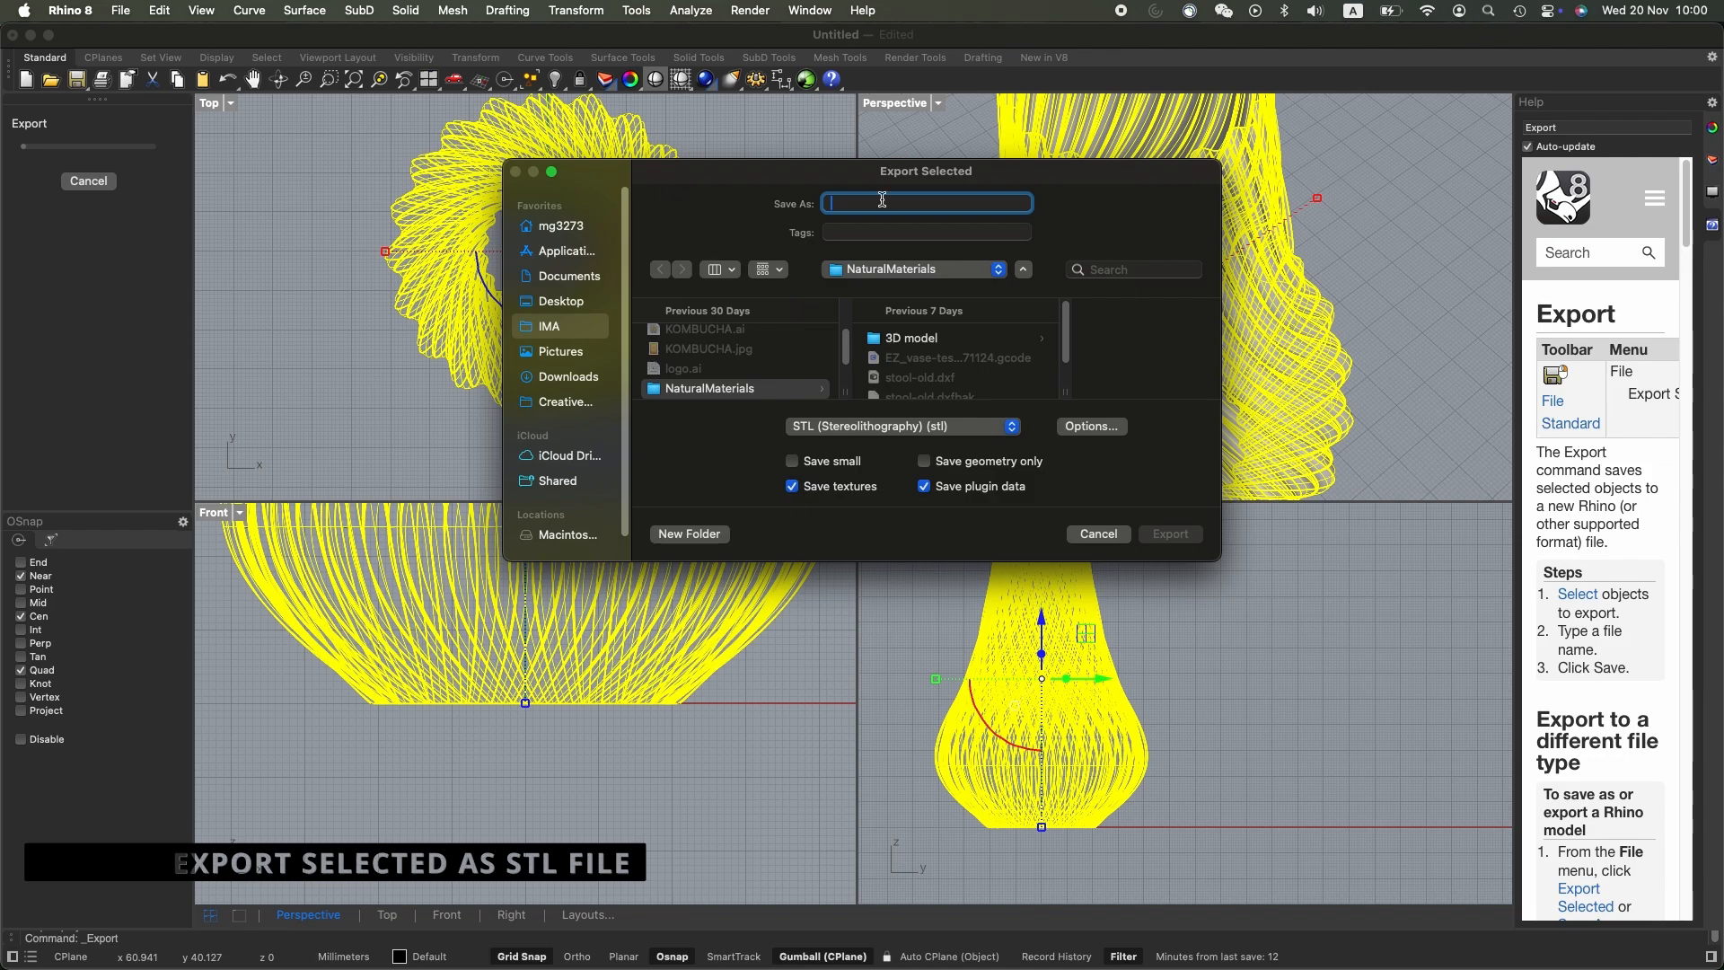
Export the vase as a binary STL named curved-vase into the 3D model folder, with open objects included
click(945, 337)
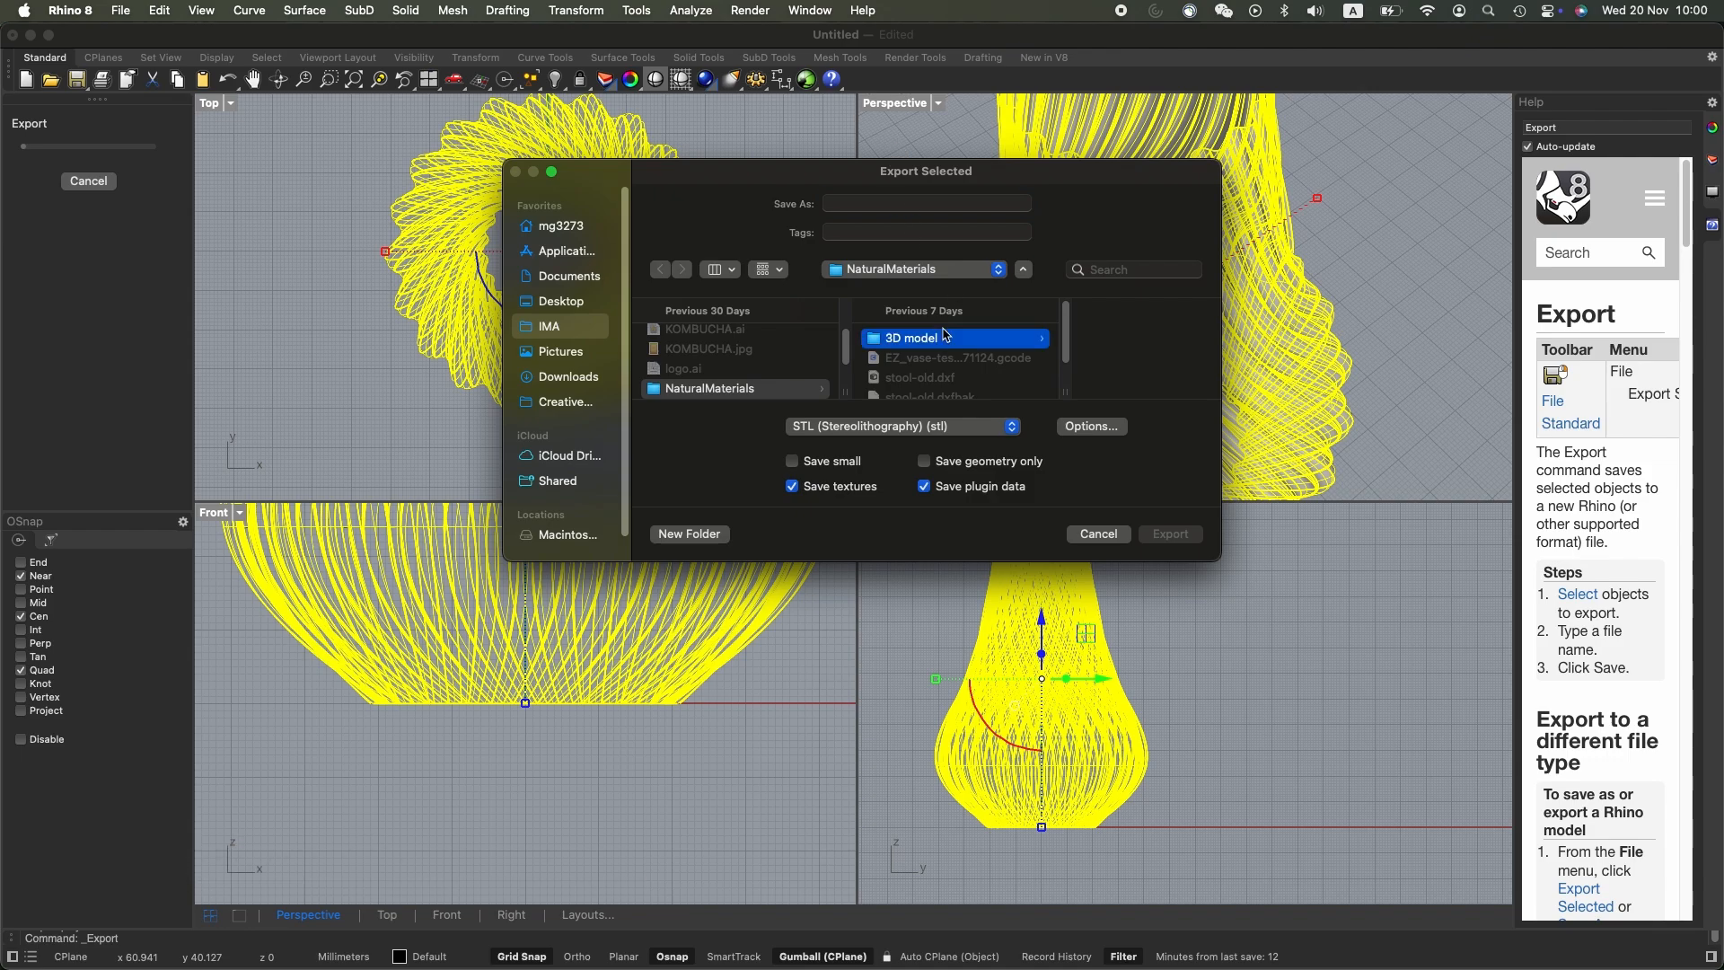
click(885, 203)
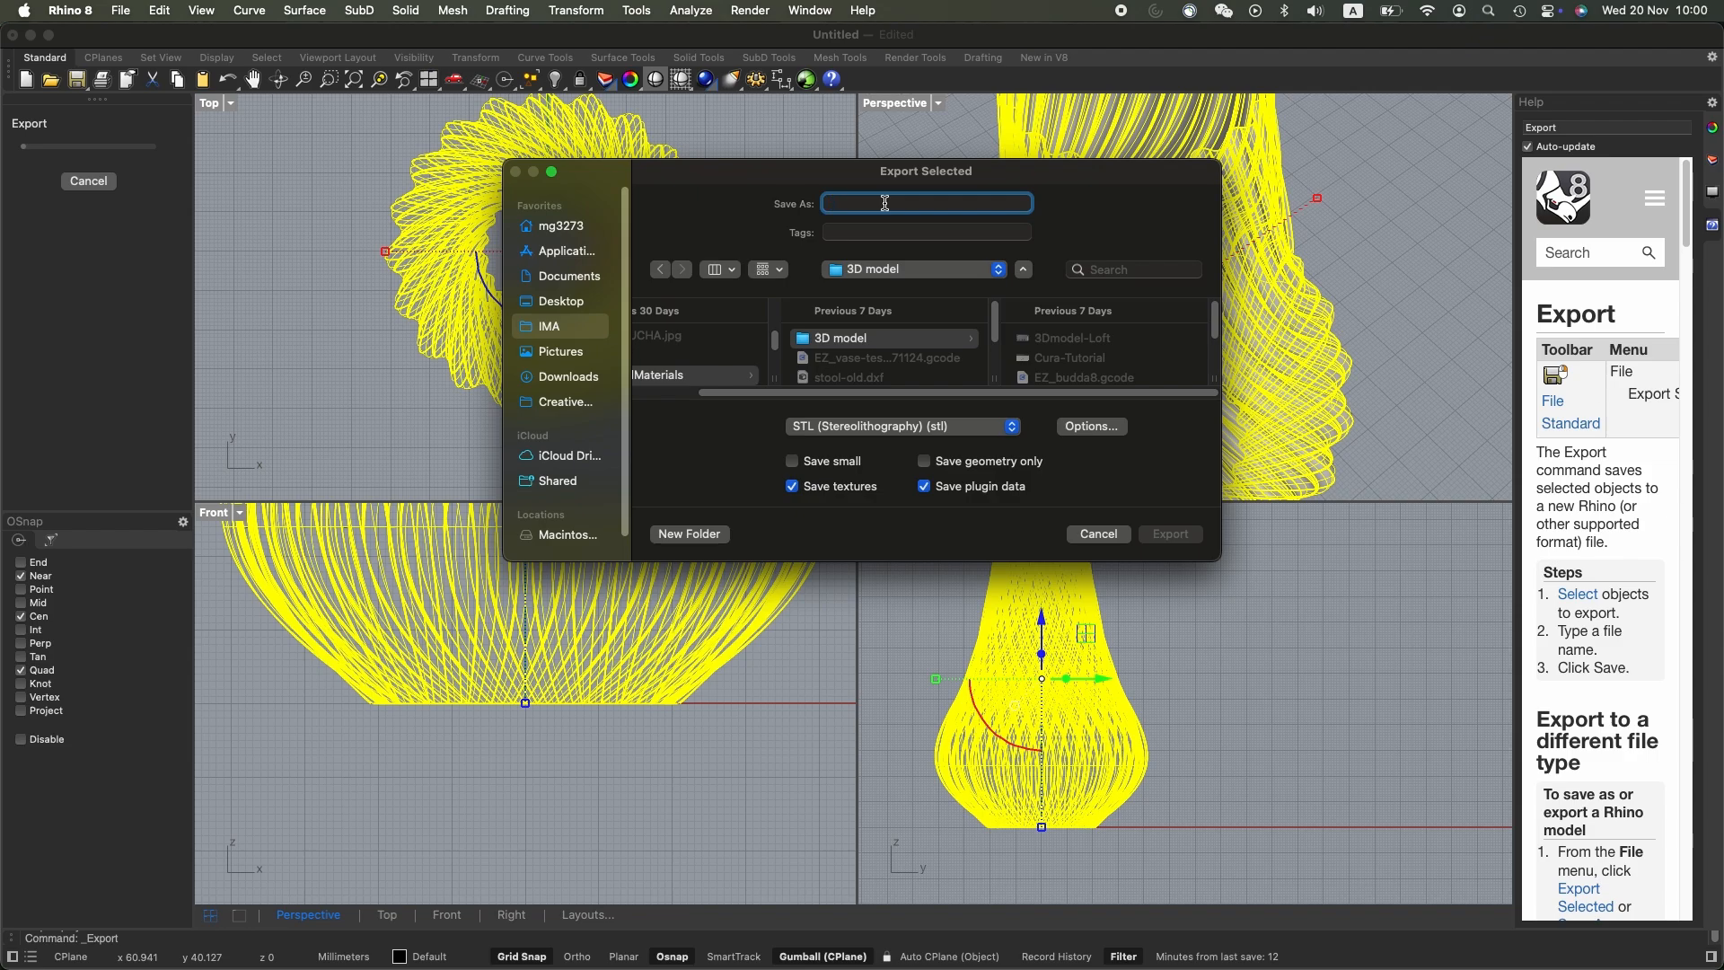
text(curved-vase)
click(1183, 536)
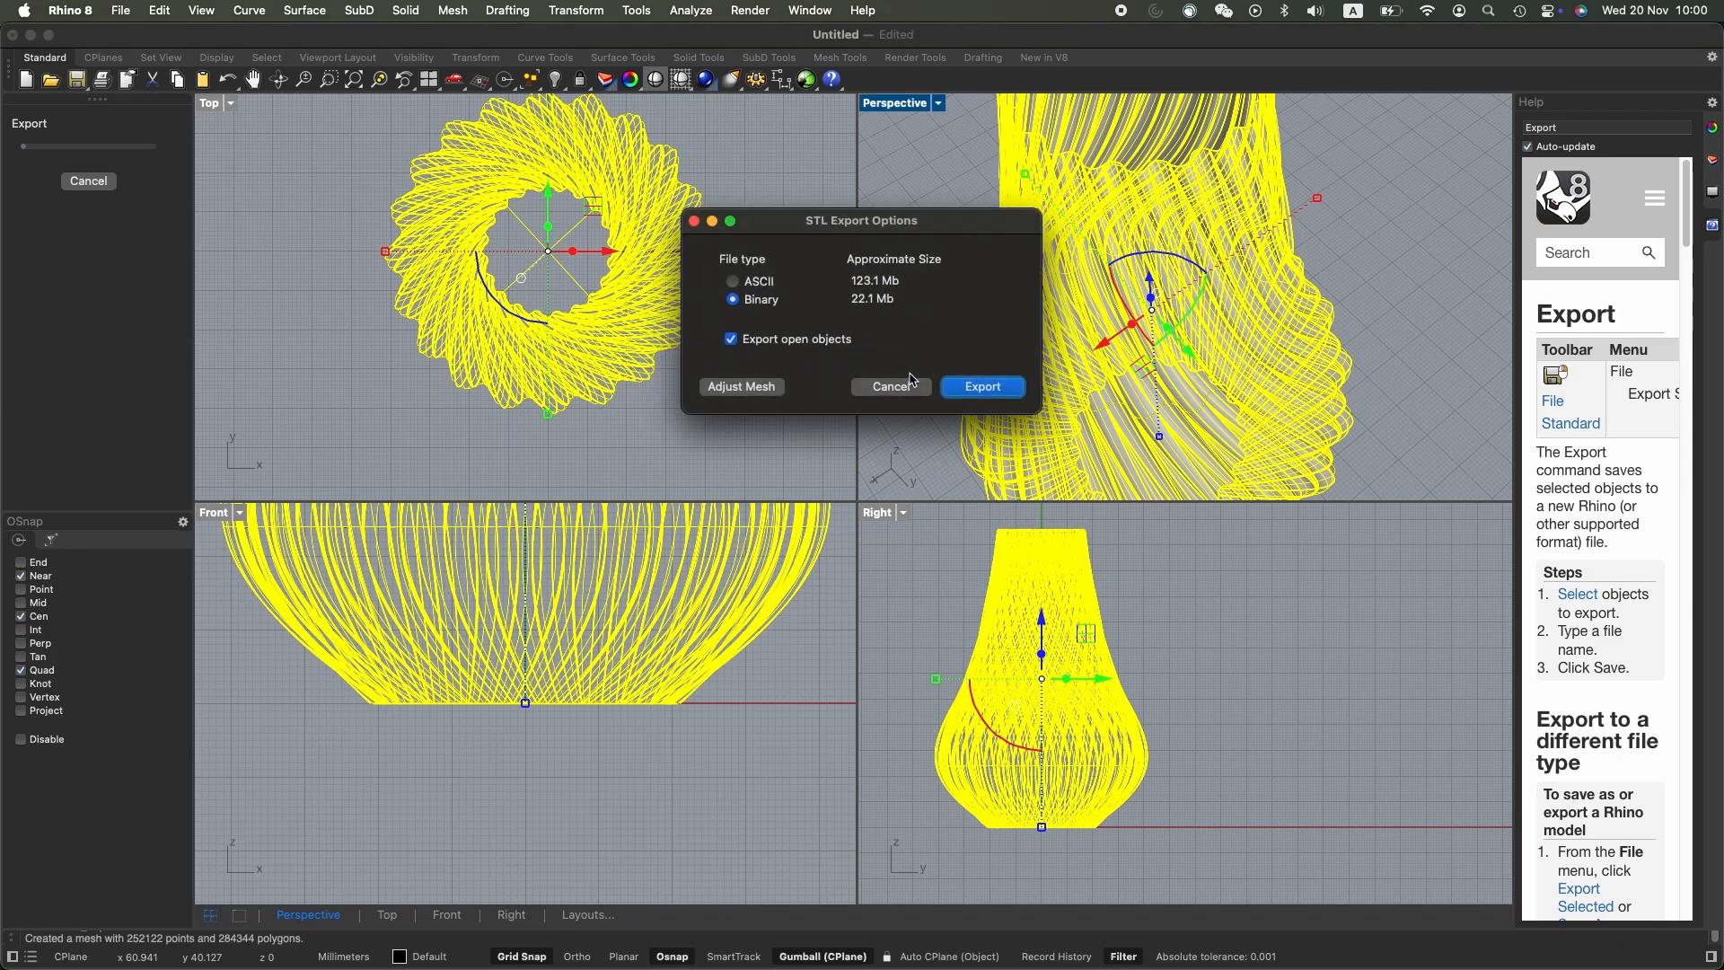
click(1007, 398)
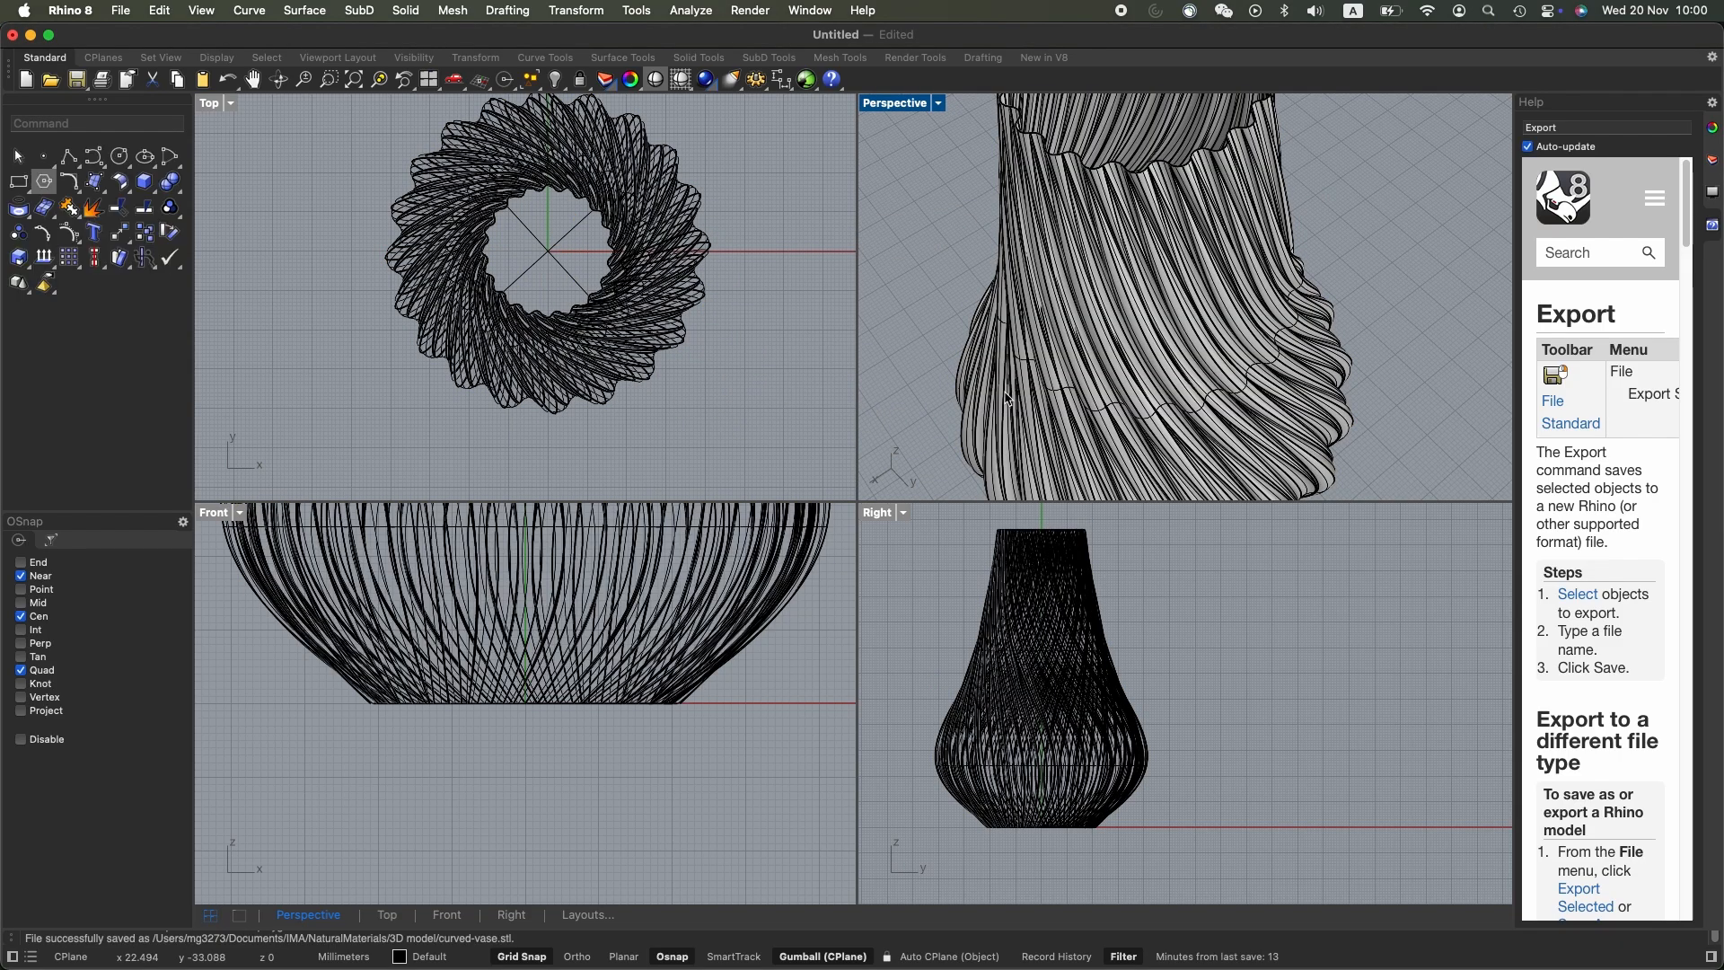